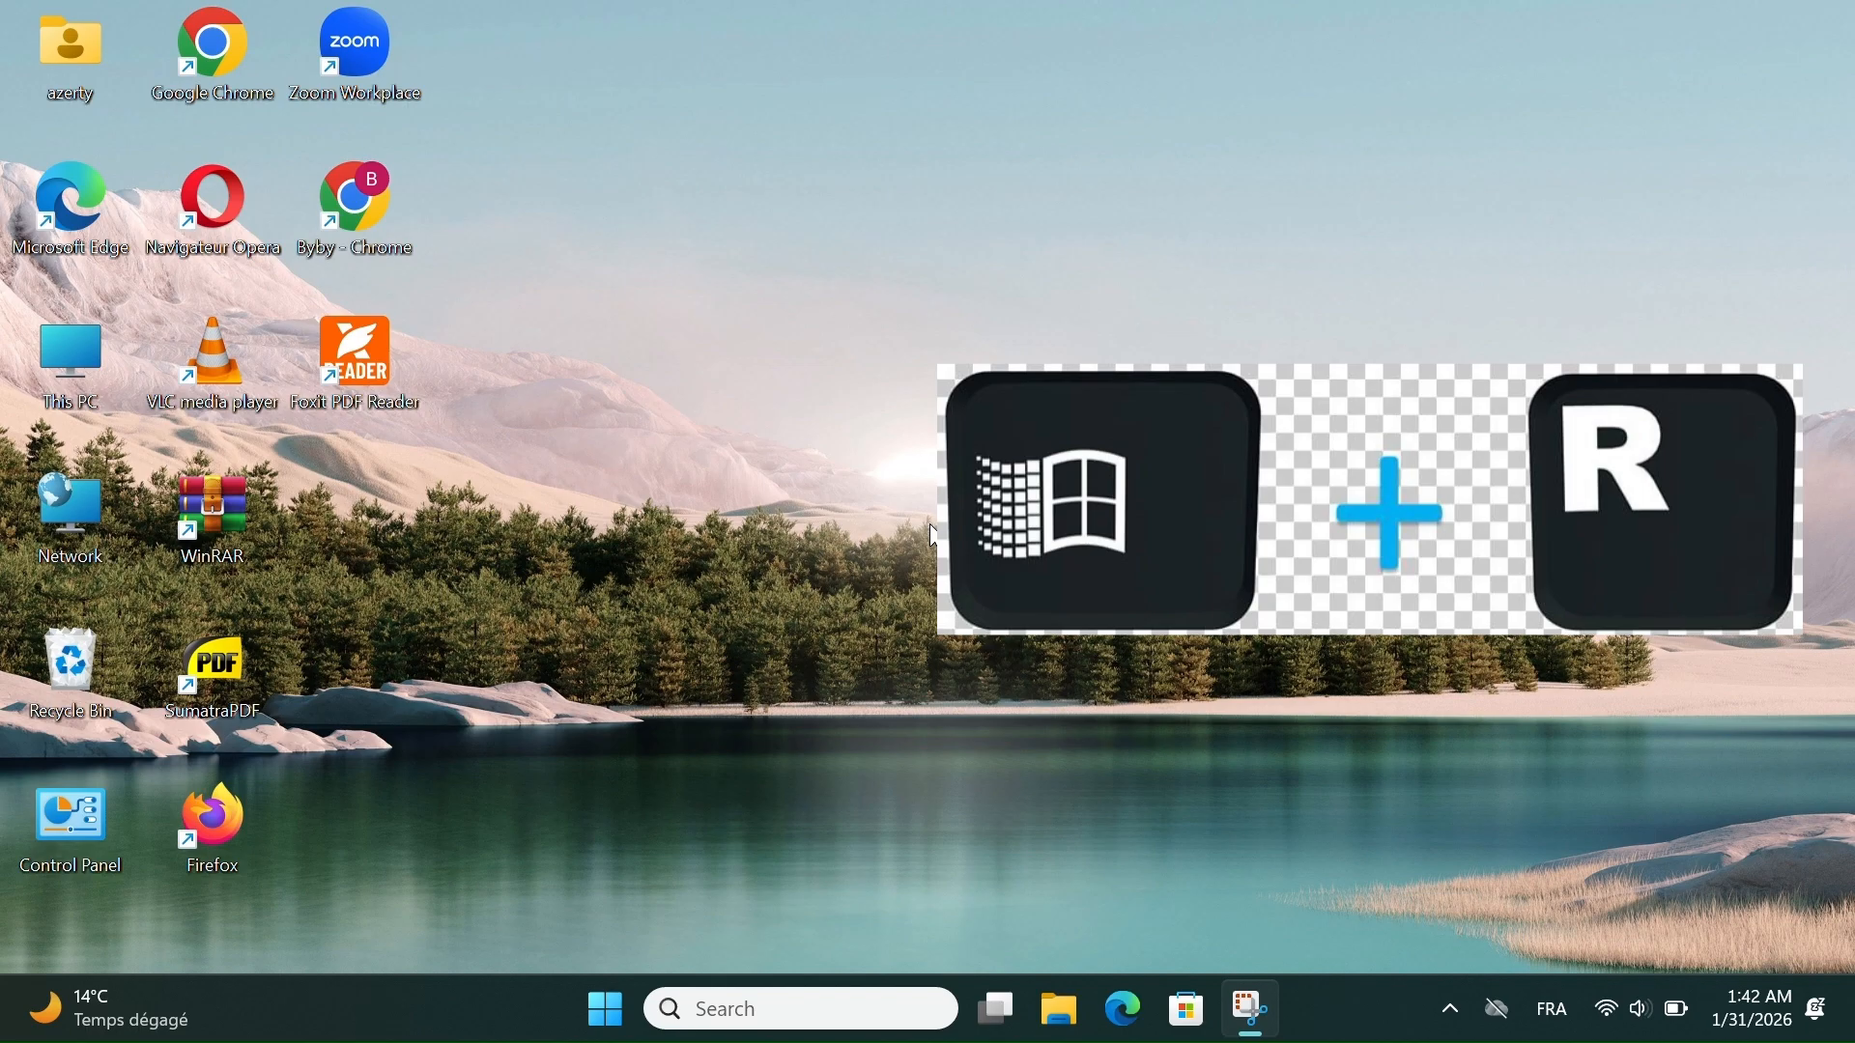
- Open the Run dialog, move it toward the middle of the desktop, and close it
{"action": "key", "text": "super+r"}
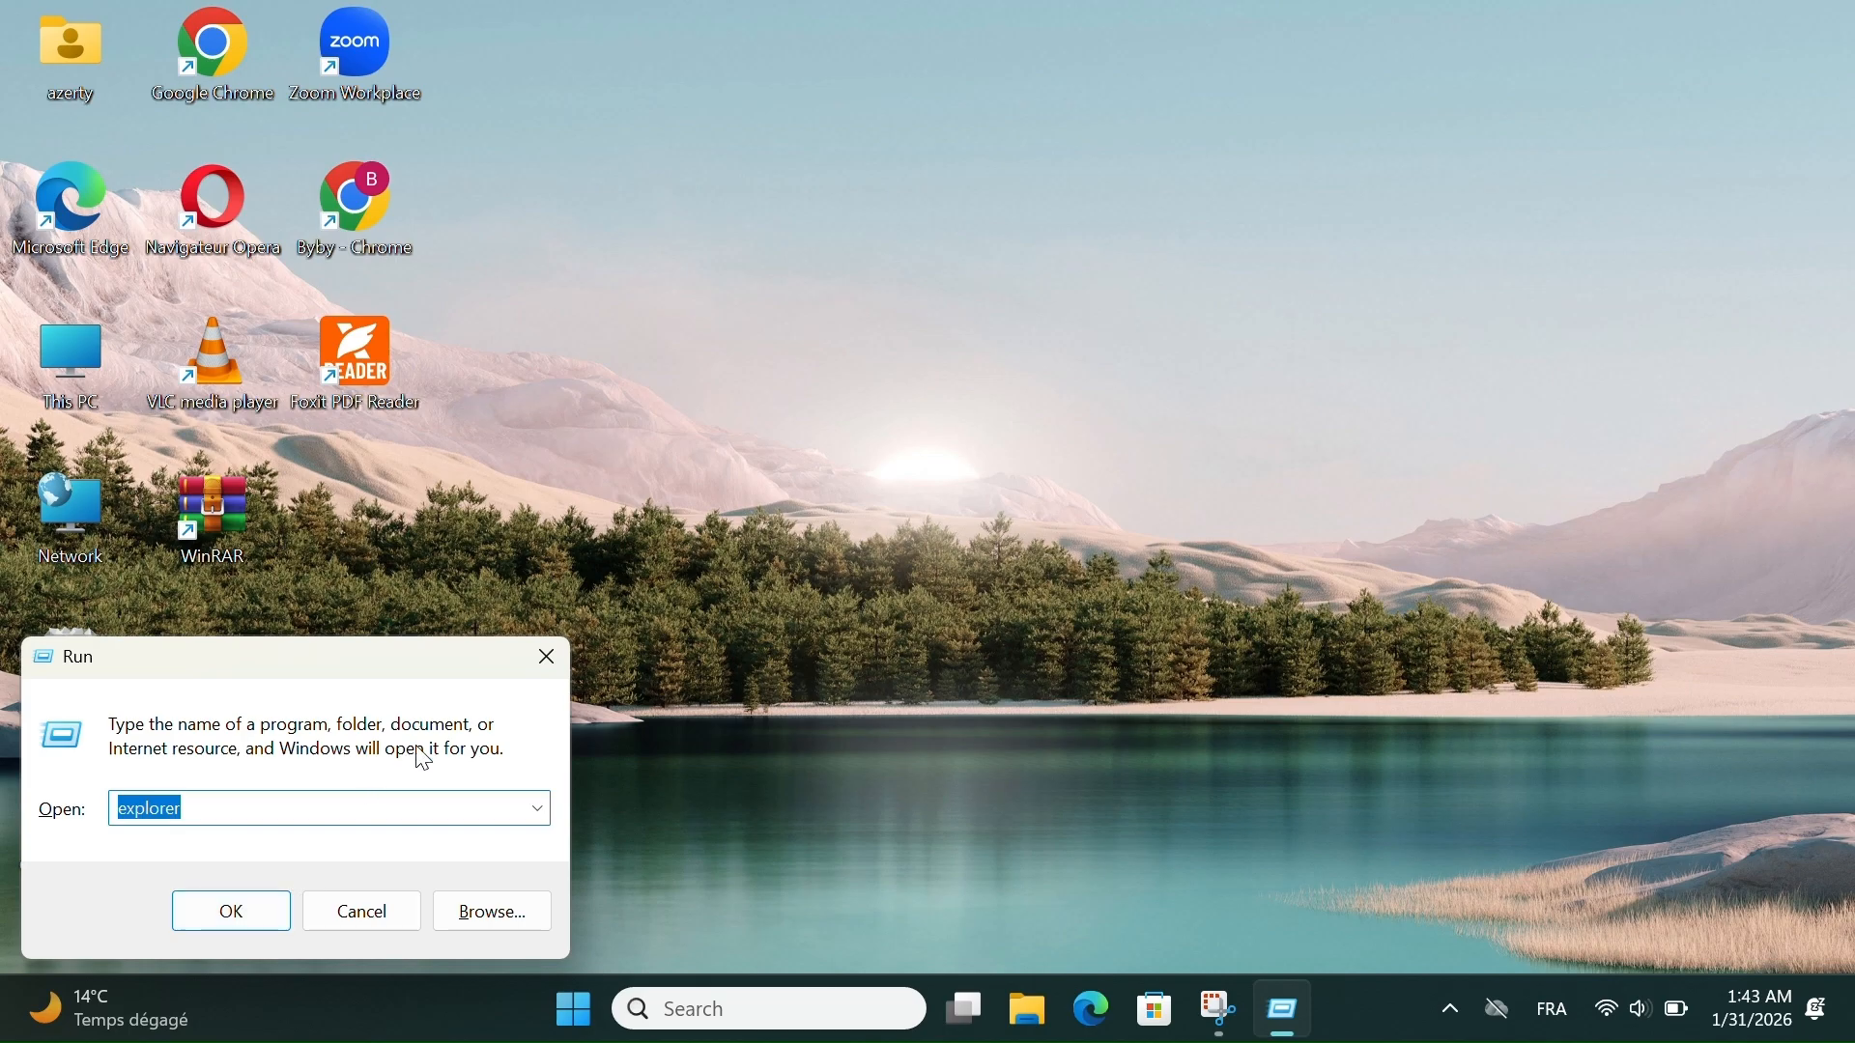
{"action": "left_click_drag", "start_coordinate": [403, 659], "coordinate": [1094, 398]}
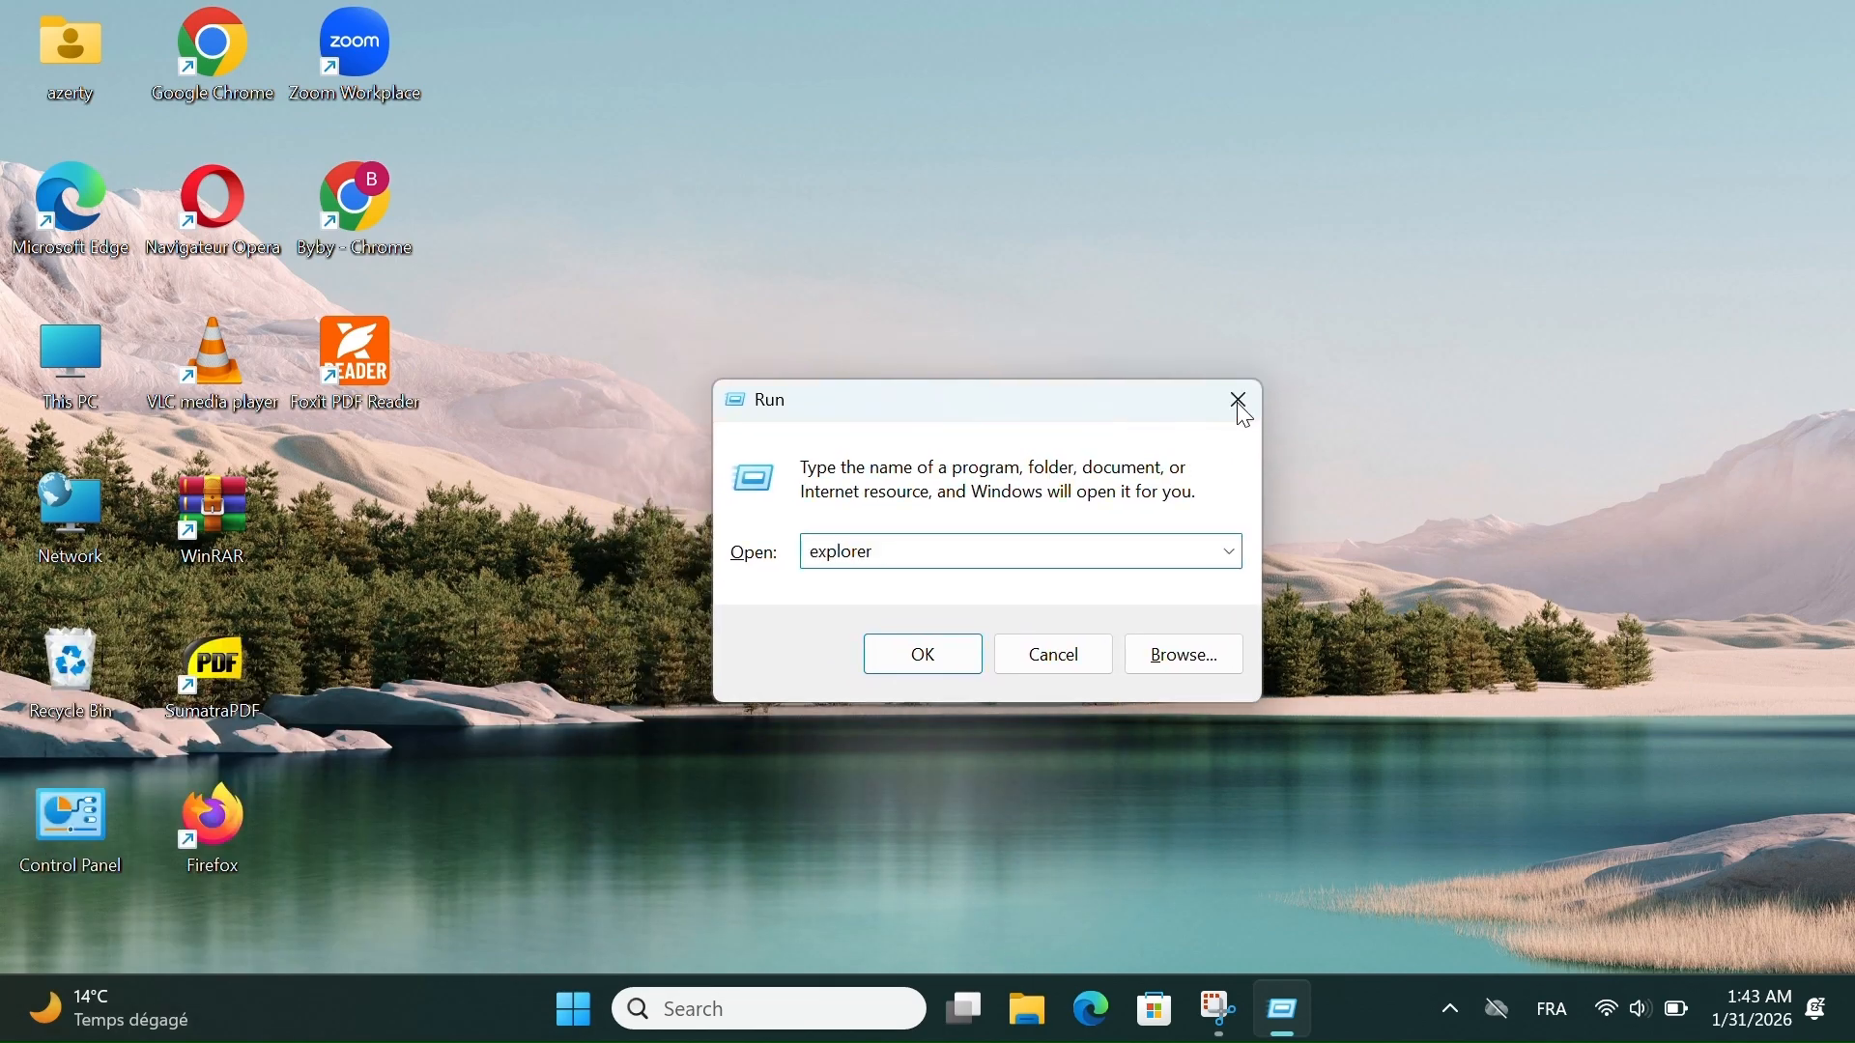
{"action": "left_click", "coordinate": [1241, 402]}
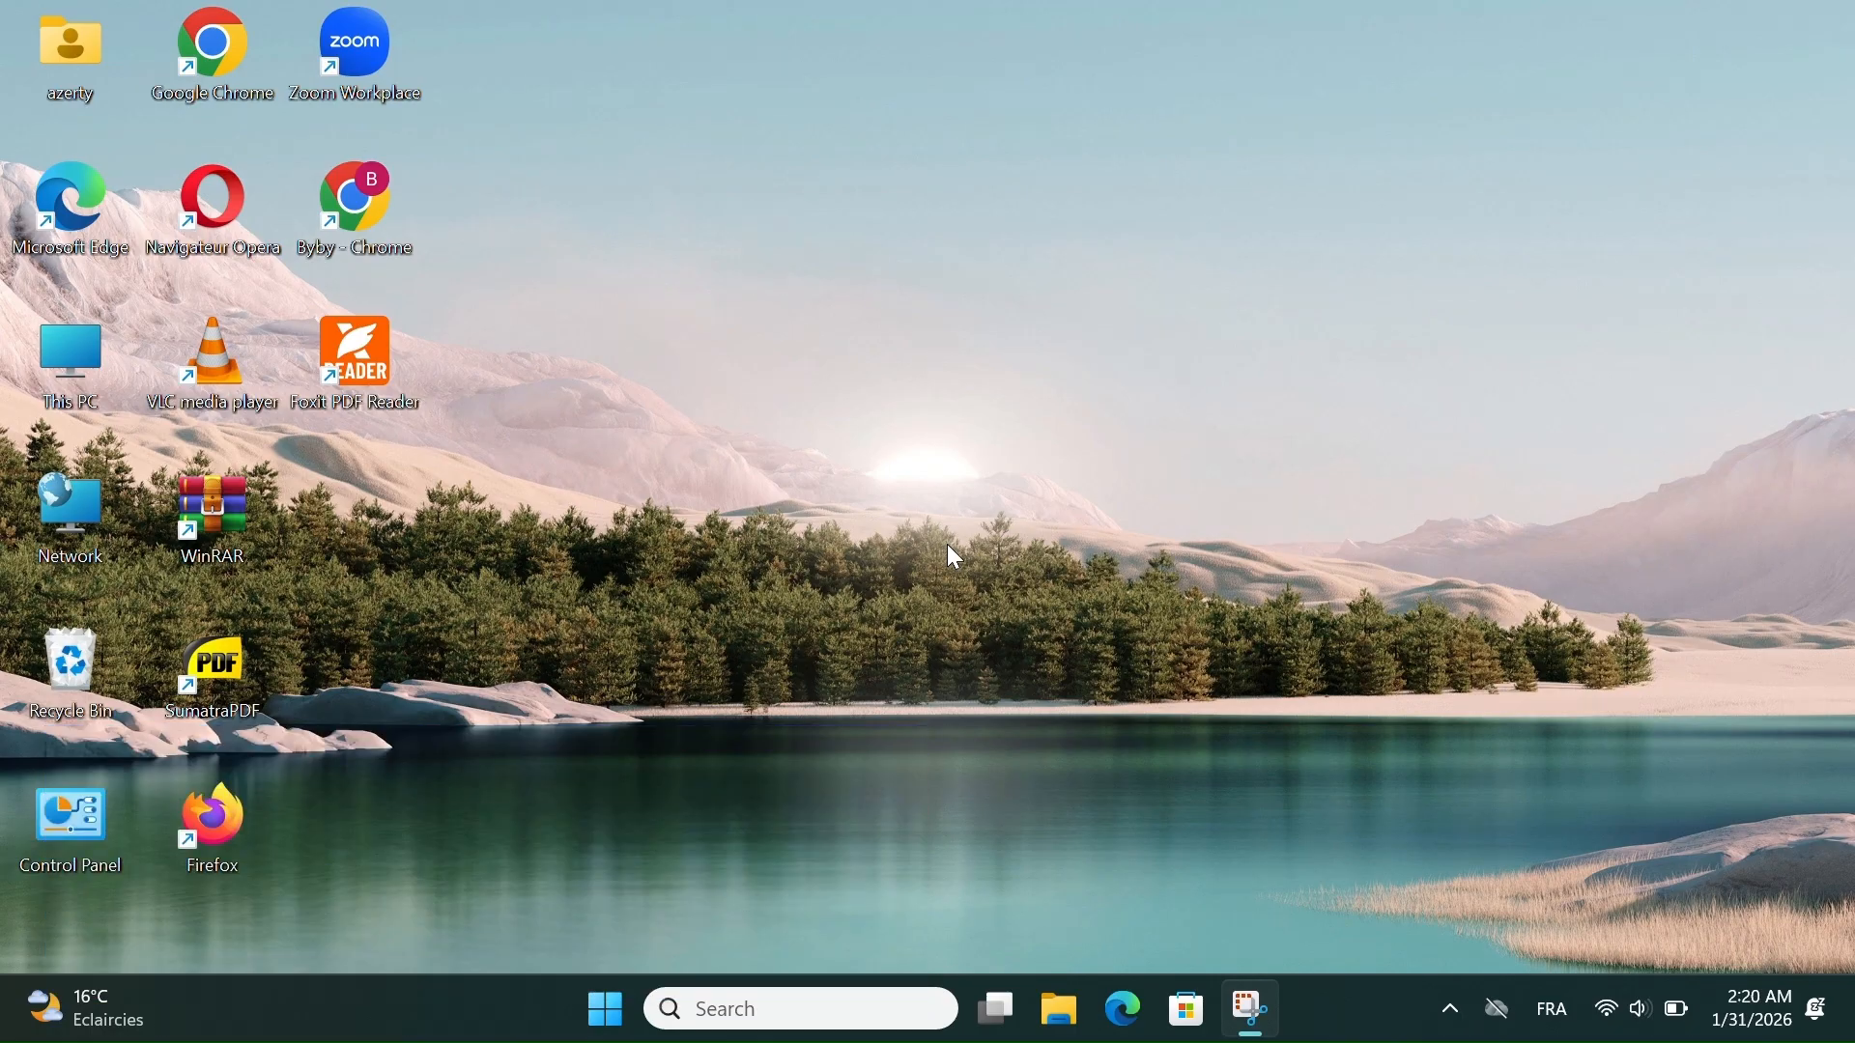
- Launch Disk Cleanup for drive C: by running the cleanmgr command
{"action": "key", "text": "super+r"}
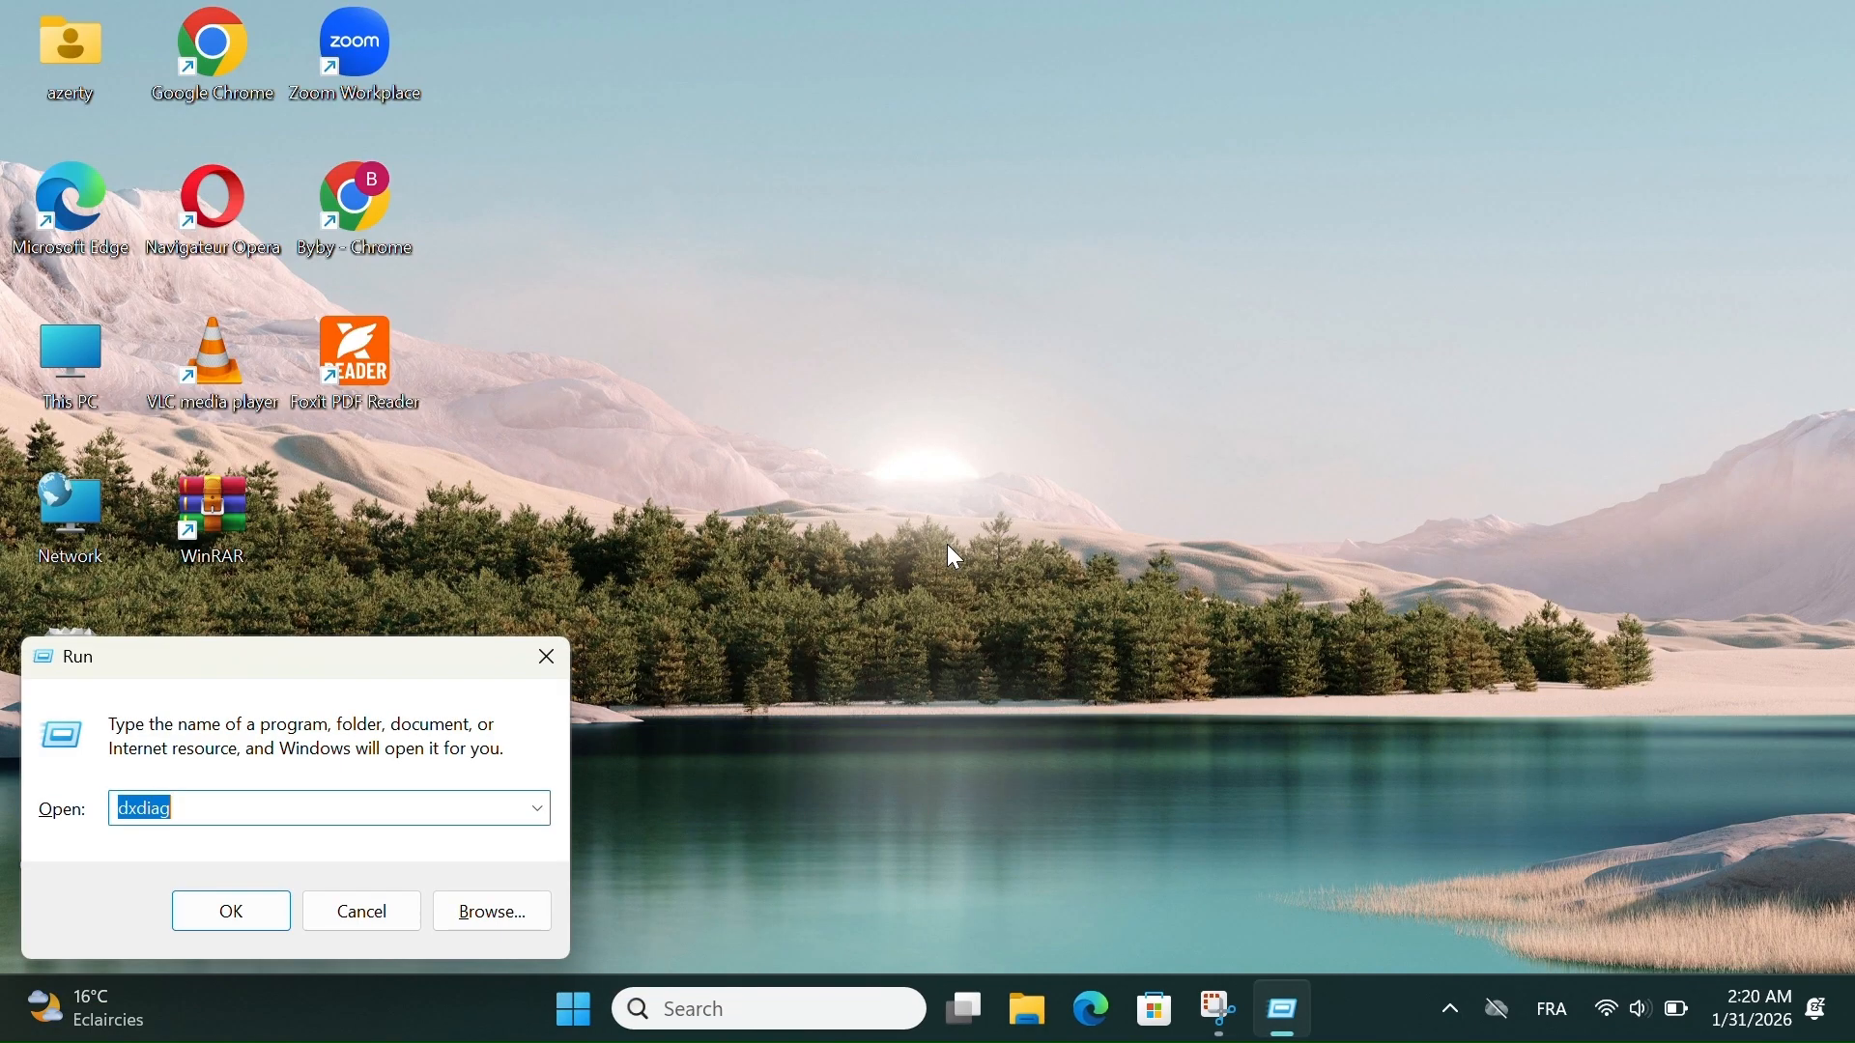
{"action": "type", "text": "clean"}
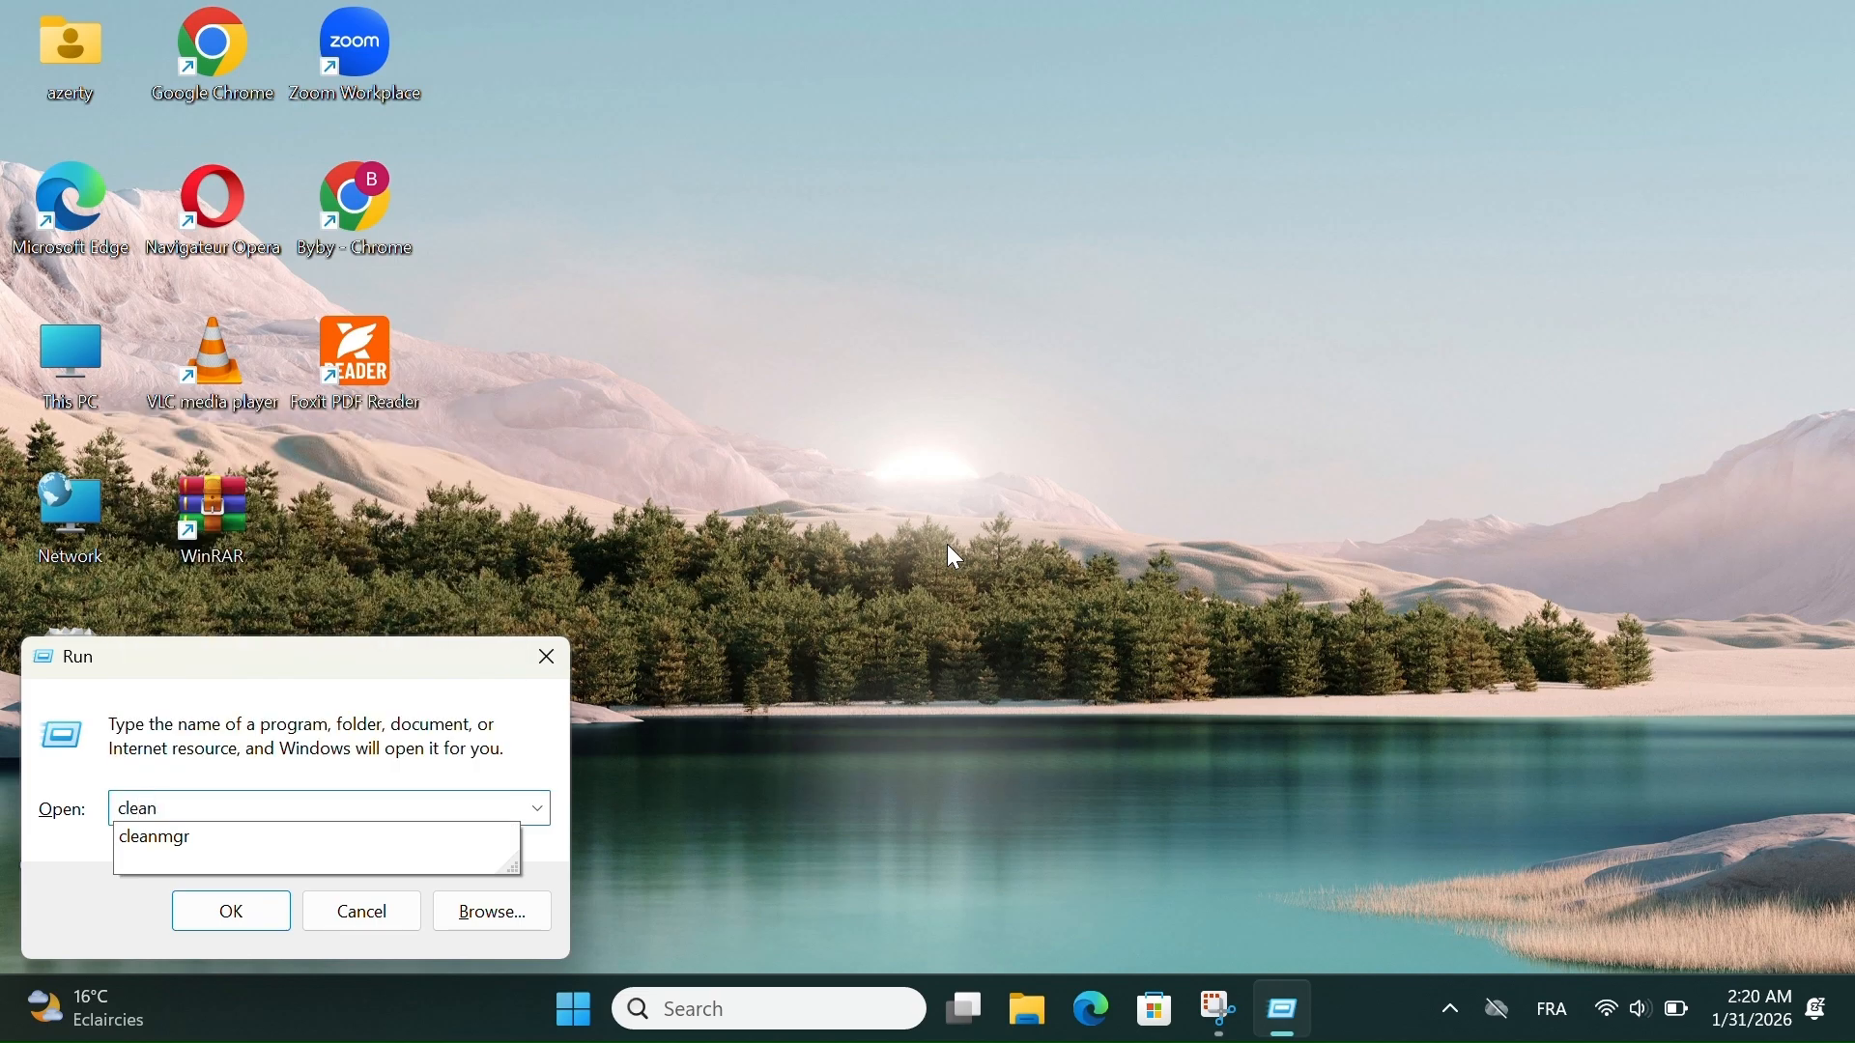
{"action": "type", "text": "mgr"}
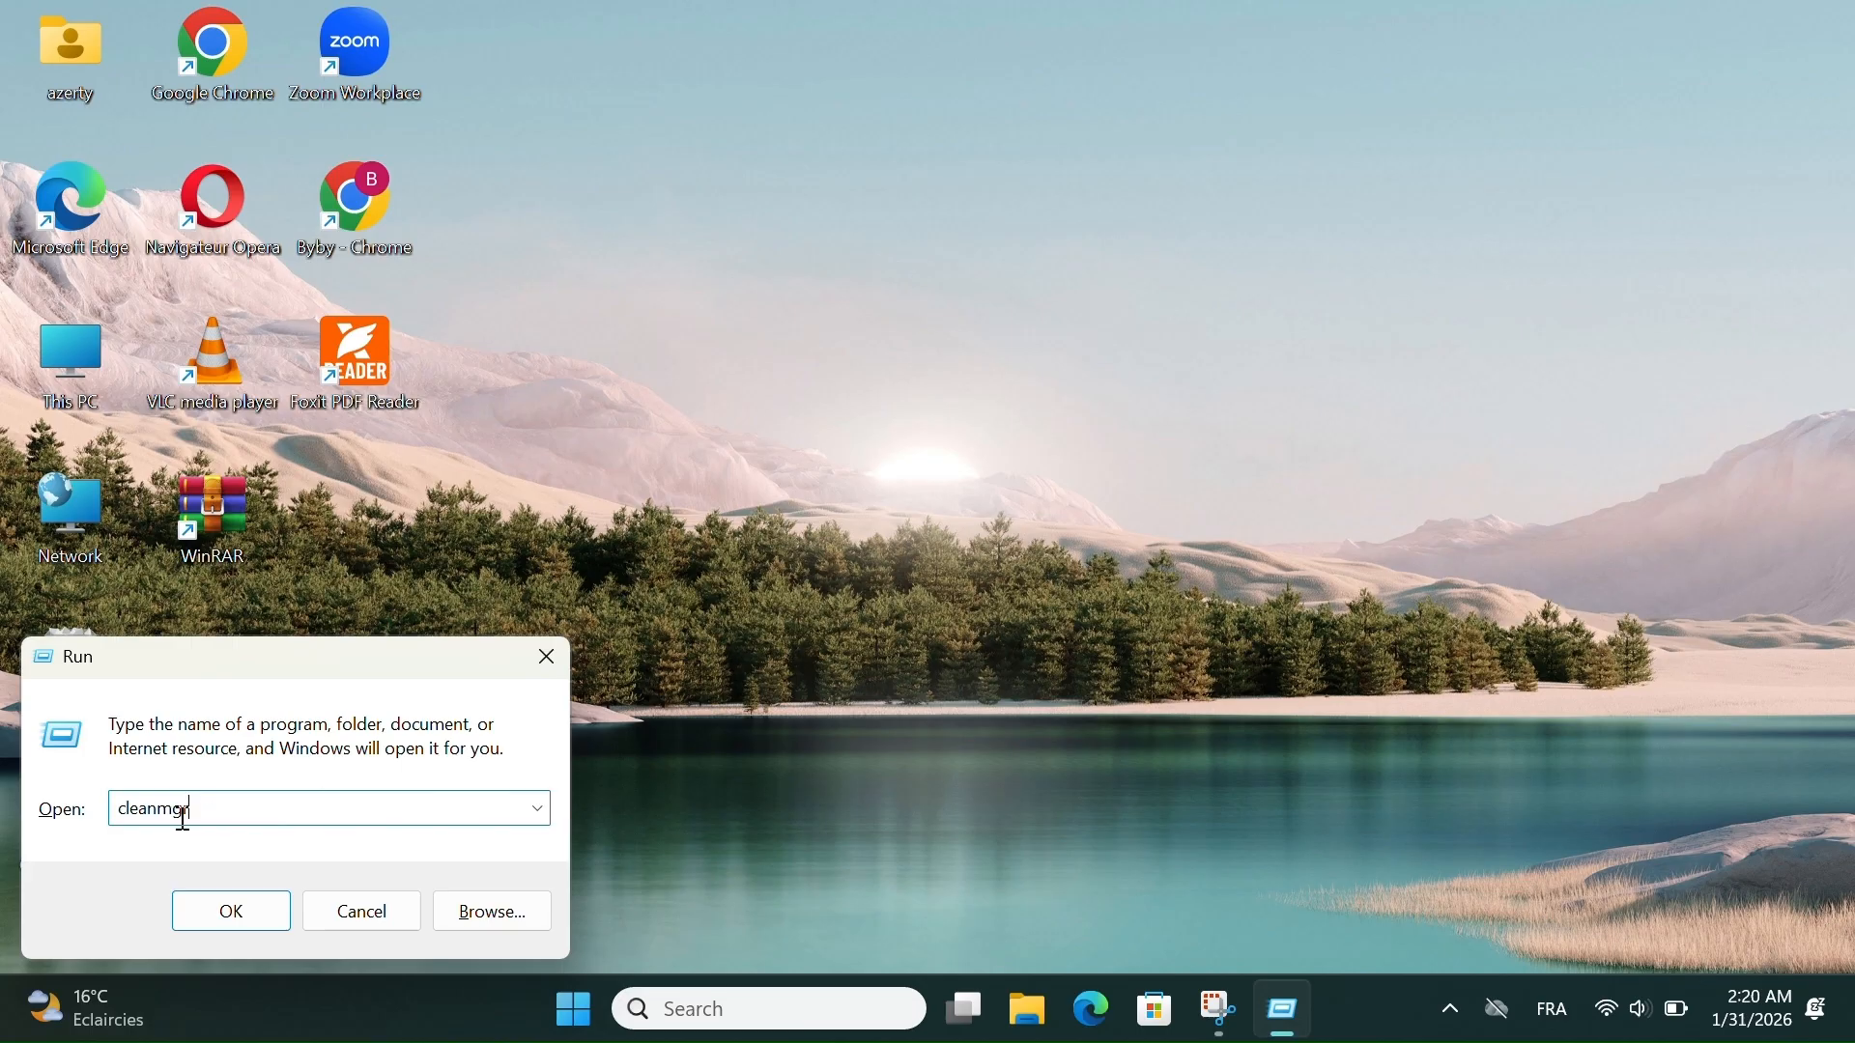
{"action": "key", "text": "Return"}
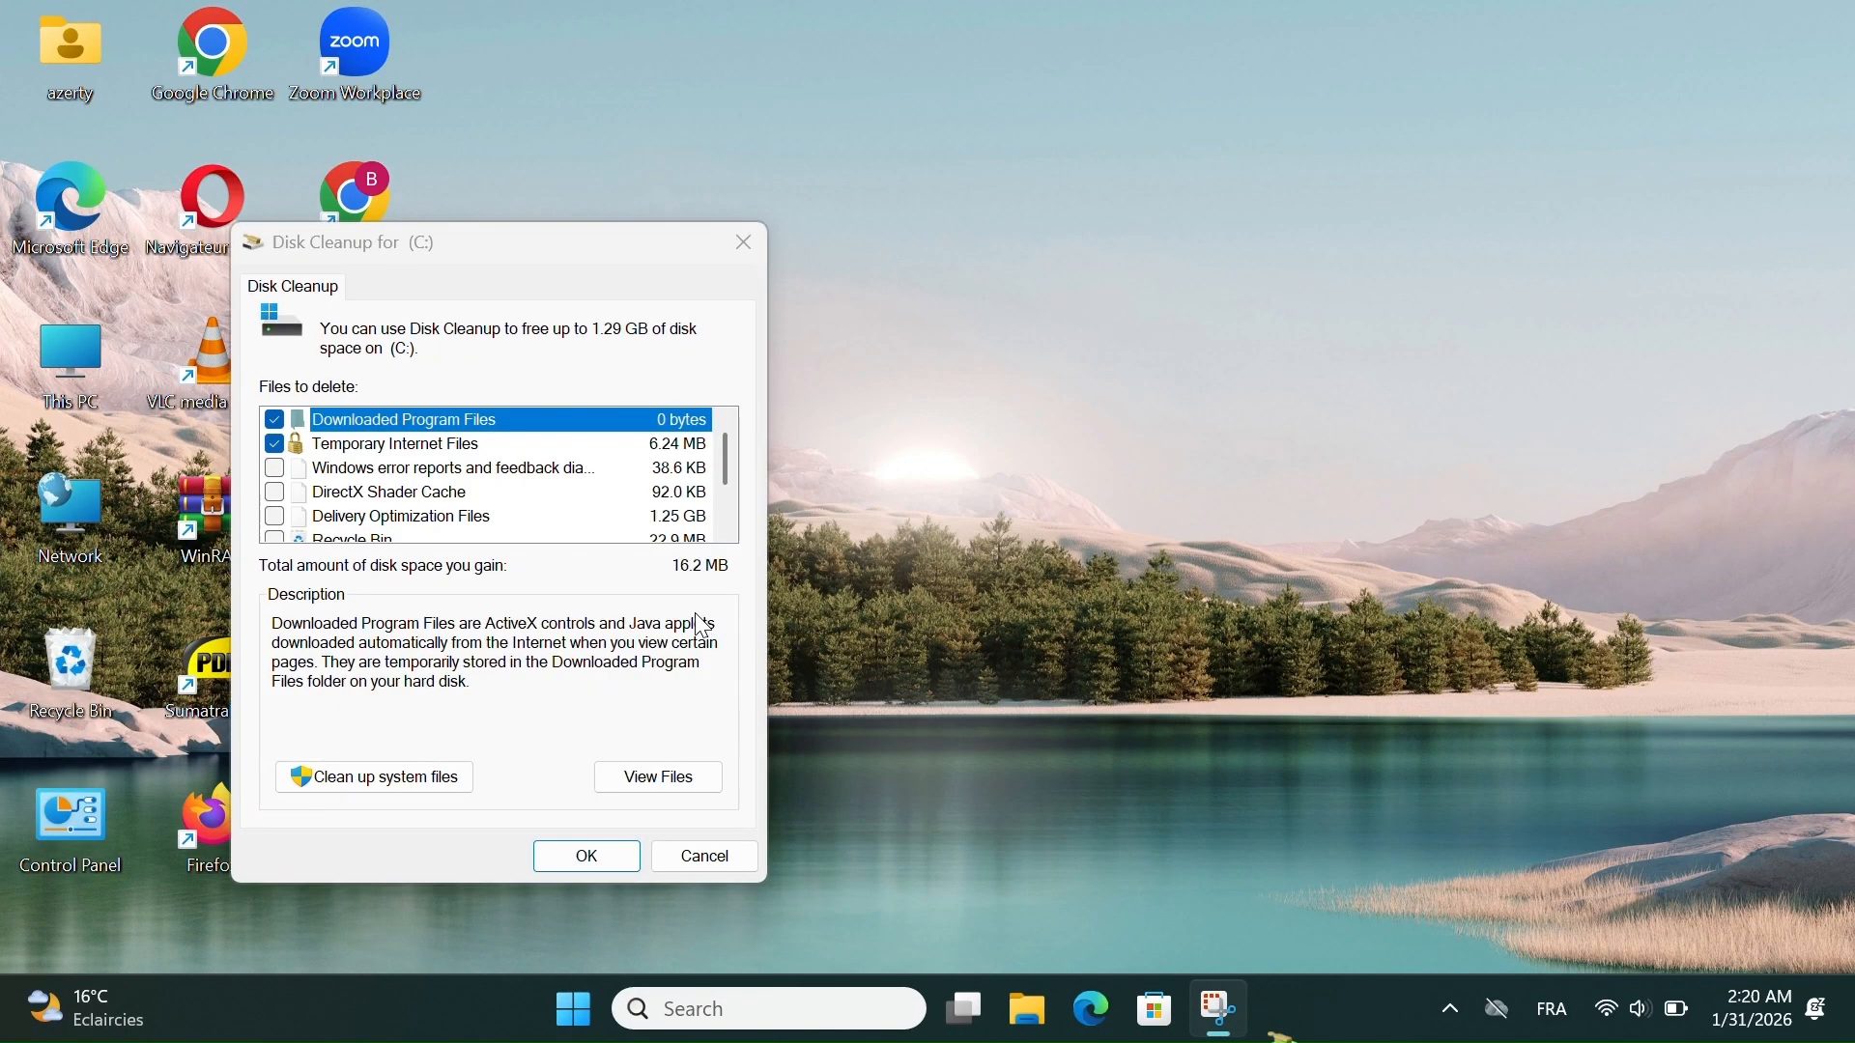
- Mark DirectX Shader Cache, Recycle Bin and Temporary files for deletion, and close Disk Cleanup without running it
{"action": "left_click", "coordinate": [276, 472]}
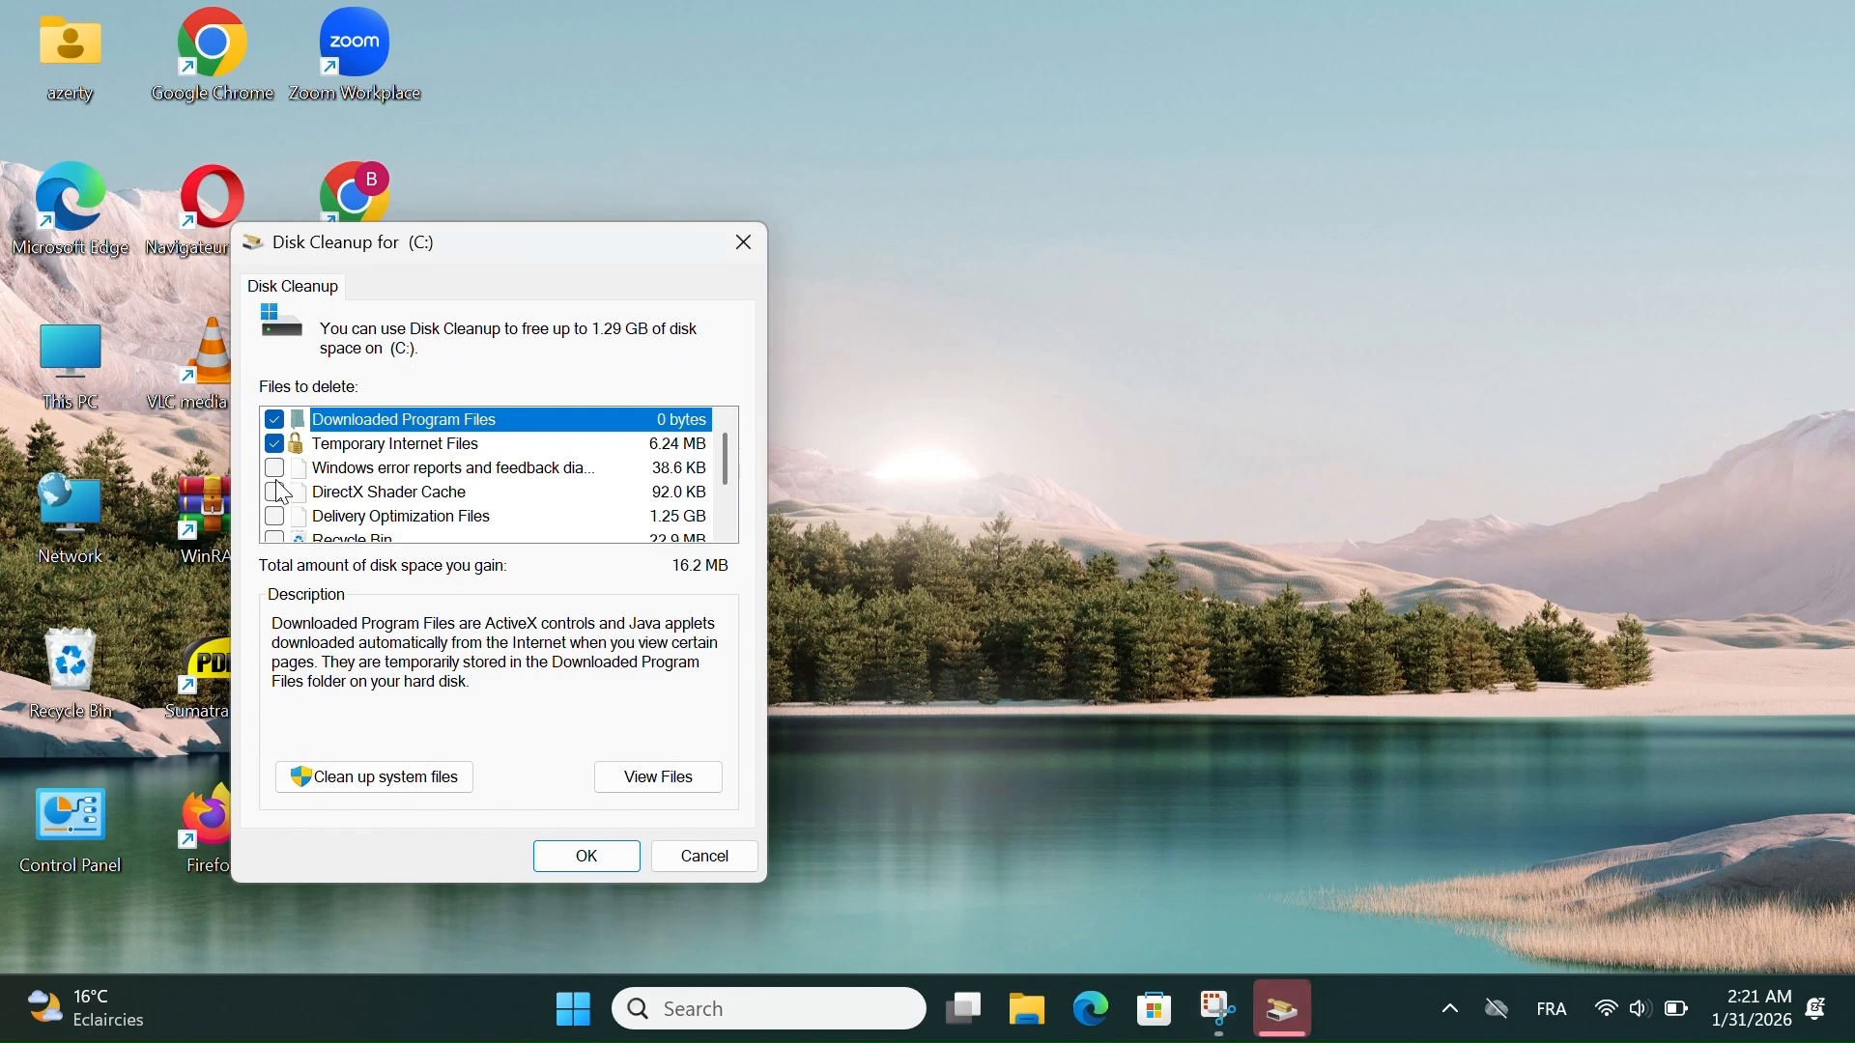
{"action": "left_click", "coordinate": [275, 493]}
{"action": "scroll", "coordinate": [276, 490], "scroll_direction": "down", "scroll_amount": 1}
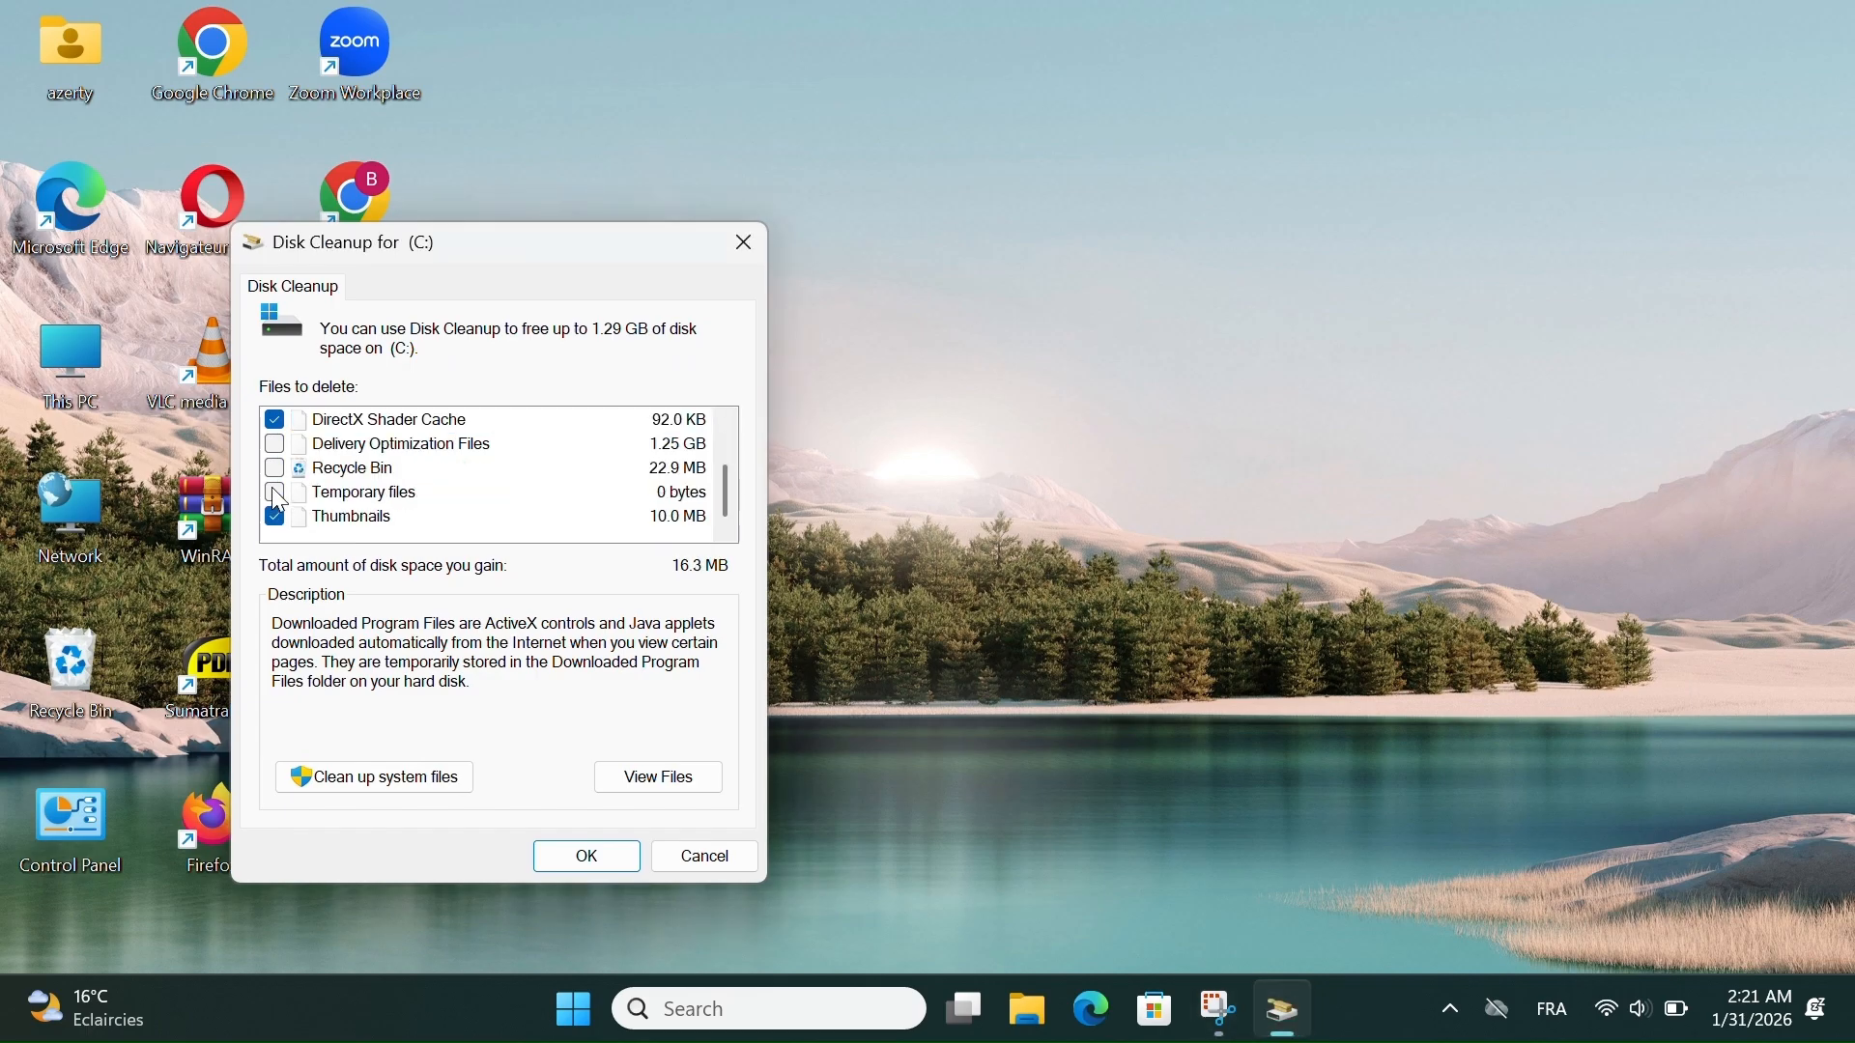
{"action": "left_click", "coordinate": [276, 471]}
{"action": "left_click", "coordinate": [381, 781]}
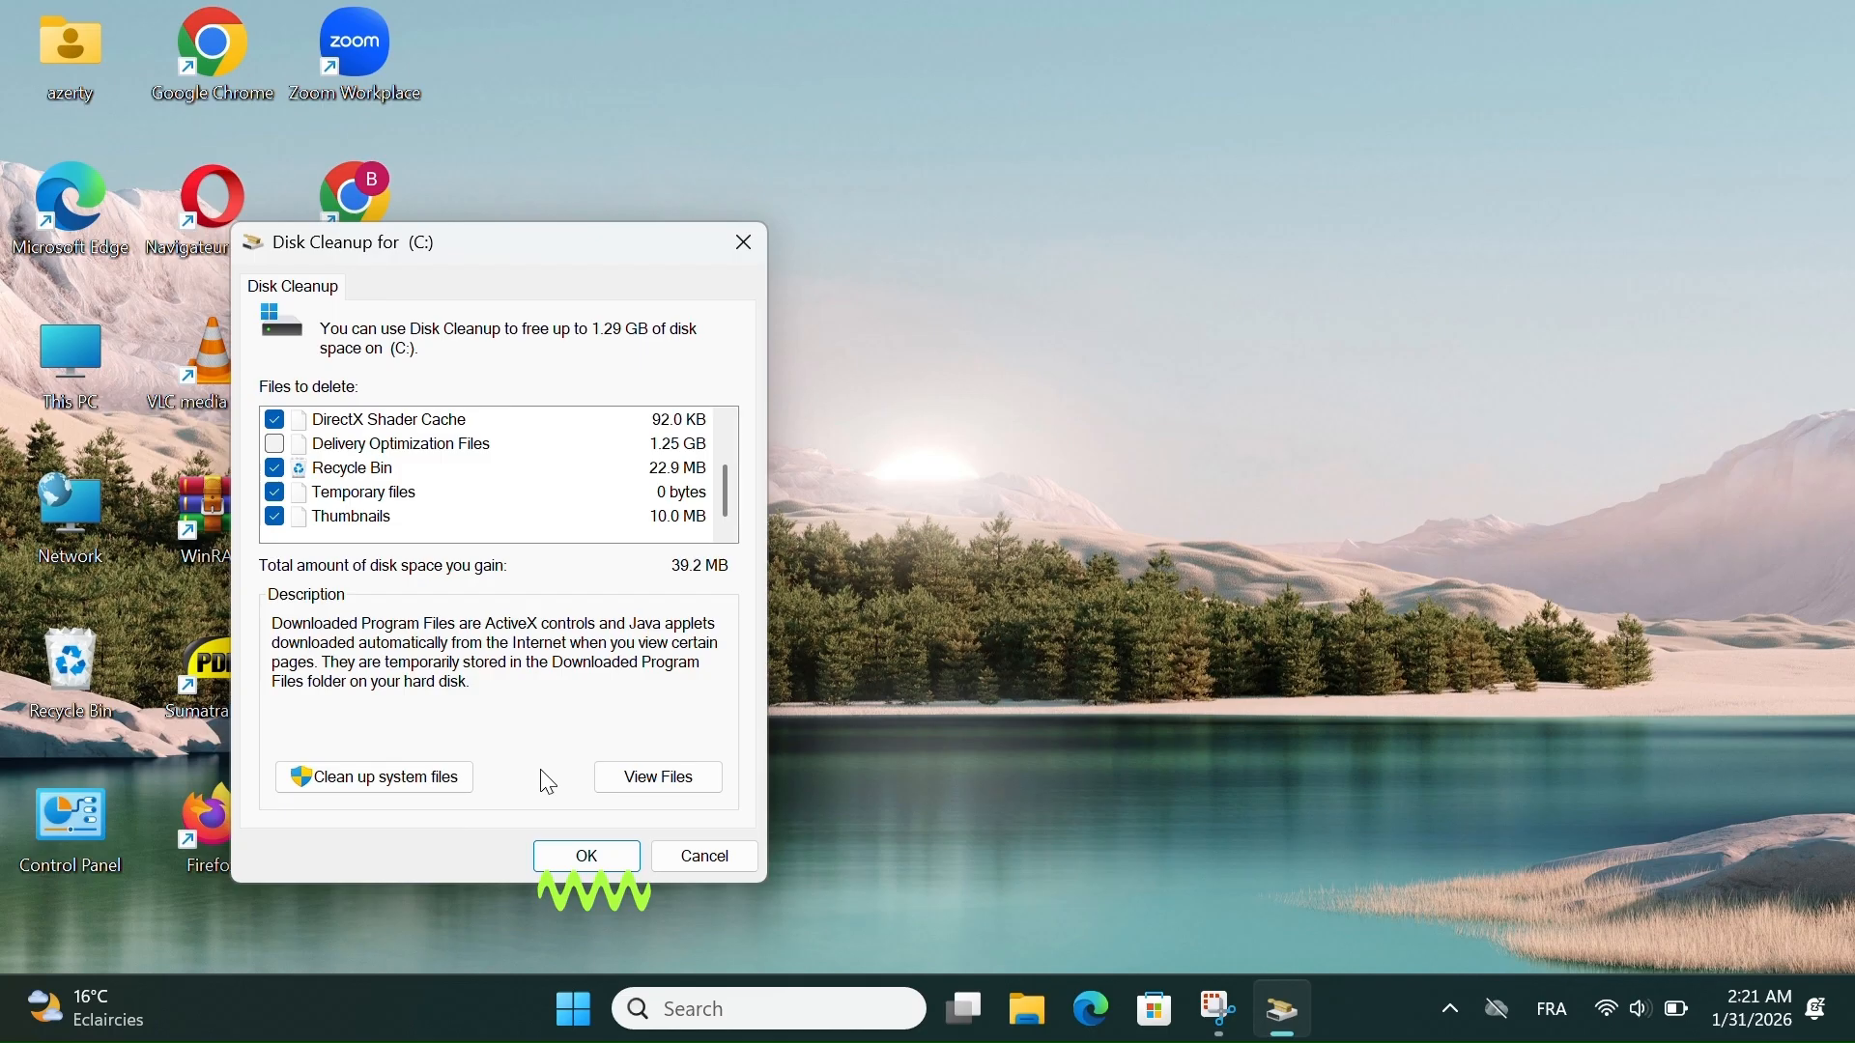
{"action": "scroll", "coordinate": [556, 463], "scroll_direction": "up", "scroll_amount": 1}
{"action": "scroll", "coordinate": [547, 460], "scroll_direction": "down", "scroll_amount": 1}
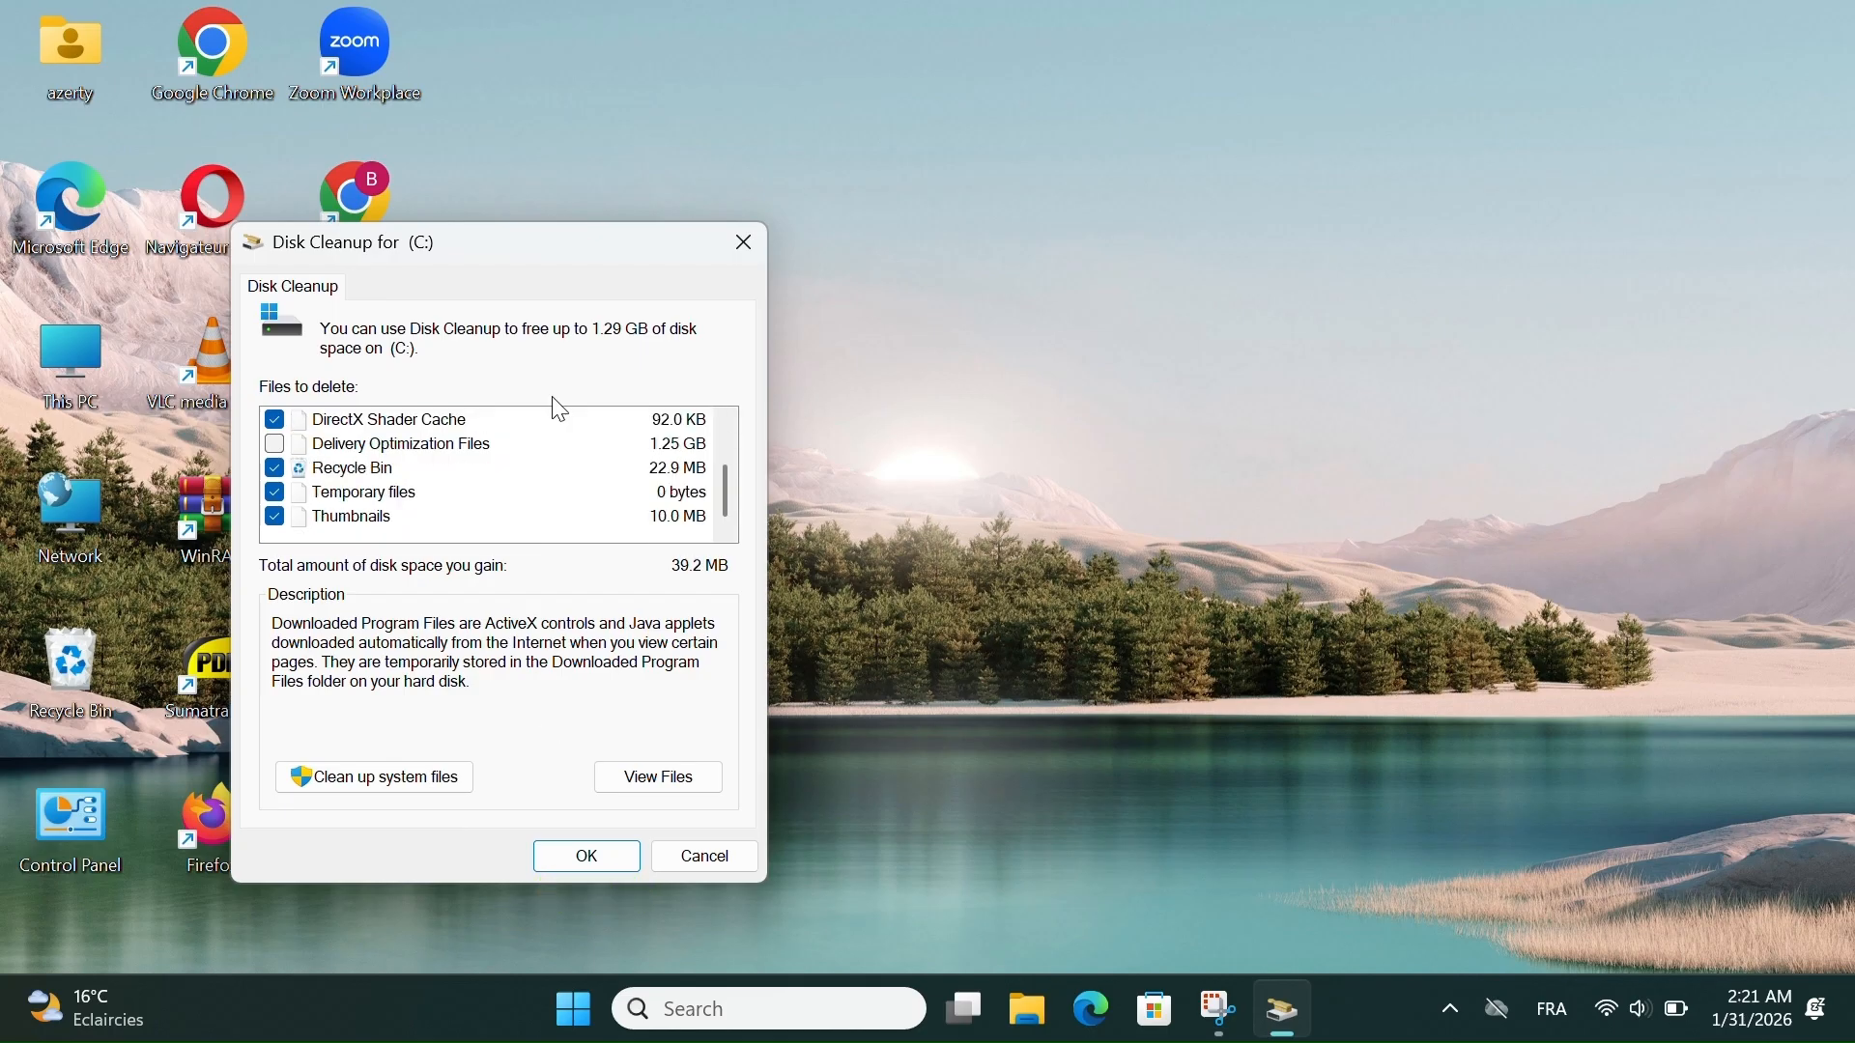
{"action": "left_click", "coordinate": [750, 242]}
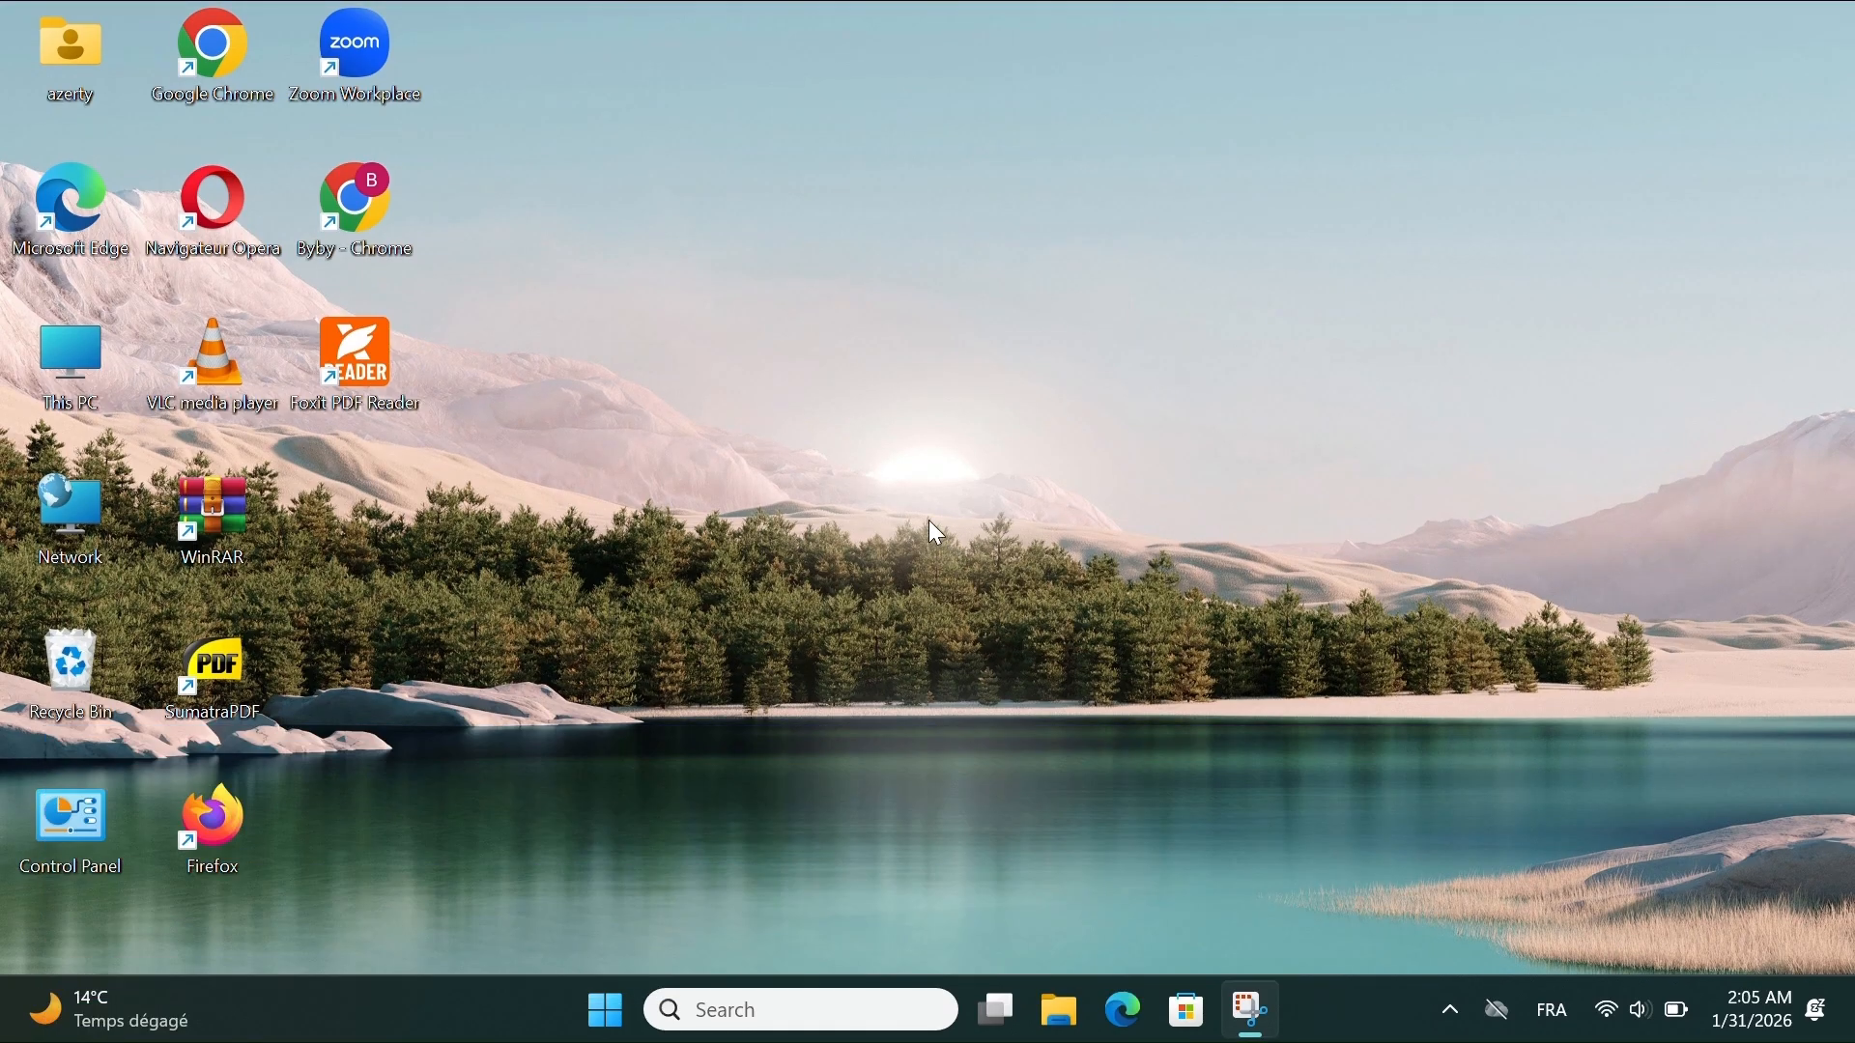
- Open Mouse Properties by running the main.cpl command
{"action": "key", "text": "super+r"}
{"action": "type", "text": "main"}
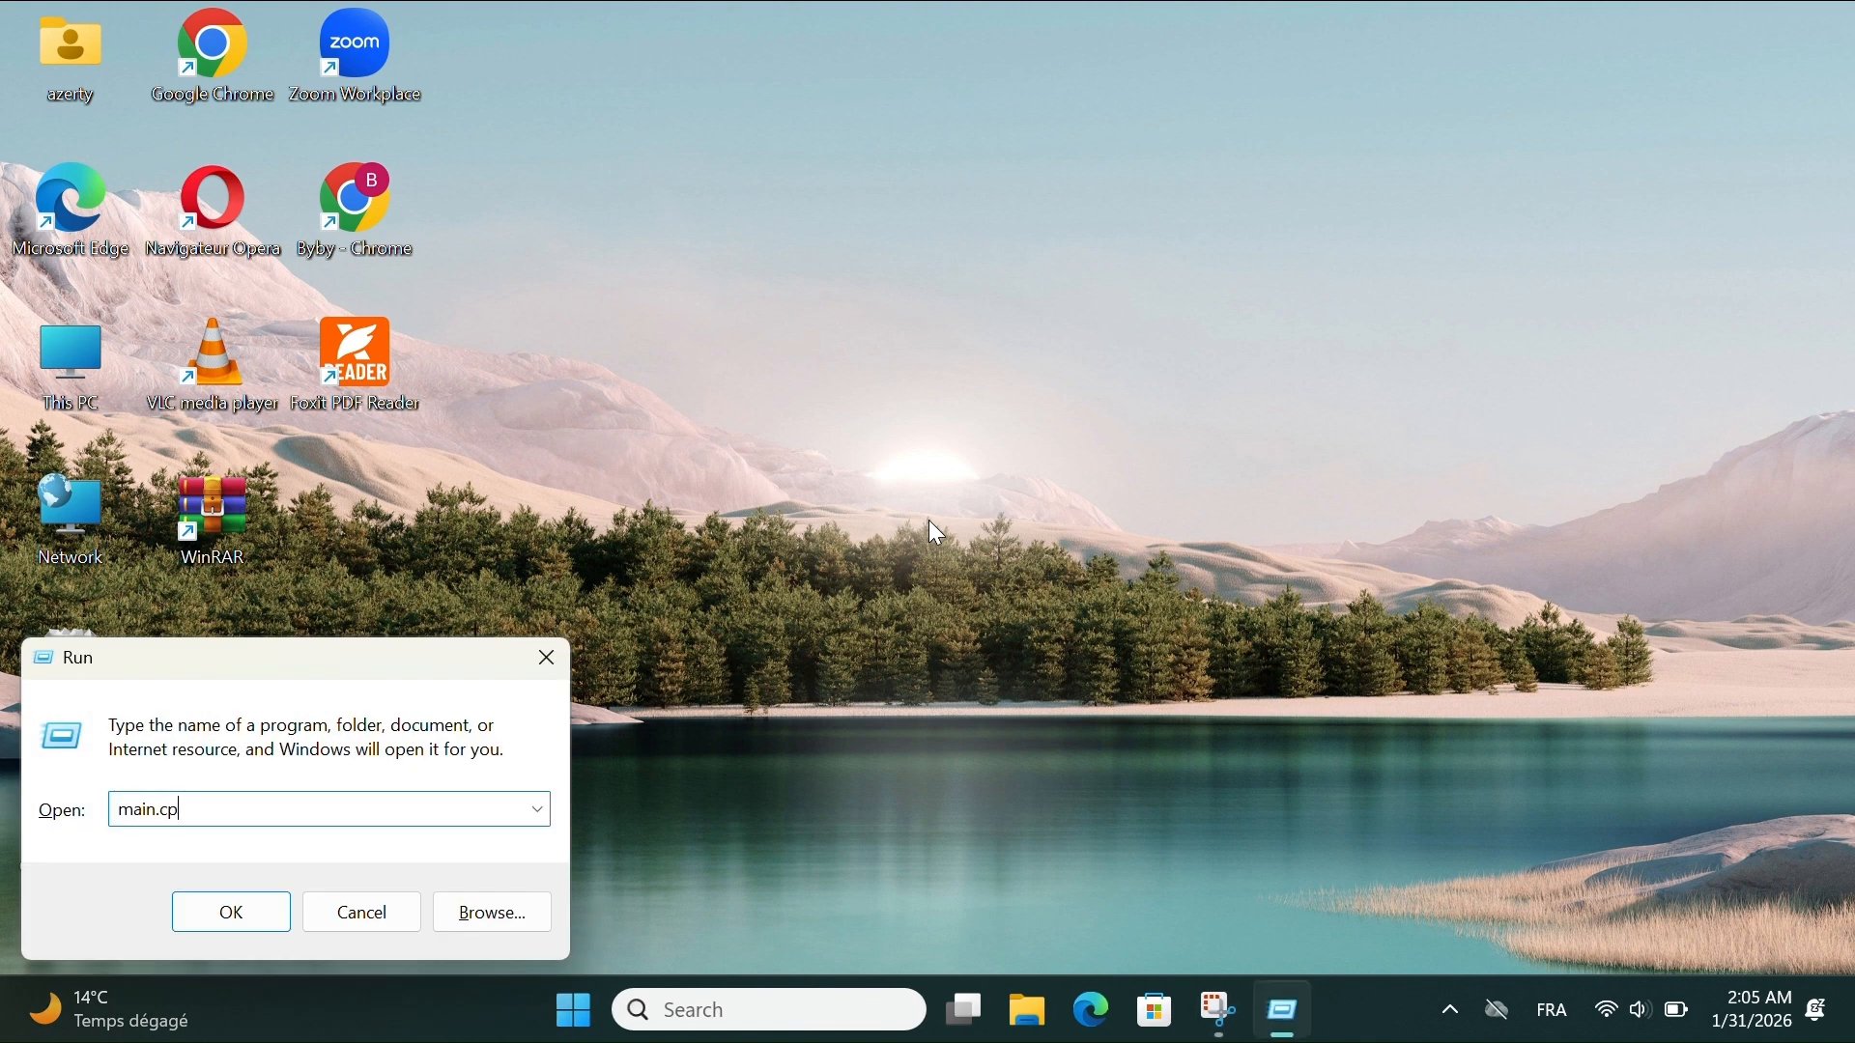
{"action": "key", "text": "Return"}
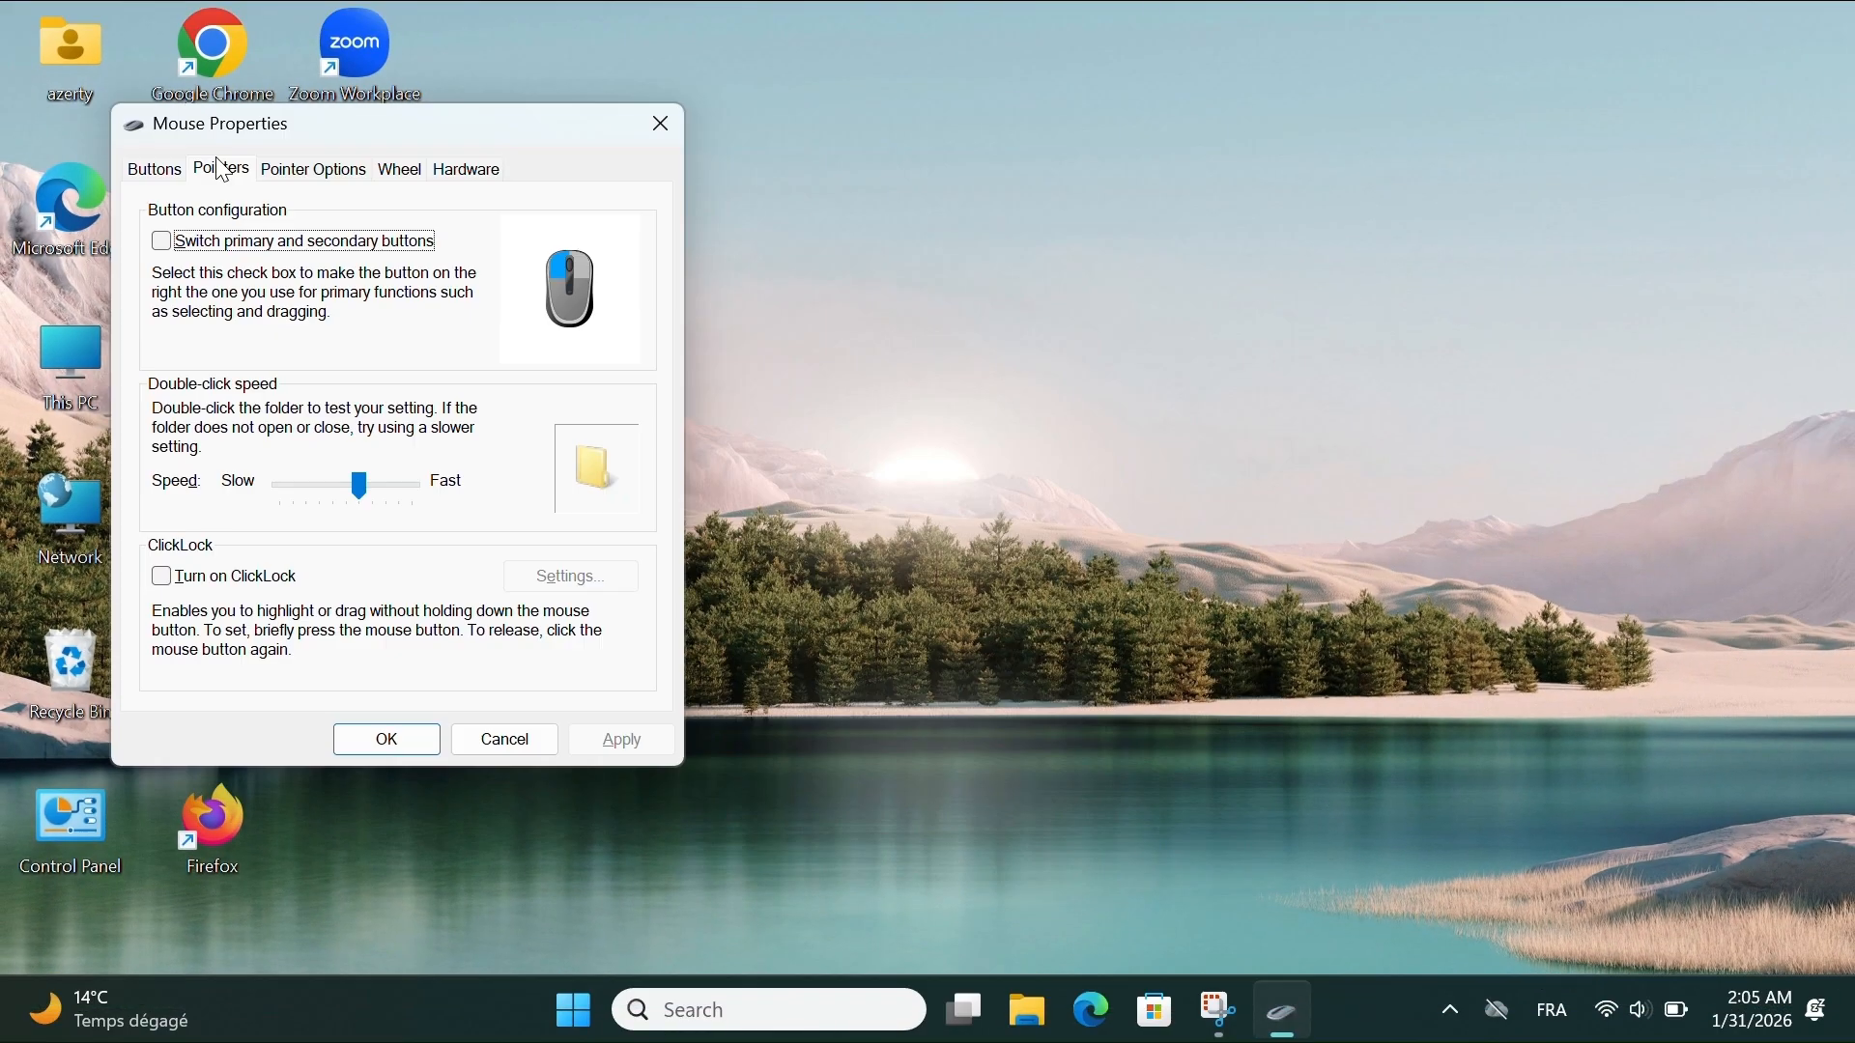
- Review the mouse's pointer scheme, pointer options, wheel settings and hardware, including the Synaptics HID ClickPad's general properties
{"action": "left_click", "coordinate": [220, 169]}
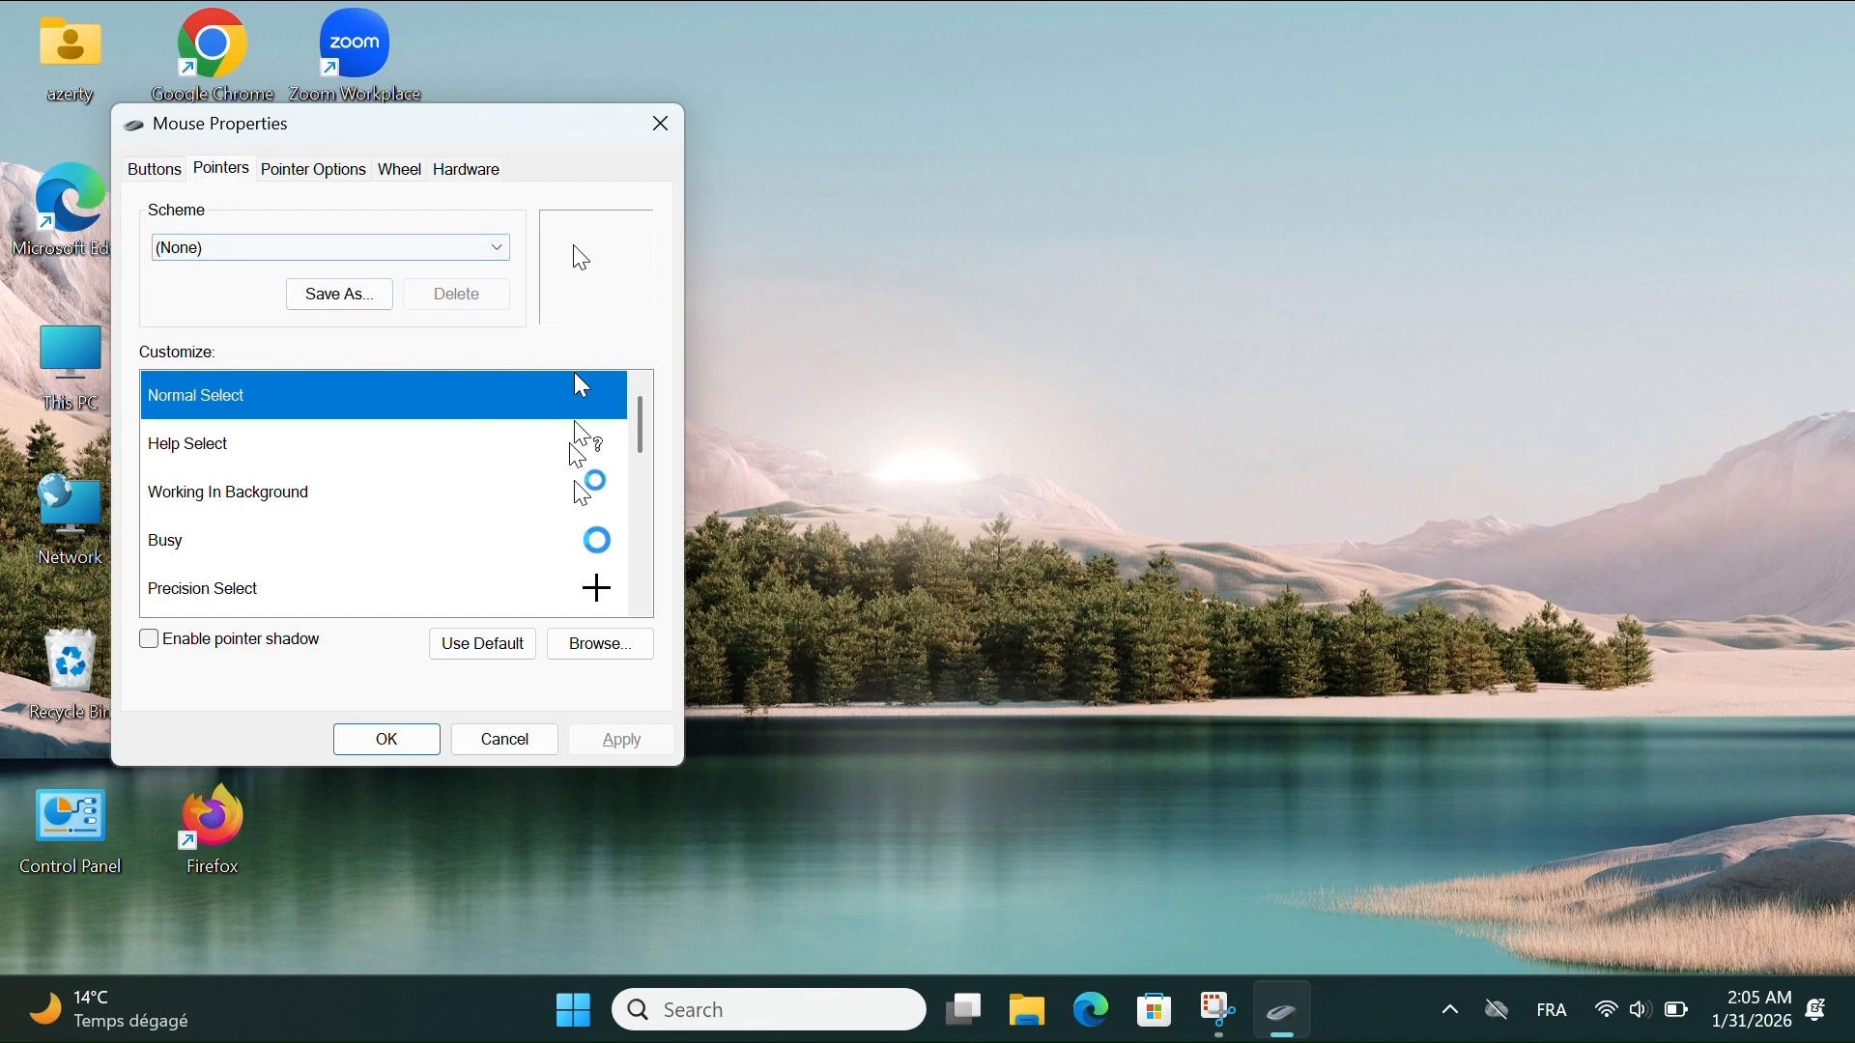
{"action": "left_click_drag", "start_coordinate": [649, 458], "coordinate": [642, 406]}
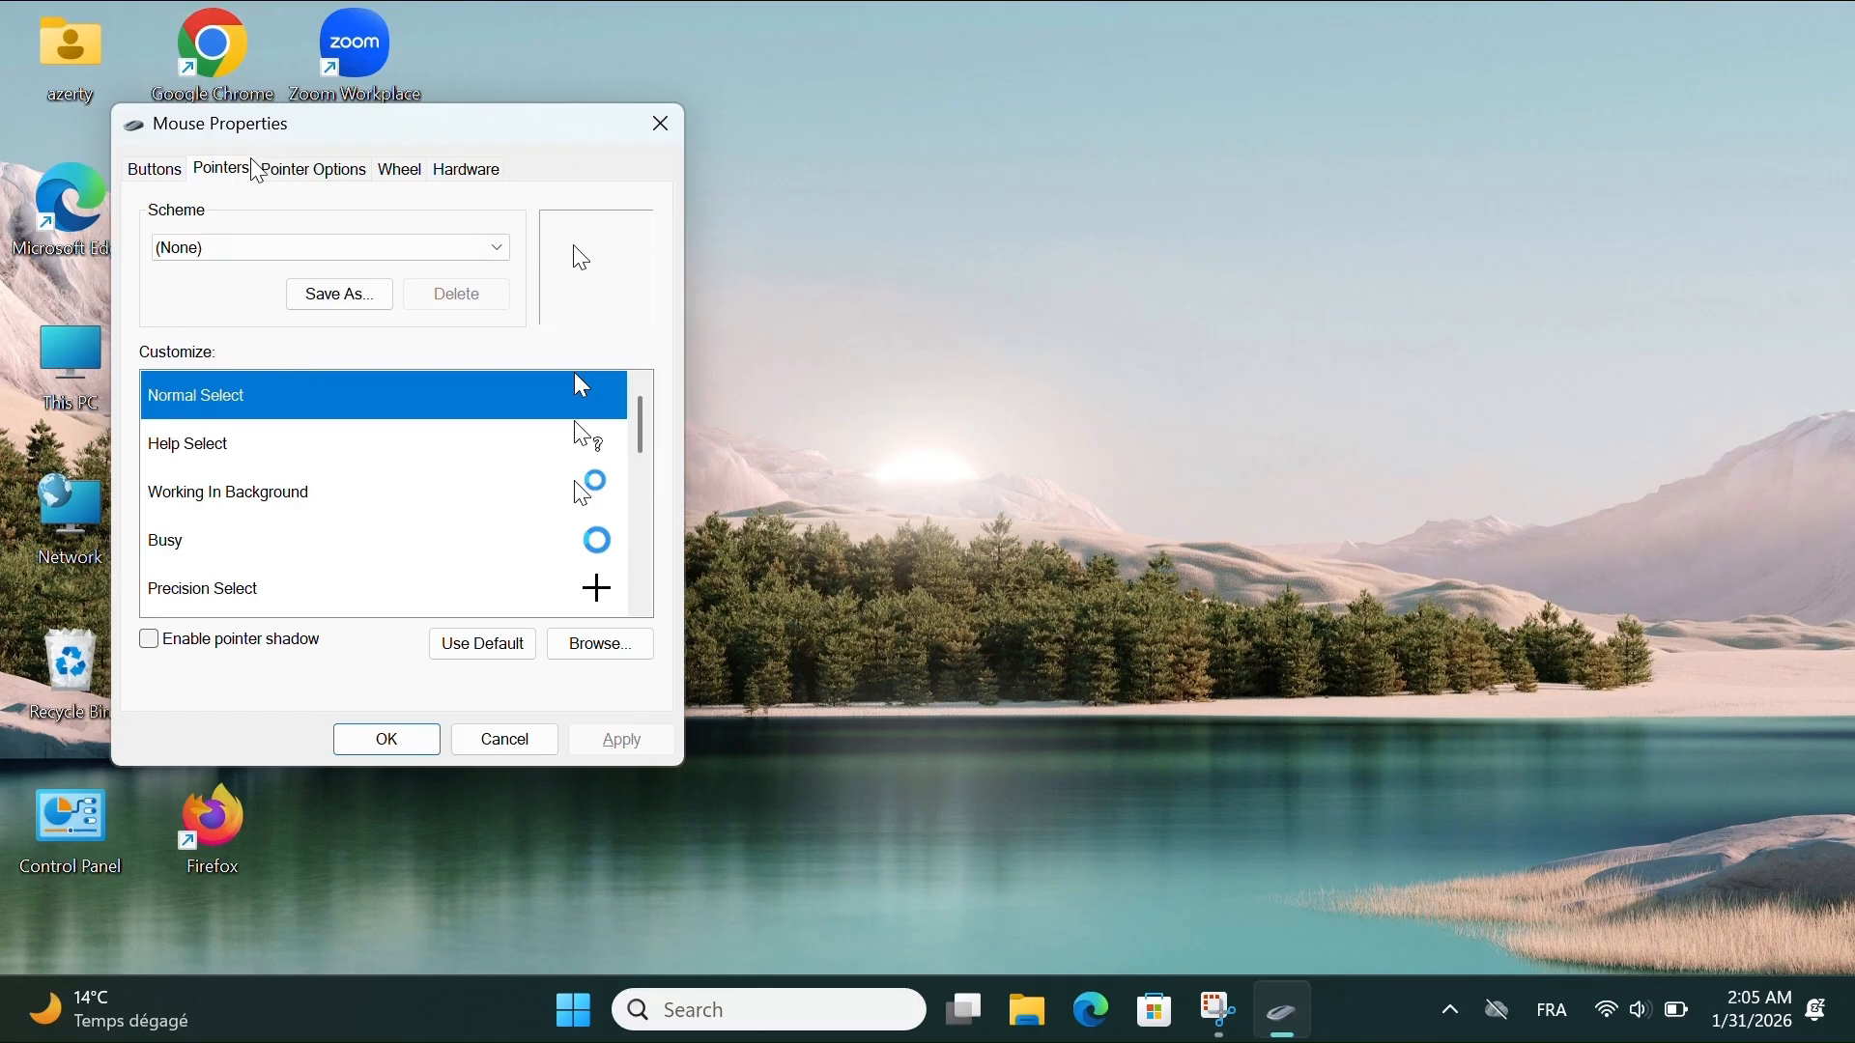
{"action": "left_click", "coordinate": [296, 180]}
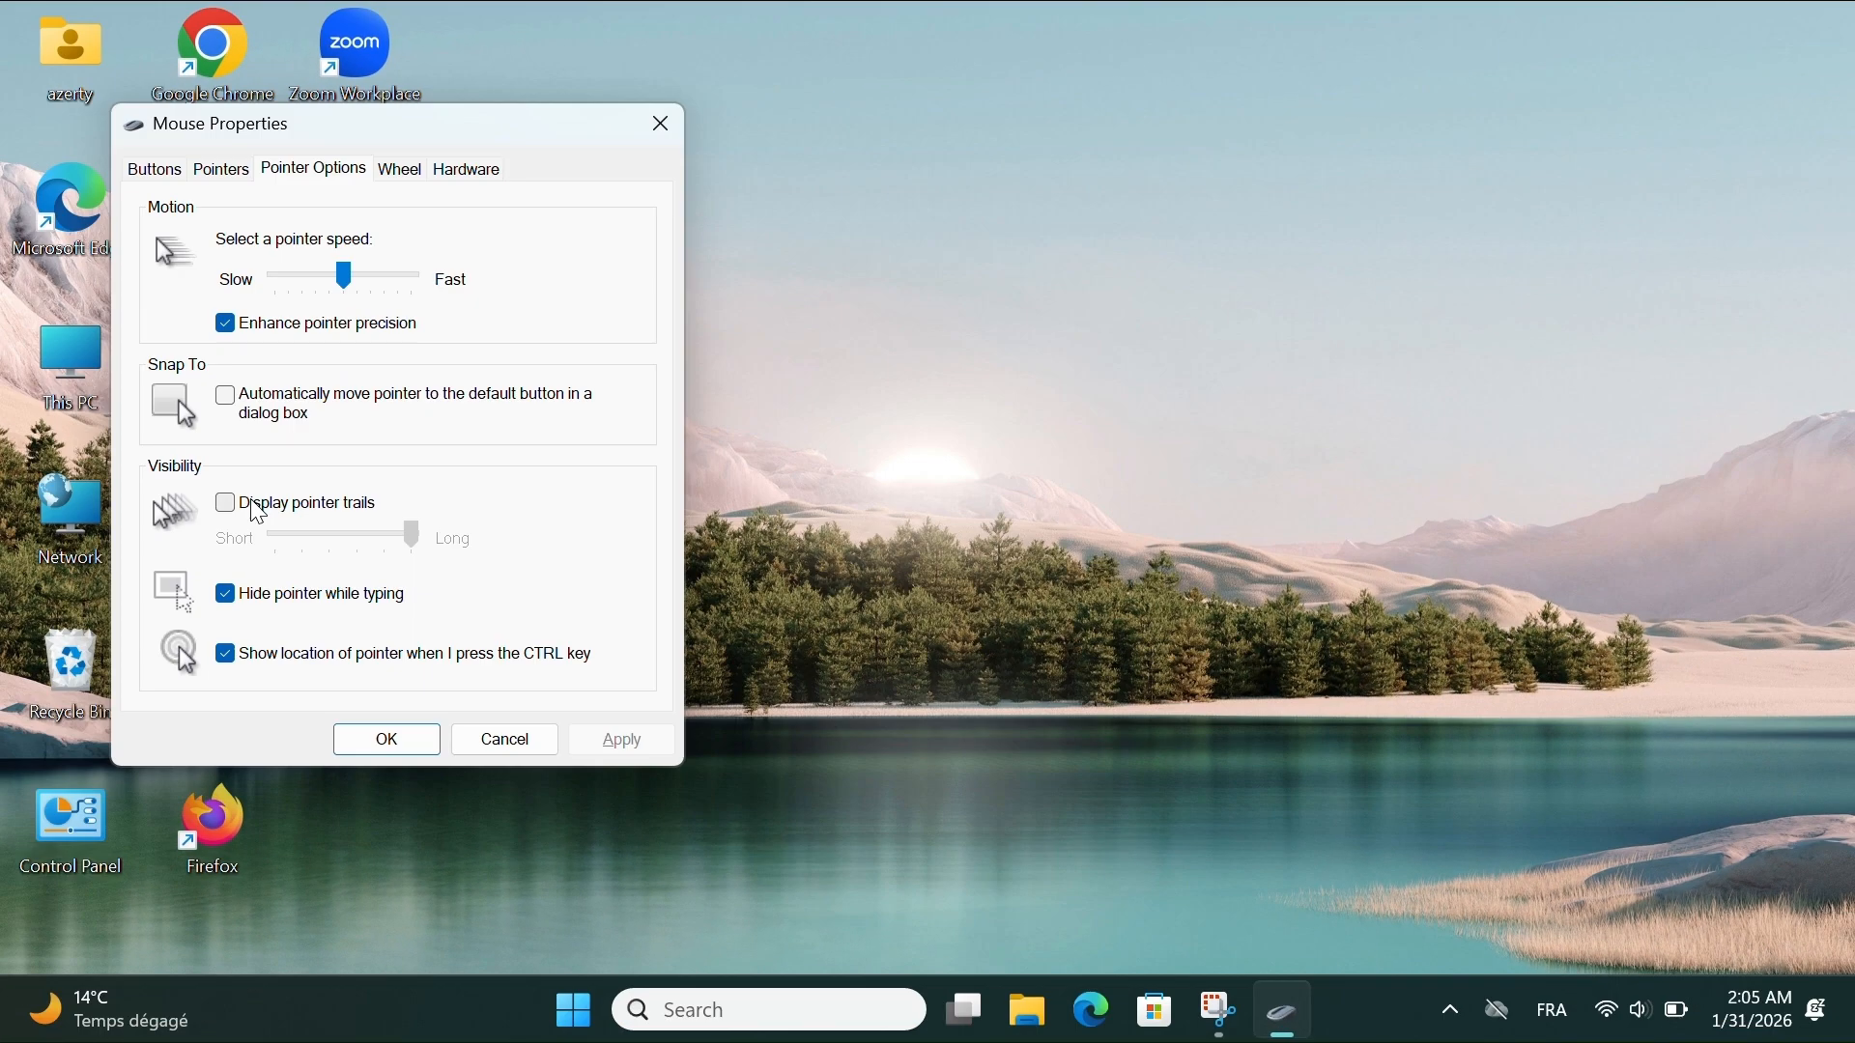
{"action": "left_click", "coordinate": [402, 175]}
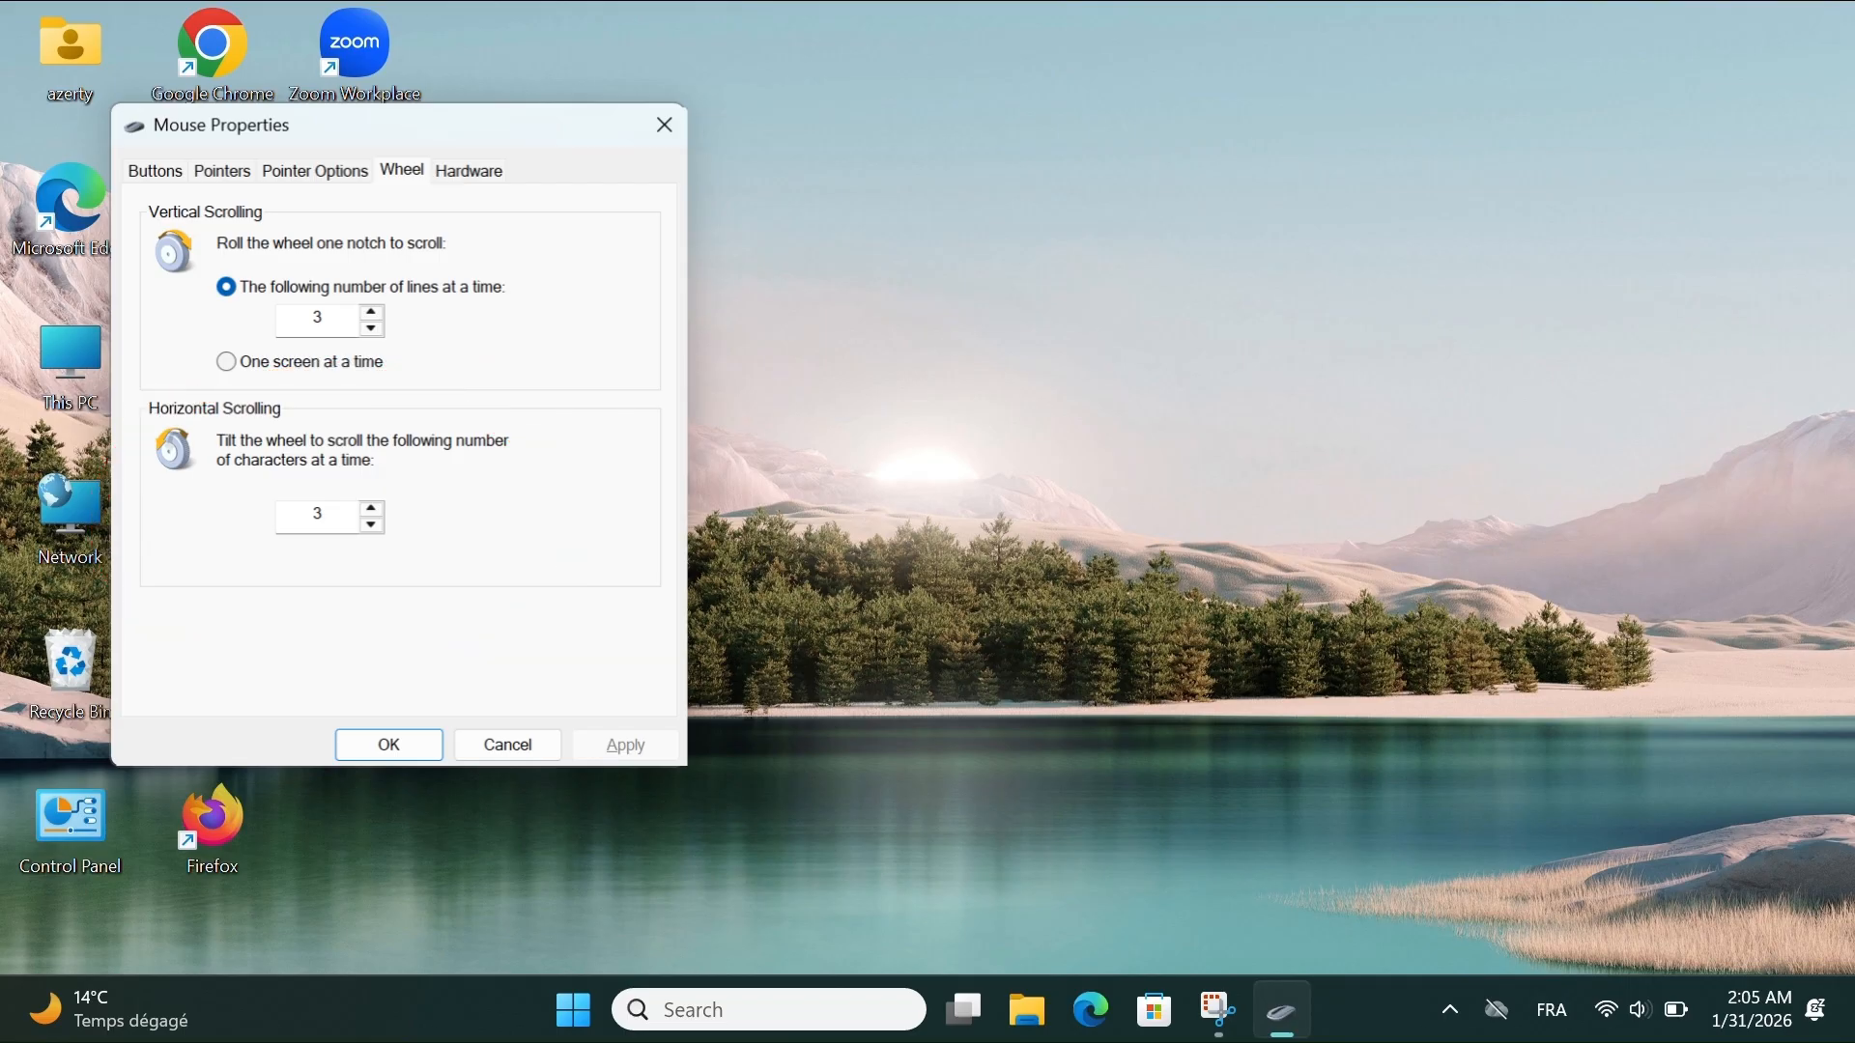
{"action": "left_click", "coordinate": [470, 170]}
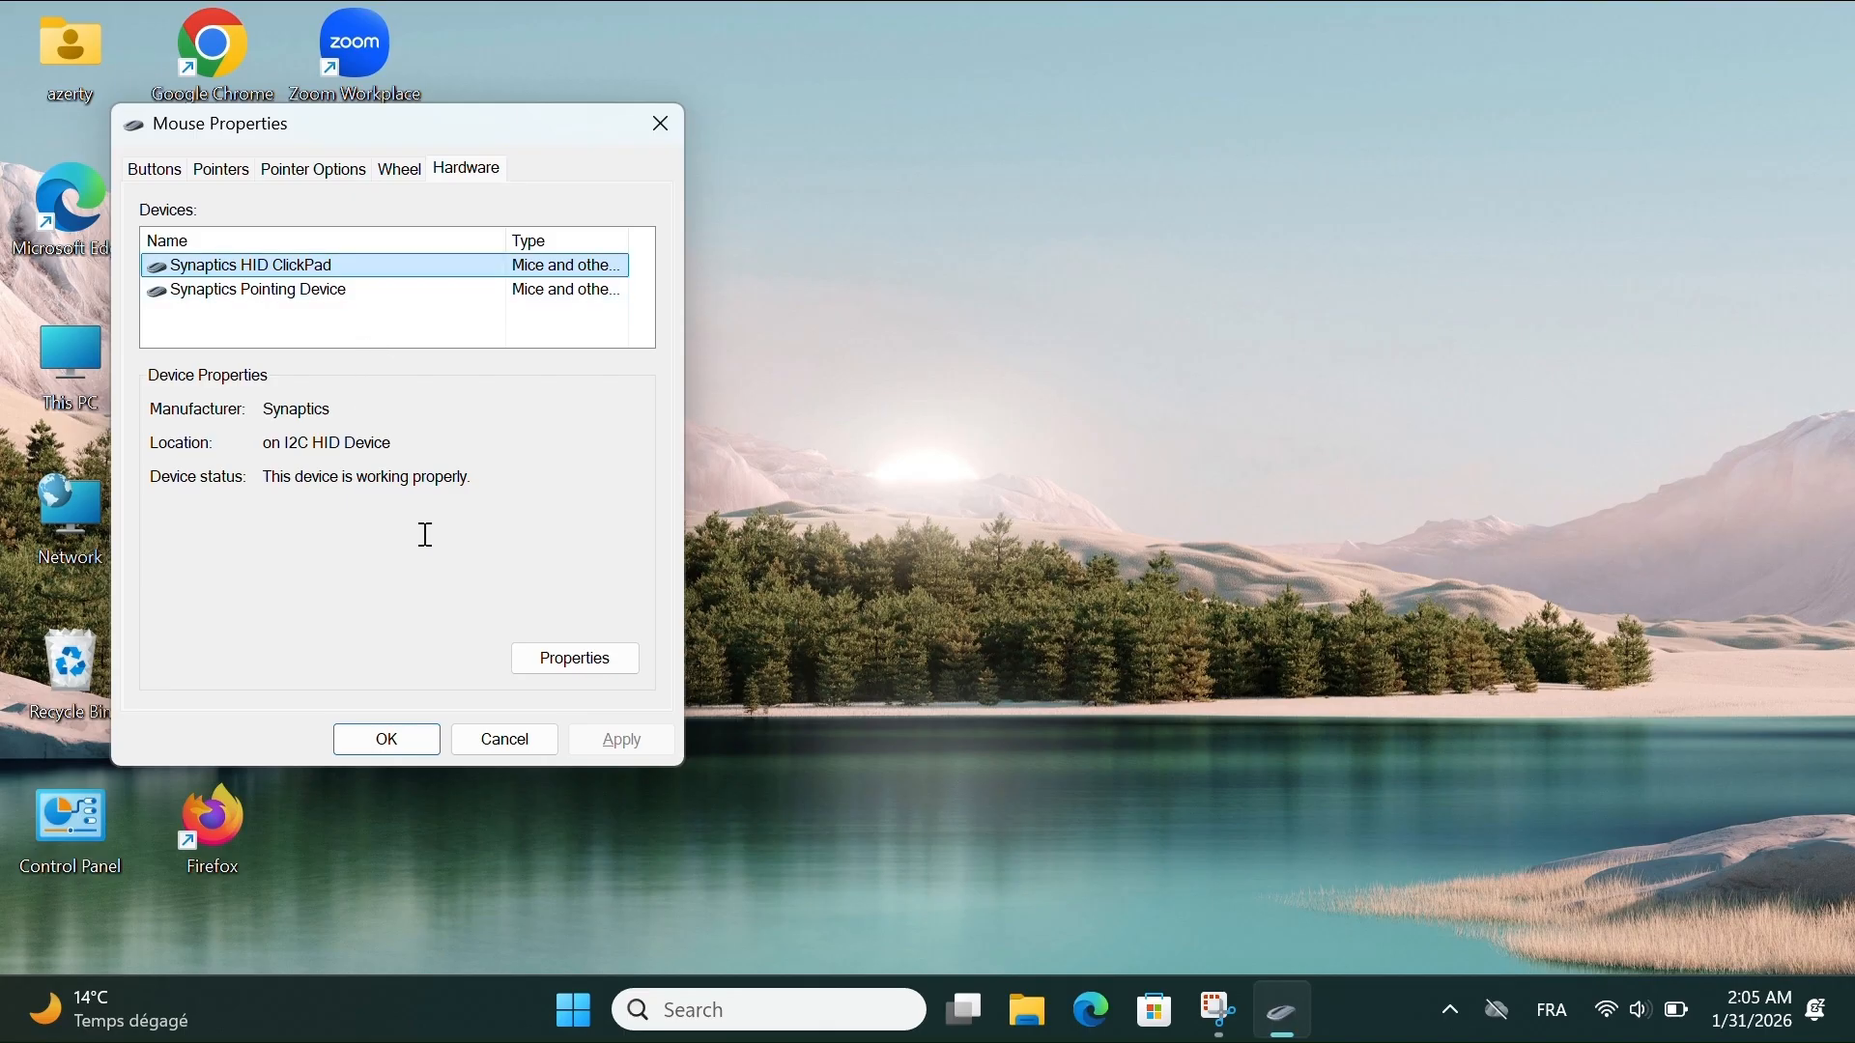
{"action": "left_click", "coordinate": [550, 669]}
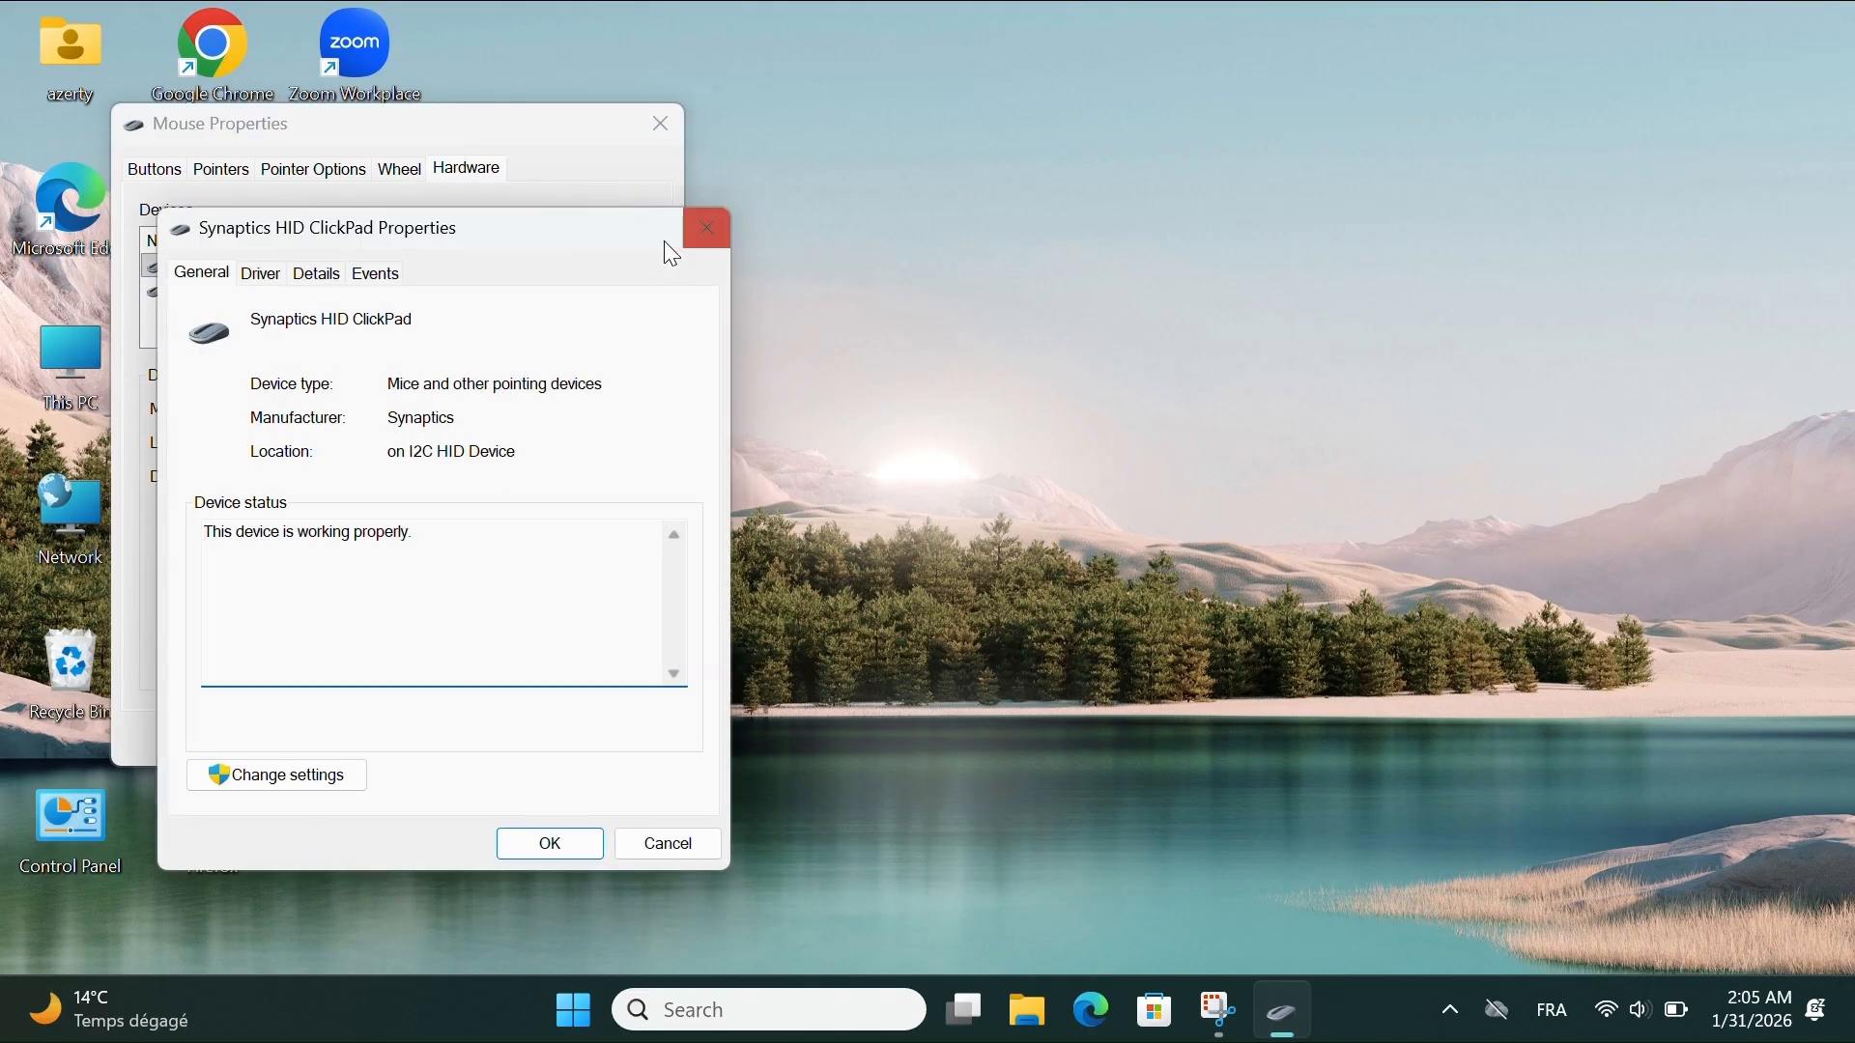
{"action": "left_click", "coordinate": [694, 216]}
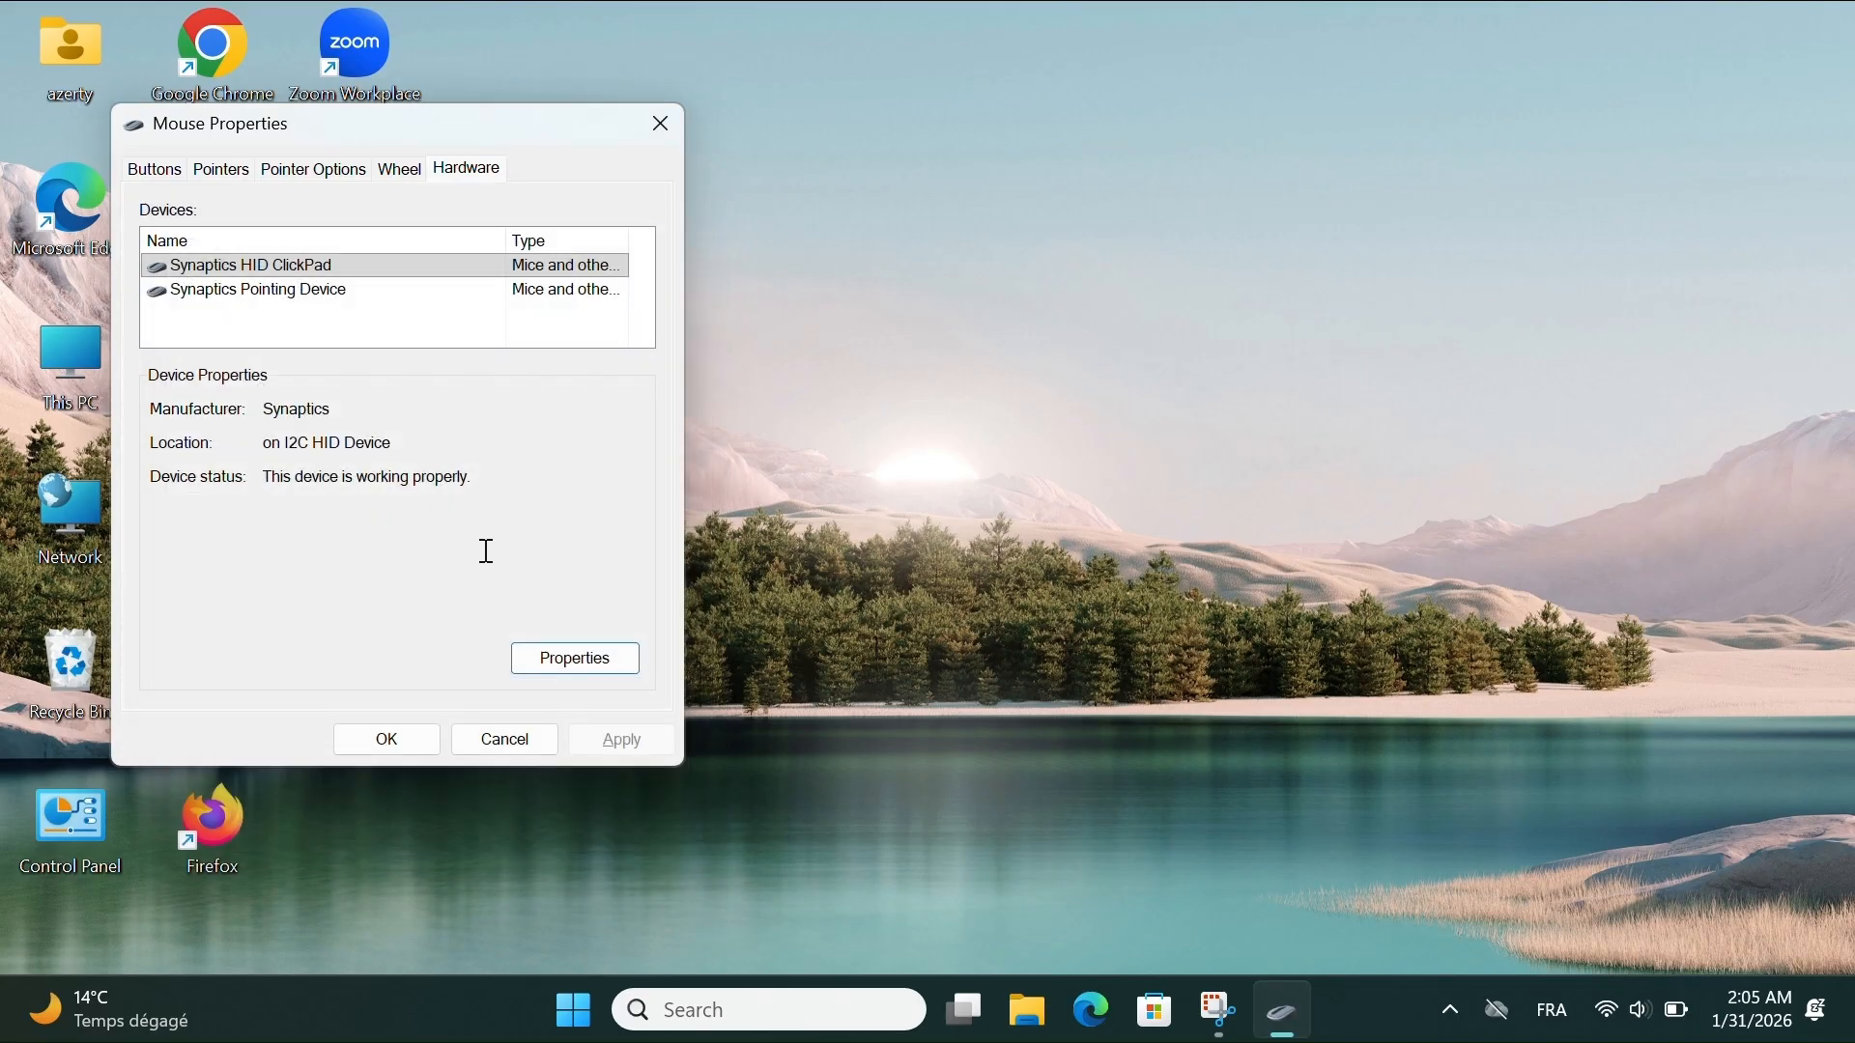
- Revisit the pointer options, the customizable pointer list and the button settings, and close Mouse Properties
{"action": "left_click", "coordinate": [292, 170]}
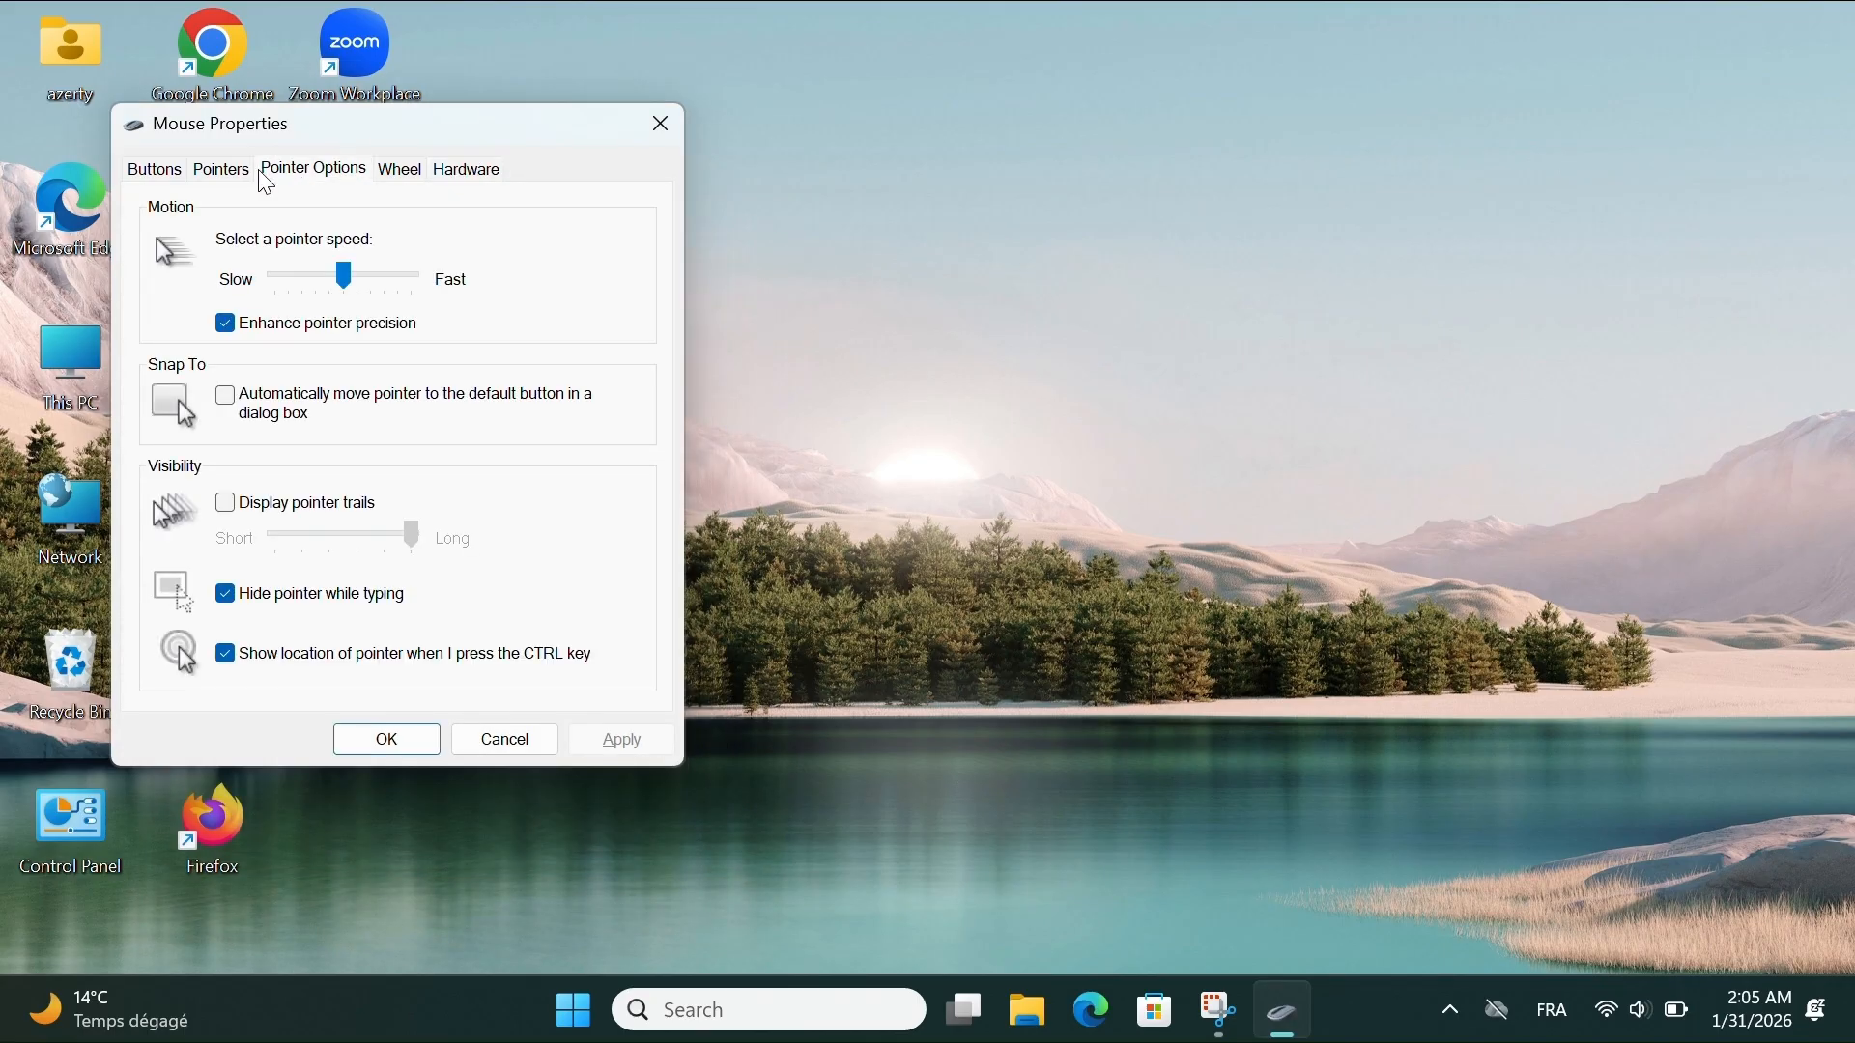
{"action": "left_click", "coordinate": [222, 170]}
{"action": "scroll", "coordinate": [314, 505], "scroll_direction": "down", "scroll_amount": 3}
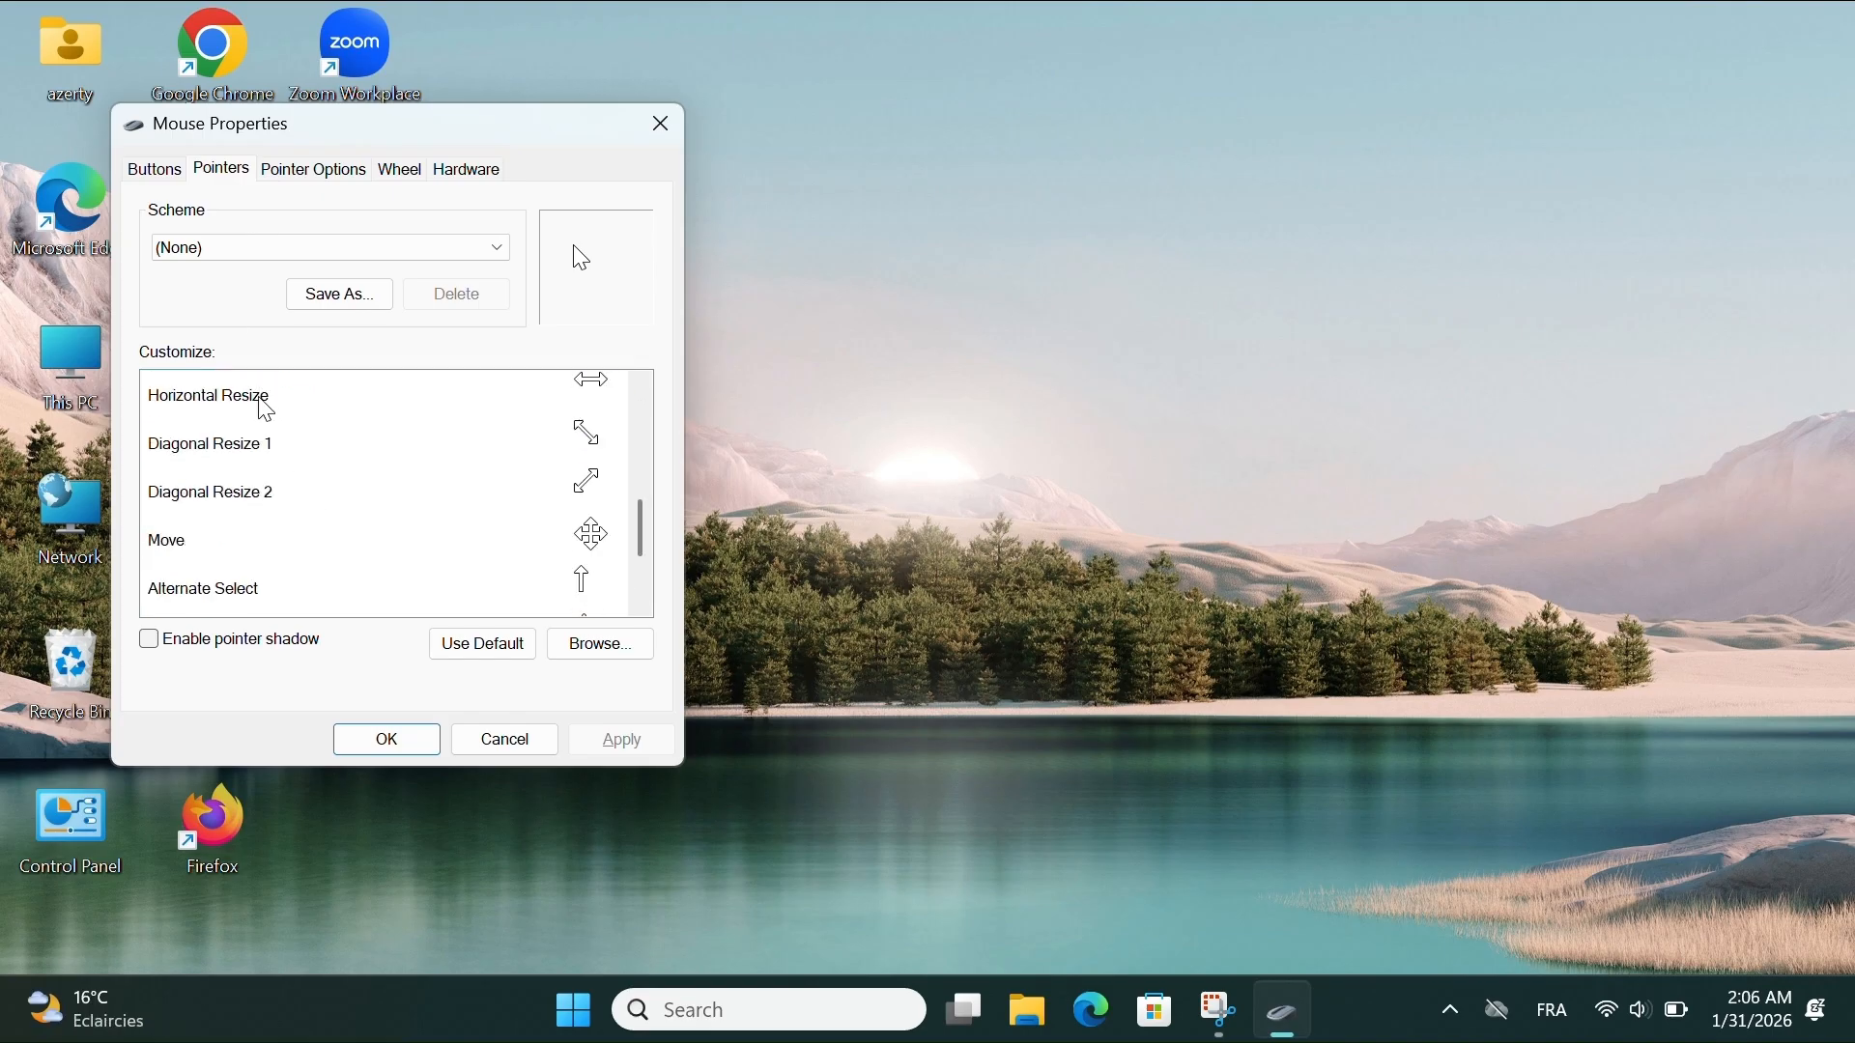
{"action": "left_click", "coordinate": [152, 172]}
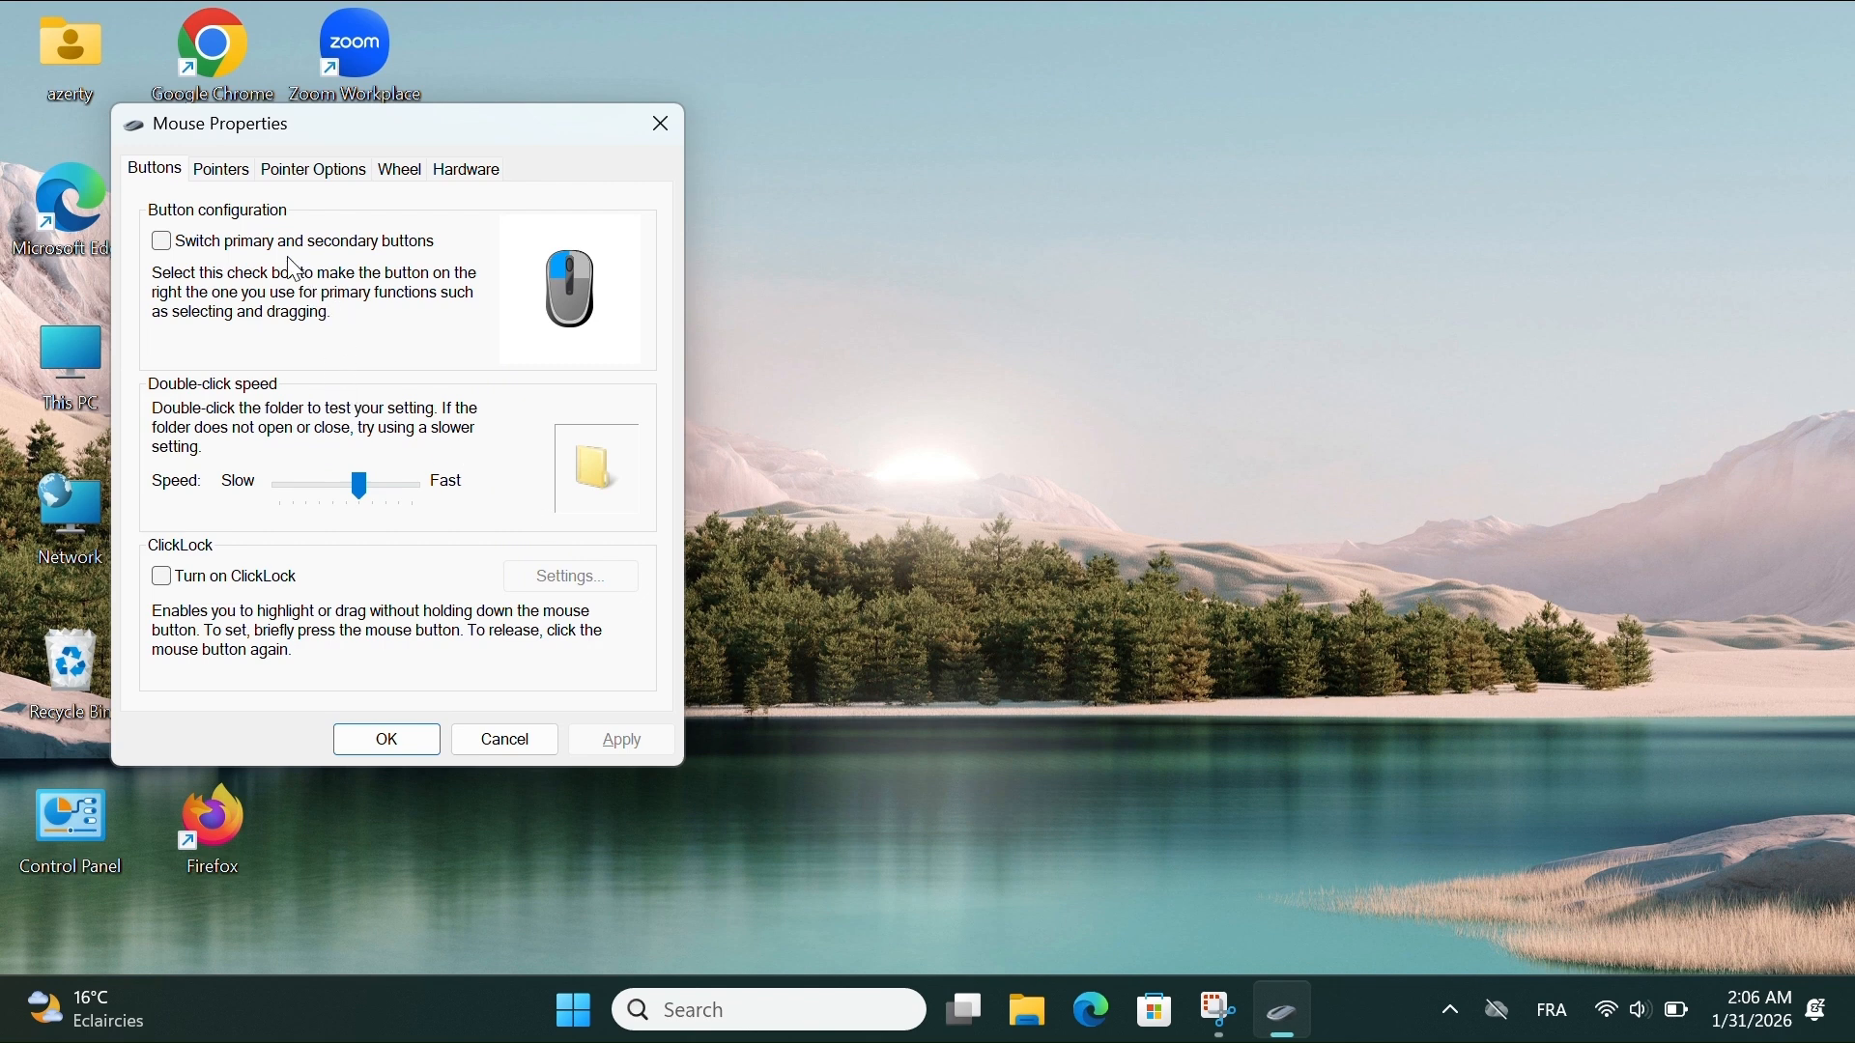
{"action": "left_click", "coordinate": [659, 141]}
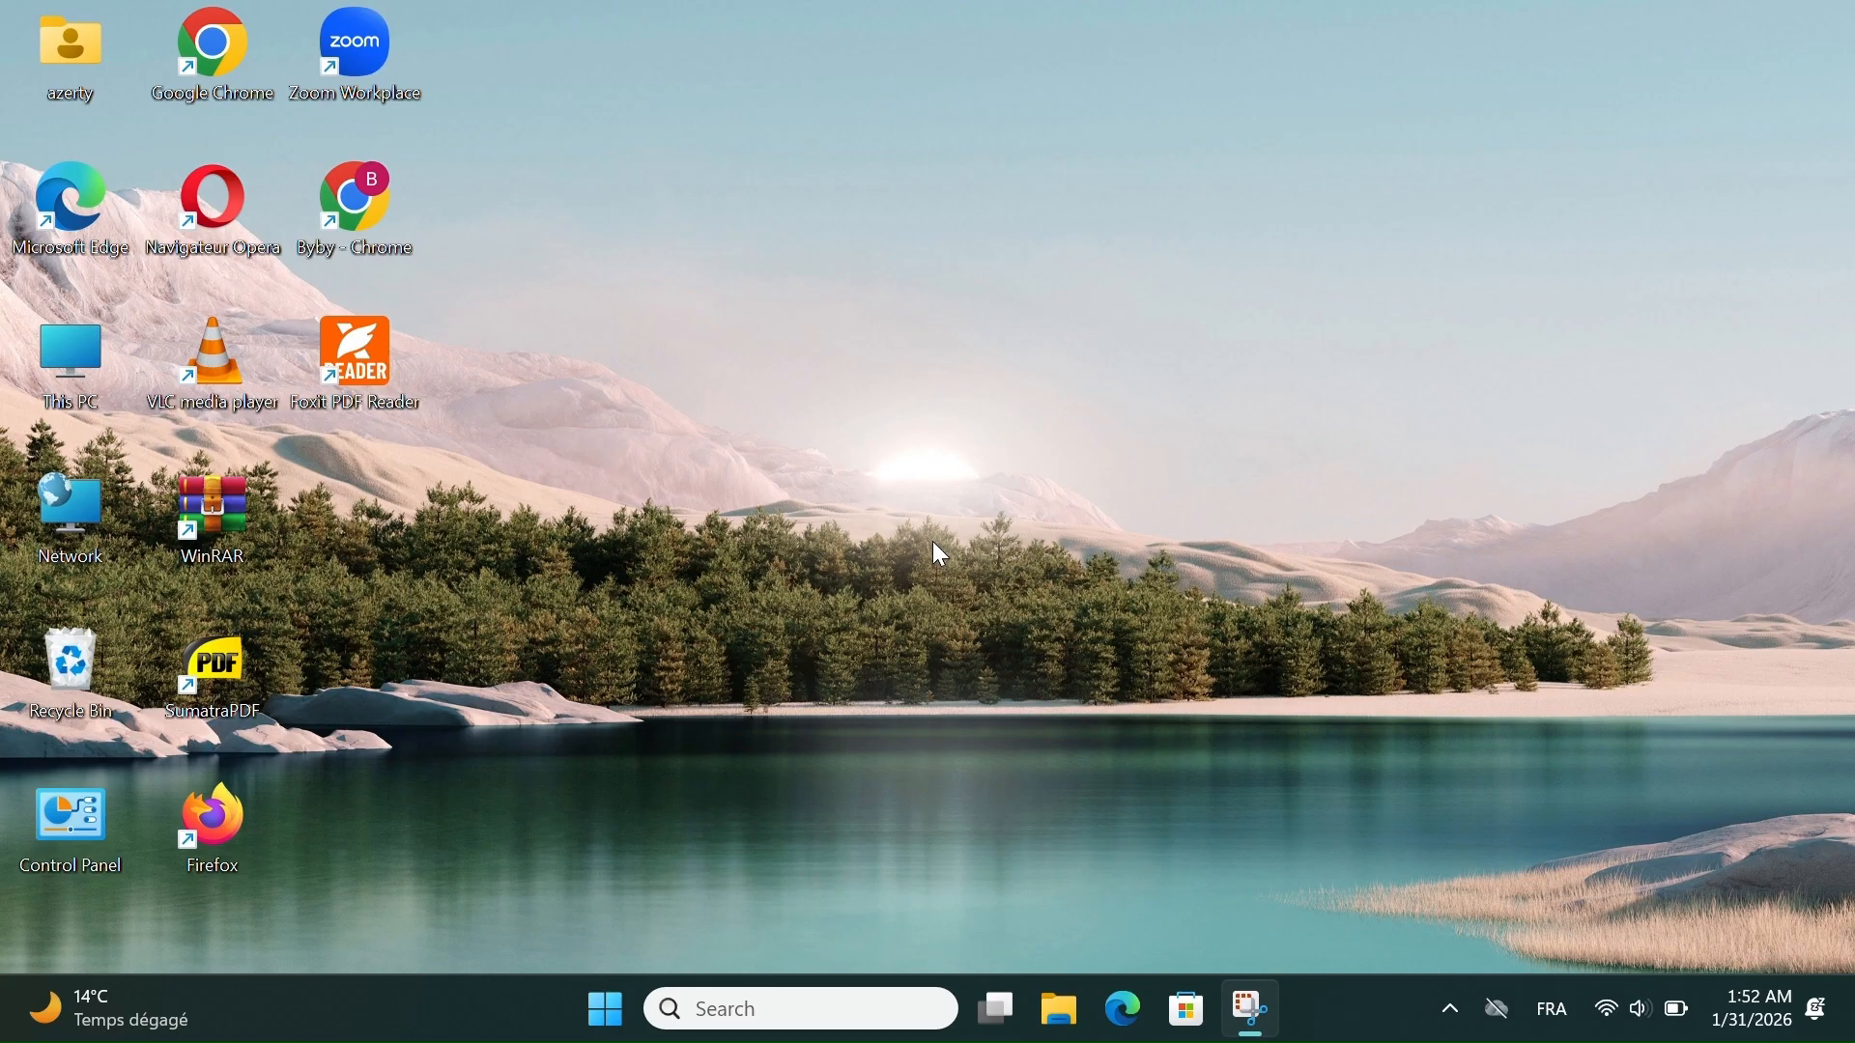
- Open System Configuration by running the msconfig command
{"action": "key", "text": "super+r"}
{"action": "type", "text": "ms"}
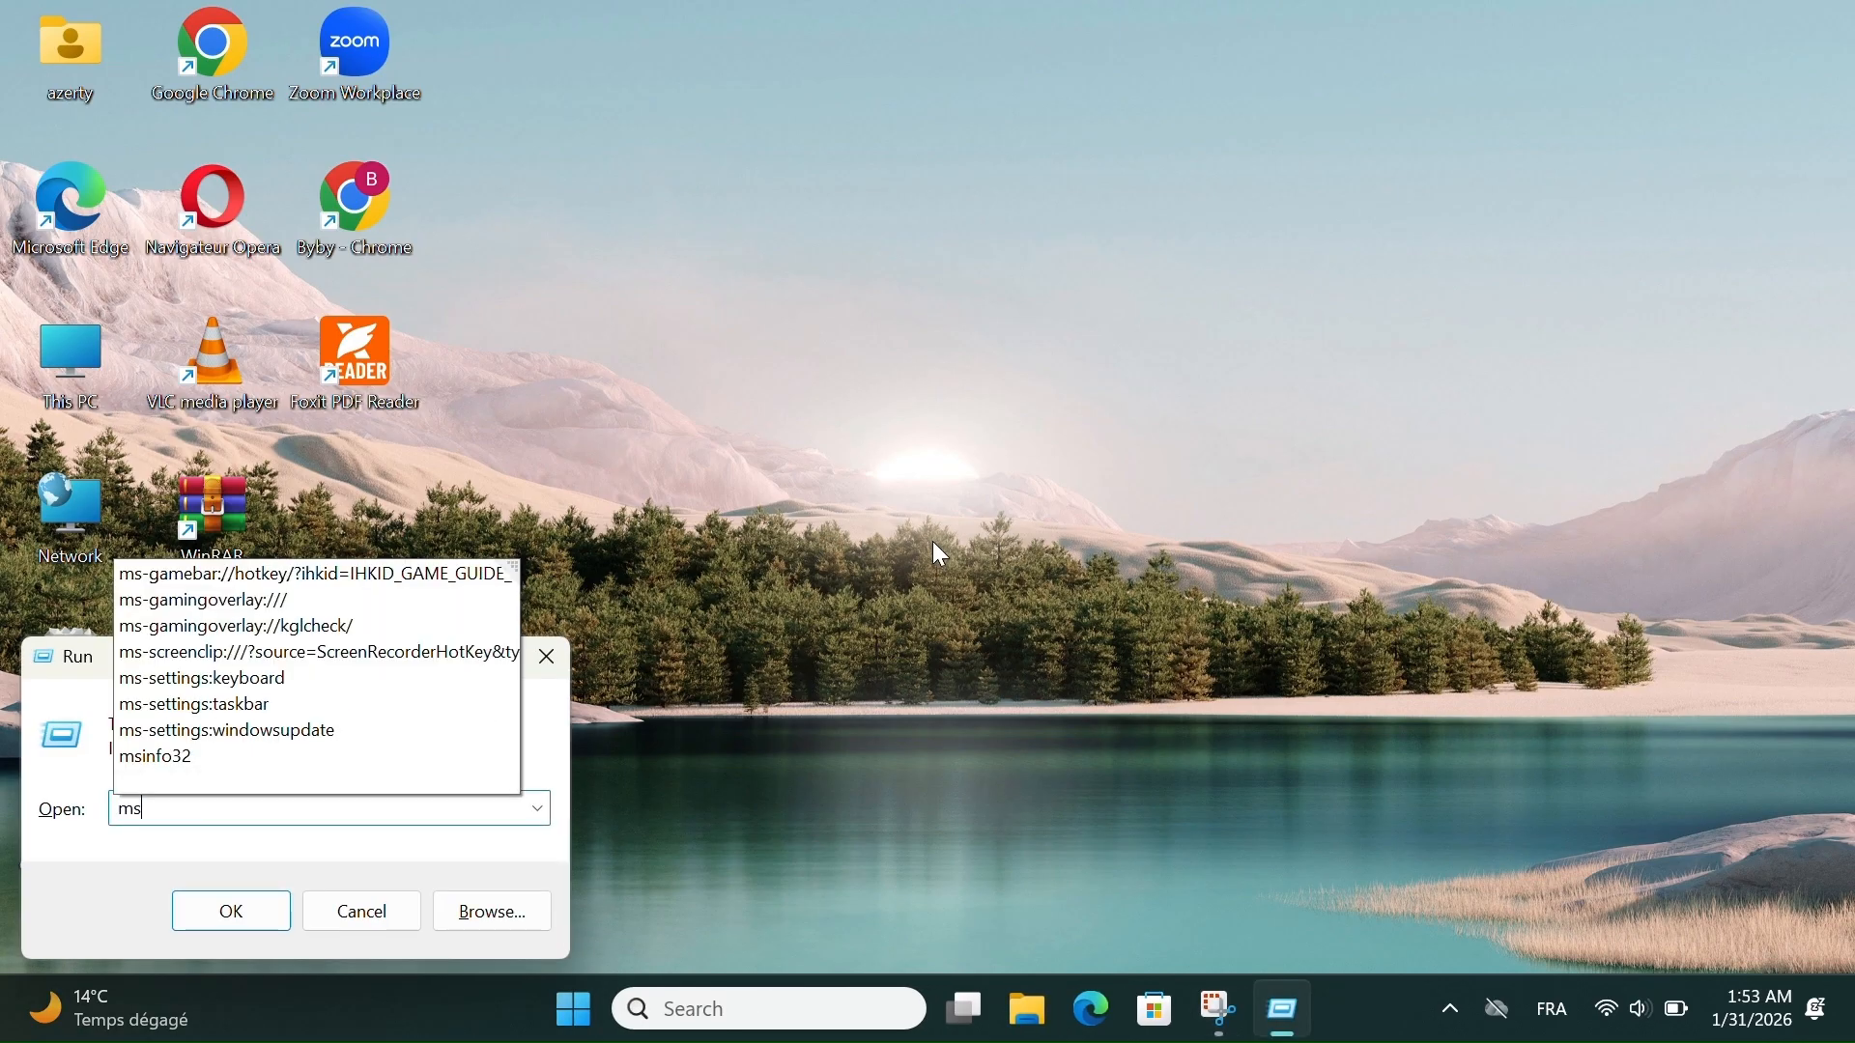
{"action": "type", "text": "config"}
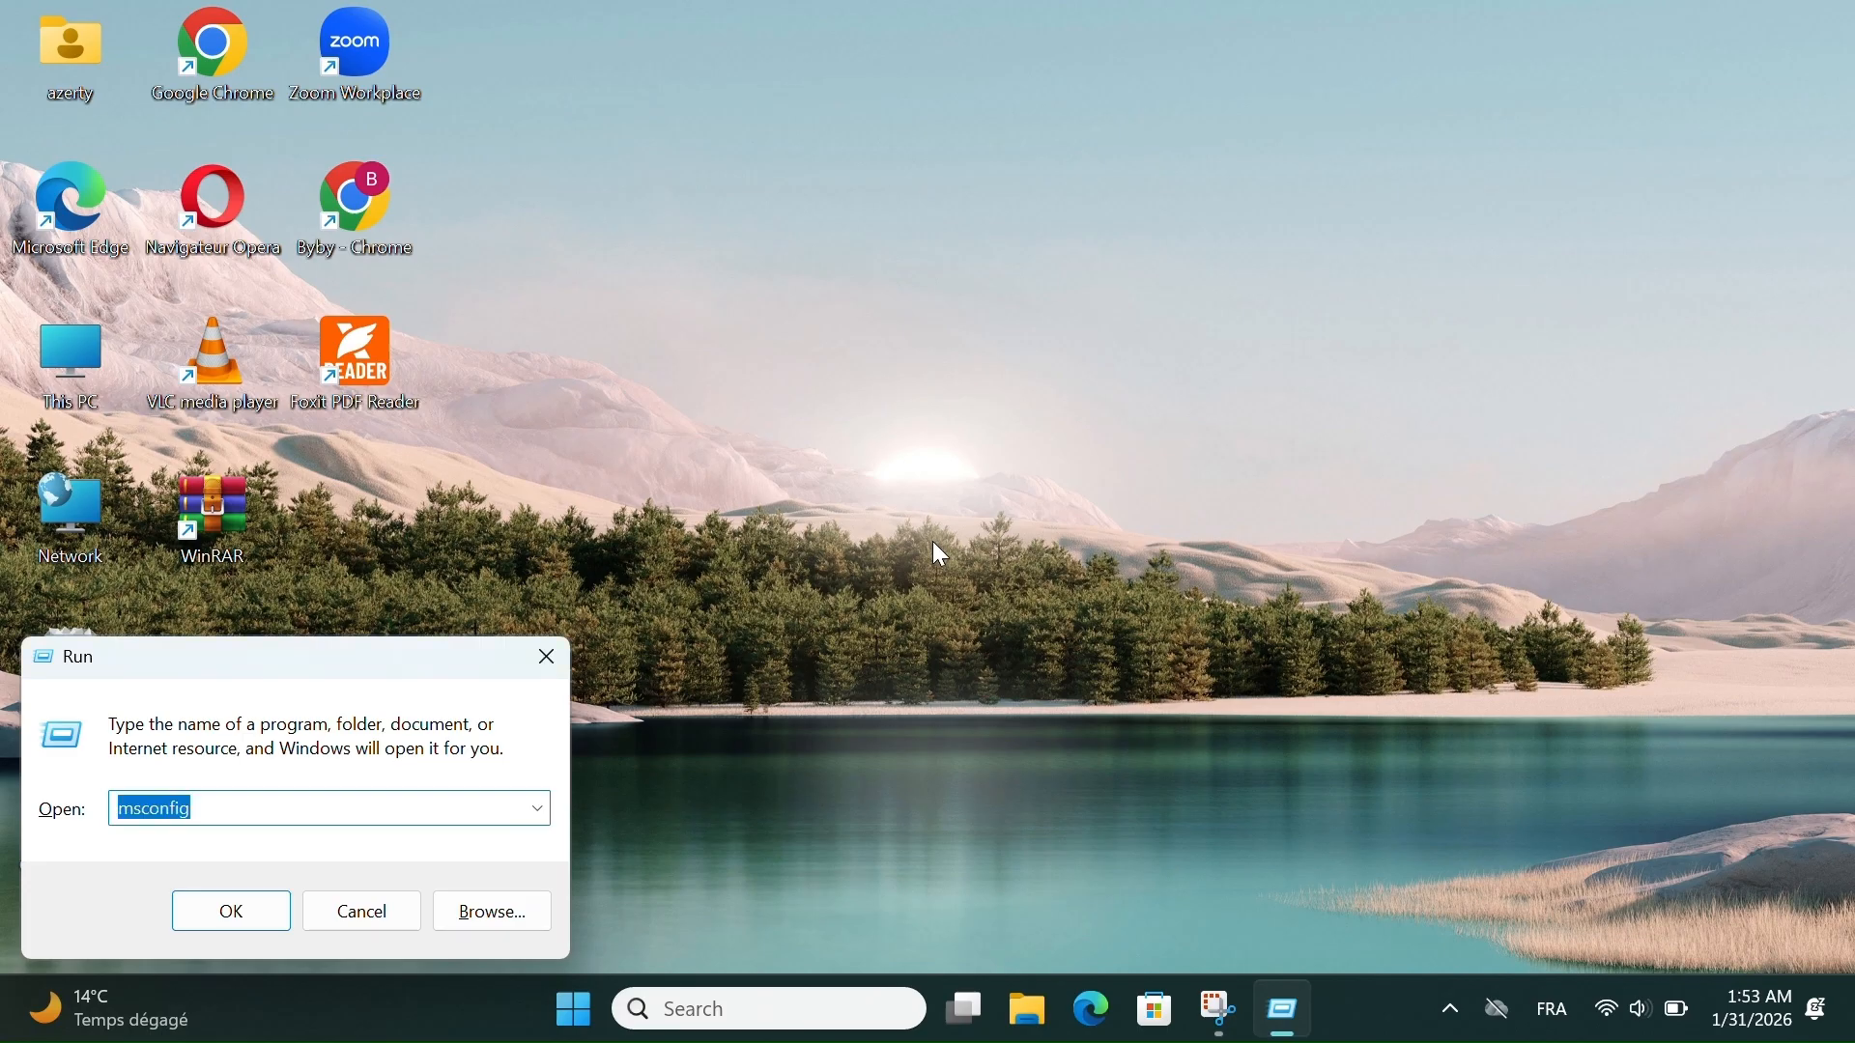
{"action": "key", "text": "Return"}
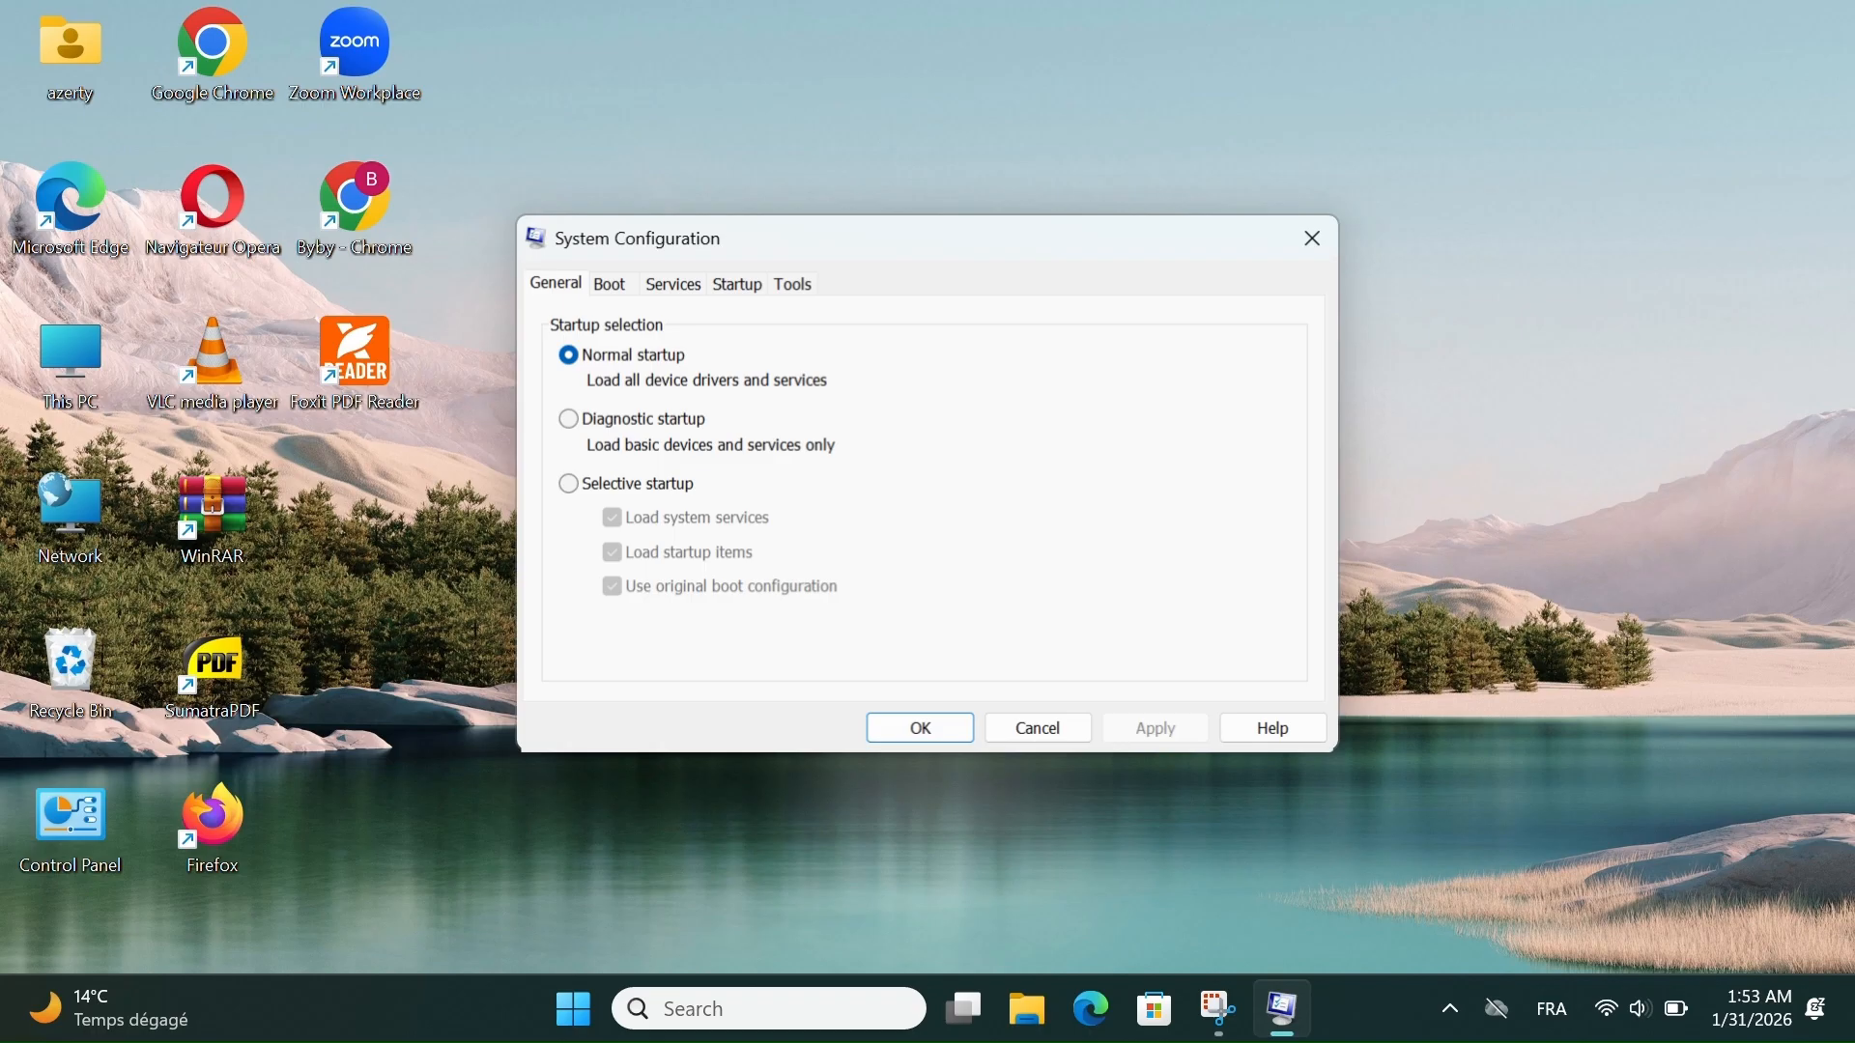
- Try the Diagnostic and Selective startup options, and switch the startup selection back to Normal startup
{"action": "left_click", "coordinate": [578, 415]}
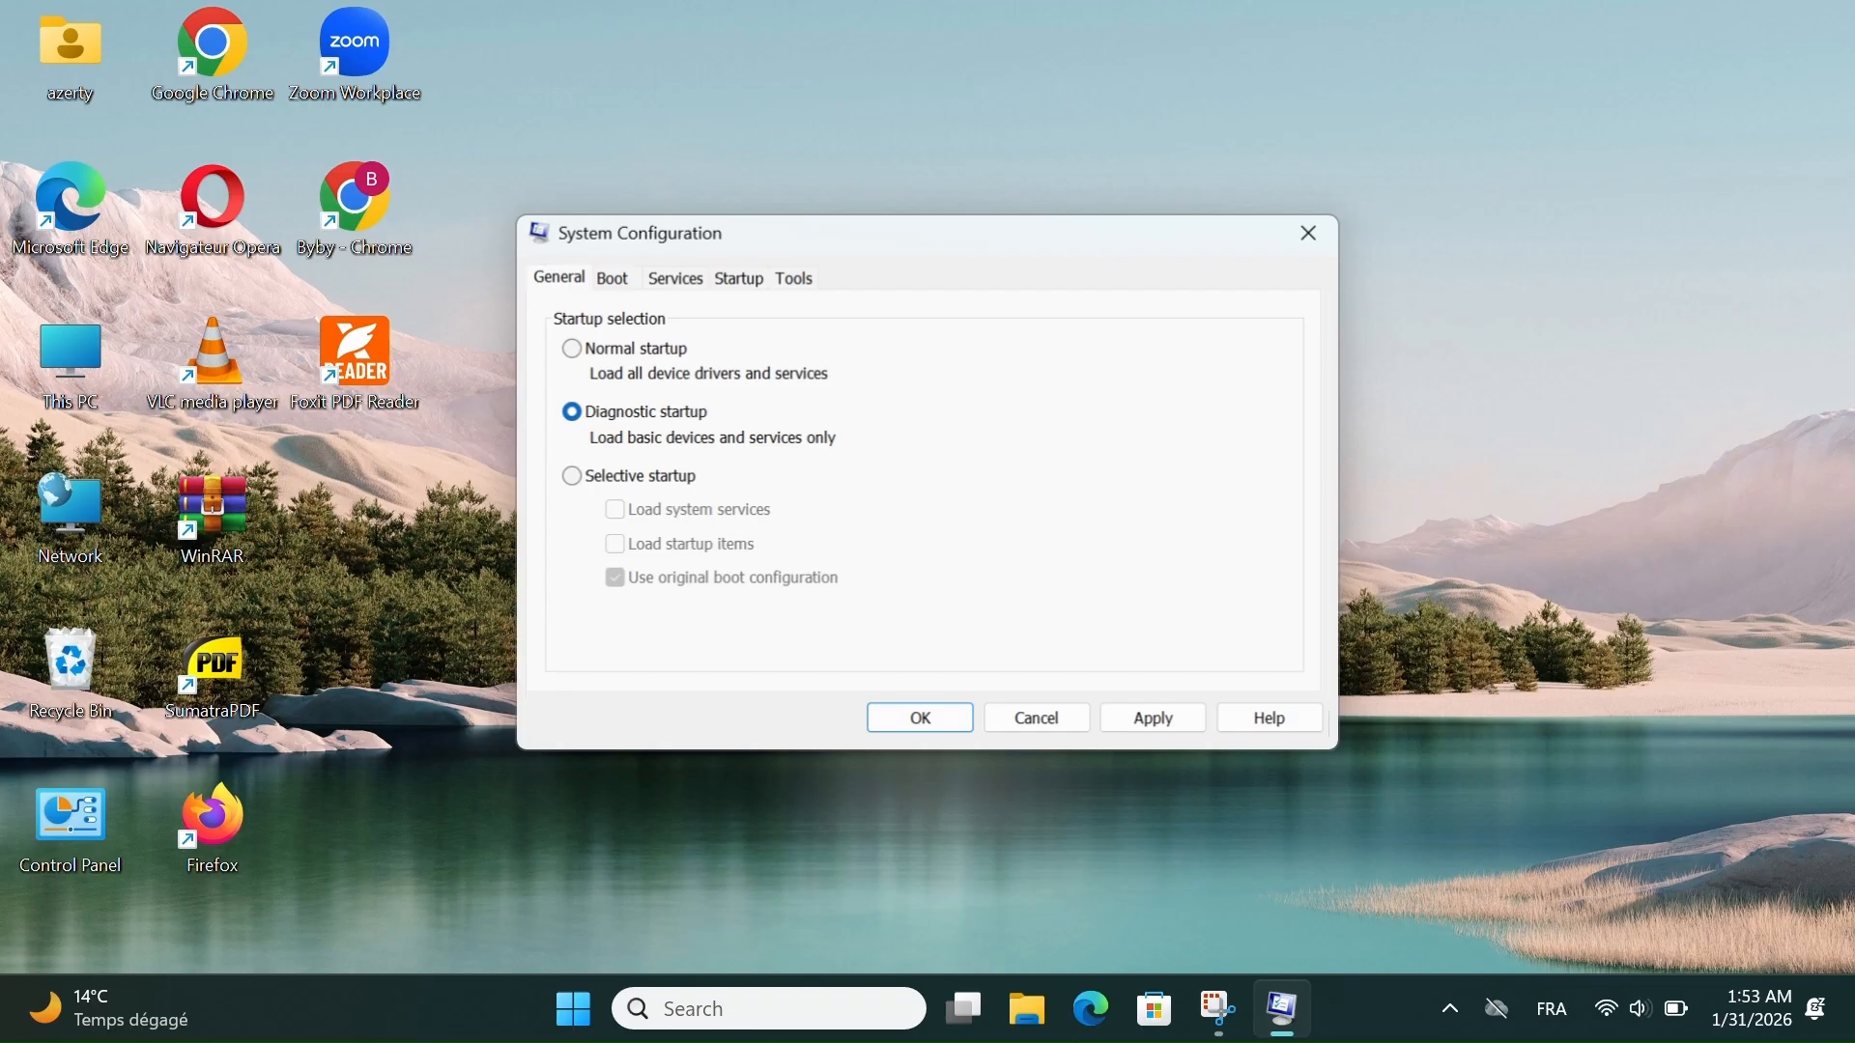
{"action": "left_click", "coordinate": [580, 350]}
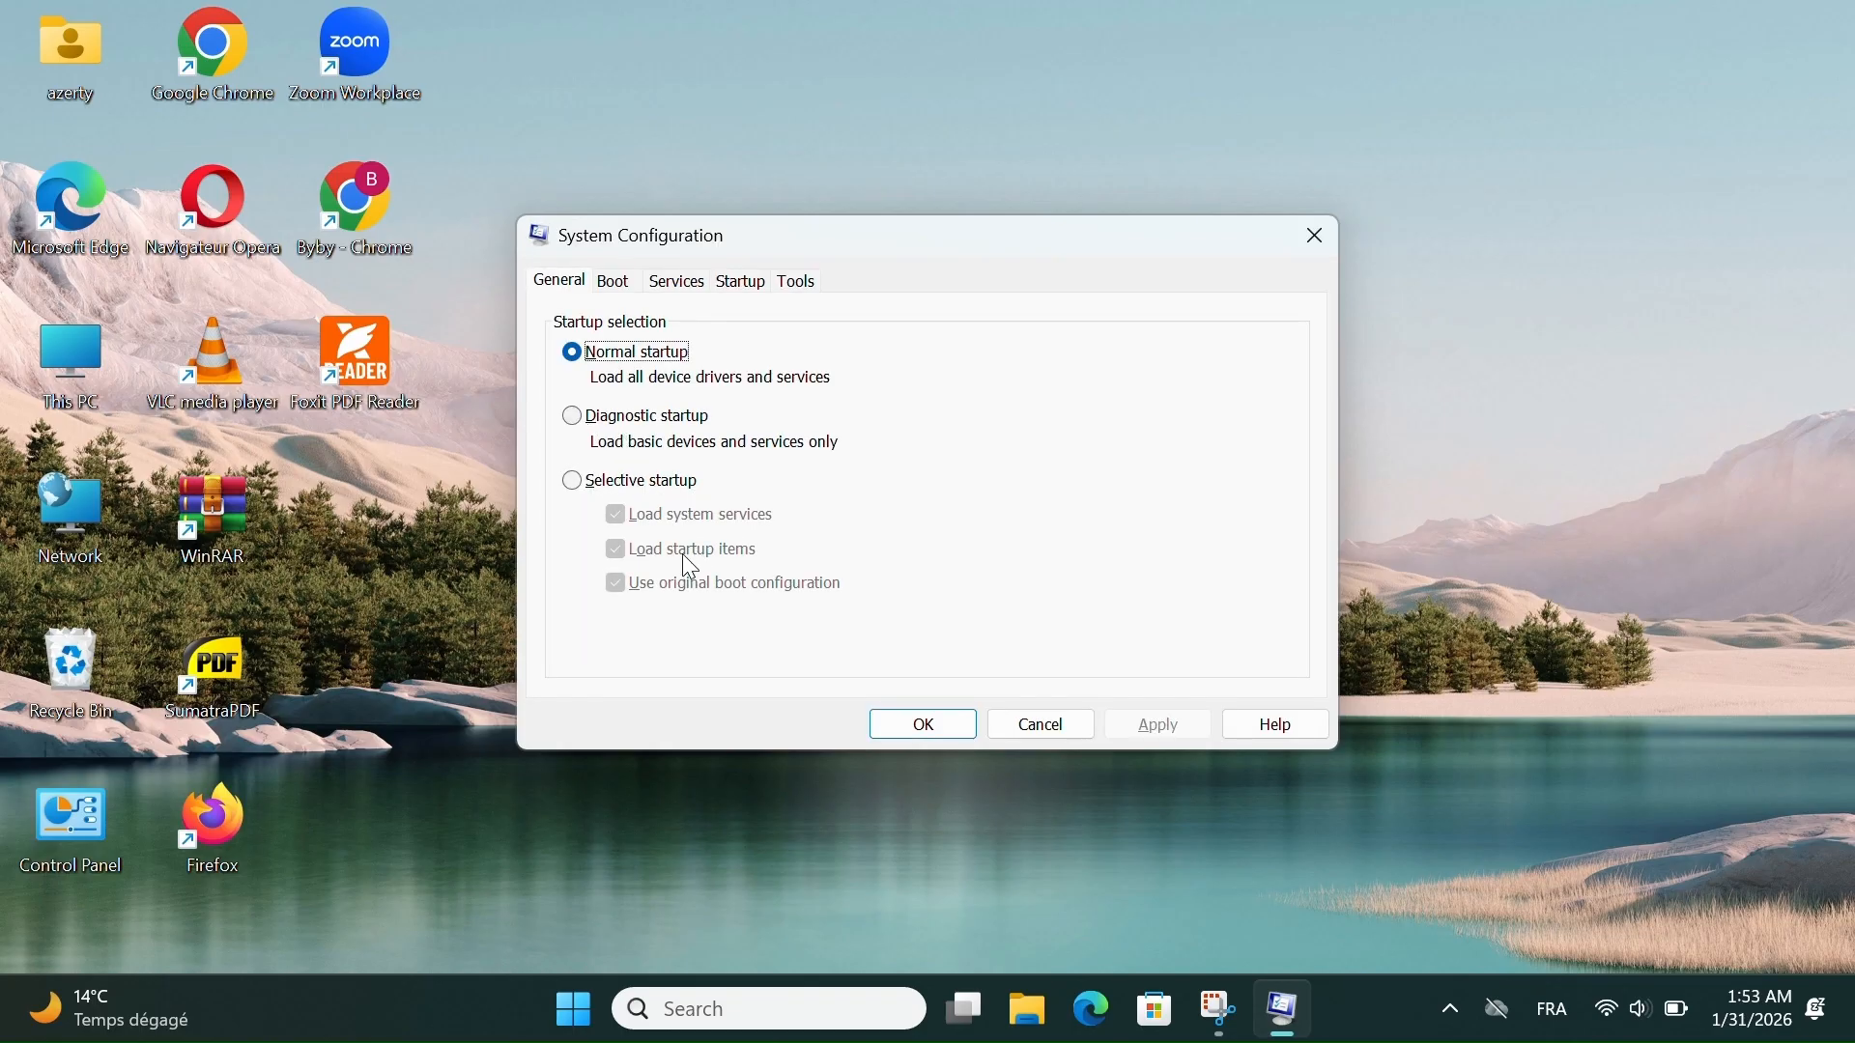
{"action": "left_click", "coordinate": [574, 483]}
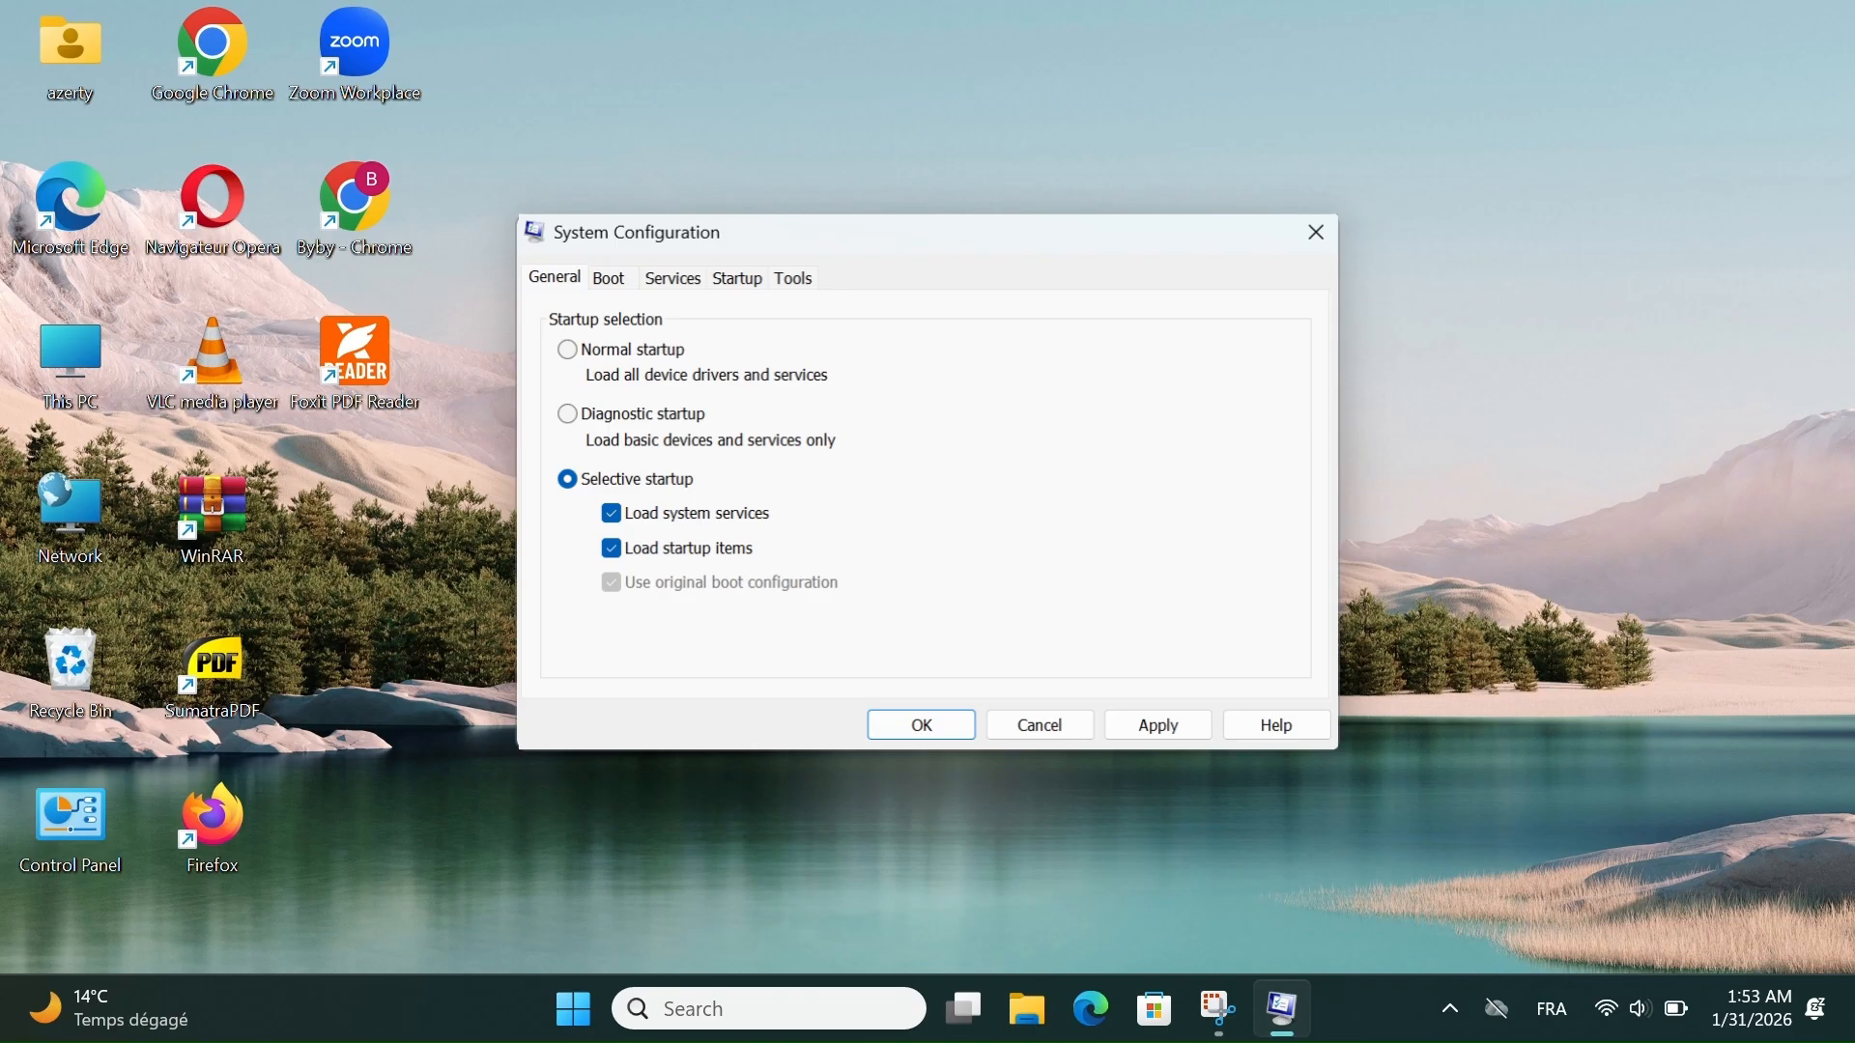
{"action": "left_click", "coordinate": [571, 352]}
- Examine the boot options and browse the list of system services in System Configuration
{"action": "left_click", "coordinate": [615, 282]}
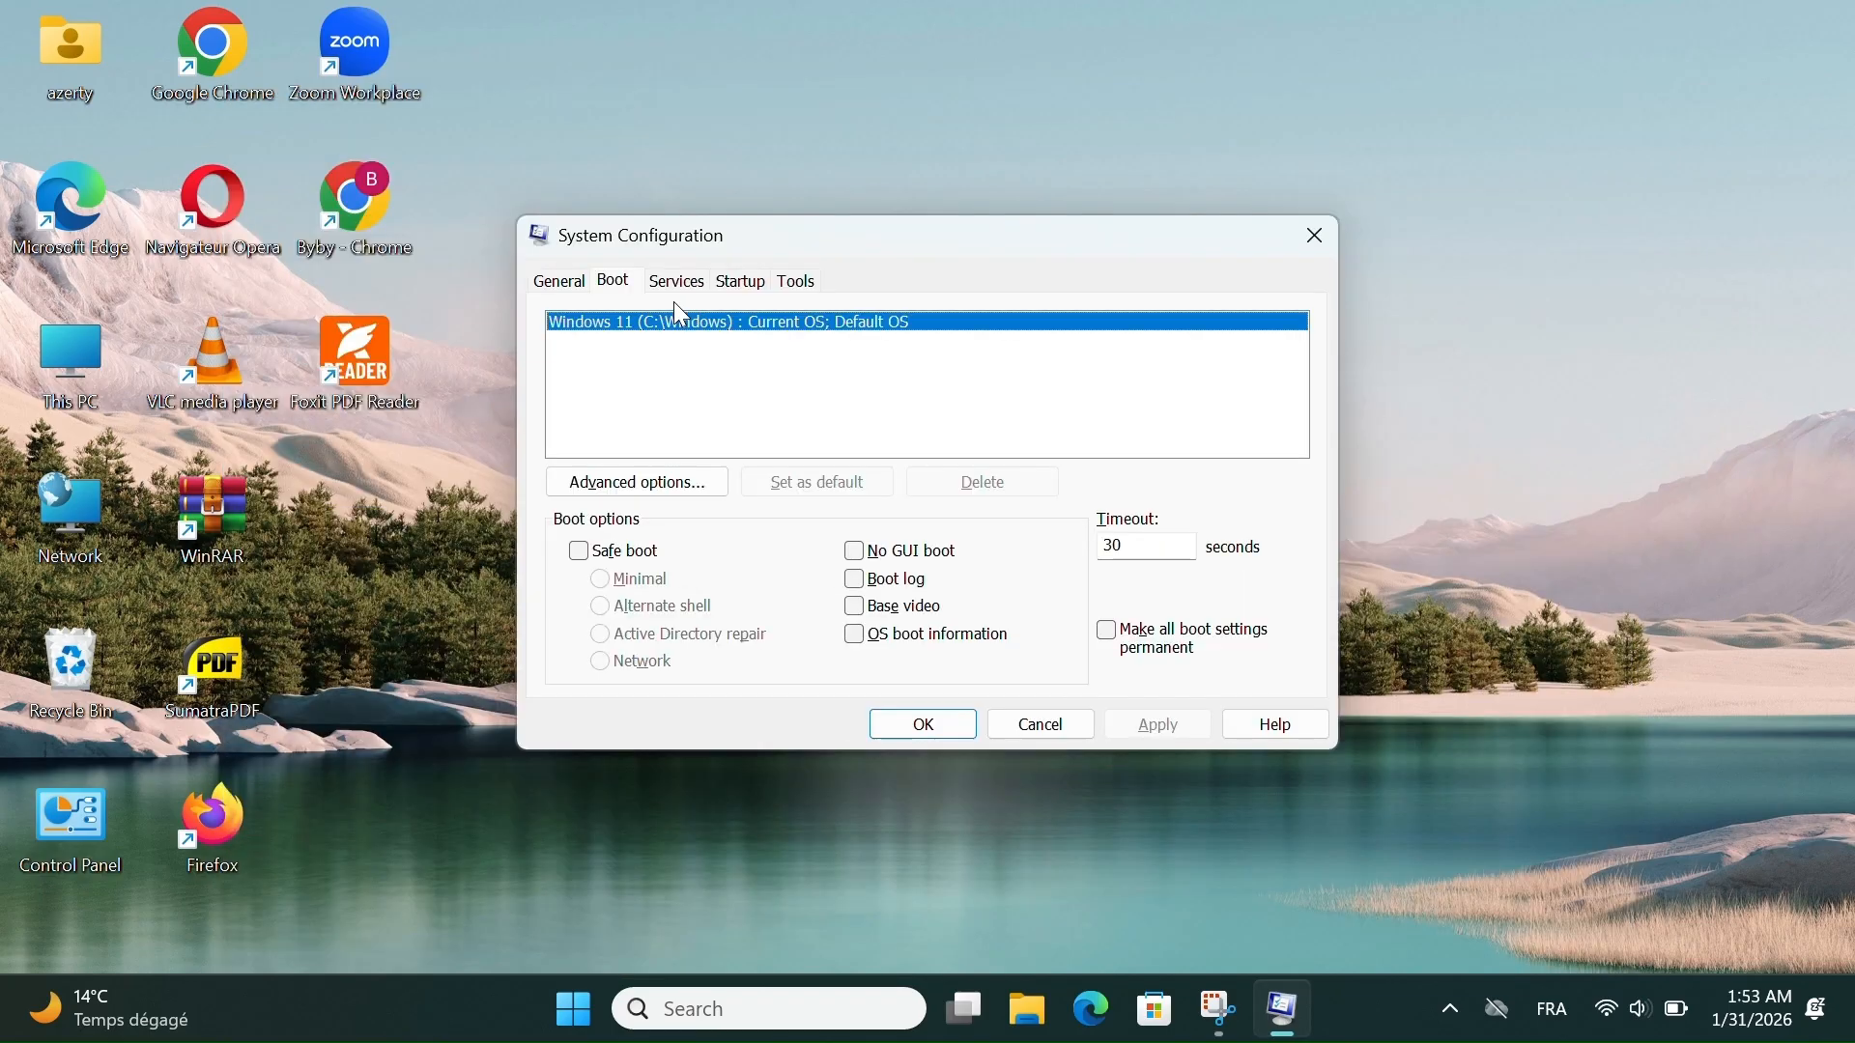
{"action": "left_click", "coordinate": [490, 173]}
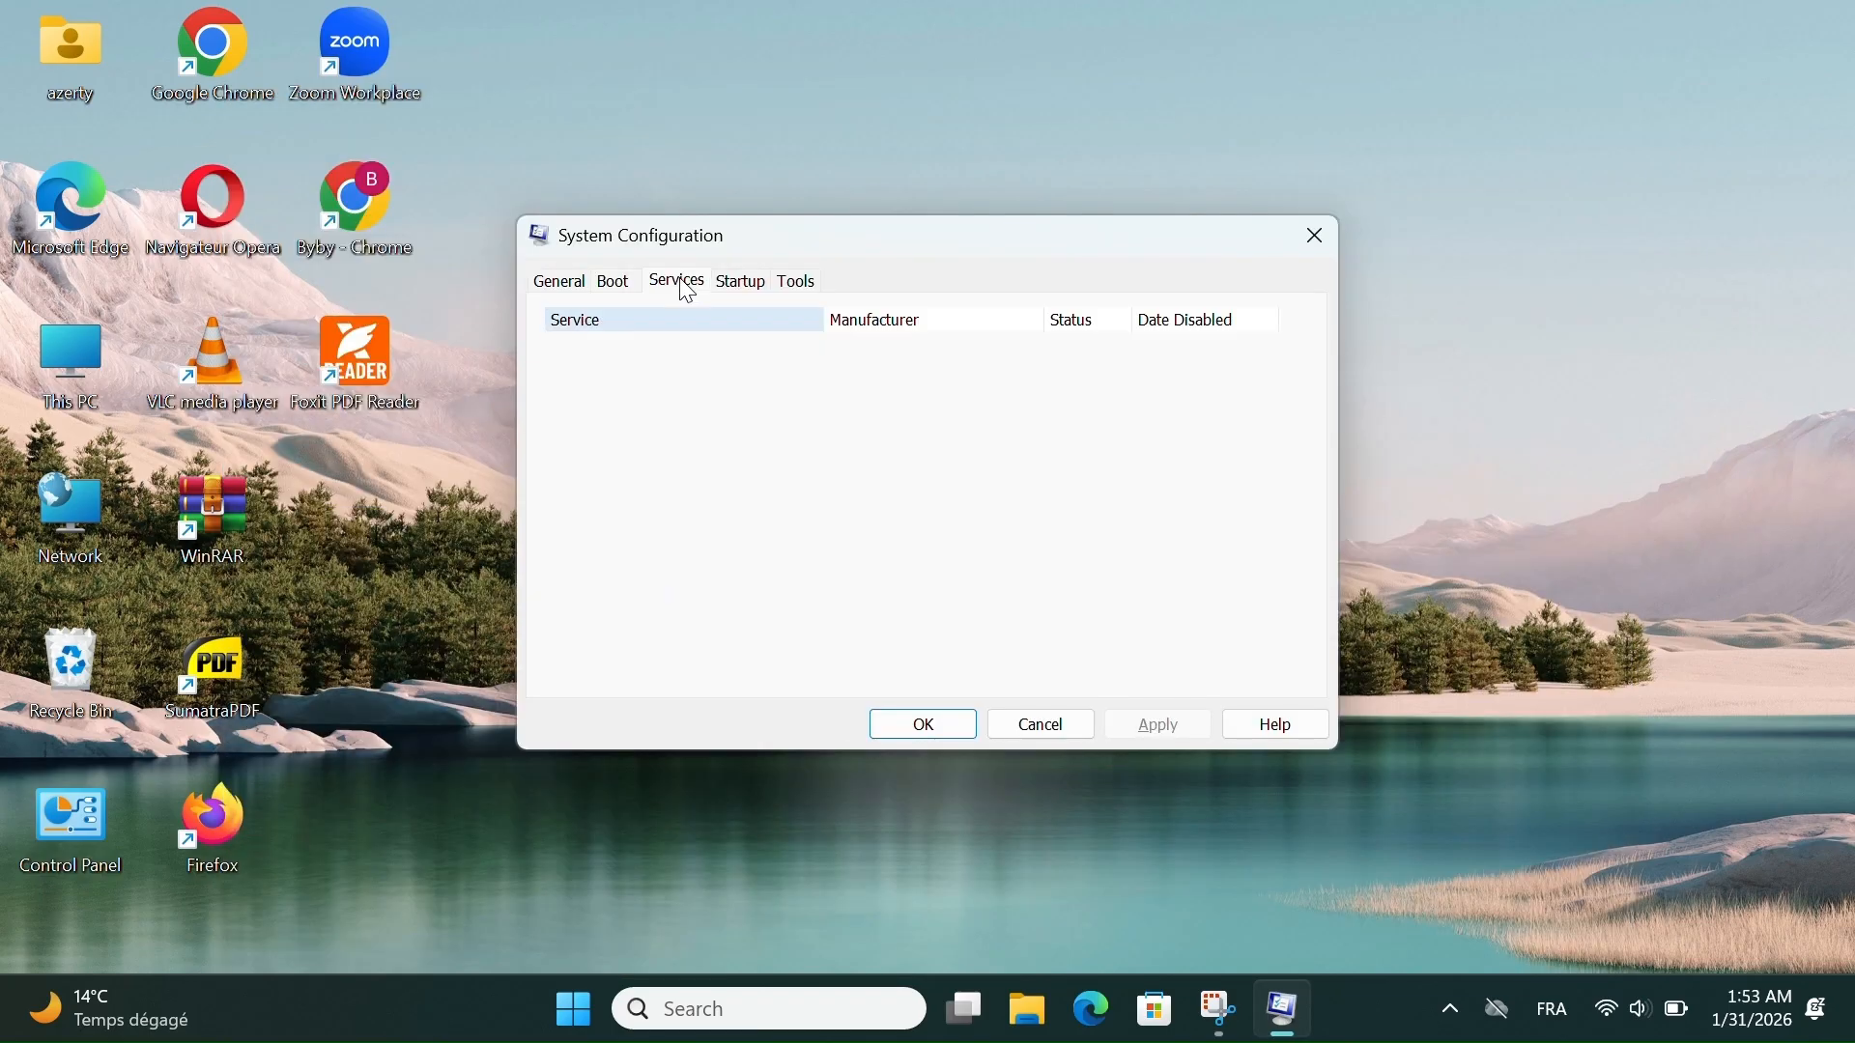
{"action": "scroll", "coordinate": [747, 453], "scroll_direction": "down", "scroll_amount": 4}
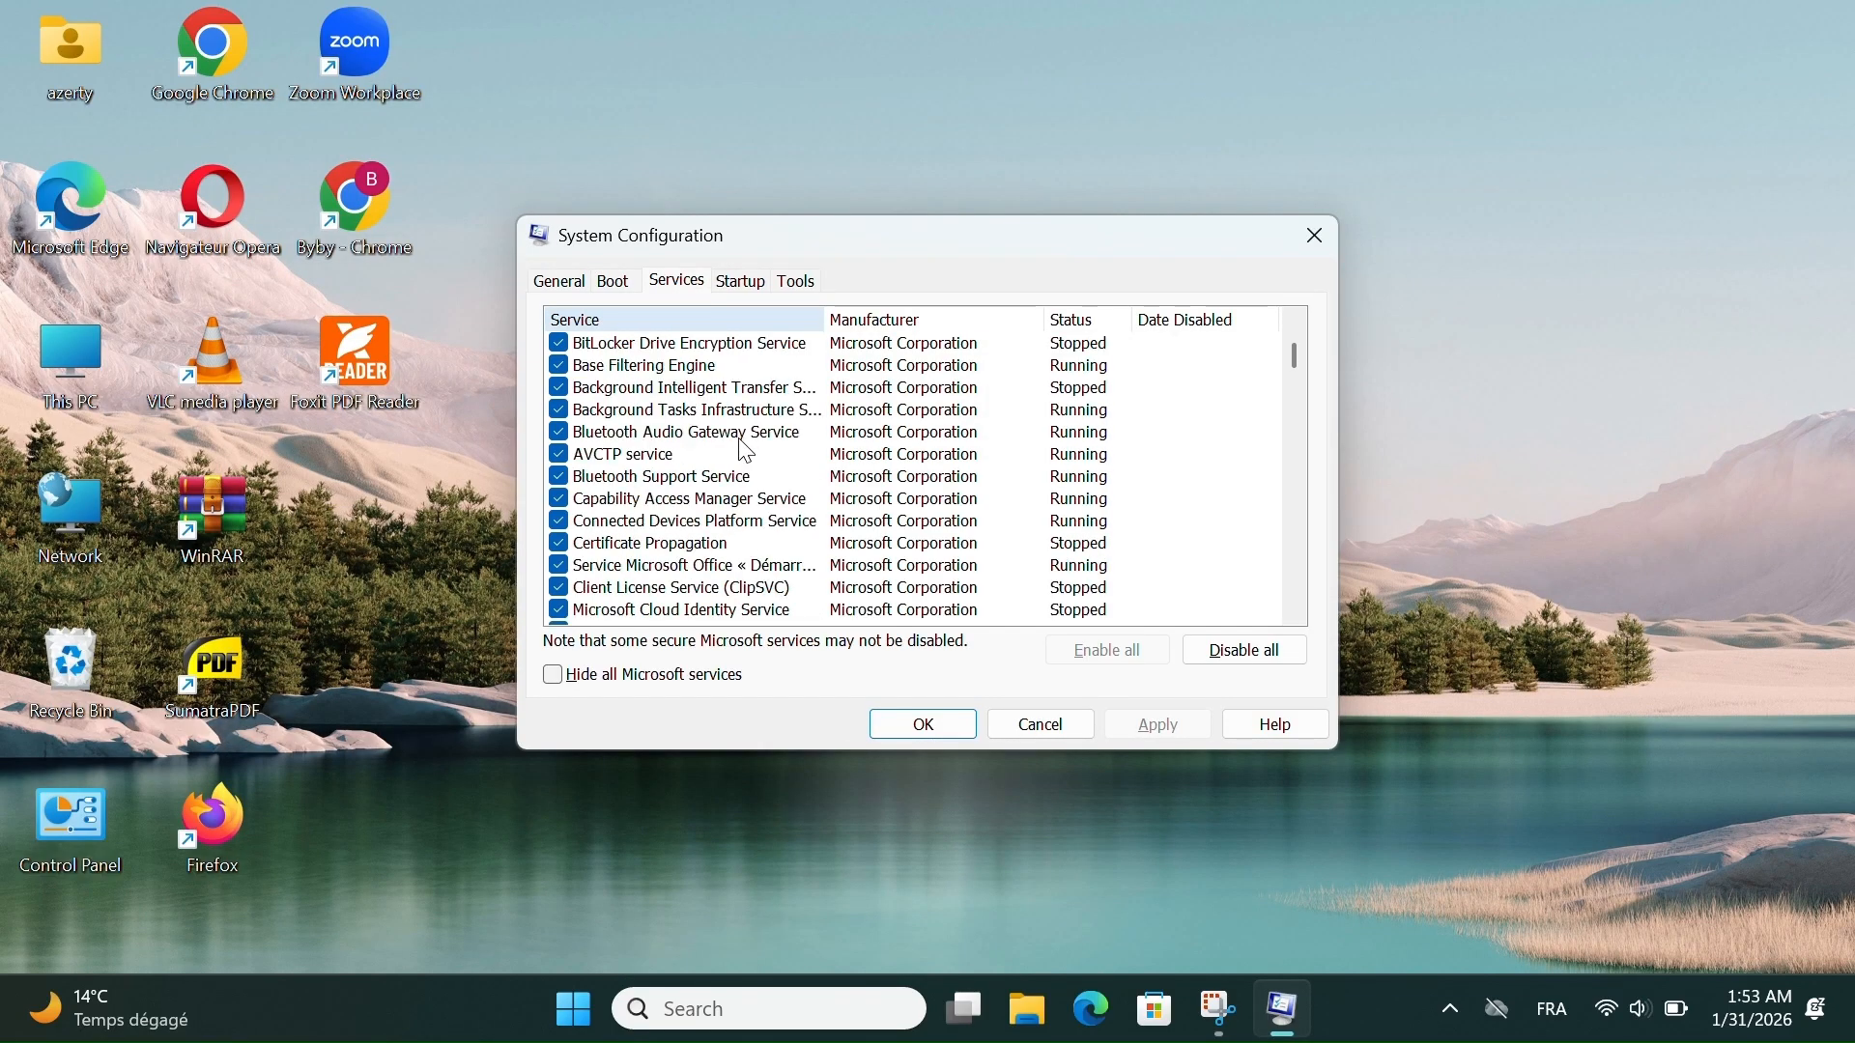
{"action": "scroll", "coordinate": [747, 453], "scroll_direction": "down", "scroll_amount": 13}
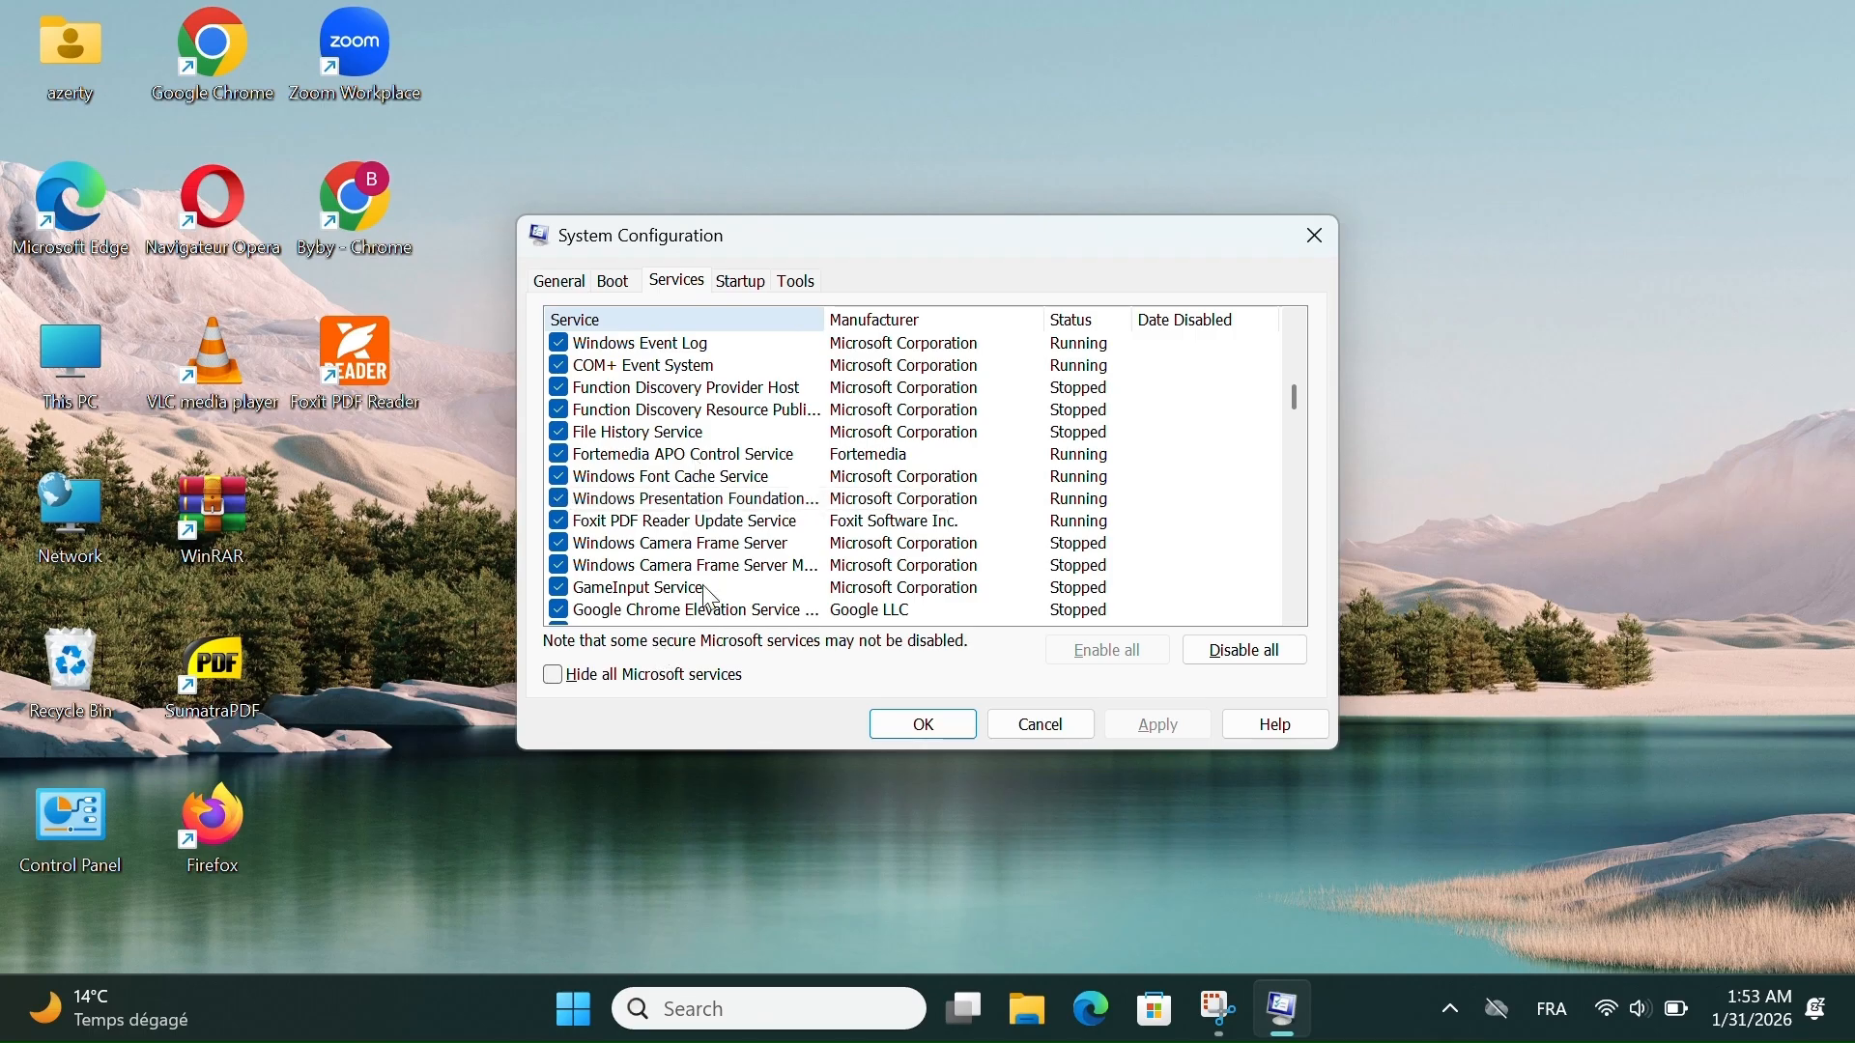
- Browse more of the system services list, return to its start, and view the startup items section
{"action": "scroll", "coordinate": [703, 590], "scroll_direction": "down", "scroll_amount": 8}
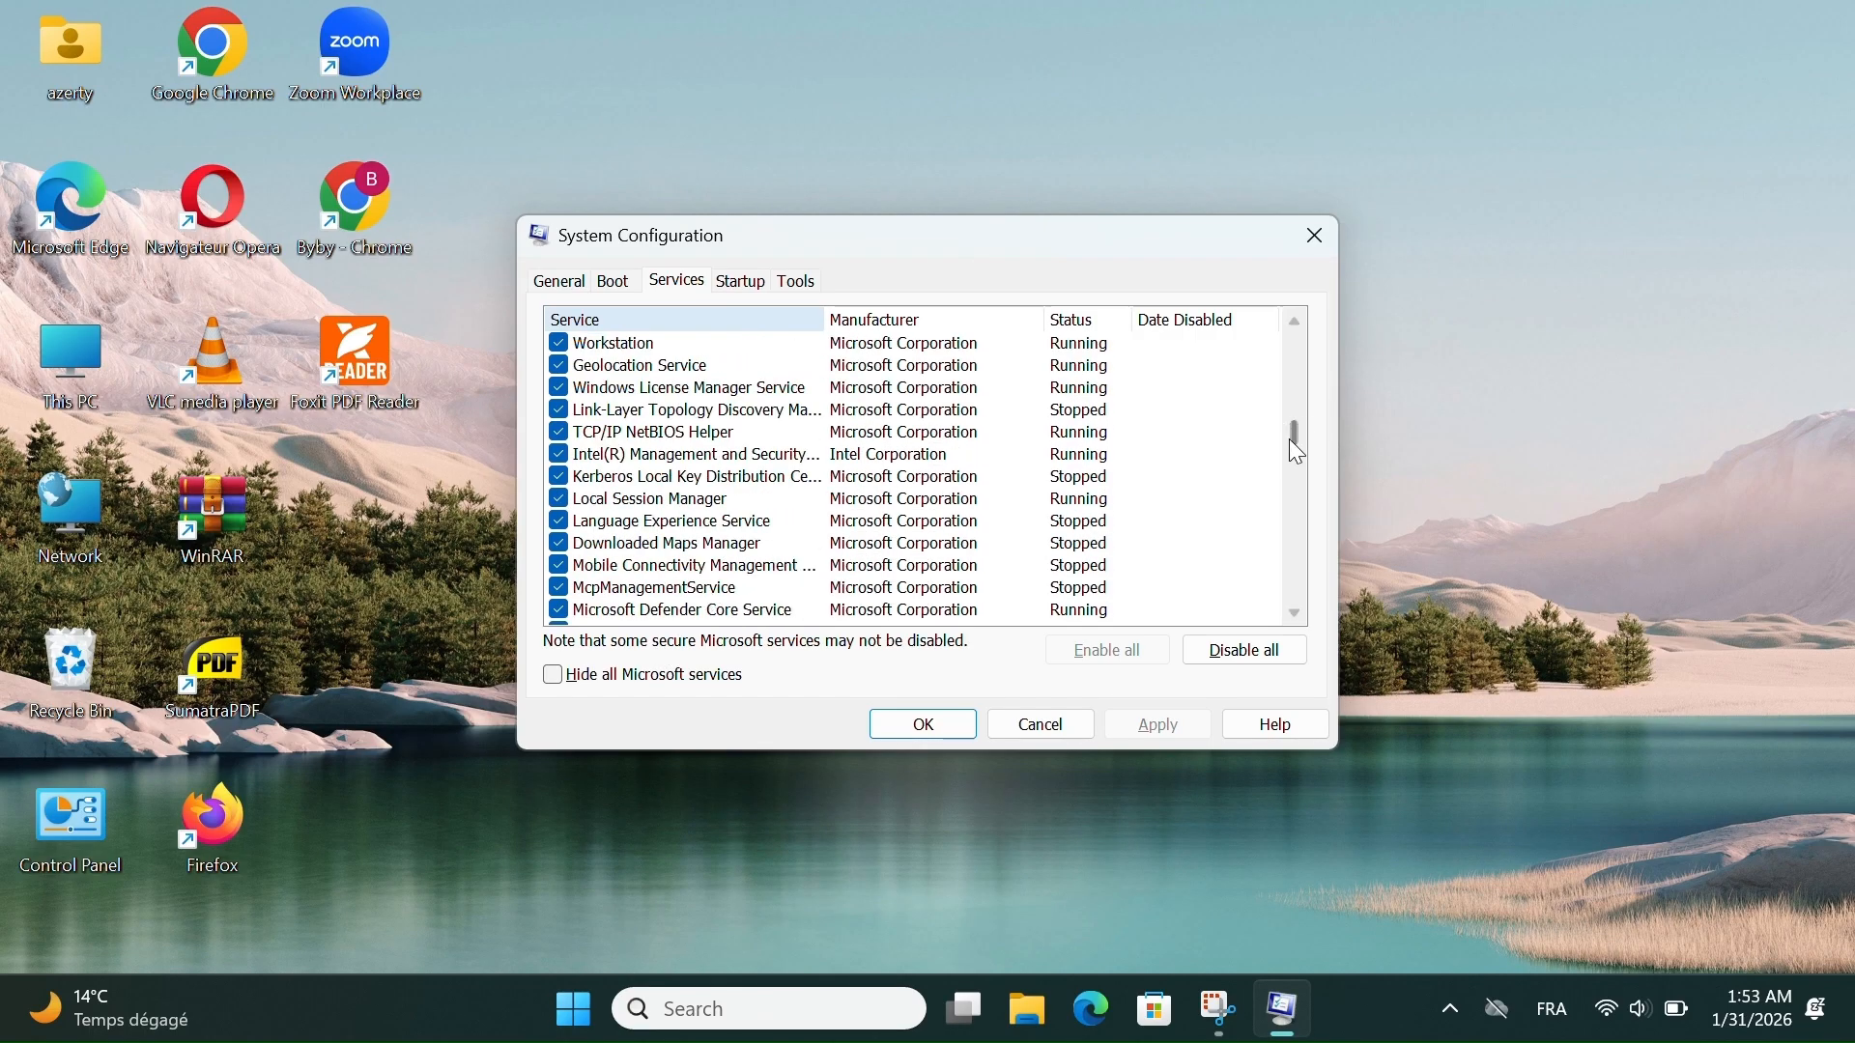
{"action": "left_click_drag", "start_coordinate": [1295, 435], "coordinate": [1283, 344]}
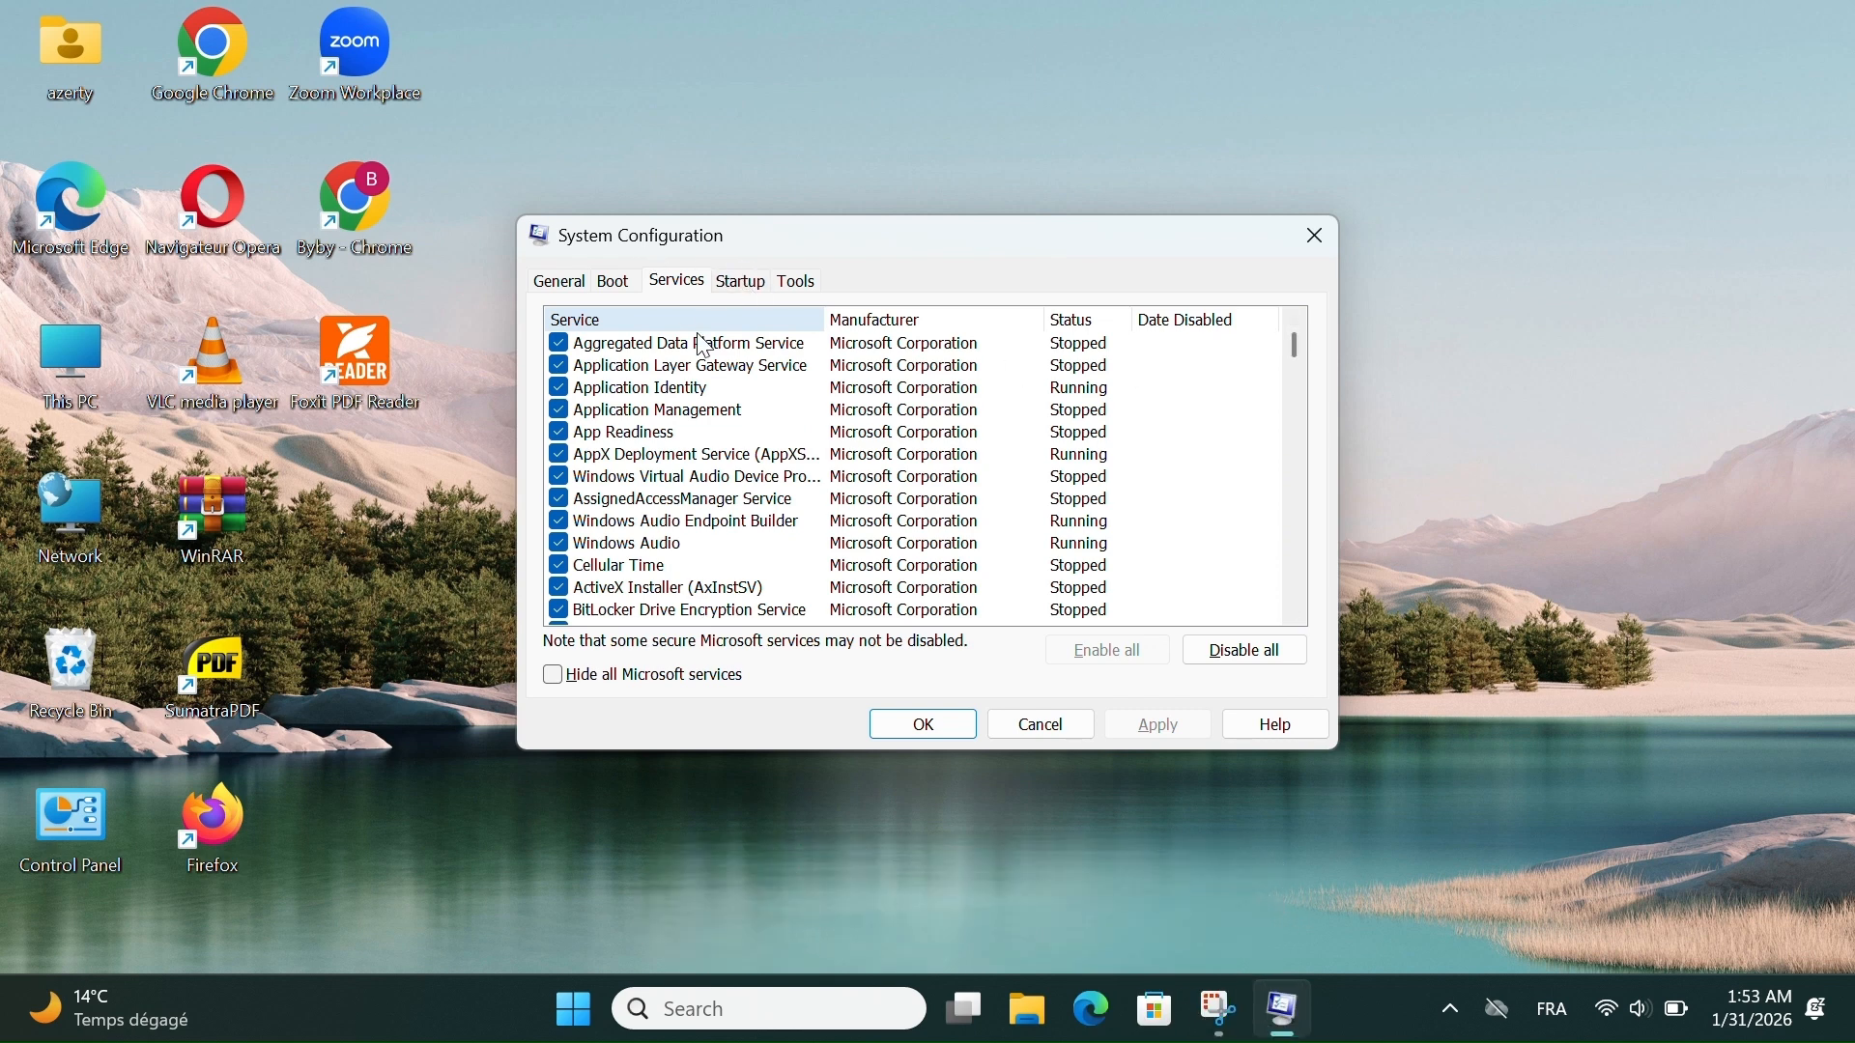
{"action": "left_click", "coordinate": [750, 284]}
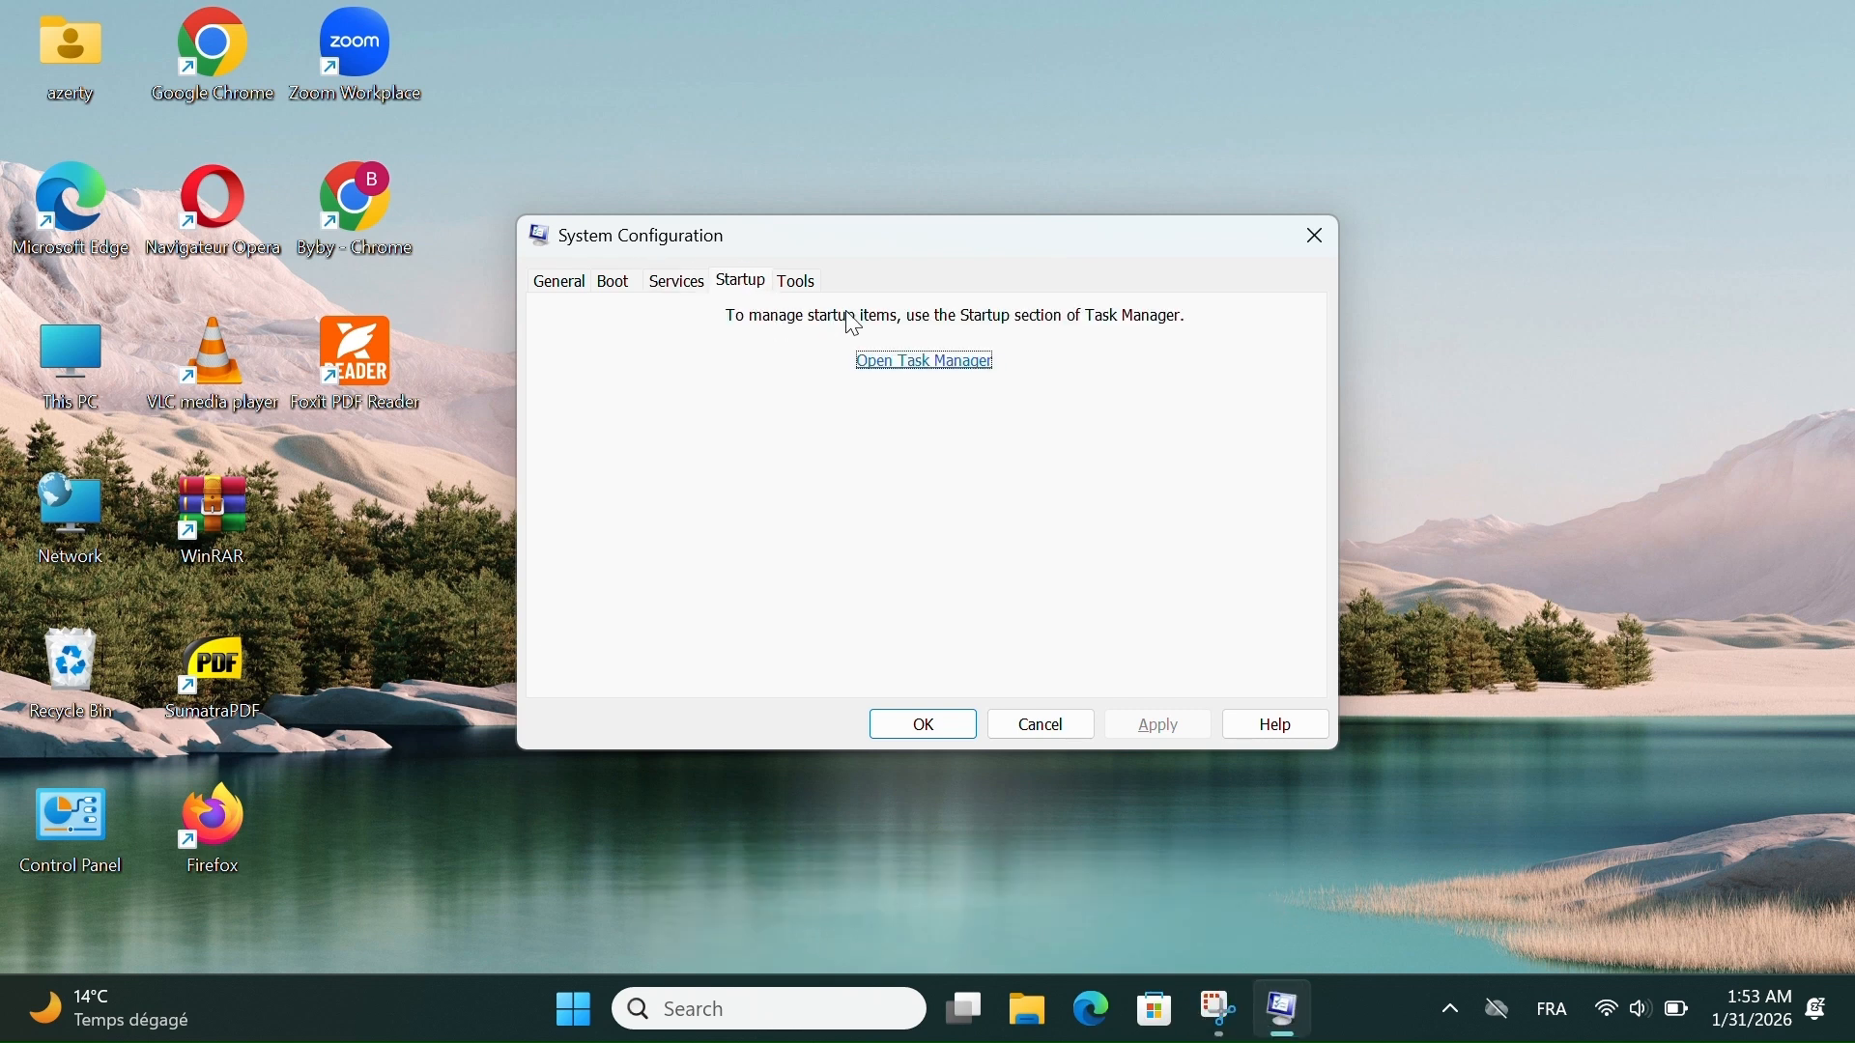
- Look through the list of available Windows tools, revisit the general startup options, and close System Configuration
{"action": "left_click", "coordinate": [799, 281]}
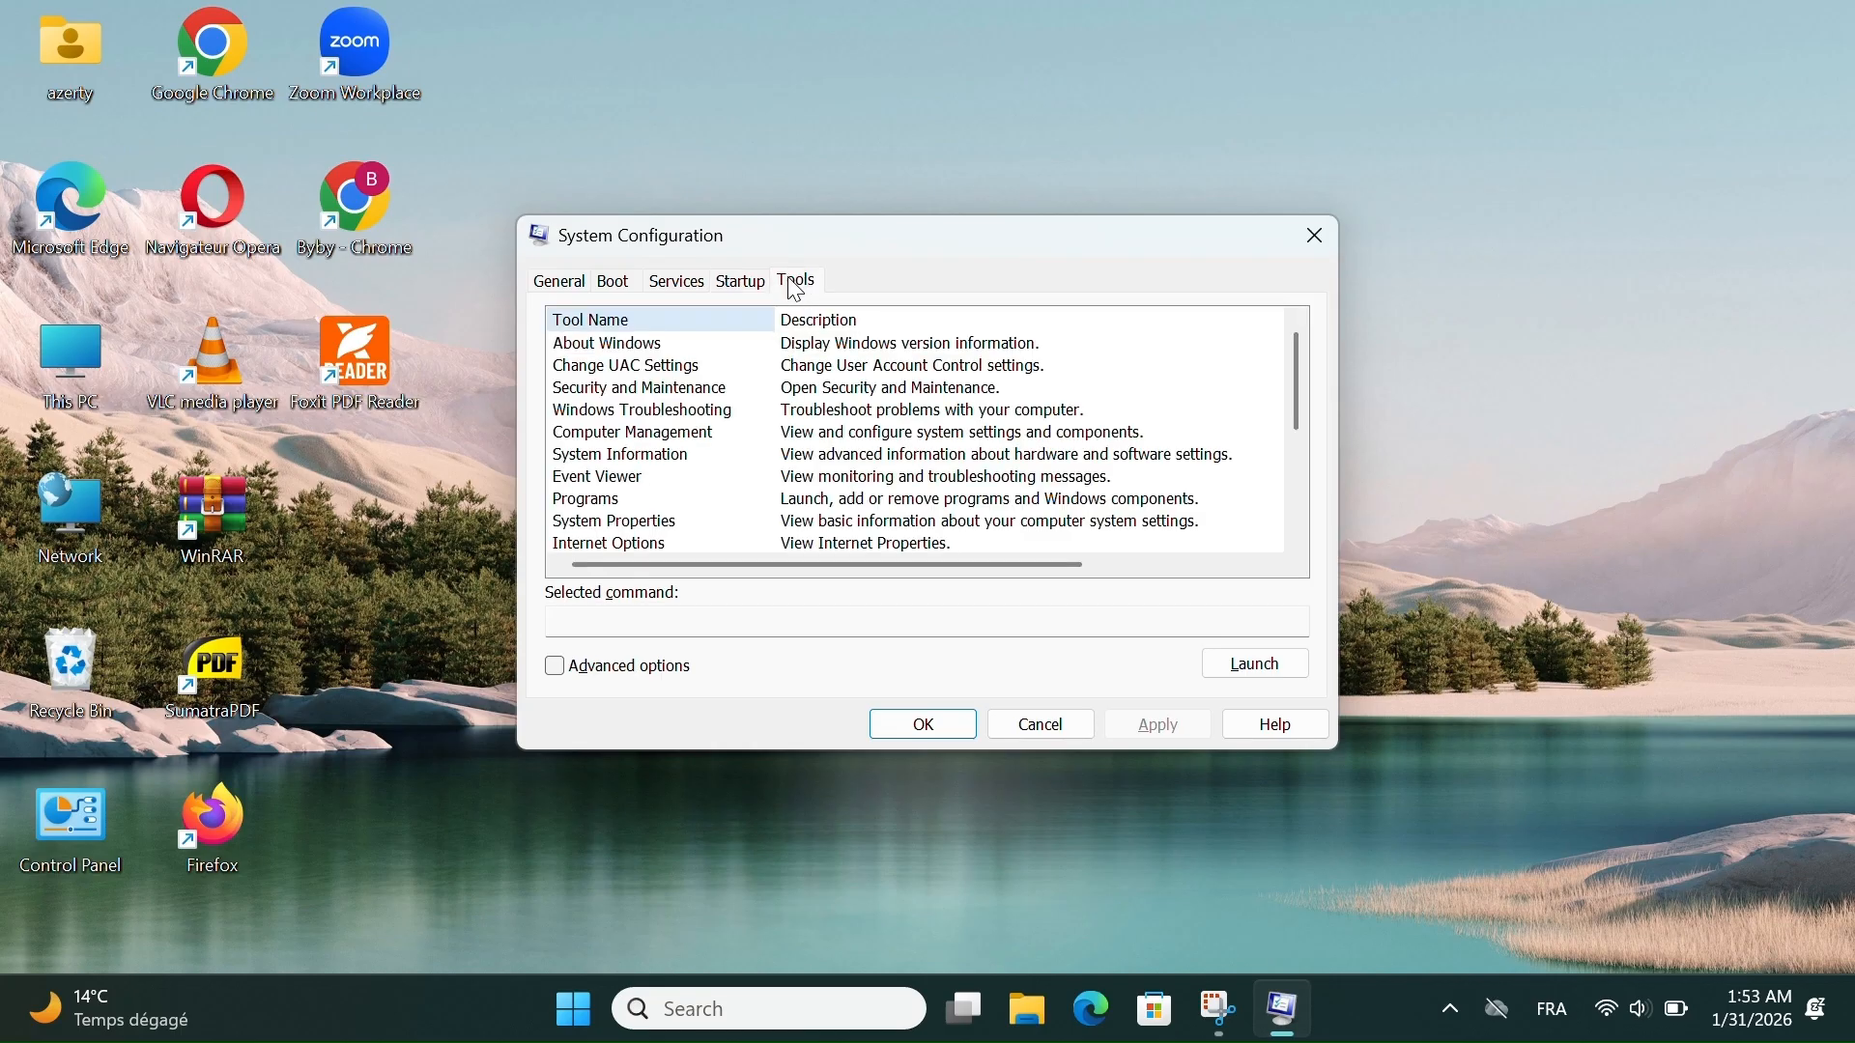
{"action": "scroll", "coordinate": [725, 433], "scroll_direction": "down", "scroll_amount": 2}
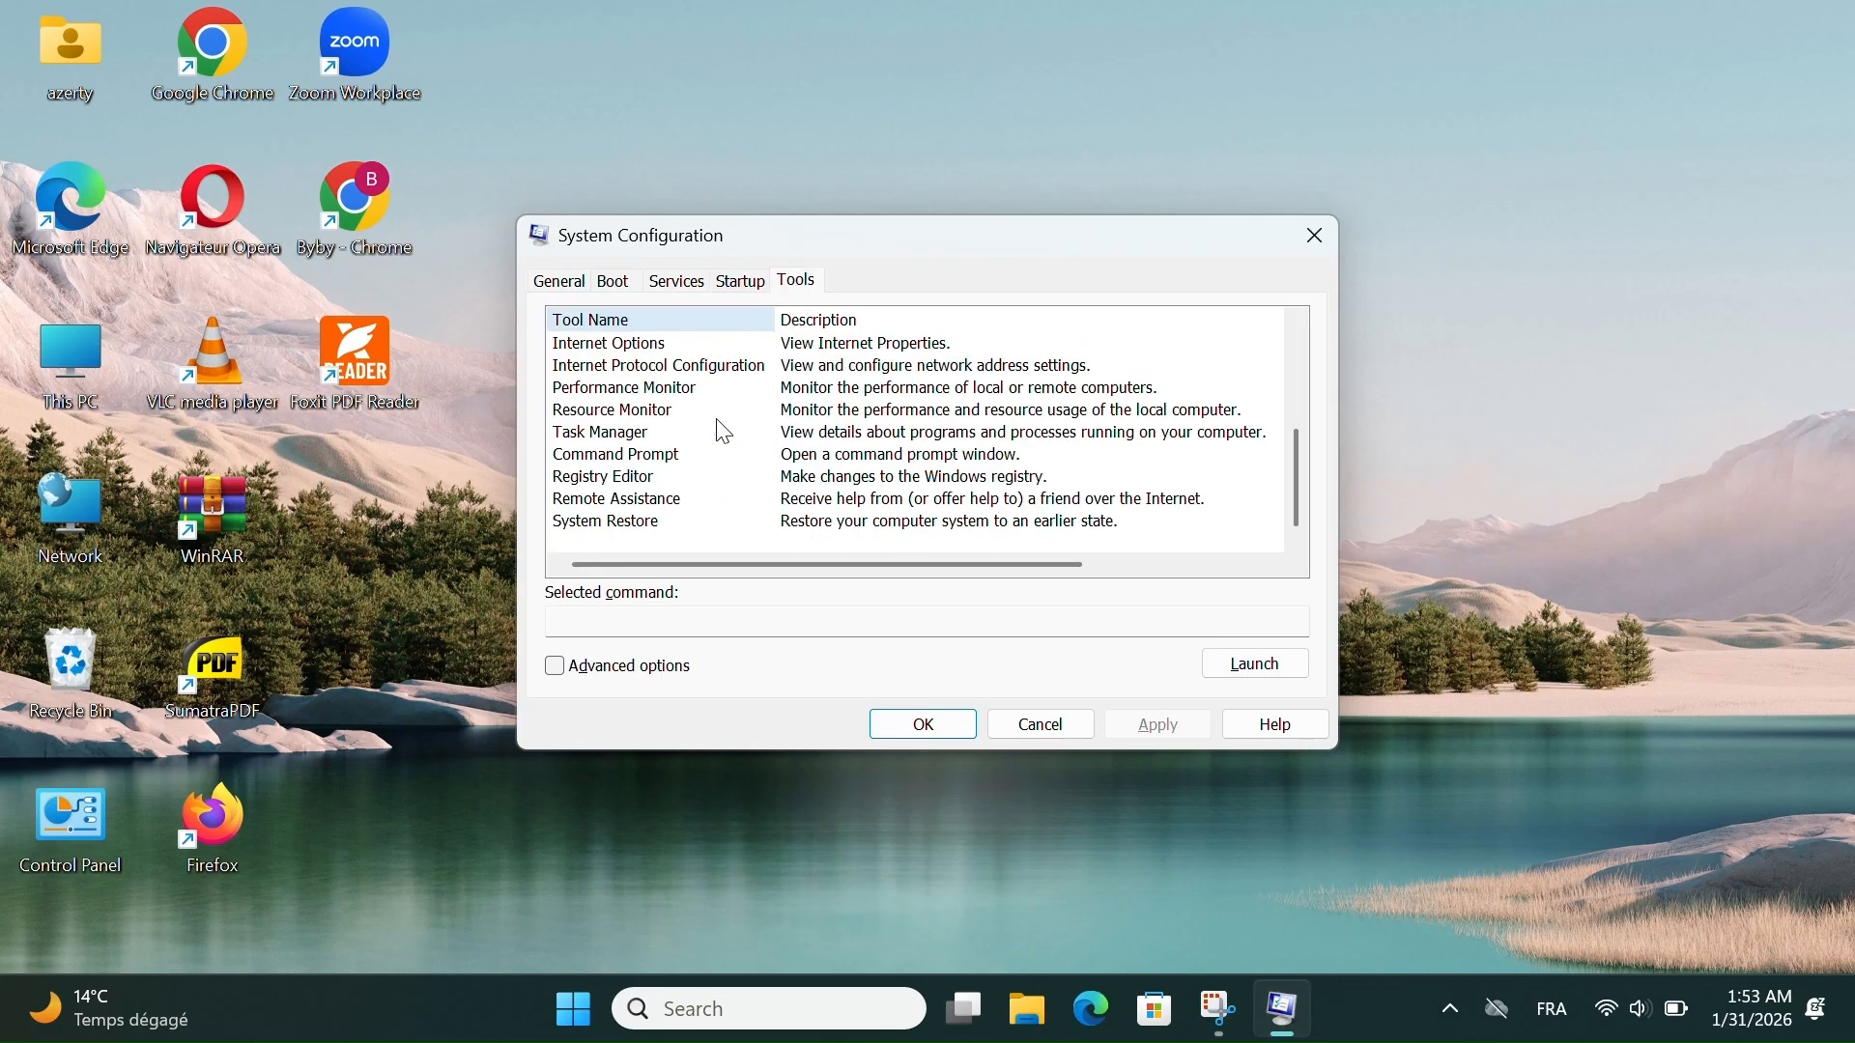
{"action": "scroll", "coordinate": [725, 433], "scroll_direction": "up", "scroll_amount": 2}
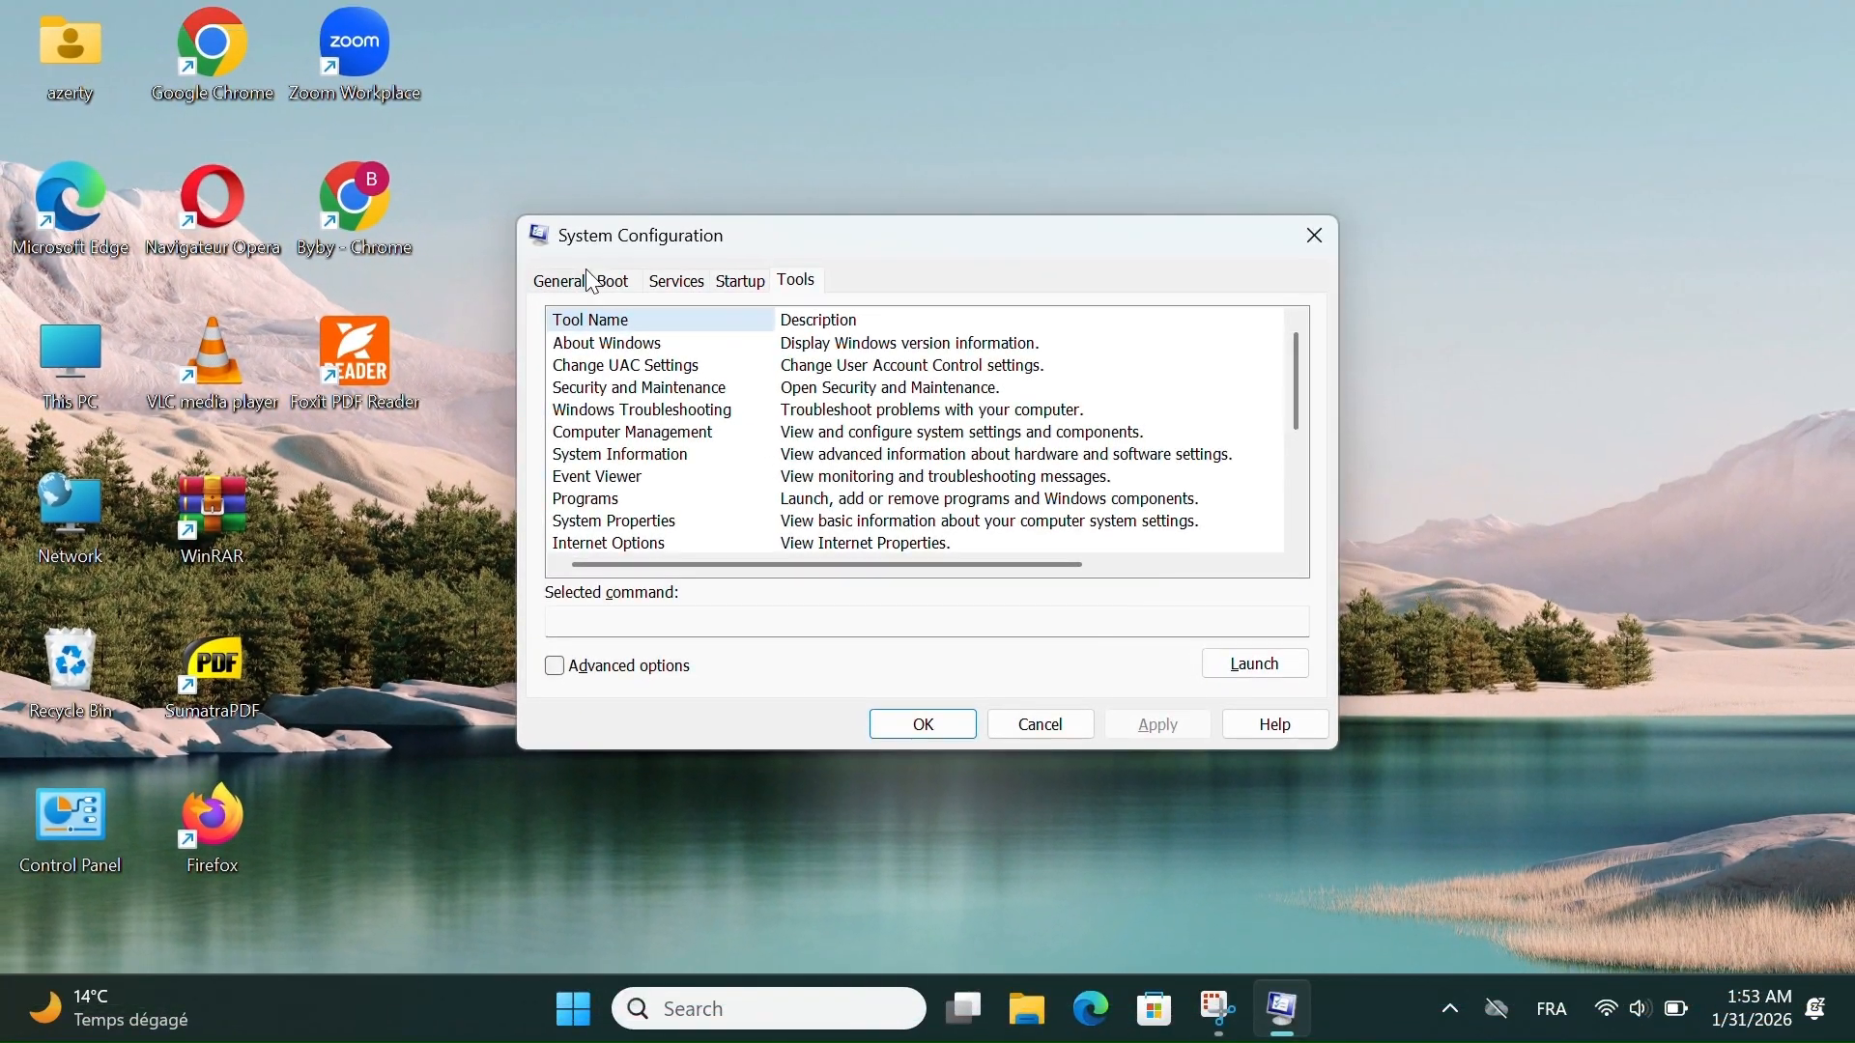
{"action": "left_click", "coordinate": [587, 280]}
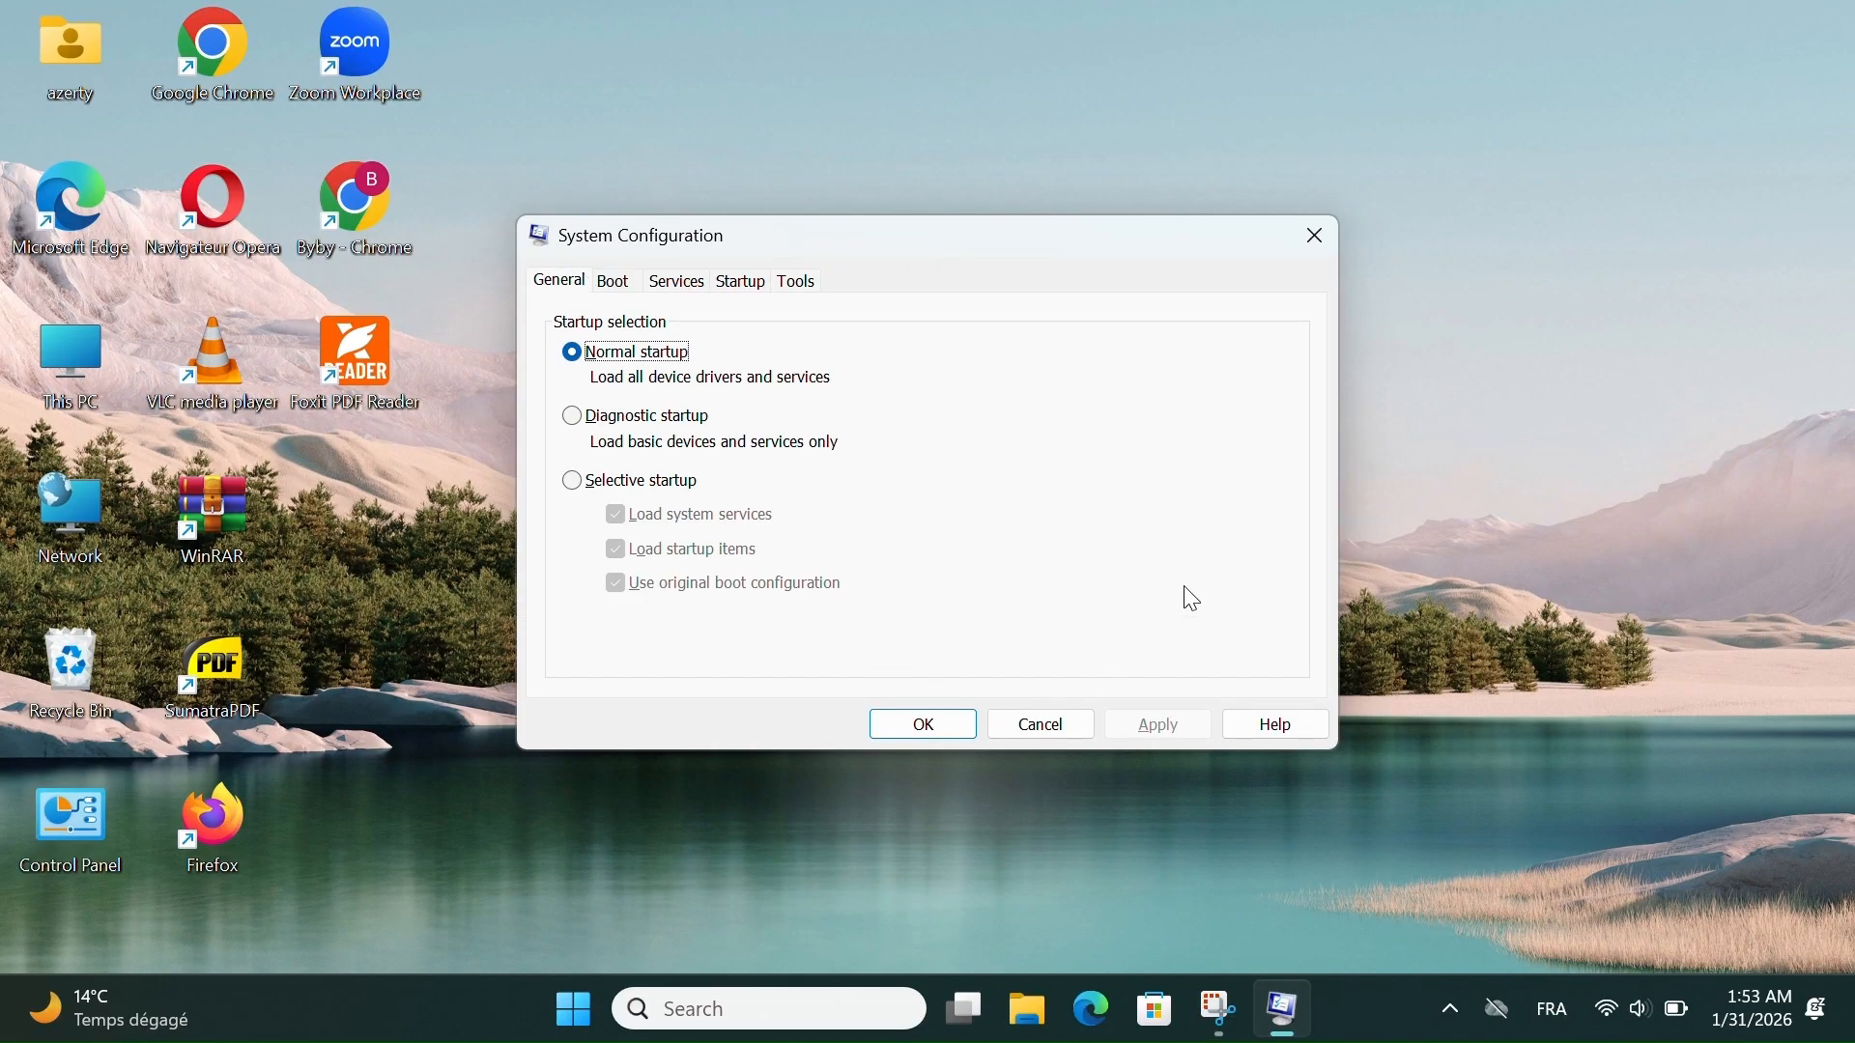
{"action": "left_click", "coordinate": [1323, 246]}
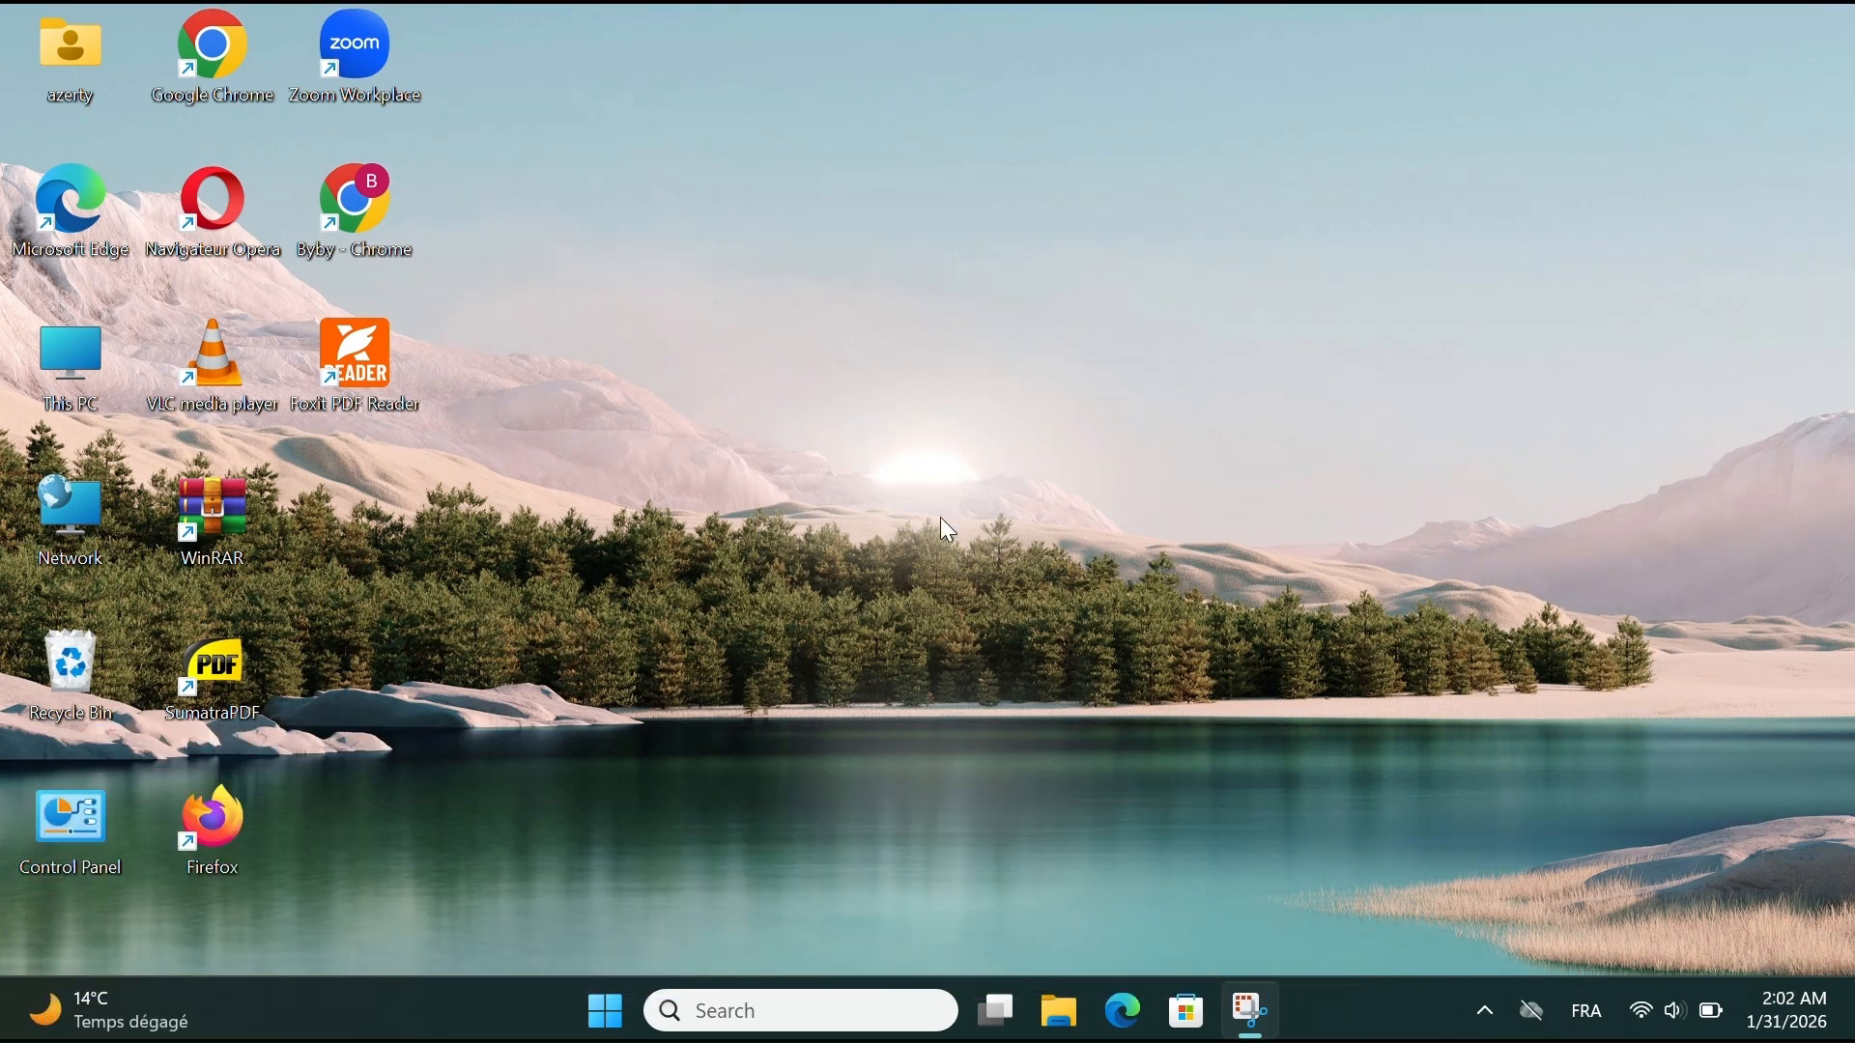
- Open Registry Editor by running the regedit command
{"action": "key", "text": "super+r"}
{"action": "type", "text": "reg"}
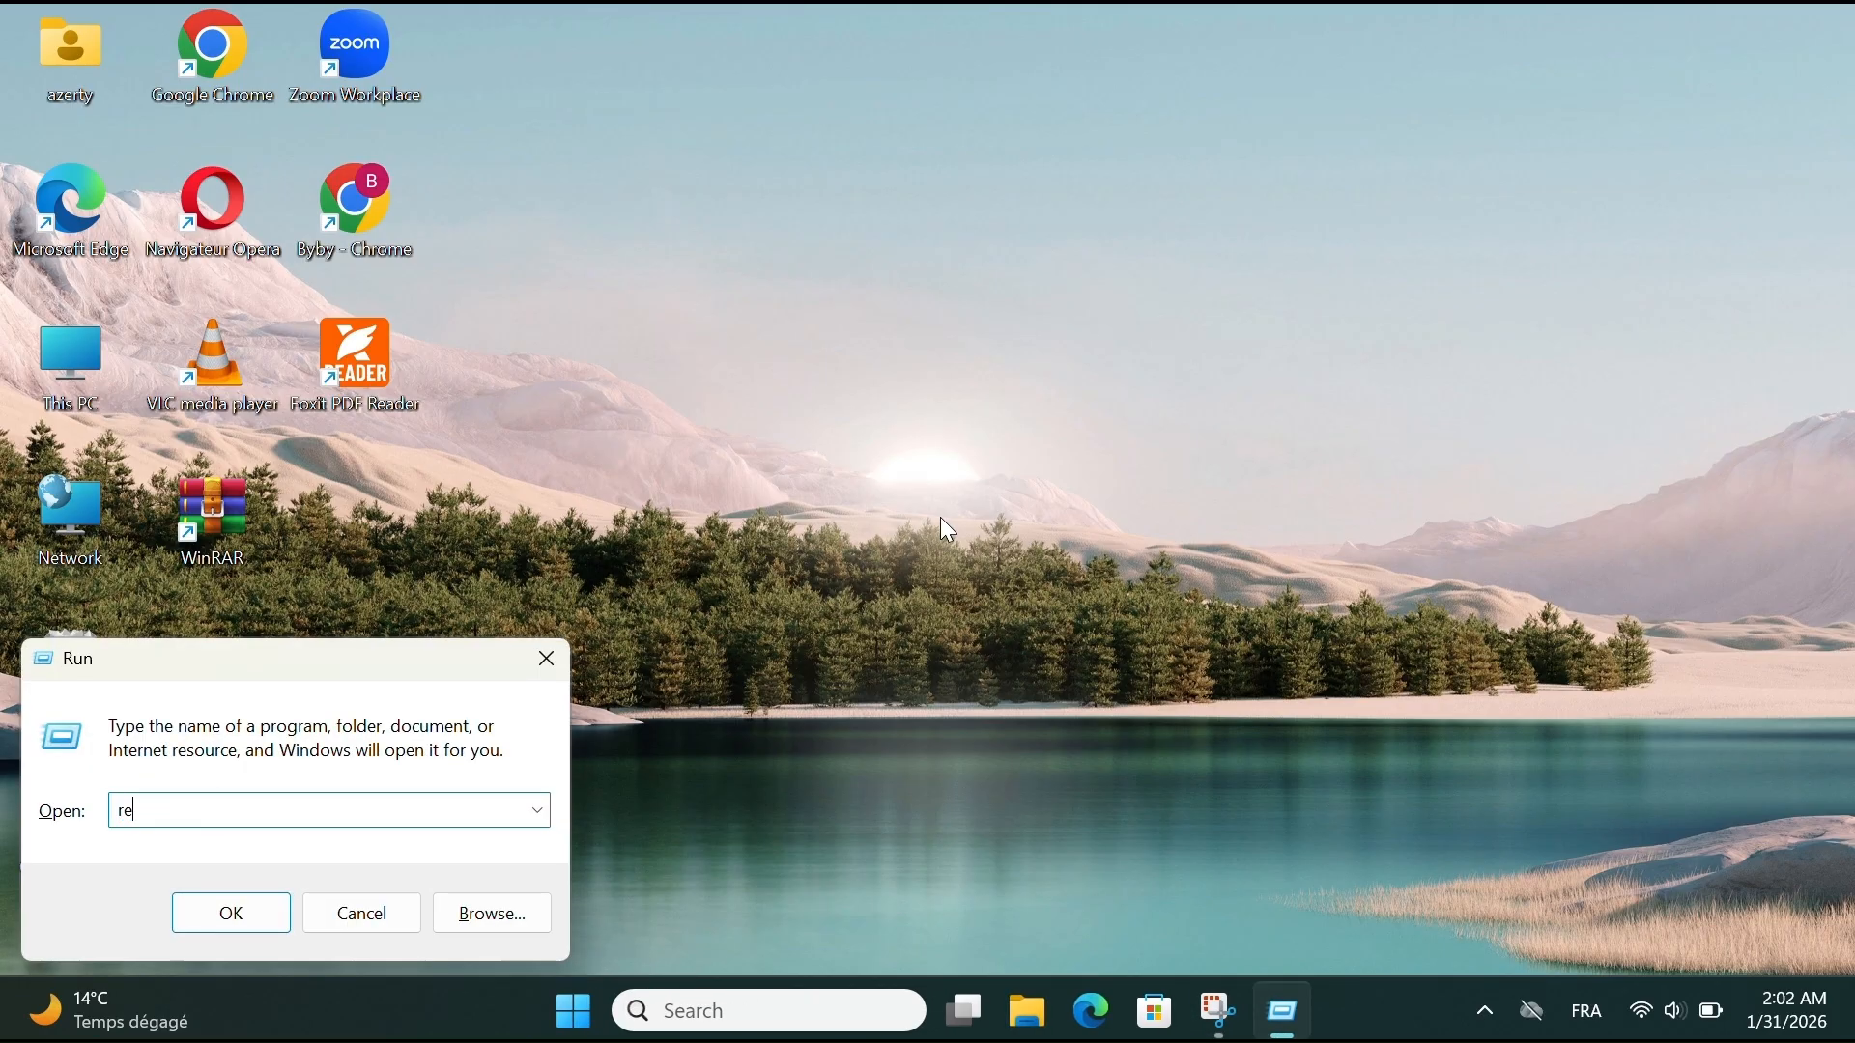
{"action": "key", "text": "BackSpace"}
{"action": "type", "text": "gedit"}
{"action": "key", "text": "Return"}
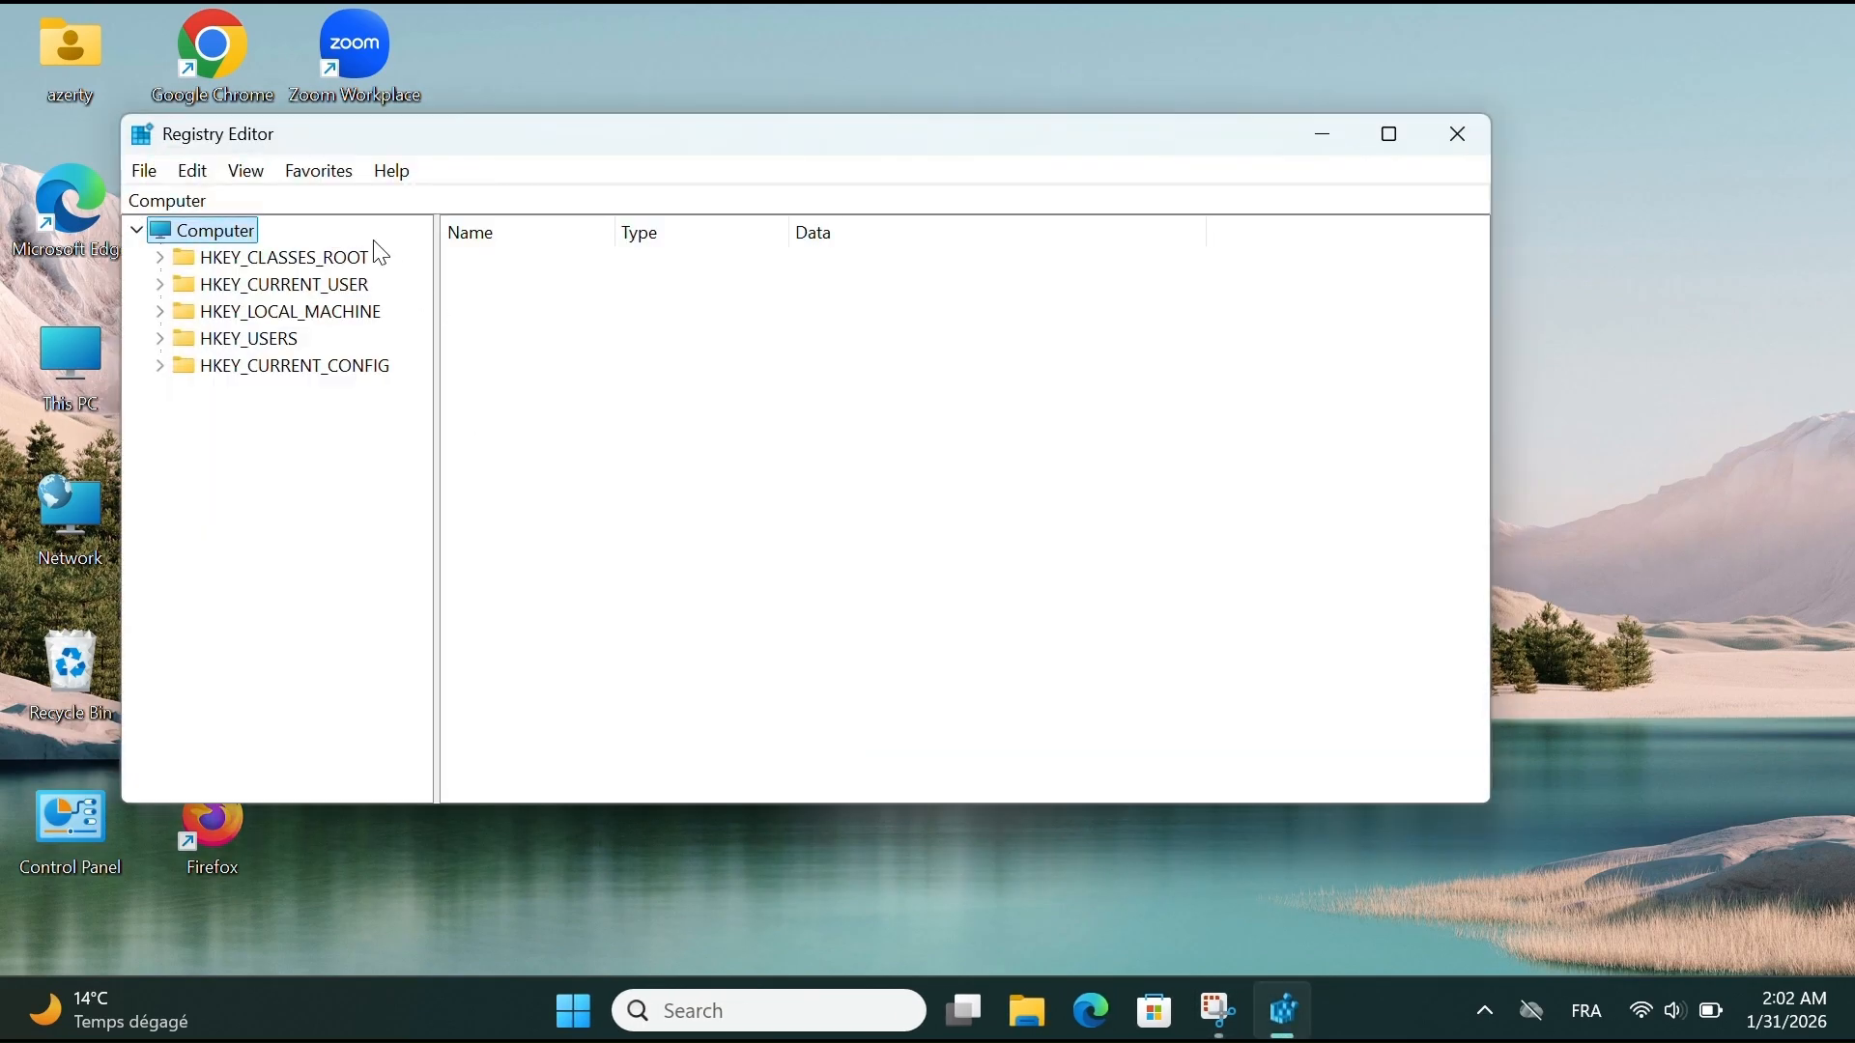
- View the contents of each root key from HKEY_CLASSES_ROOT to HKEY_CURRENT_CONFIG, and collapse and re-expand the Computer tree
{"action": "left_click", "coordinate": [275, 259]}
{"action": "left_click", "coordinate": [288, 285]}
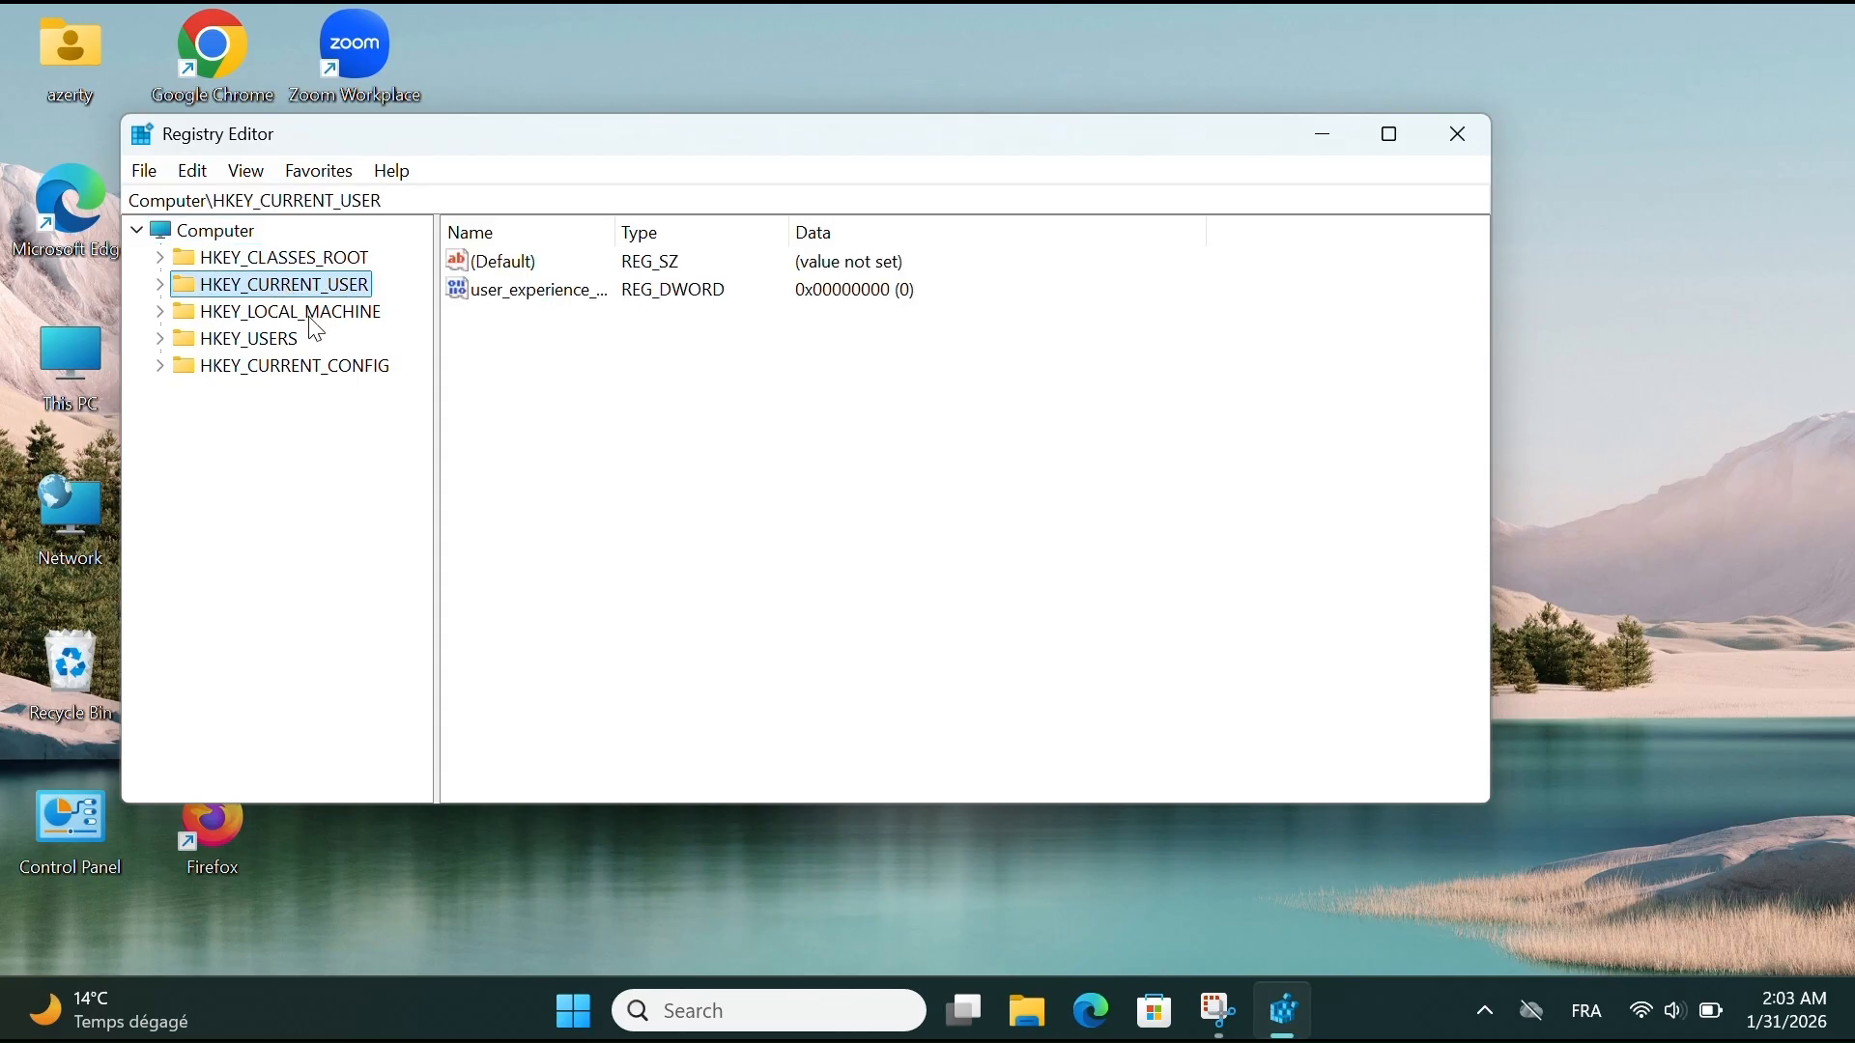
{"action": "left_click", "coordinate": [310, 320]}
{"action": "left_click", "coordinate": [271, 340]}
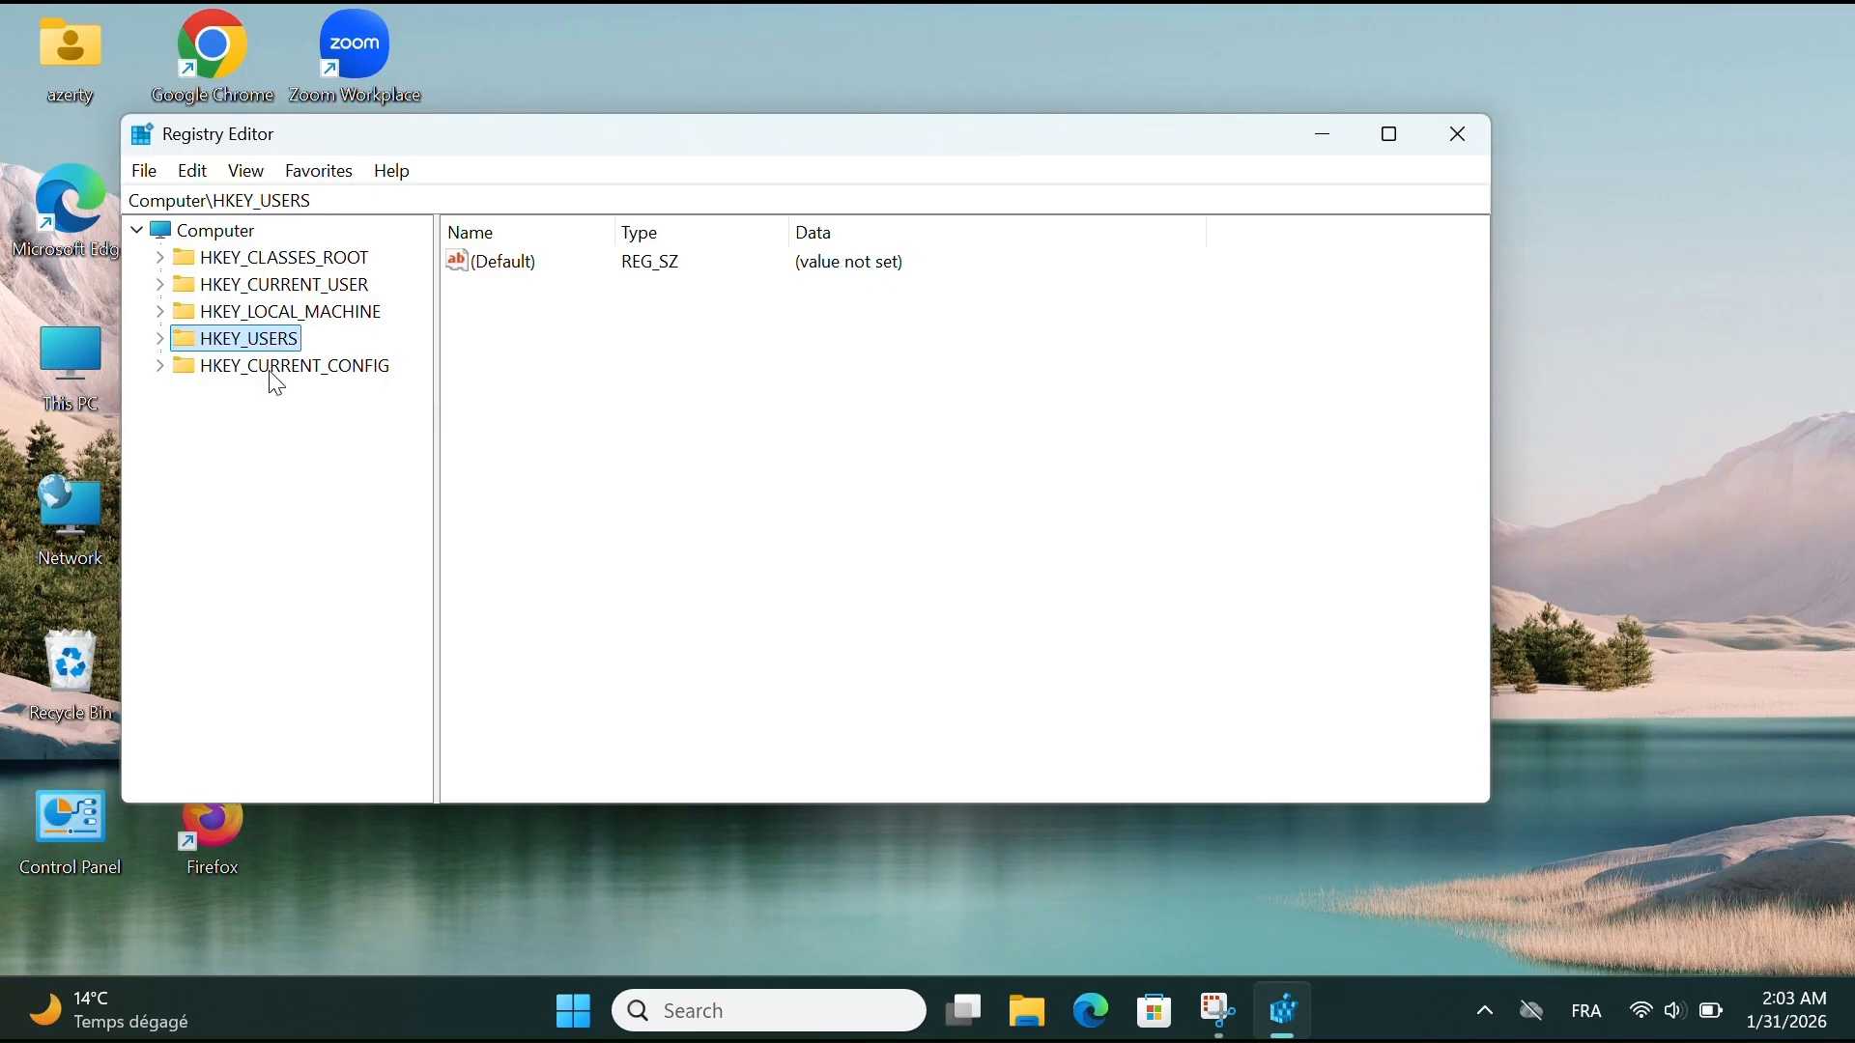
{"action": "left_click", "coordinate": [279, 372]}
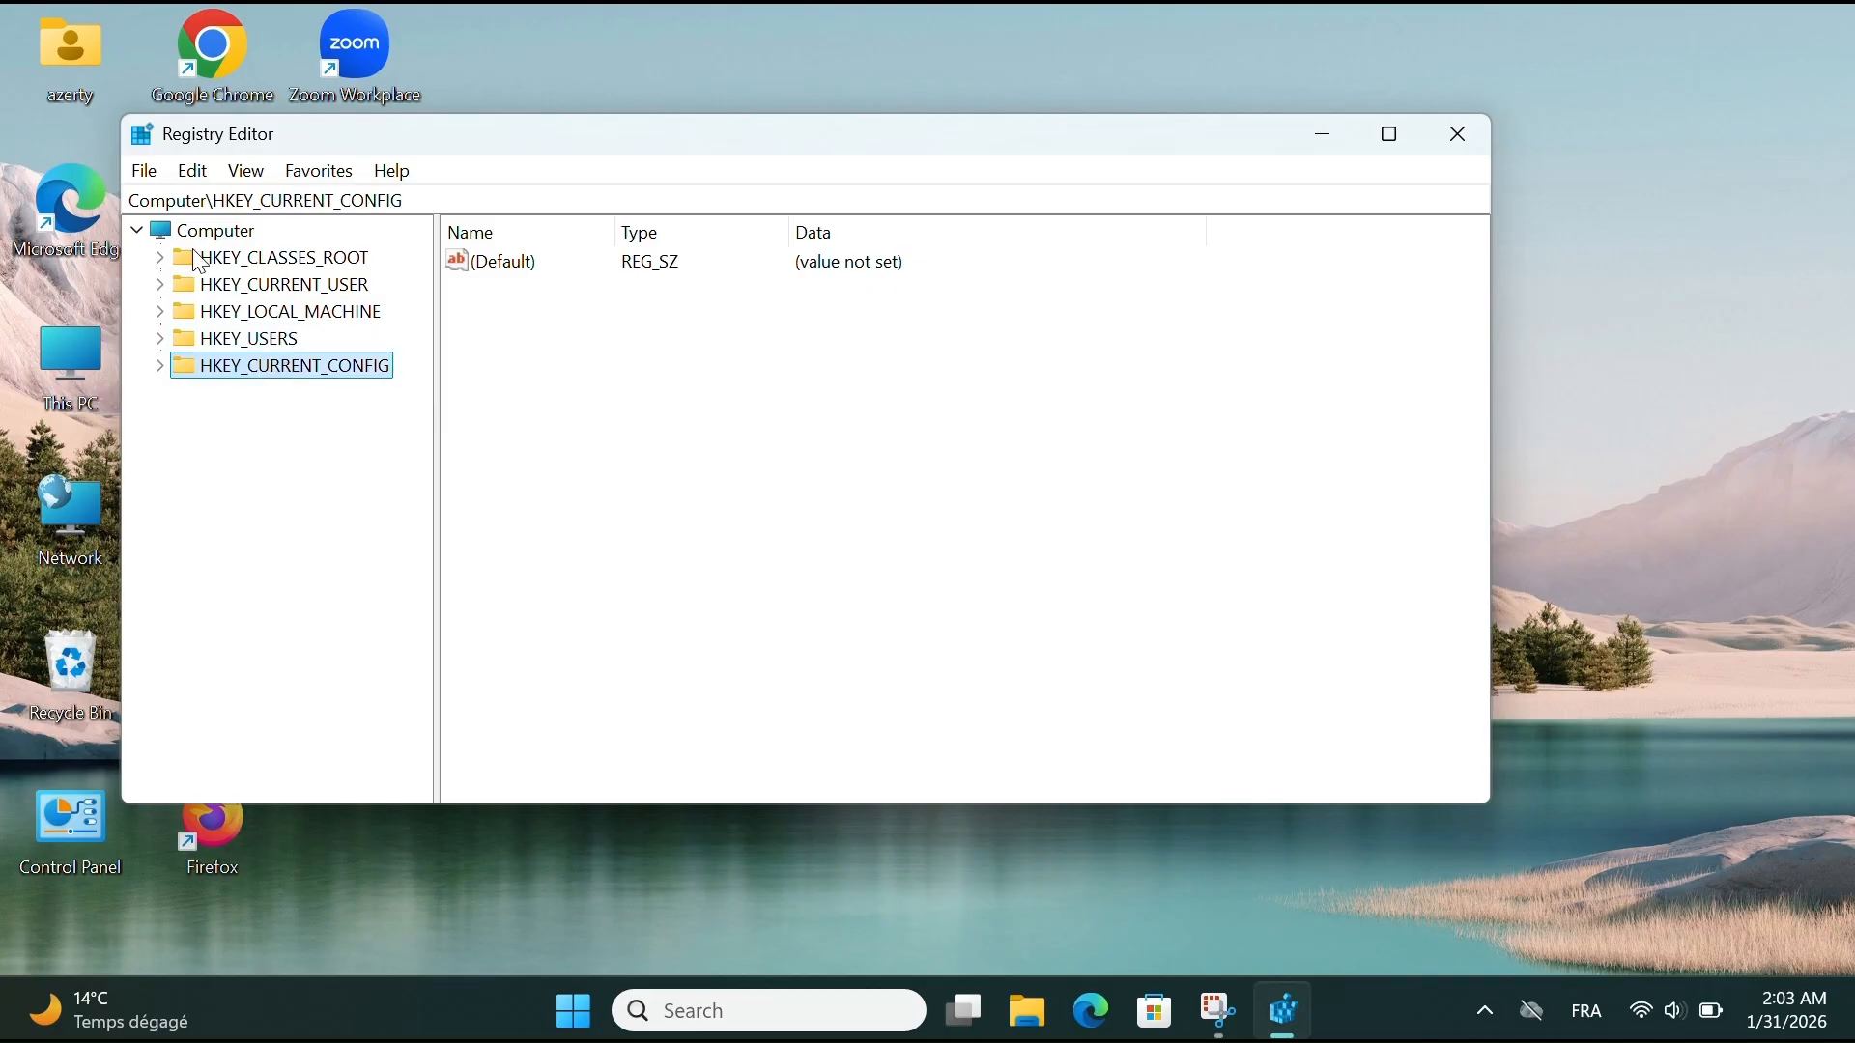
{"action": "left_click", "coordinate": [136, 229]}
{"action": "left_click", "coordinate": [136, 229]}
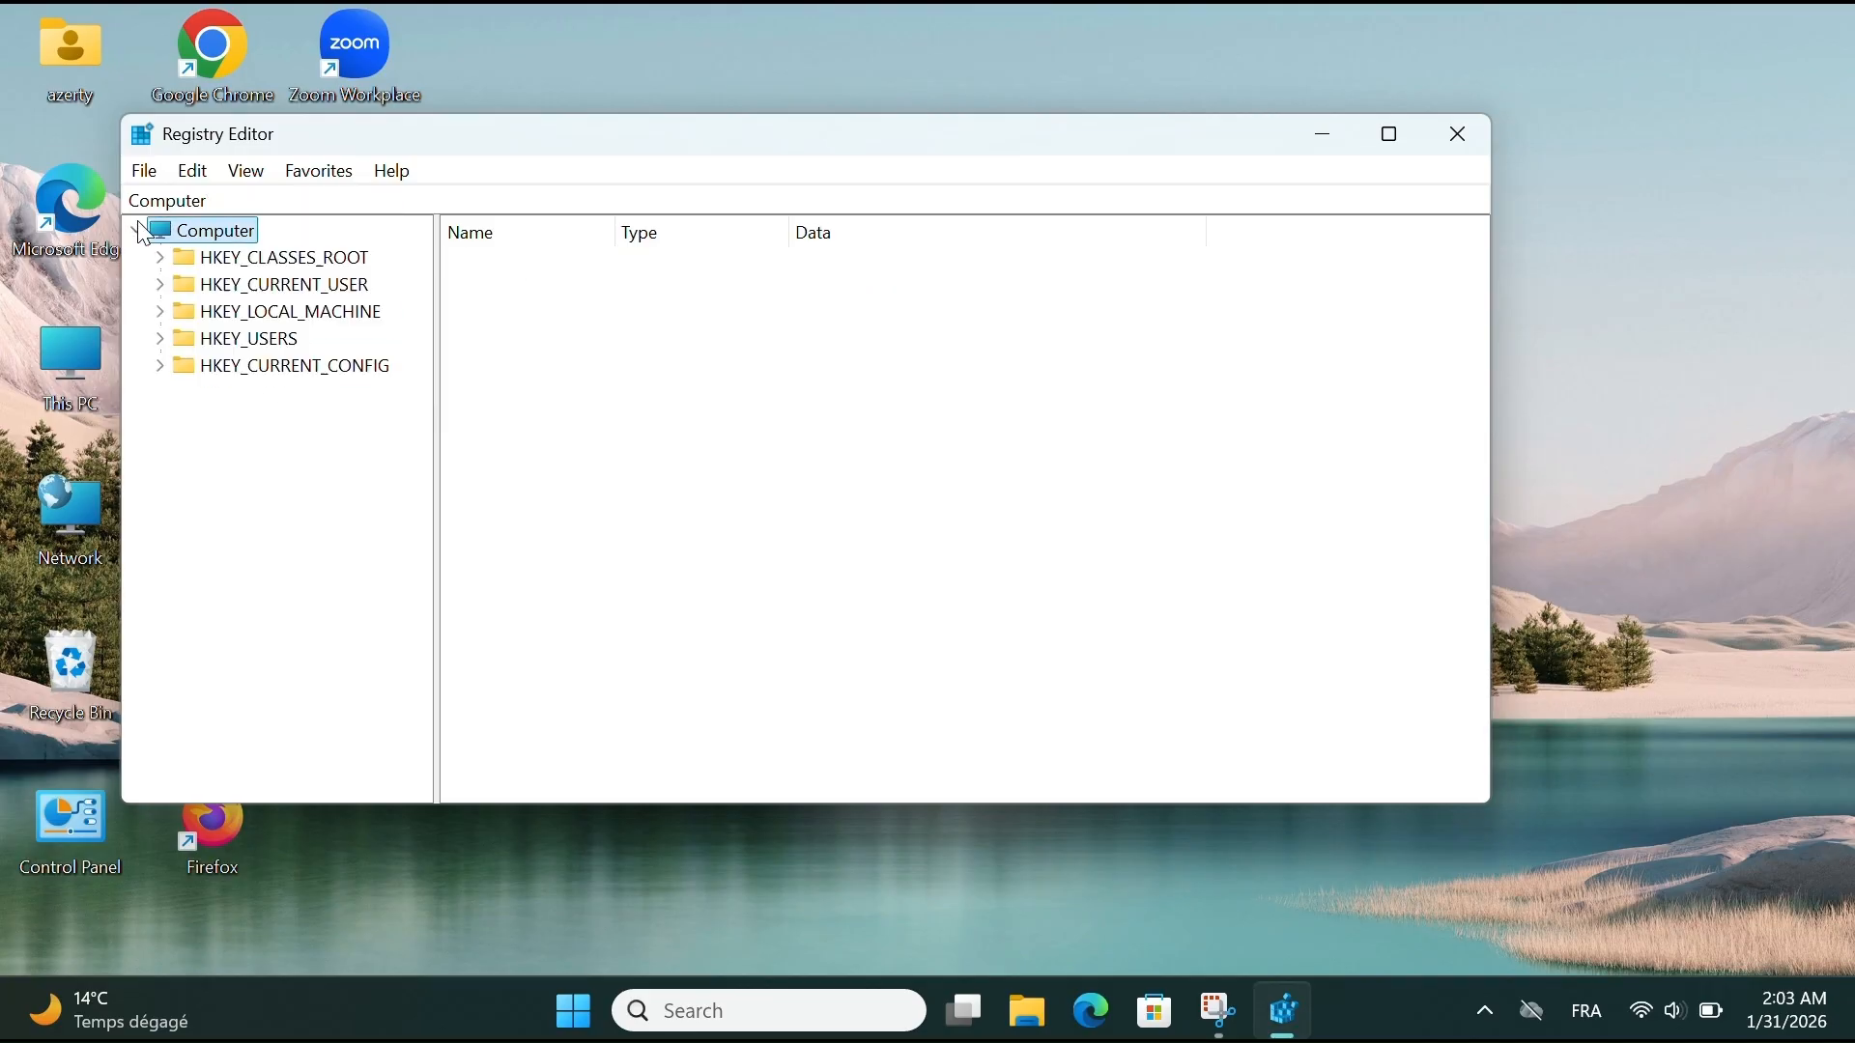
{"action": "left_click", "coordinate": [207, 182]}
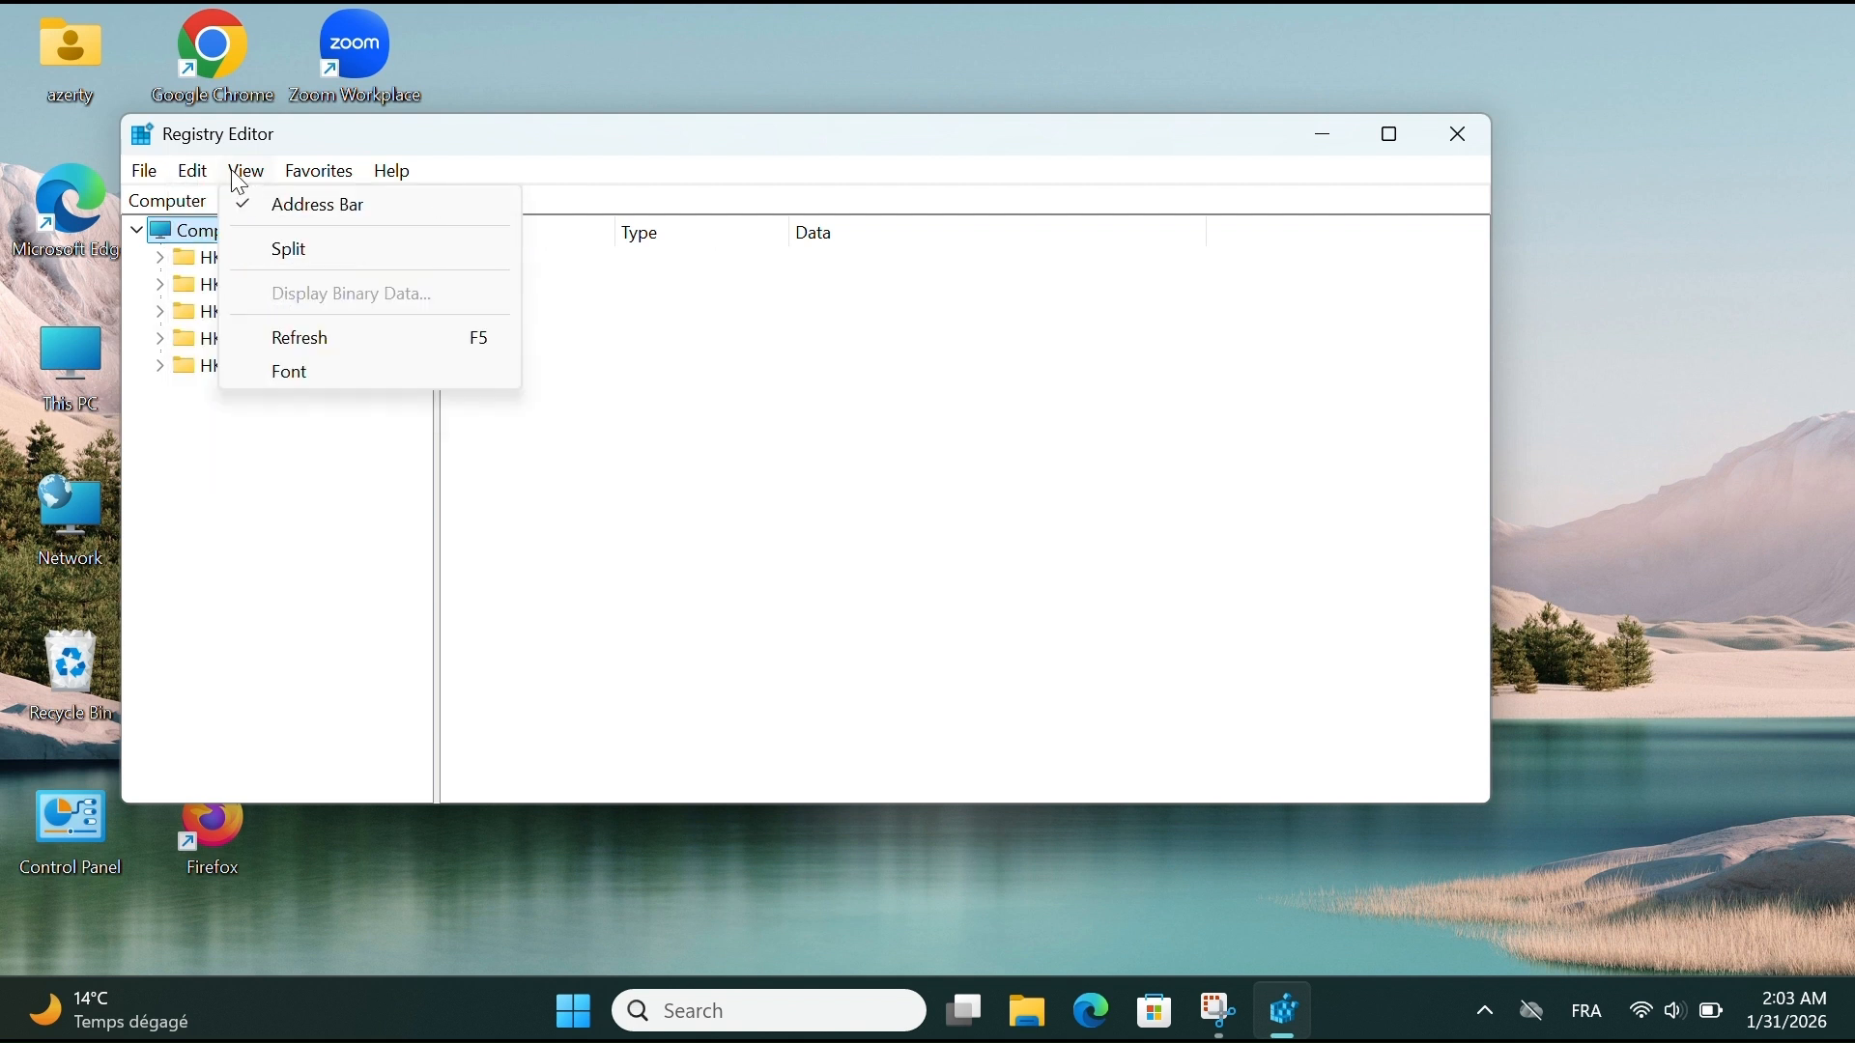
{"action": "left_click", "coordinate": [247, 174]}
{"action": "left_click", "coordinate": [311, 174]}
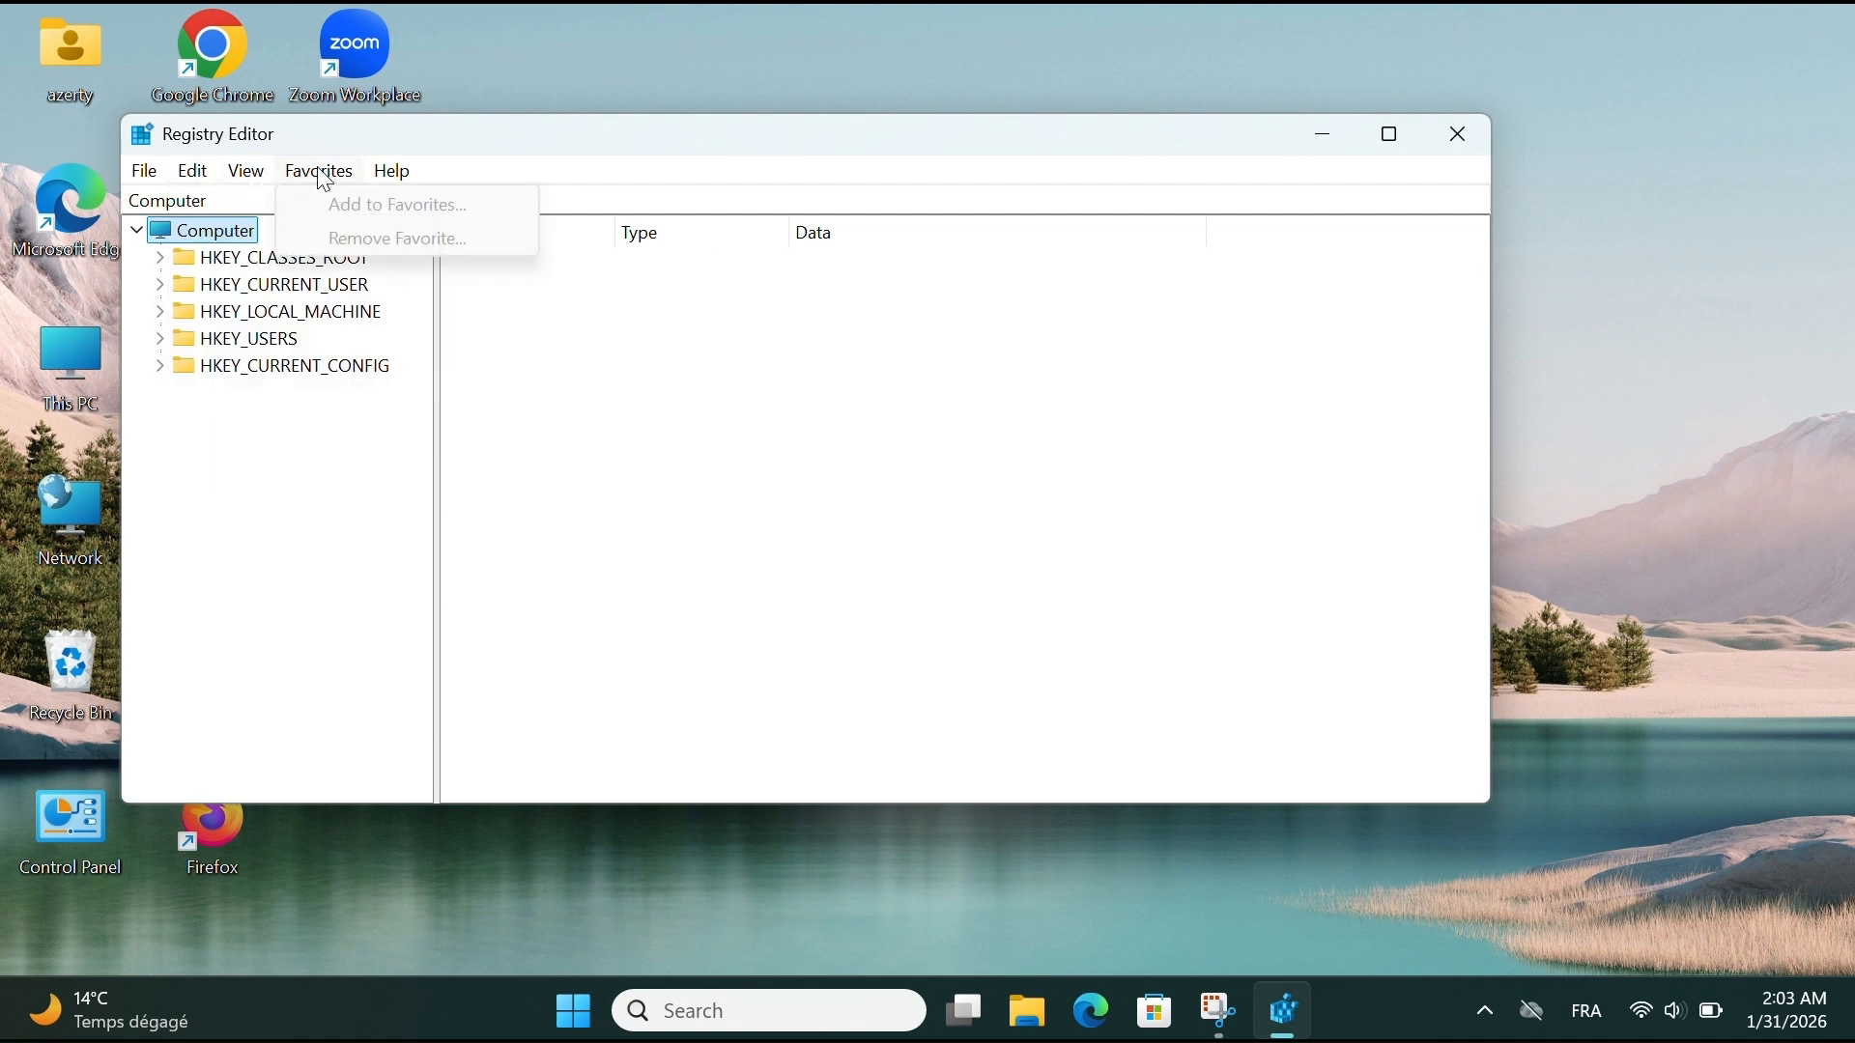
{"action": "left_click", "coordinate": [386, 171]}
{"action": "left_click", "coordinate": [213, 182]}
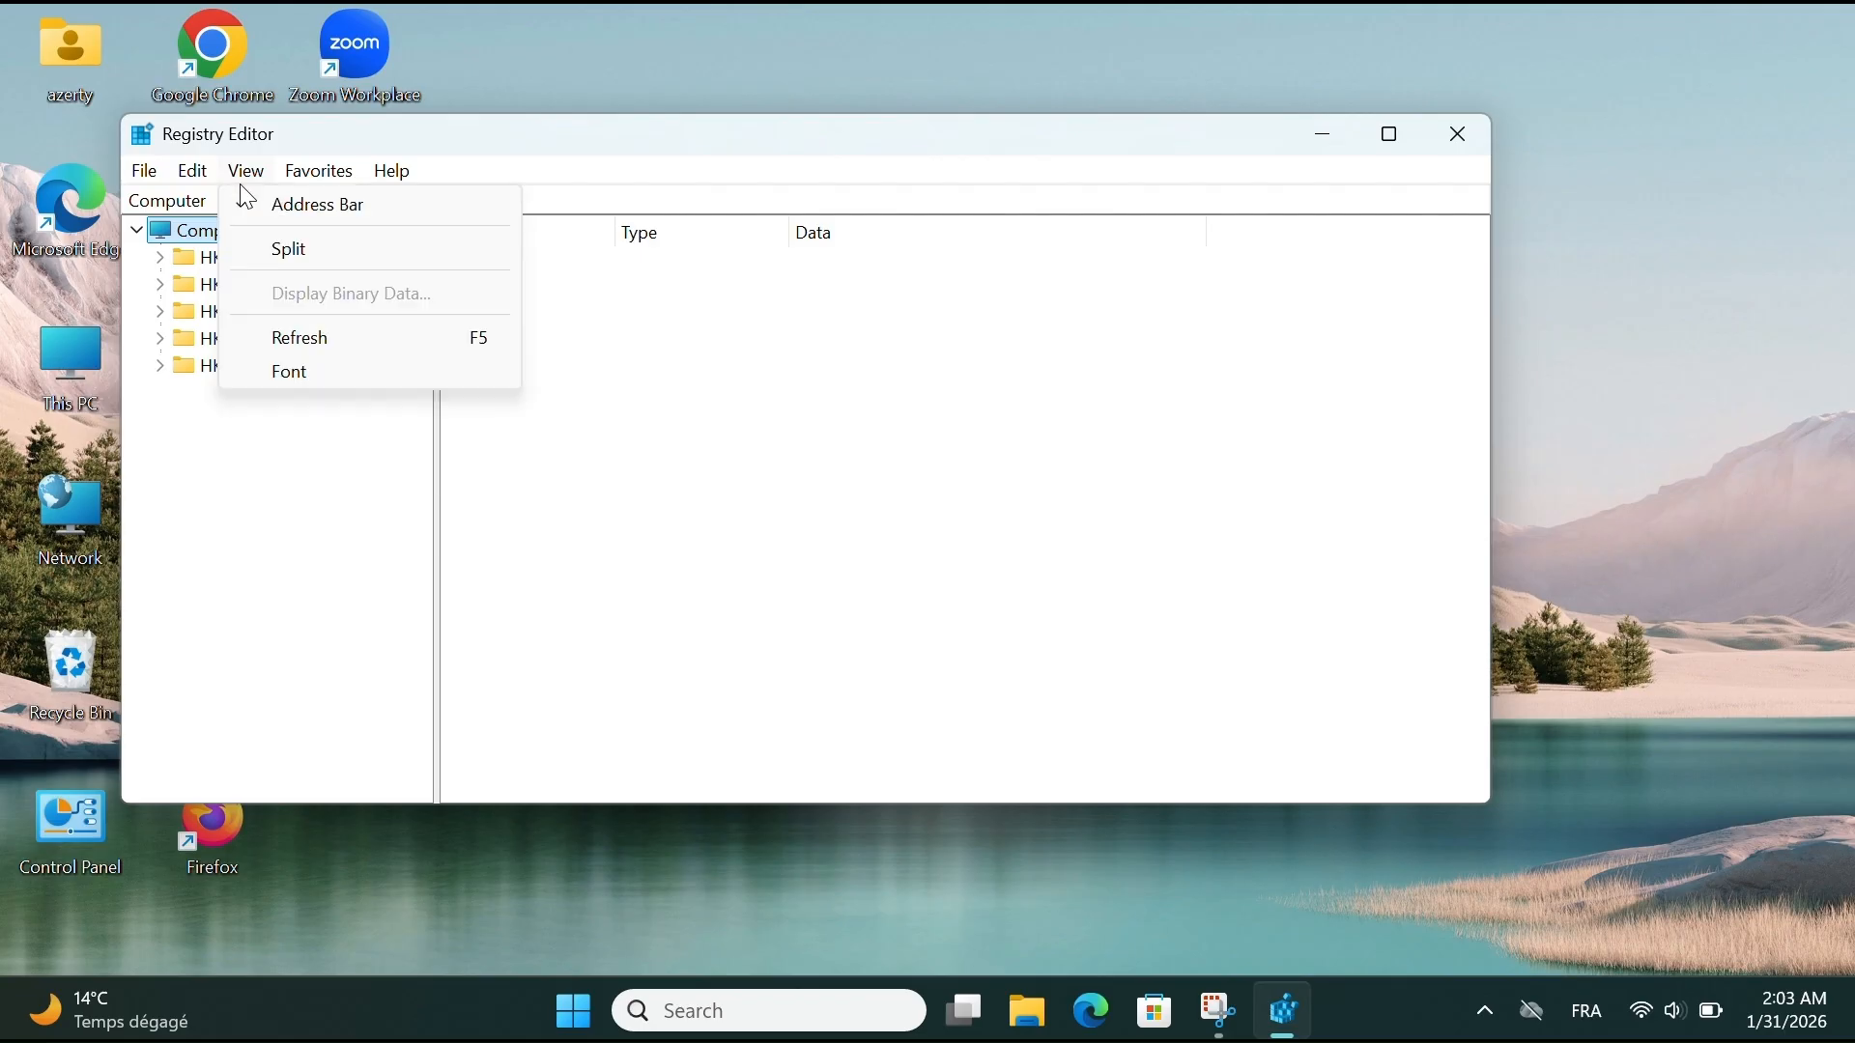
{"action": "left_click", "coordinate": [307, 497]}
- Inspect the (Default) string and the DWORD value of HKEY_CURRENT_USER without editing them, and close Registry Editor
{"action": "left_click", "coordinate": [261, 286]}
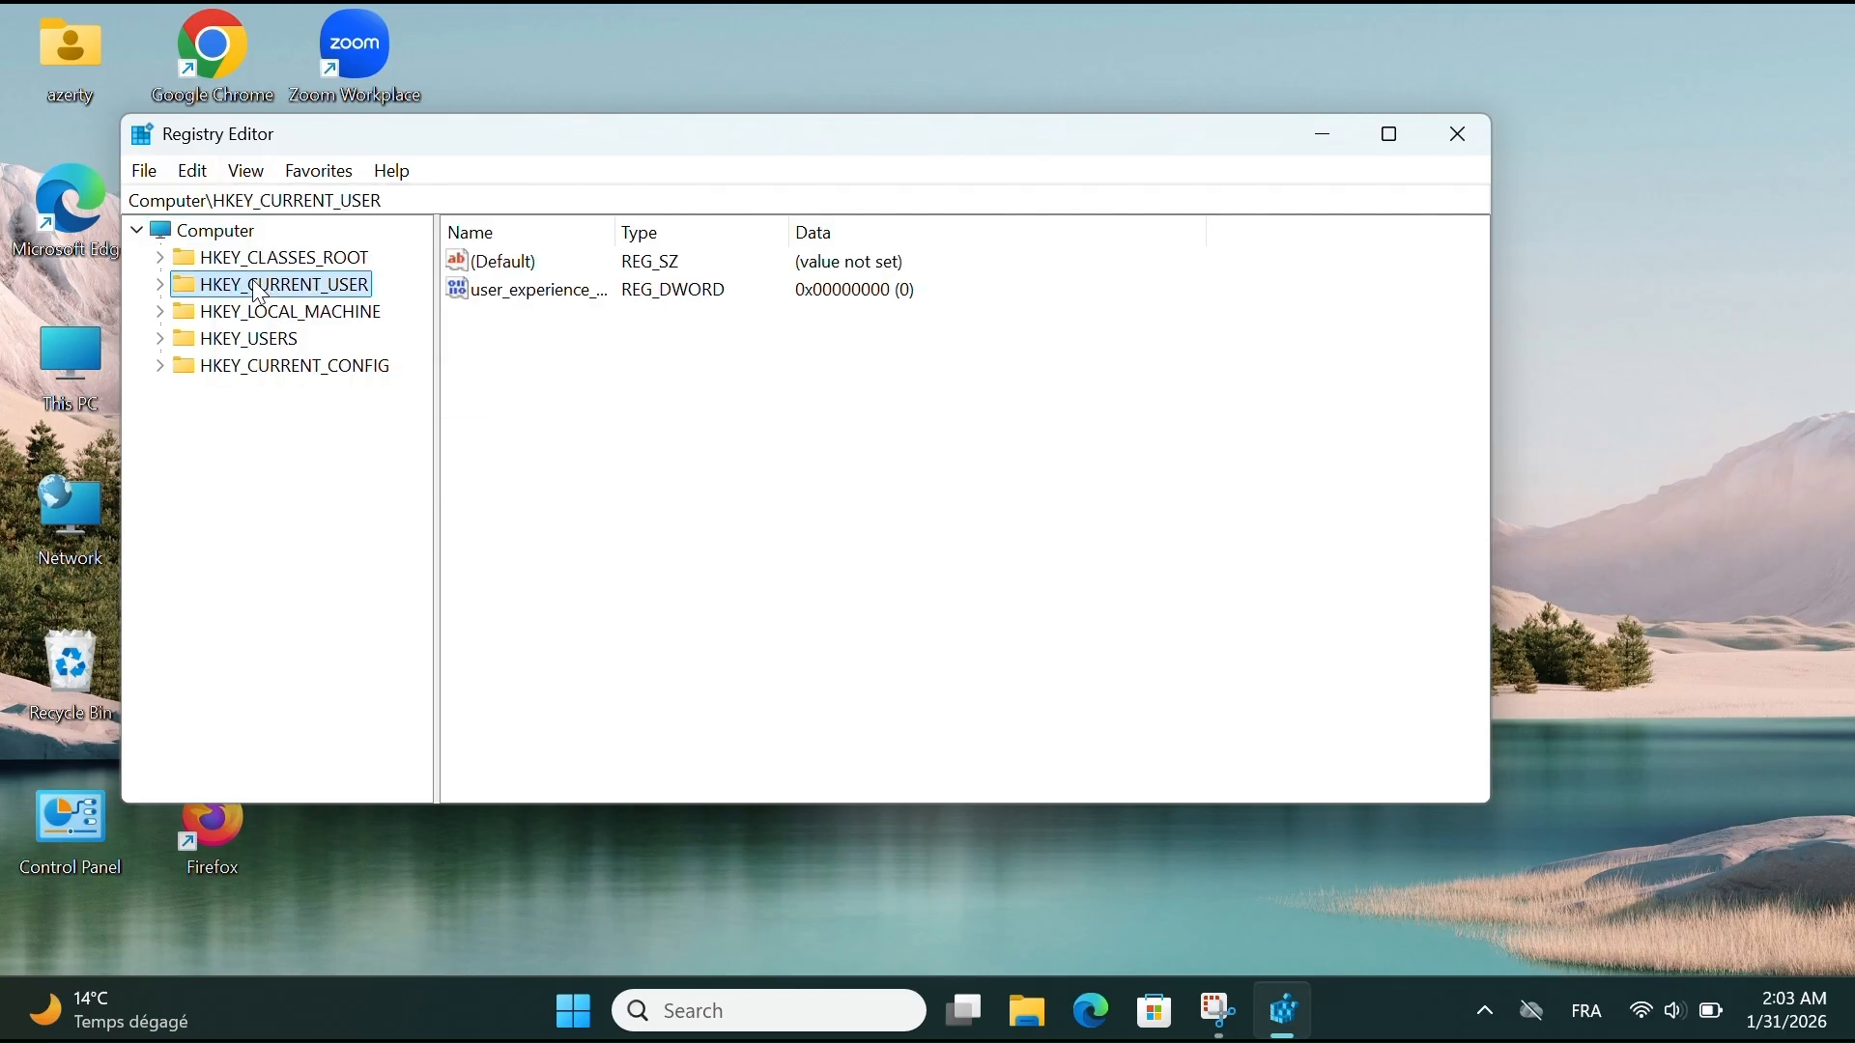
{"action": "double_click", "coordinate": [541, 265]}
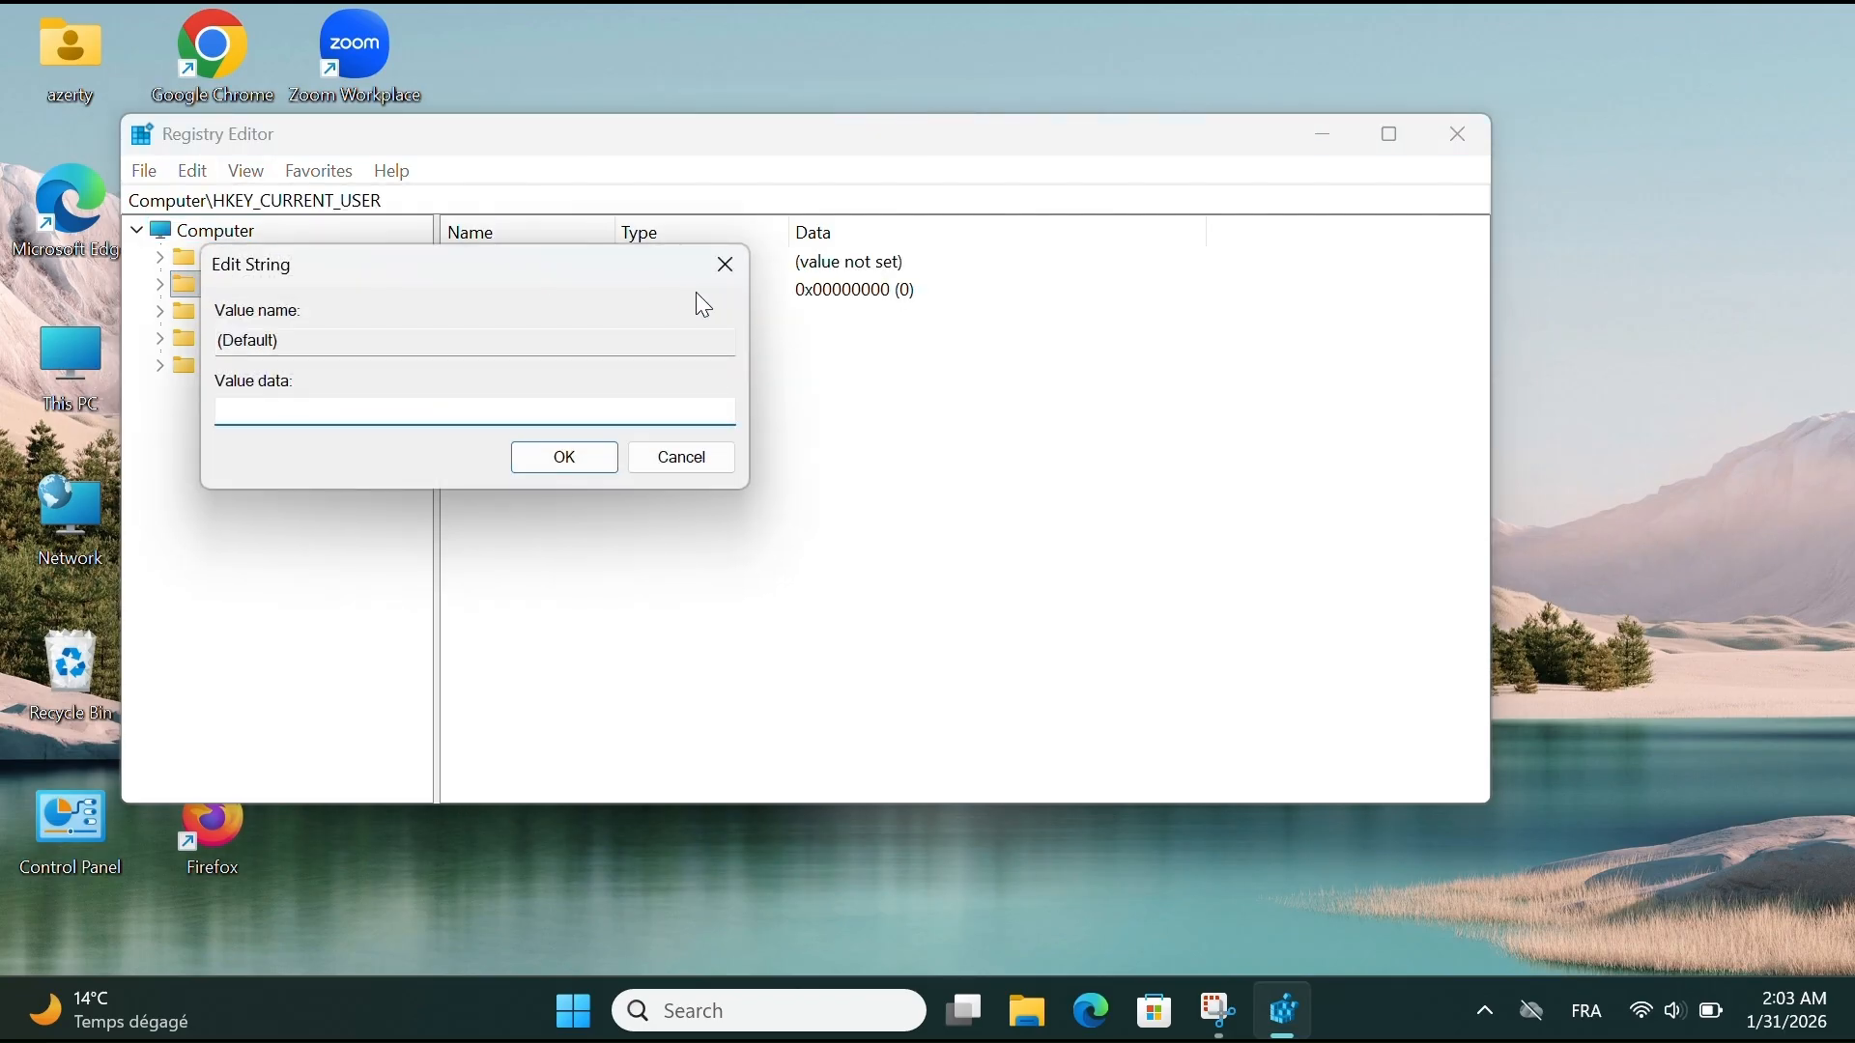
{"action": "left_click", "coordinate": [726, 278]}
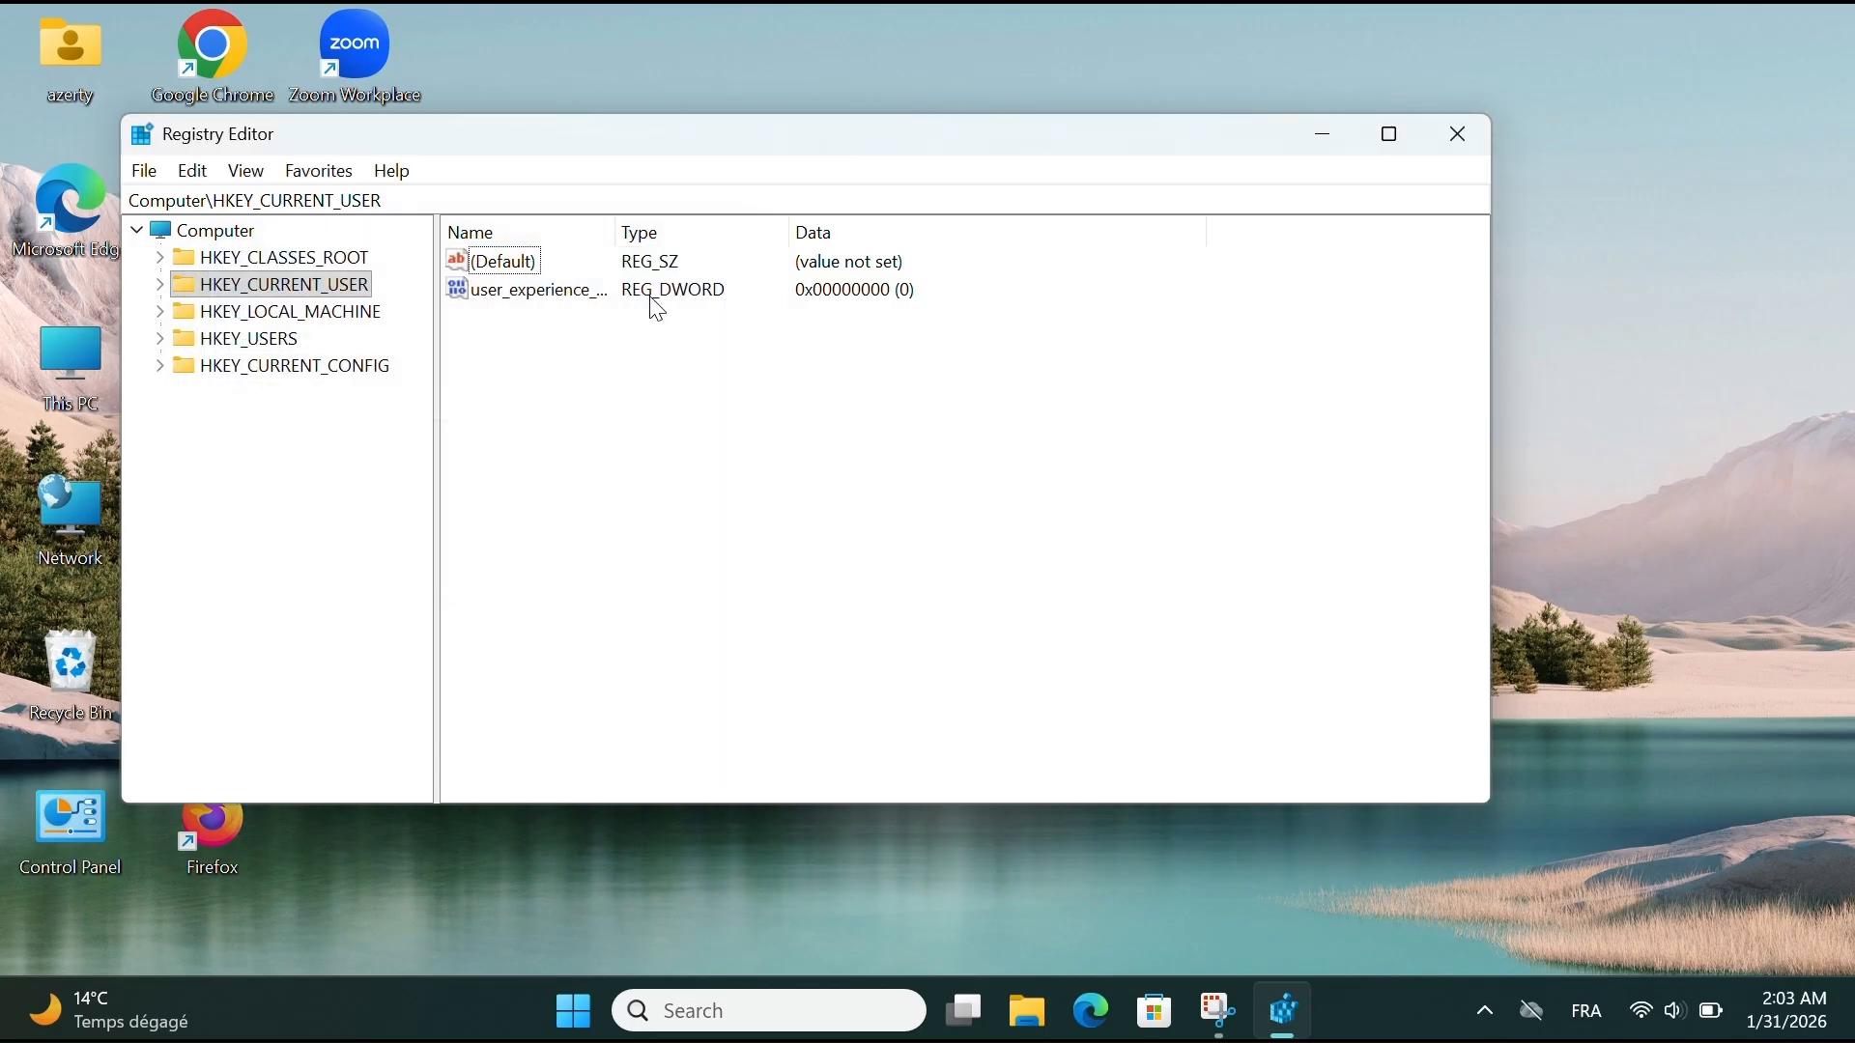
{"action": "left_click", "coordinate": [555, 300]}
{"action": "double_click", "coordinate": [554, 299]}
{"action": "left_click", "coordinate": [659, 272]}
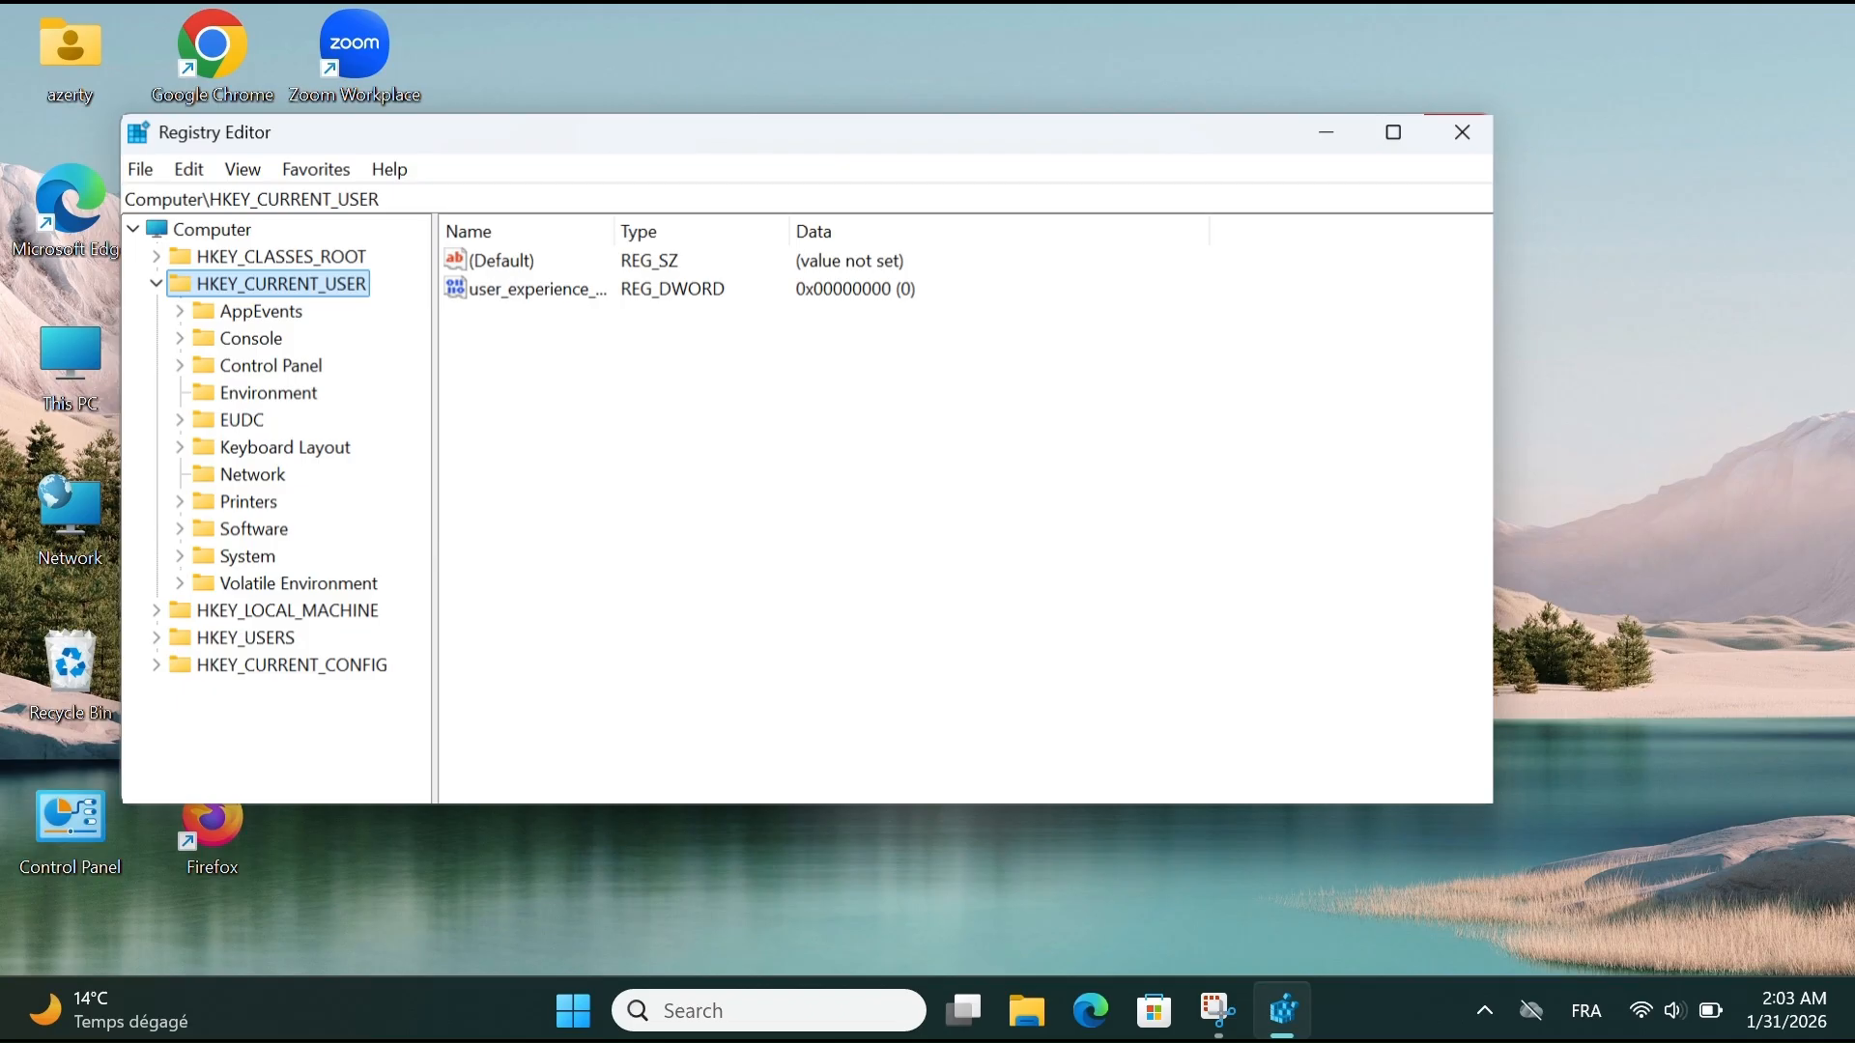
{"action": "left_click", "coordinate": [1462, 132]}
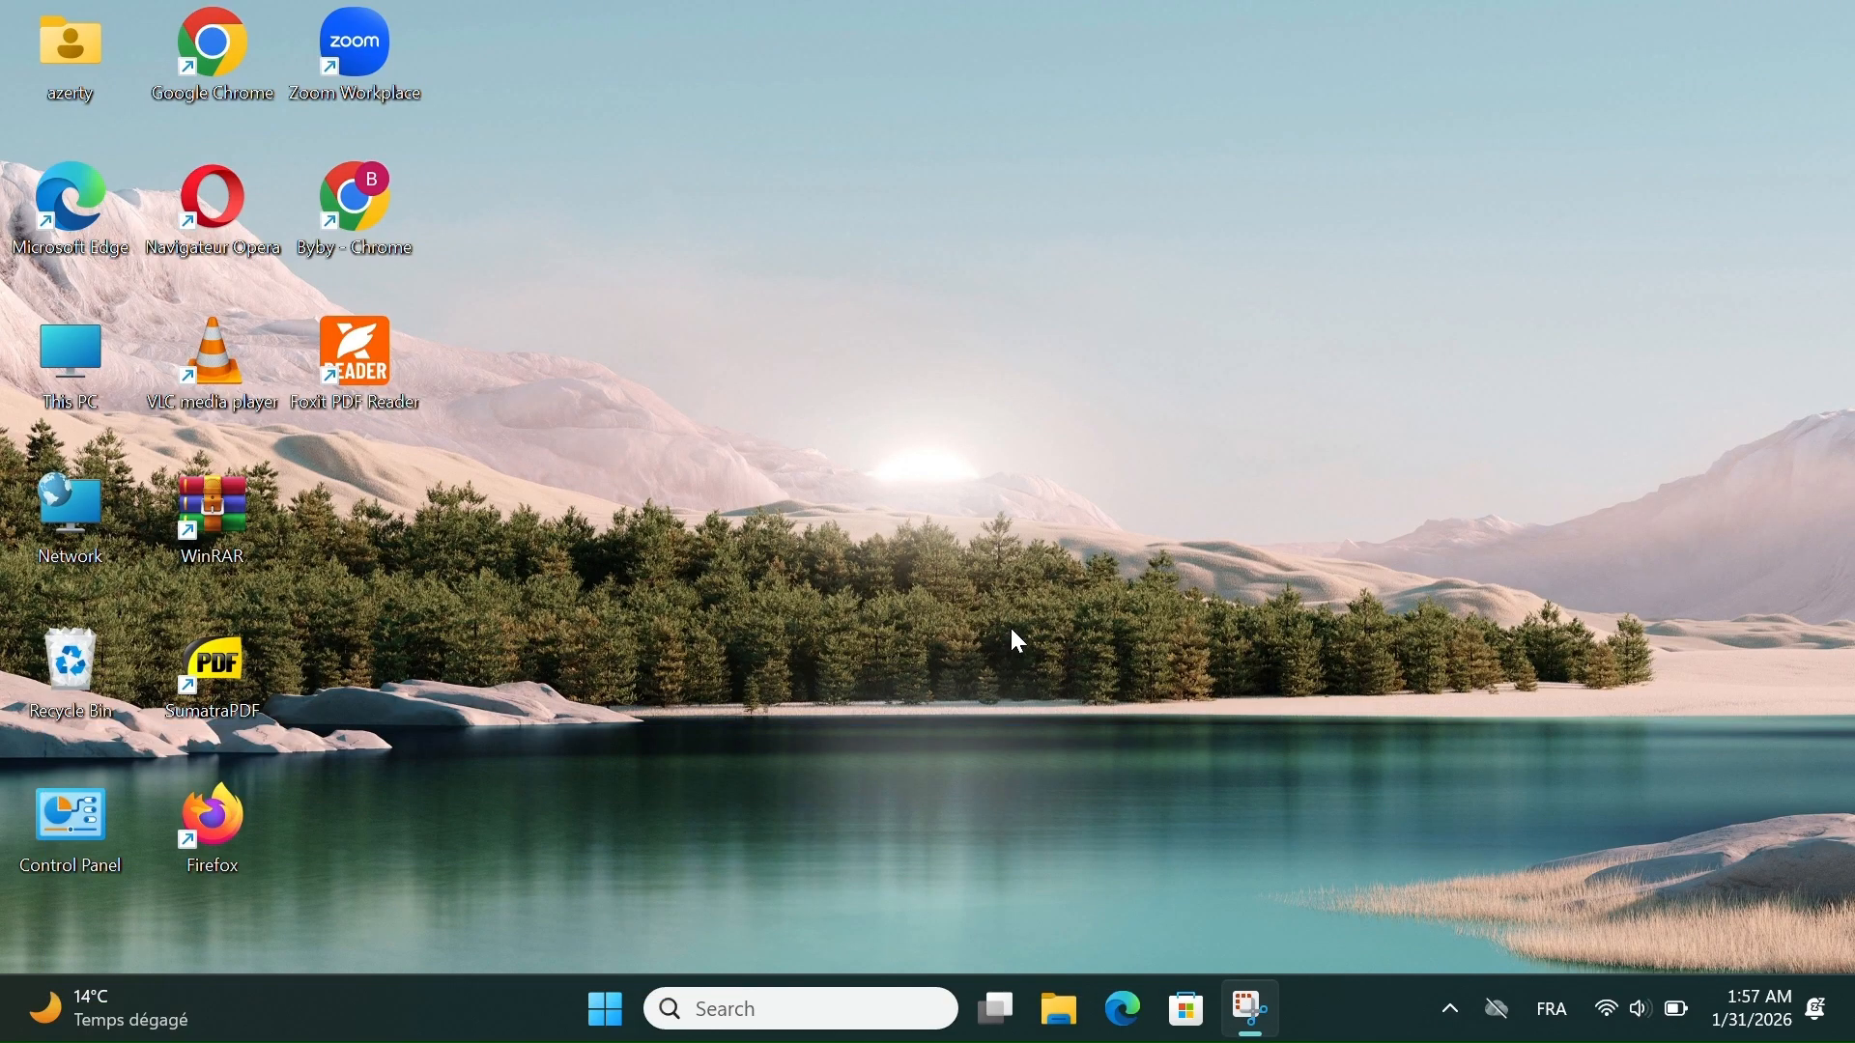
- Open the Services console by running the services.msc command
{"action": "key", "text": "super+r"}
{"action": "type", "text": "ser"}
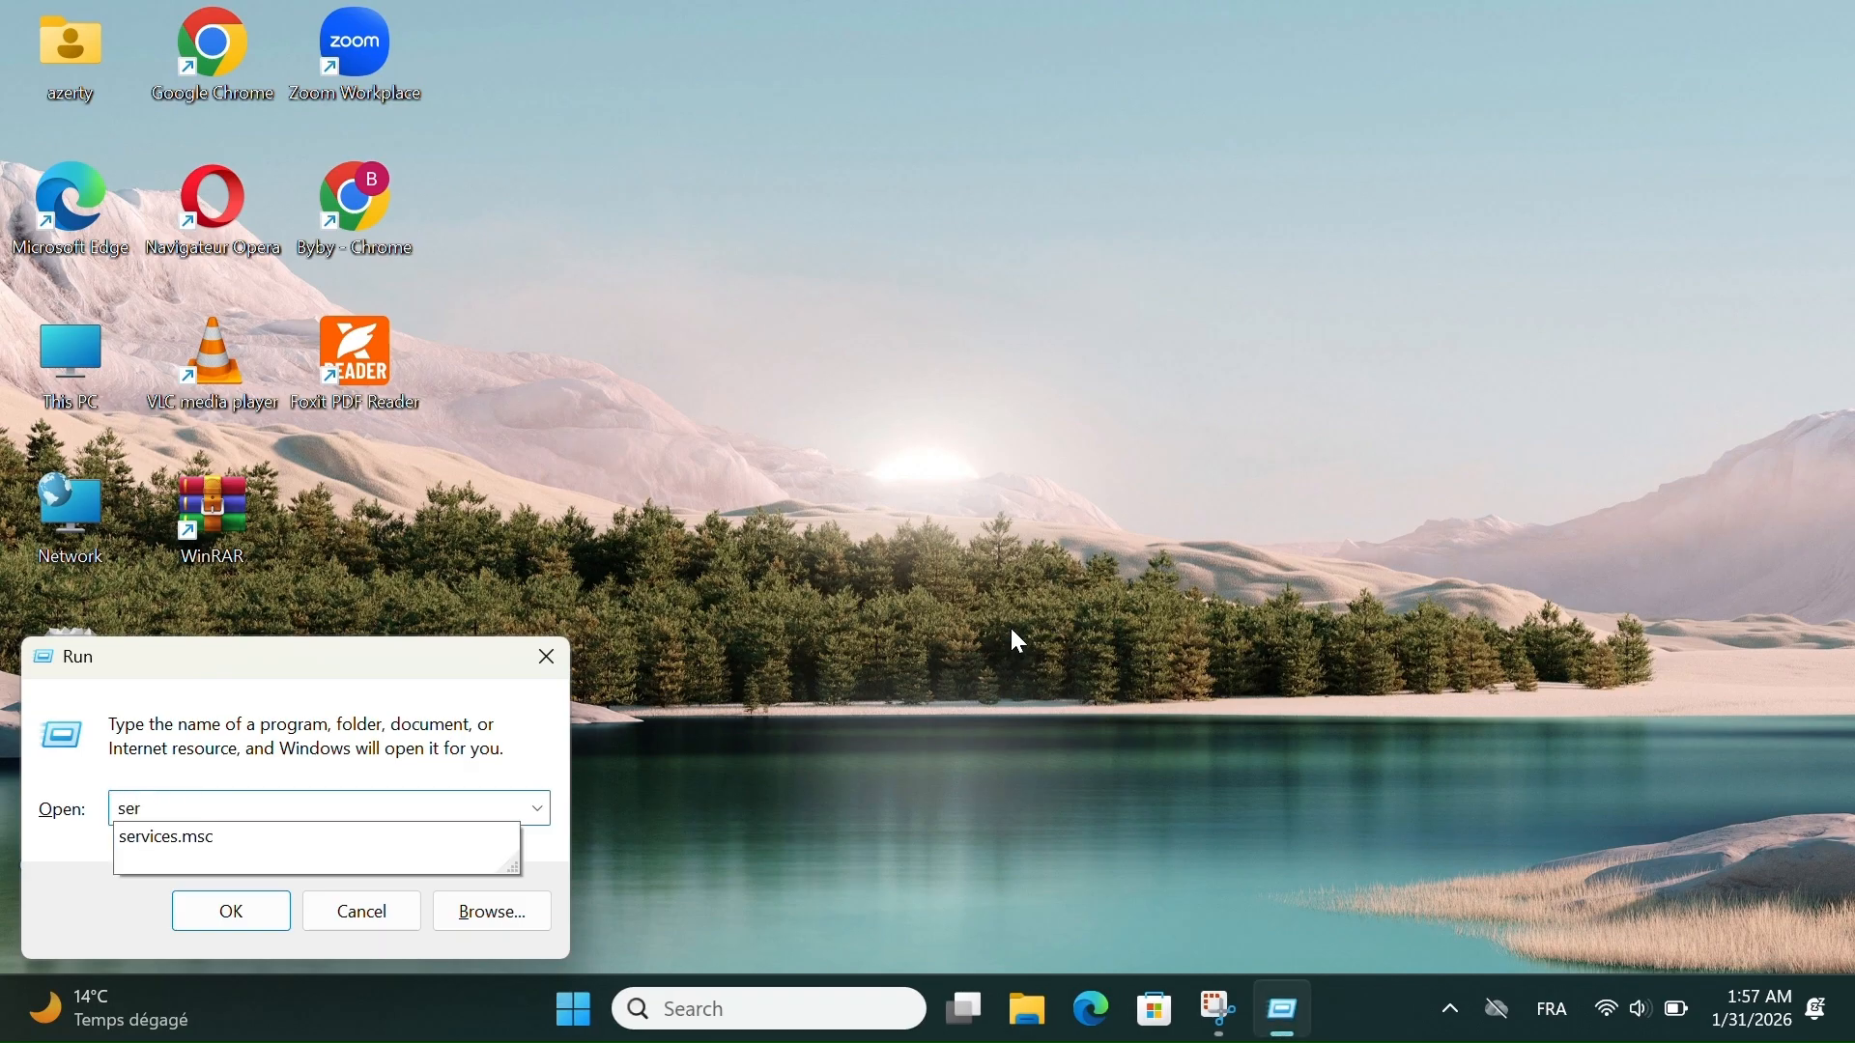
{"action": "type", "text": "vices"}
{"action": "type", "text": ".m"}
{"action": "type", "text": "c"}
{"action": "key", "text": "Return"}
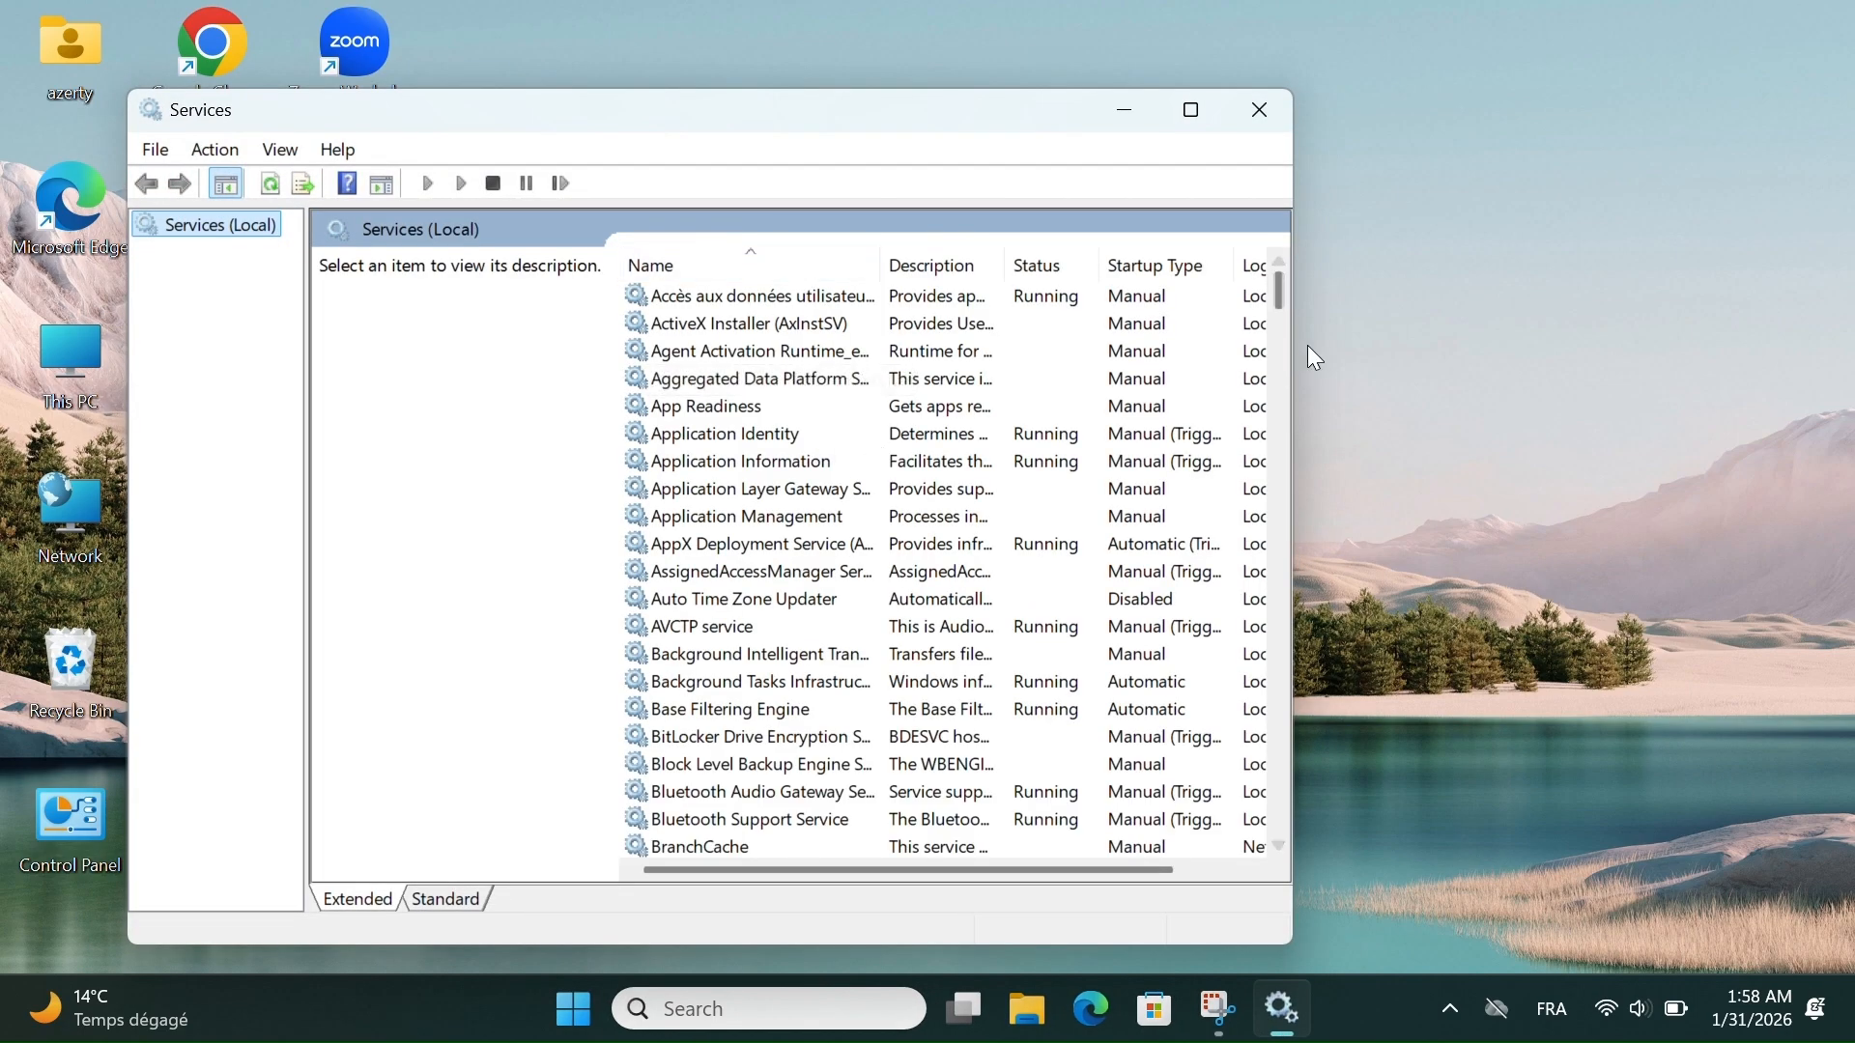
- Widen the Services window to show the full Log On As column, and browse the list of services to its end and back
{"action": "left_click_drag", "start_coordinate": [1295, 189], "coordinate": [1810, 203]}
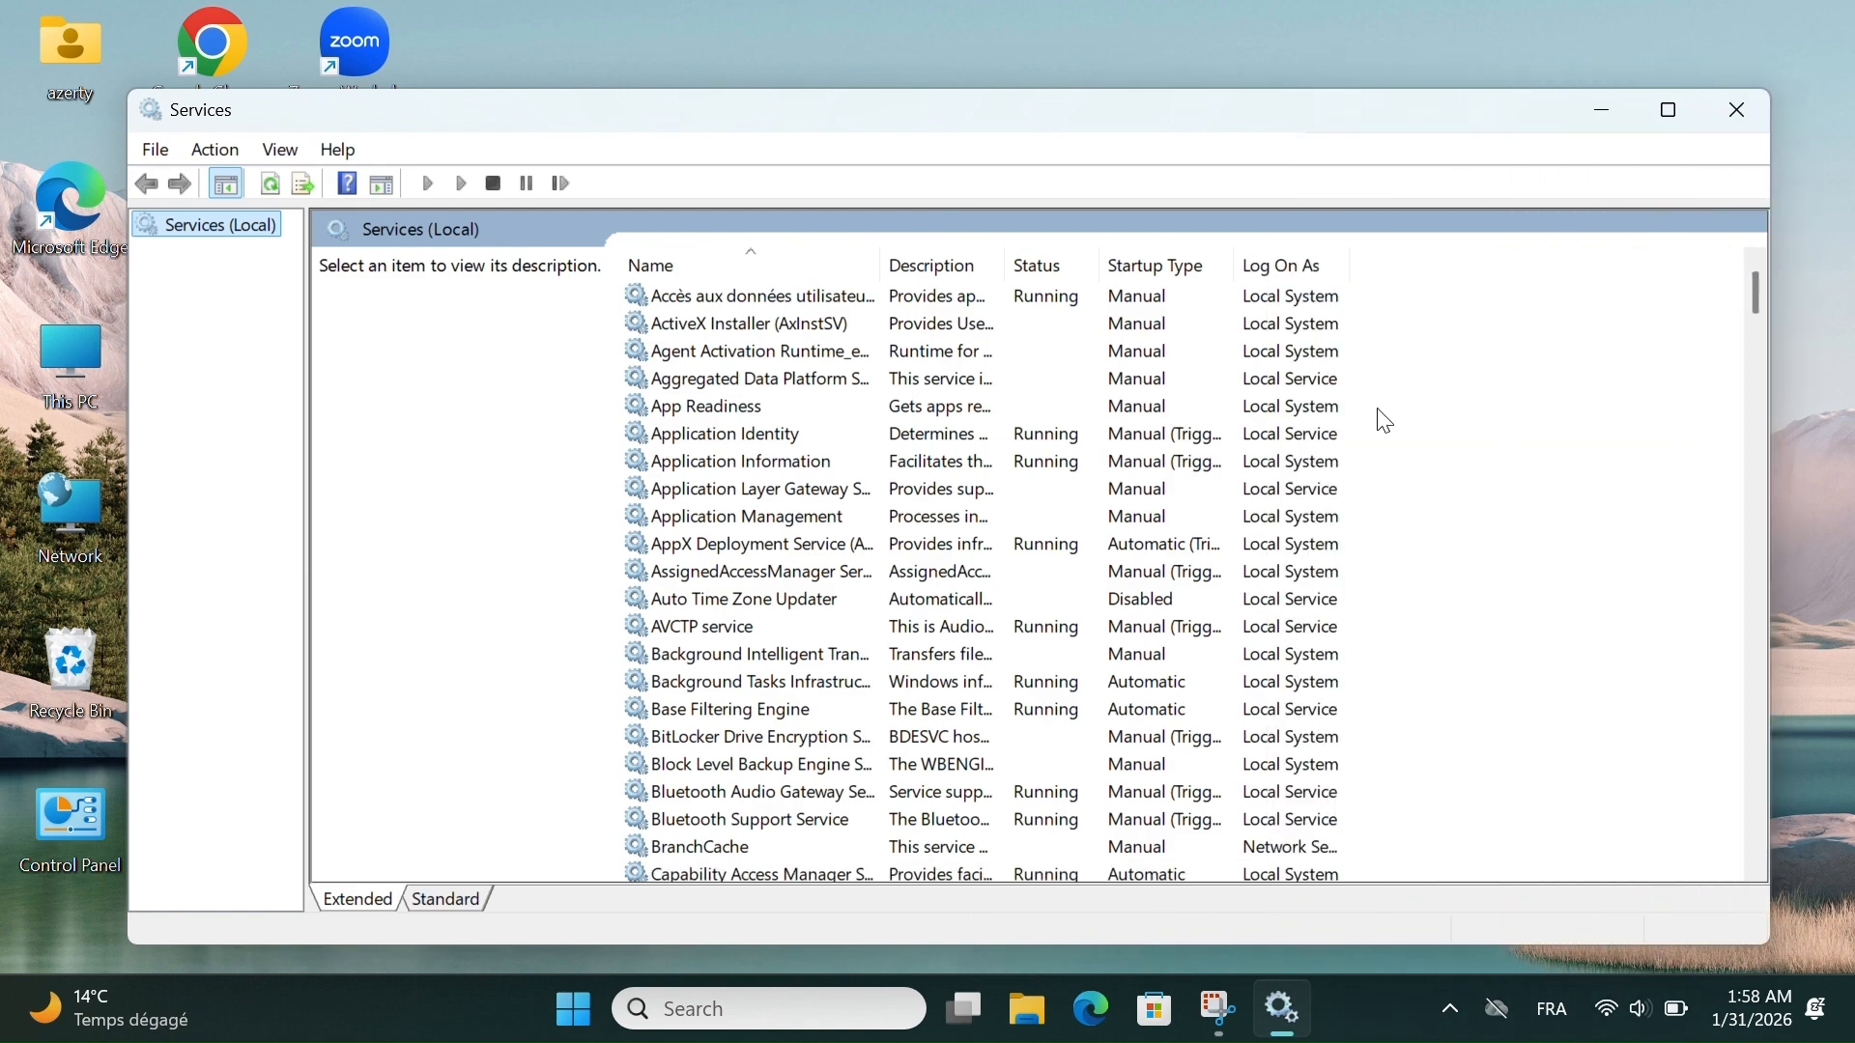
{"action": "scroll", "coordinate": [1262, 461], "scroll_direction": "down", "scroll_amount": 5}
{"action": "scroll", "coordinate": [1262, 462], "scroll_direction": "down", "scroll_amount": 20}
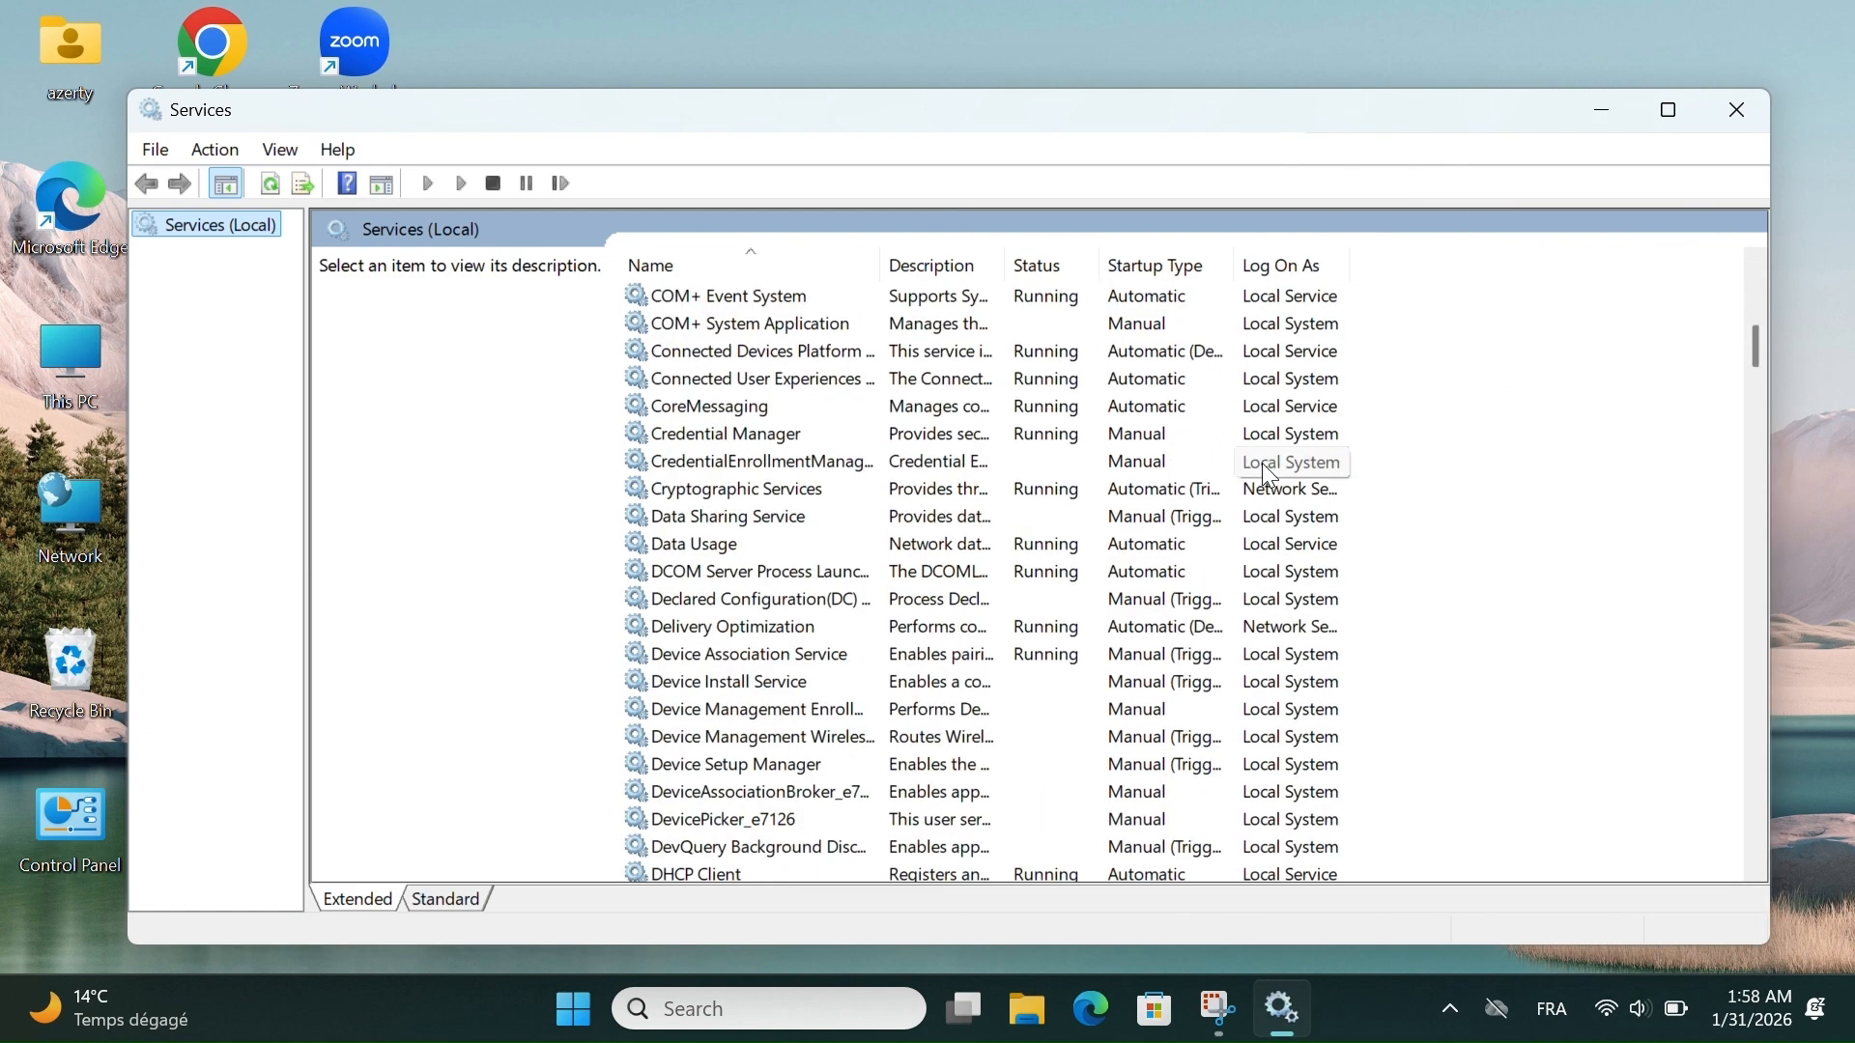
{"action": "scroll", "coordinate": [1262, 462], "scroll_direction": "down", "scroll_amount": 20}
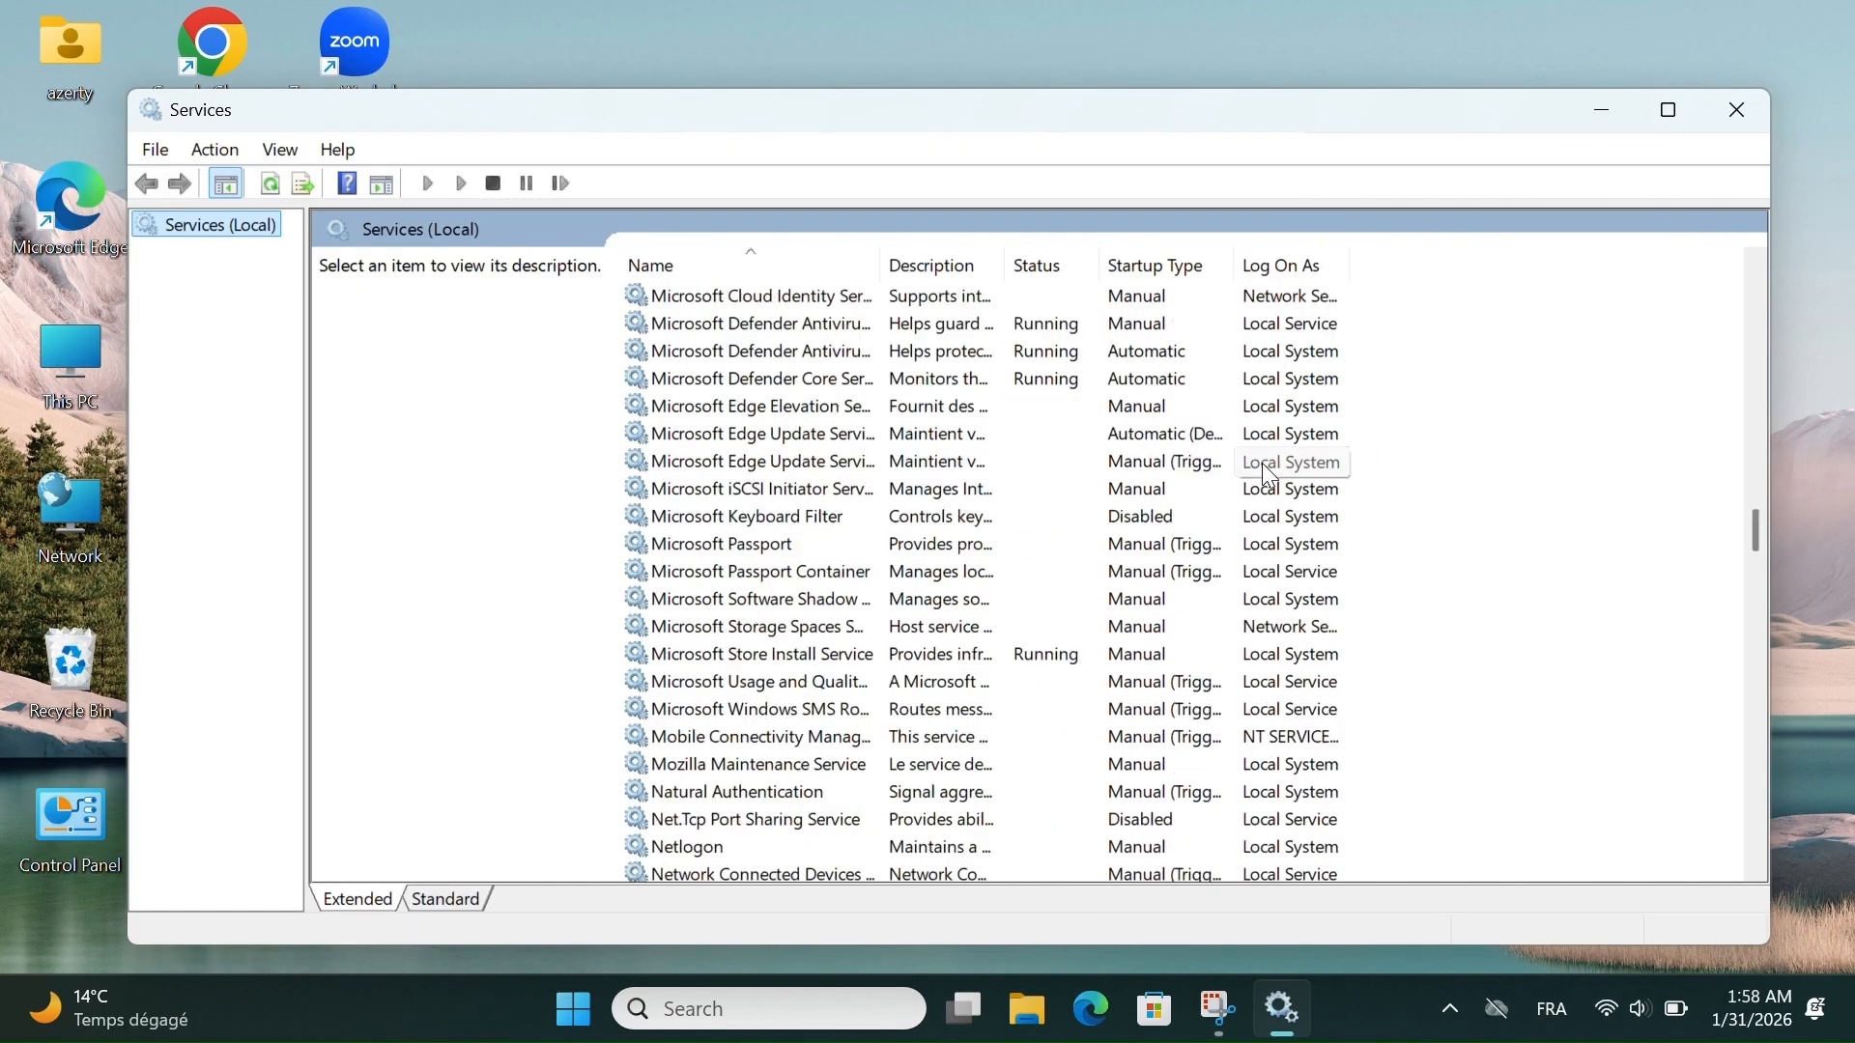
{"action": "scroll", "coordinate": [1266, 468], "scroll_direction": "down", "scroll_amount": 20}
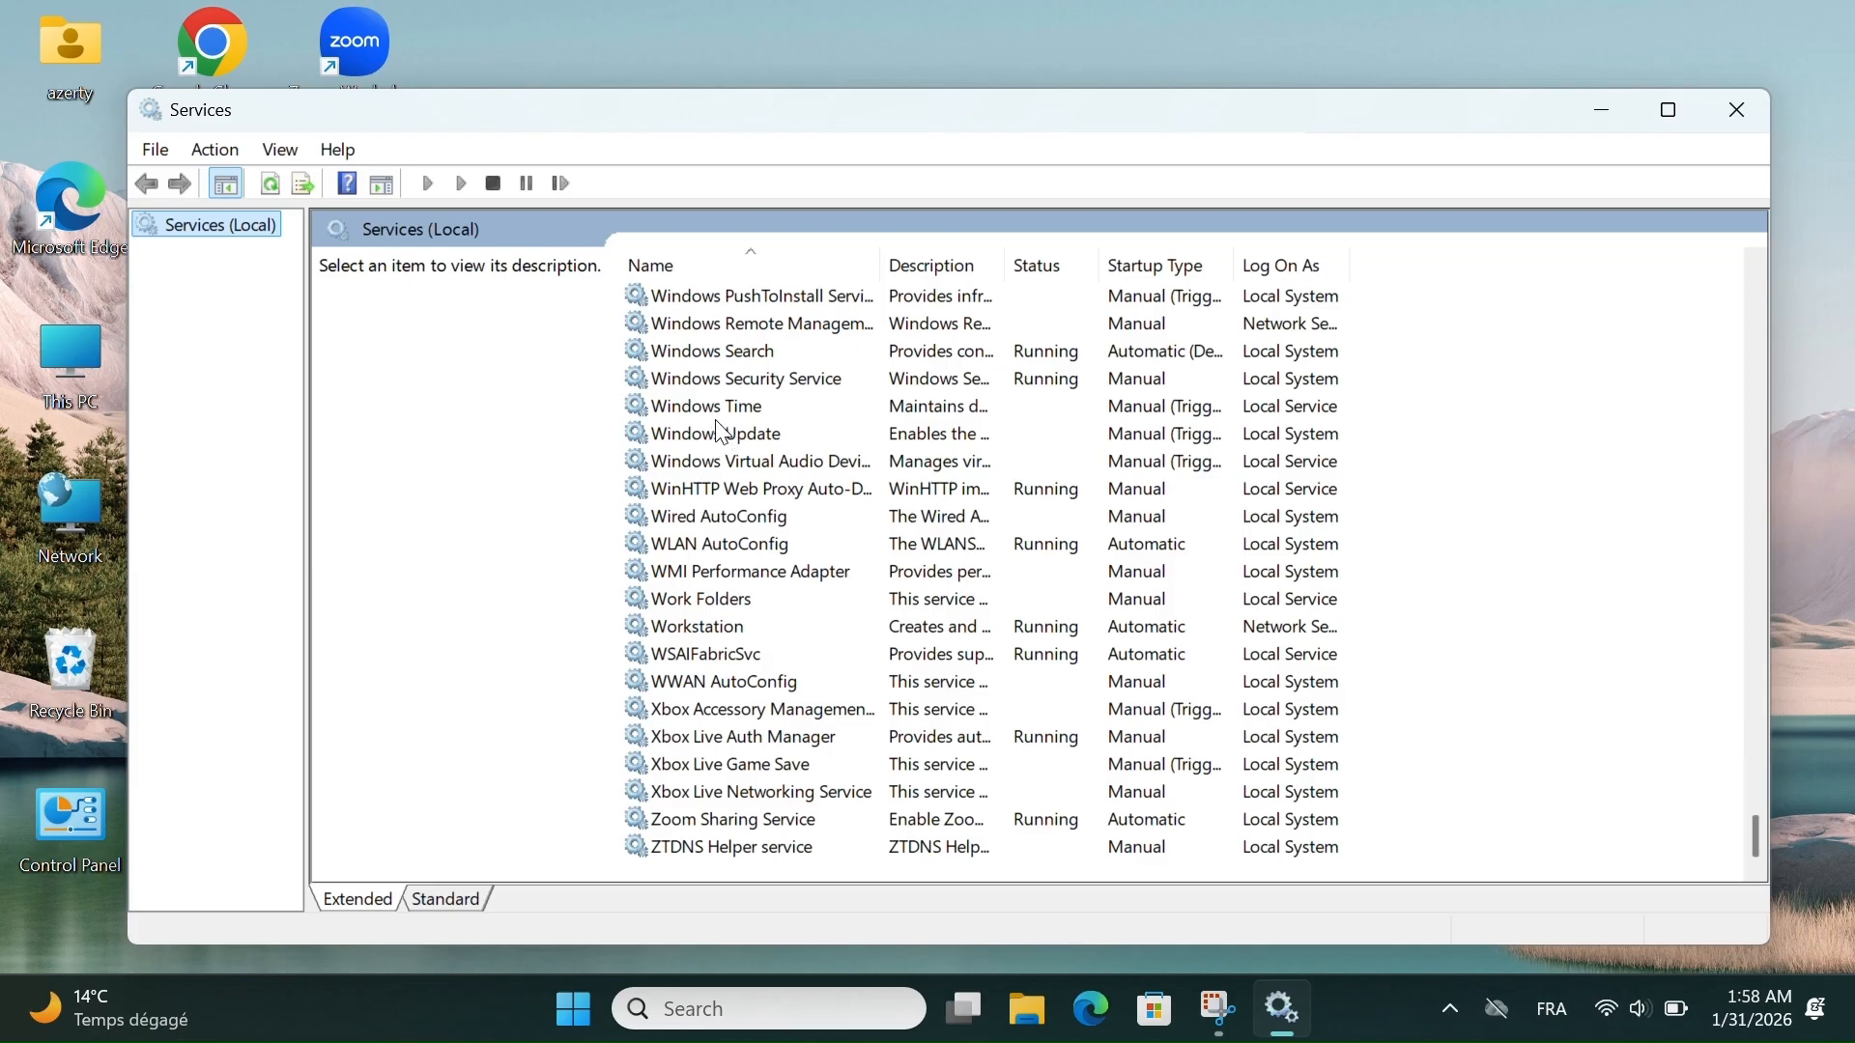
{"action": "scroll", "coordinate": [733, 372], "scroll_direction": "up", "scroll_amount": 1}
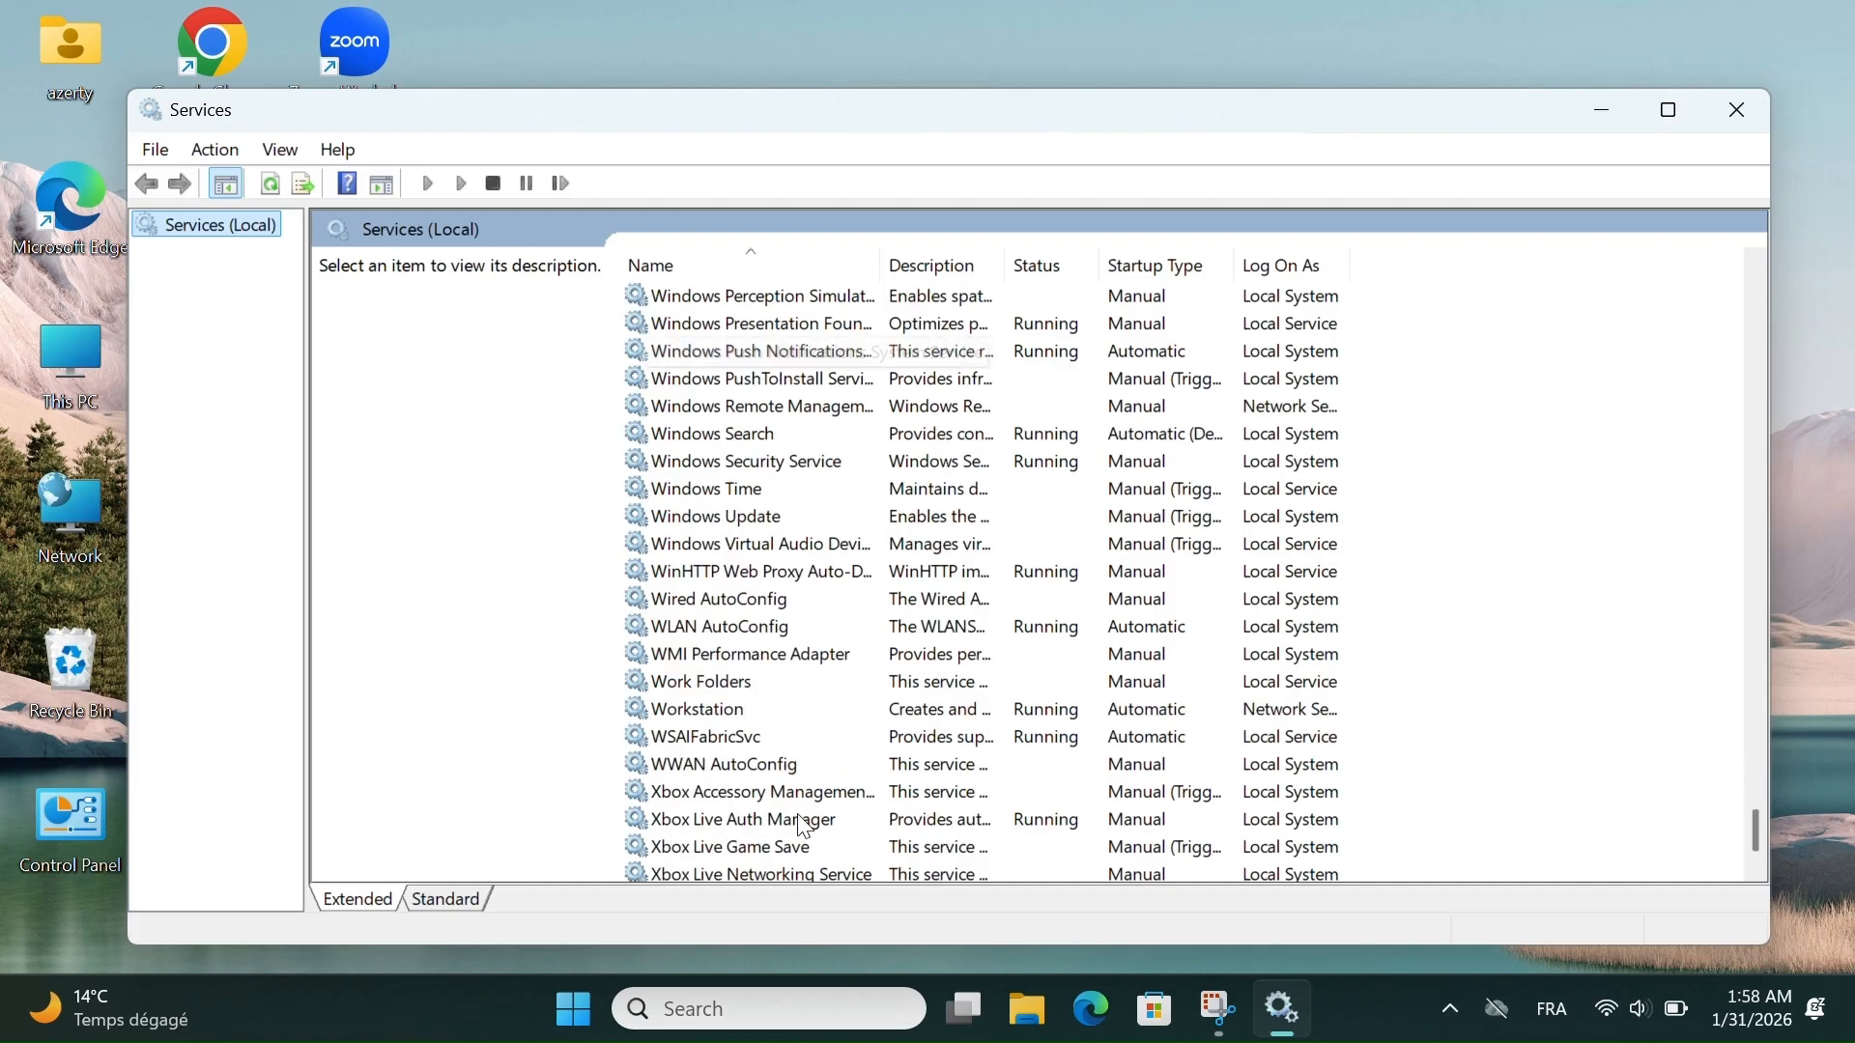
{"action": "scroll", "coordinate": [766, 732], "scroll_direction": "up", "scroll_amount": 5}
{"action": "scroll", "coordinate": [768, 734], "scroll_direction": "up", "scroll_amount": 20}
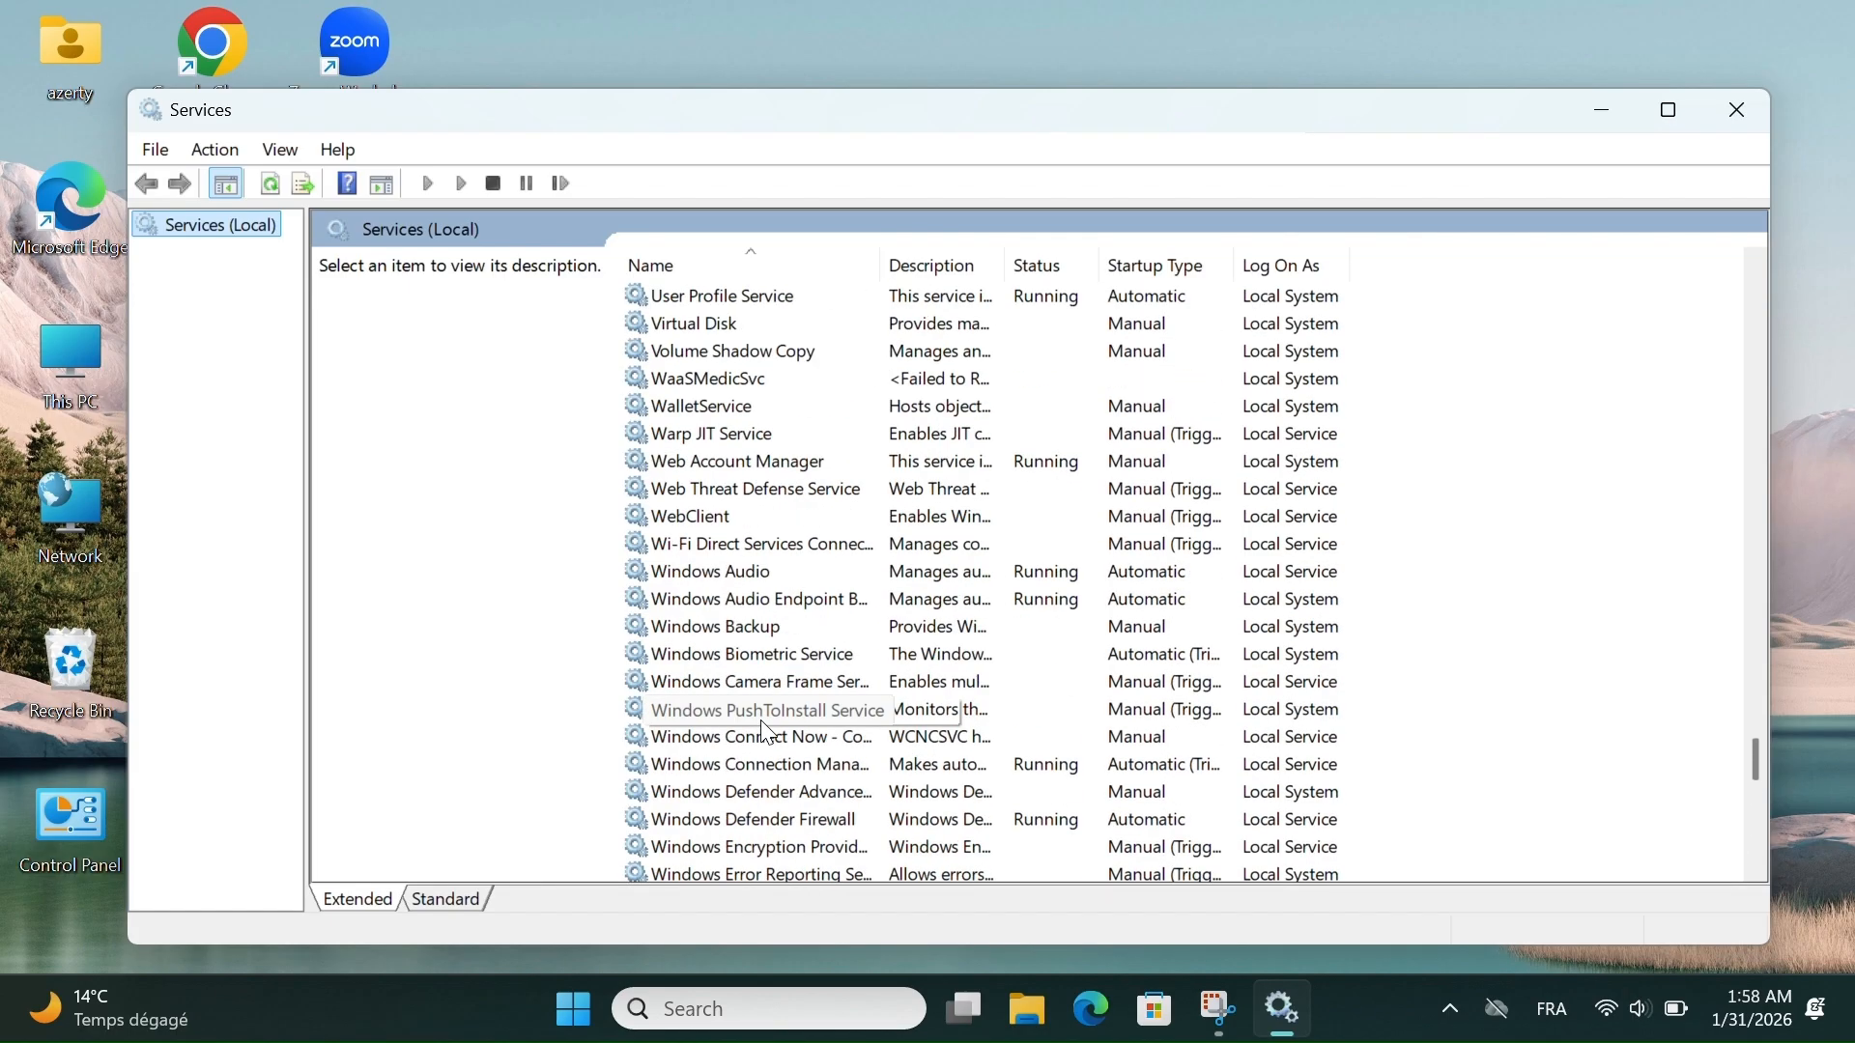
{"action": "scroll", "coordinate": [768, 734], "scroll_direction": "up", "scroll_amount": 10}
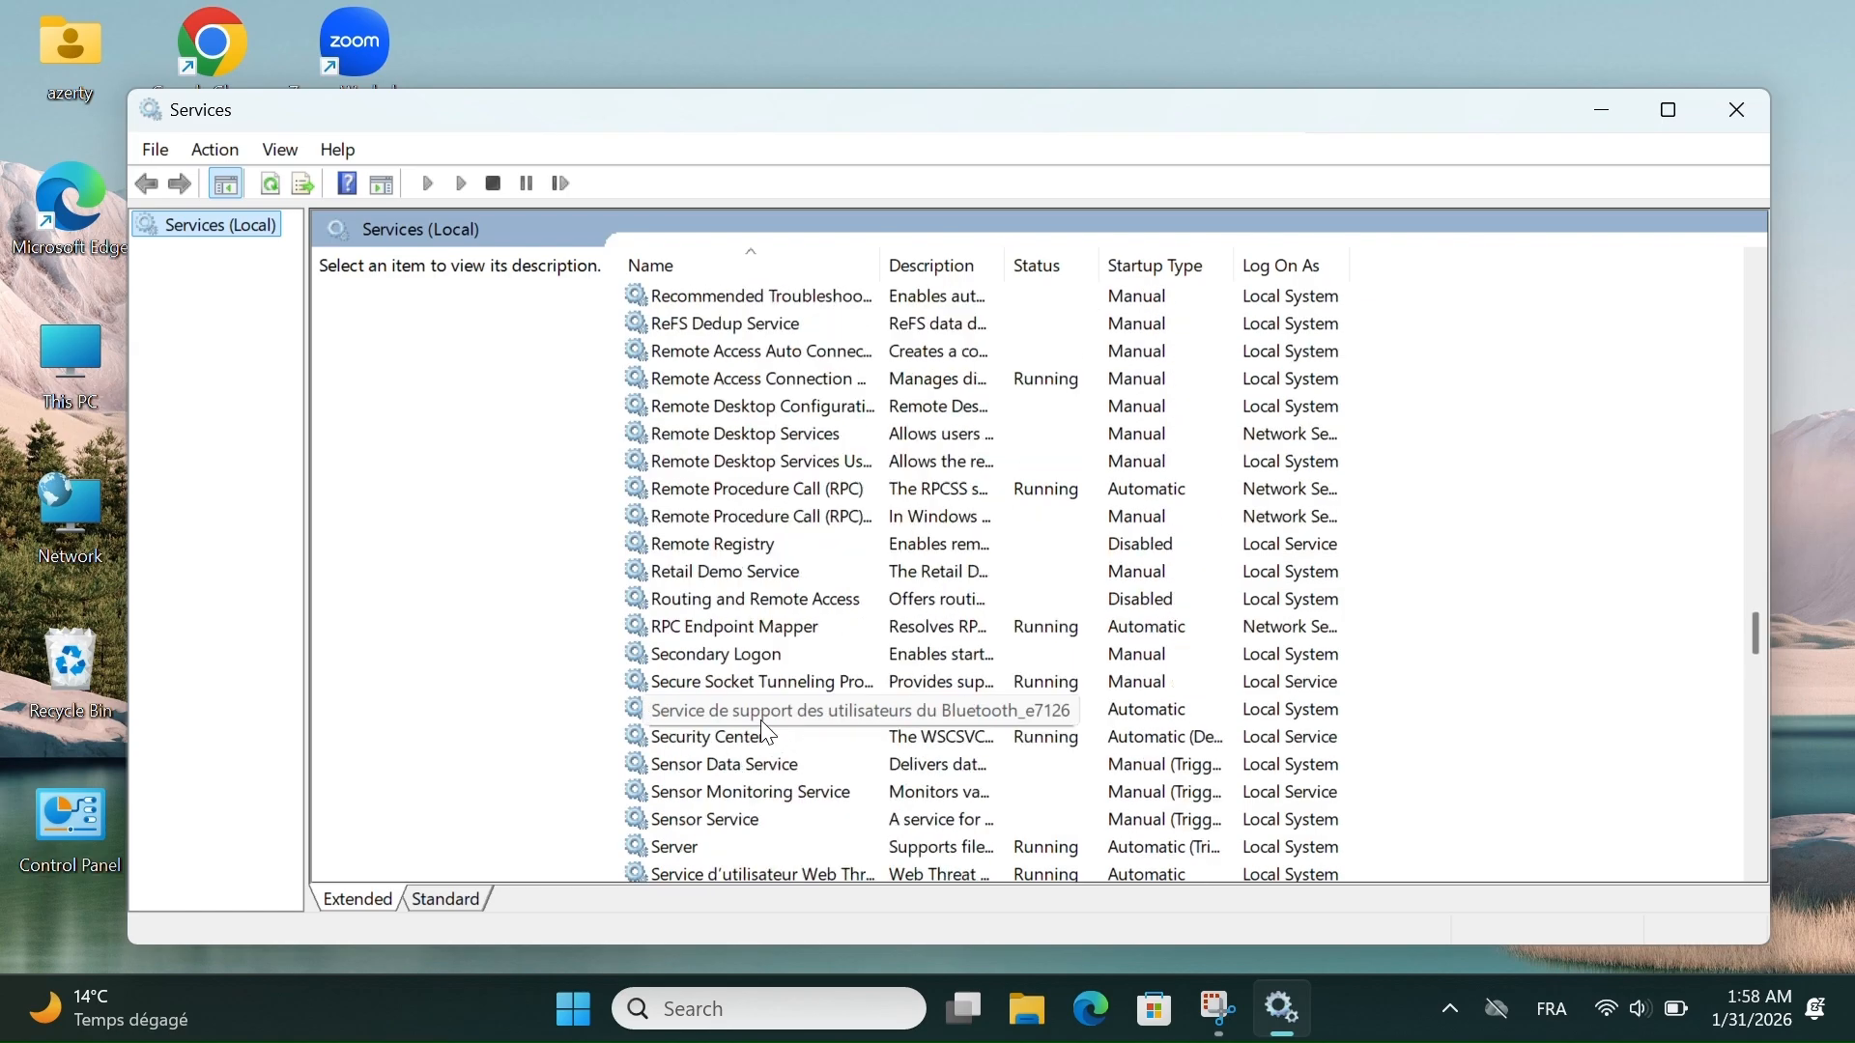
{"action": "scroll", "coordinate": [768, 735], "scroll_direction": "up", "scroll_amount": 20}
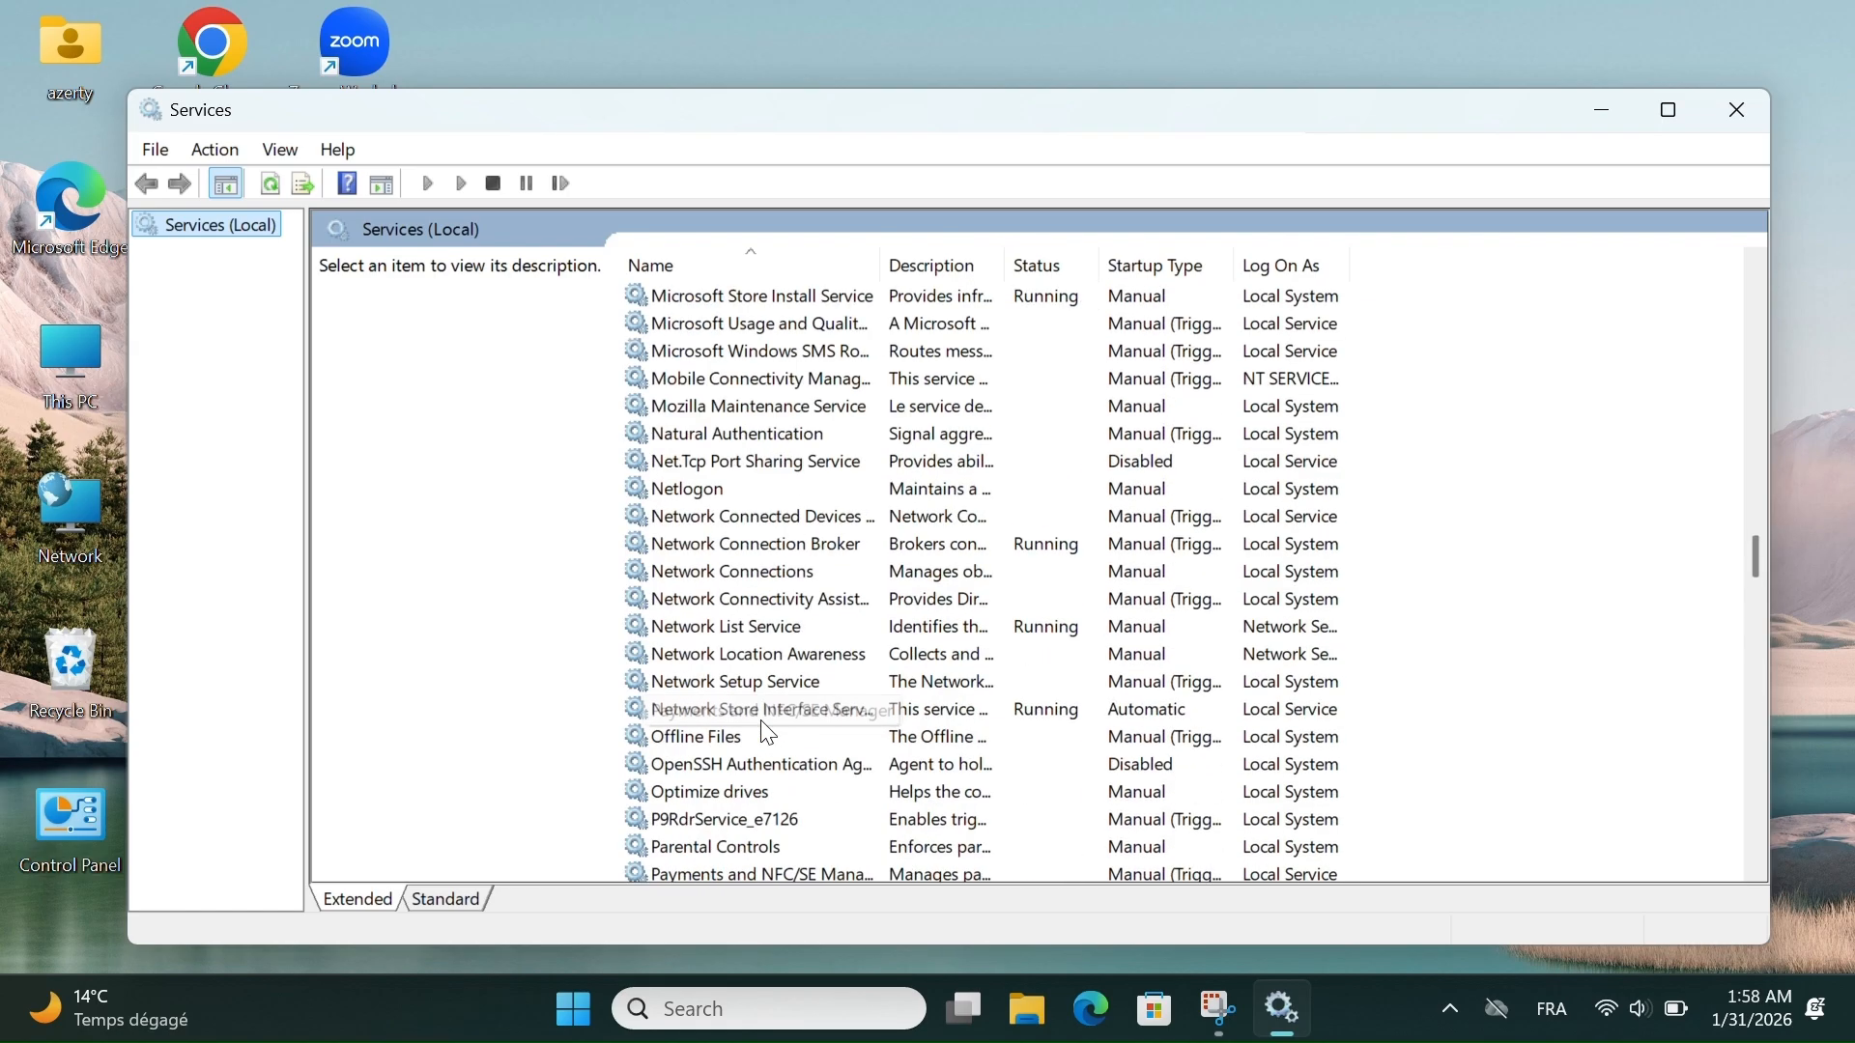
{"action": "scroll", "coordinate": [768, 735], "scroll_direction": "up", "scroll_amount": 1}
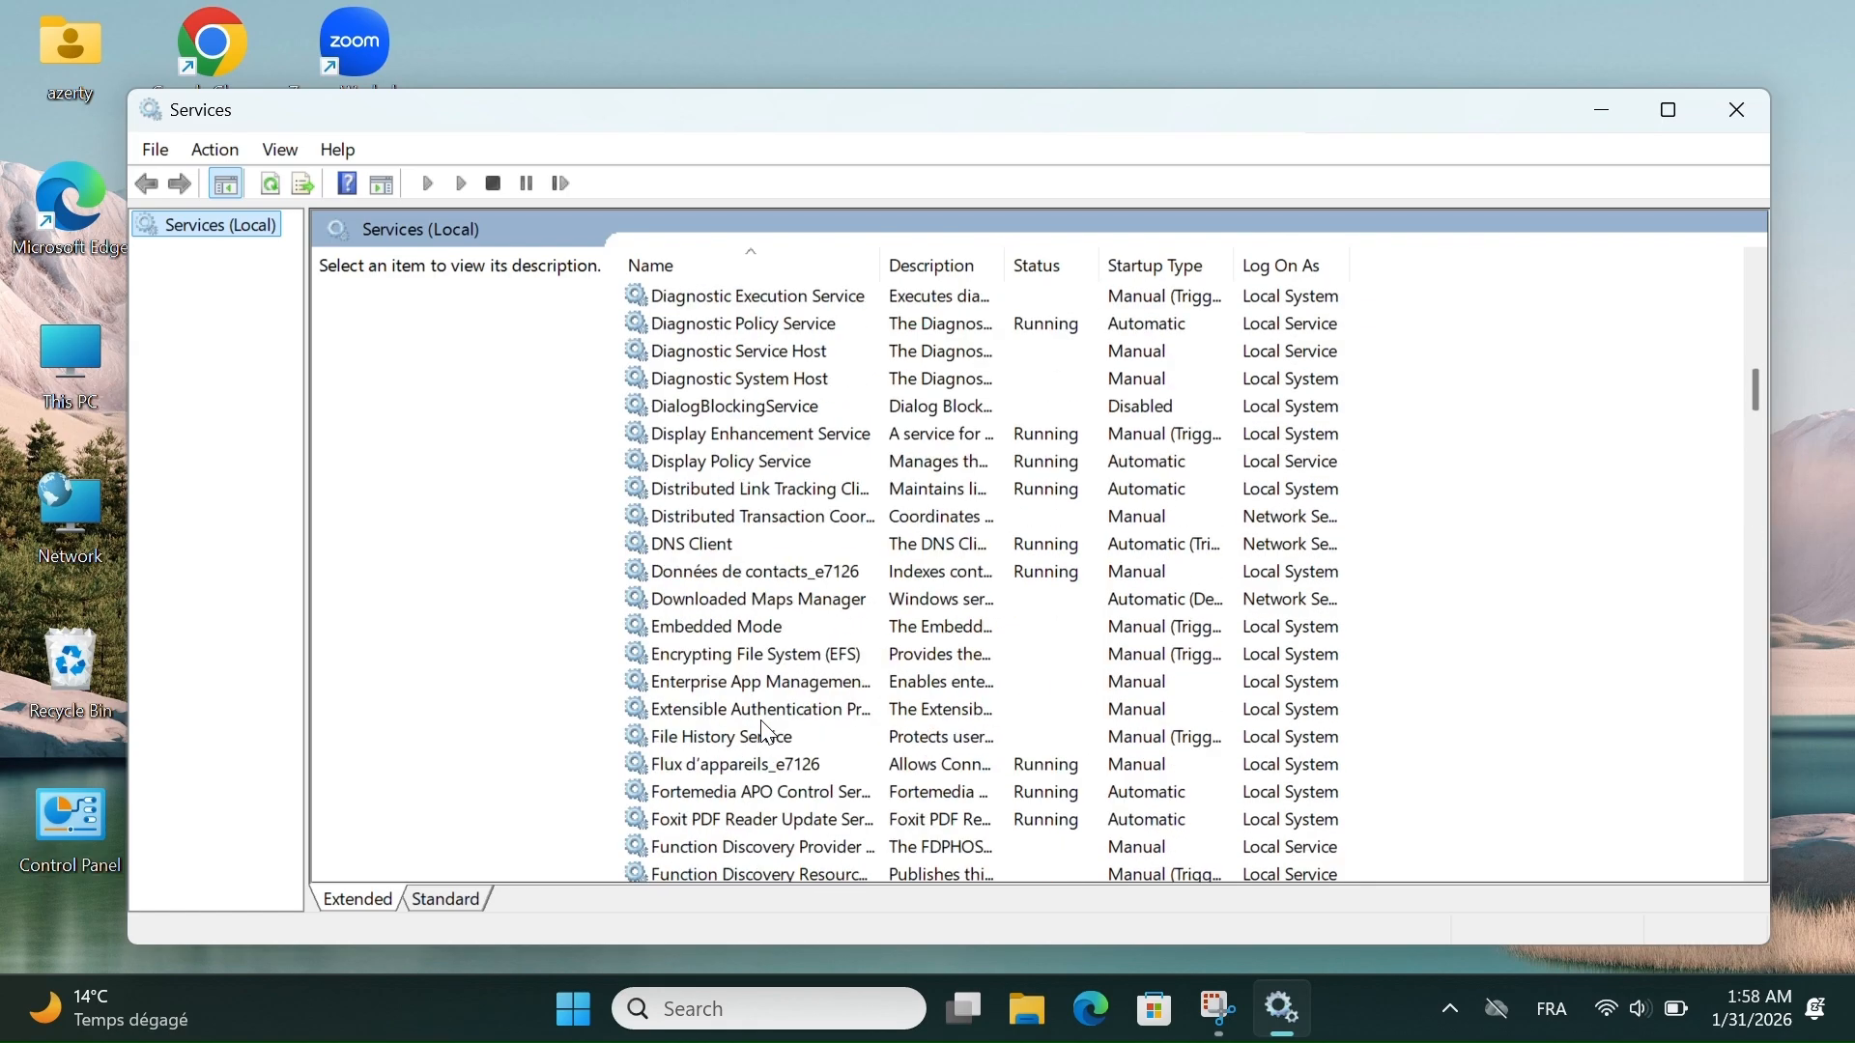
{"action": "scroll", "coordinate": [768, 735], "scroll_direction": "down", "scroll_amount": 5}
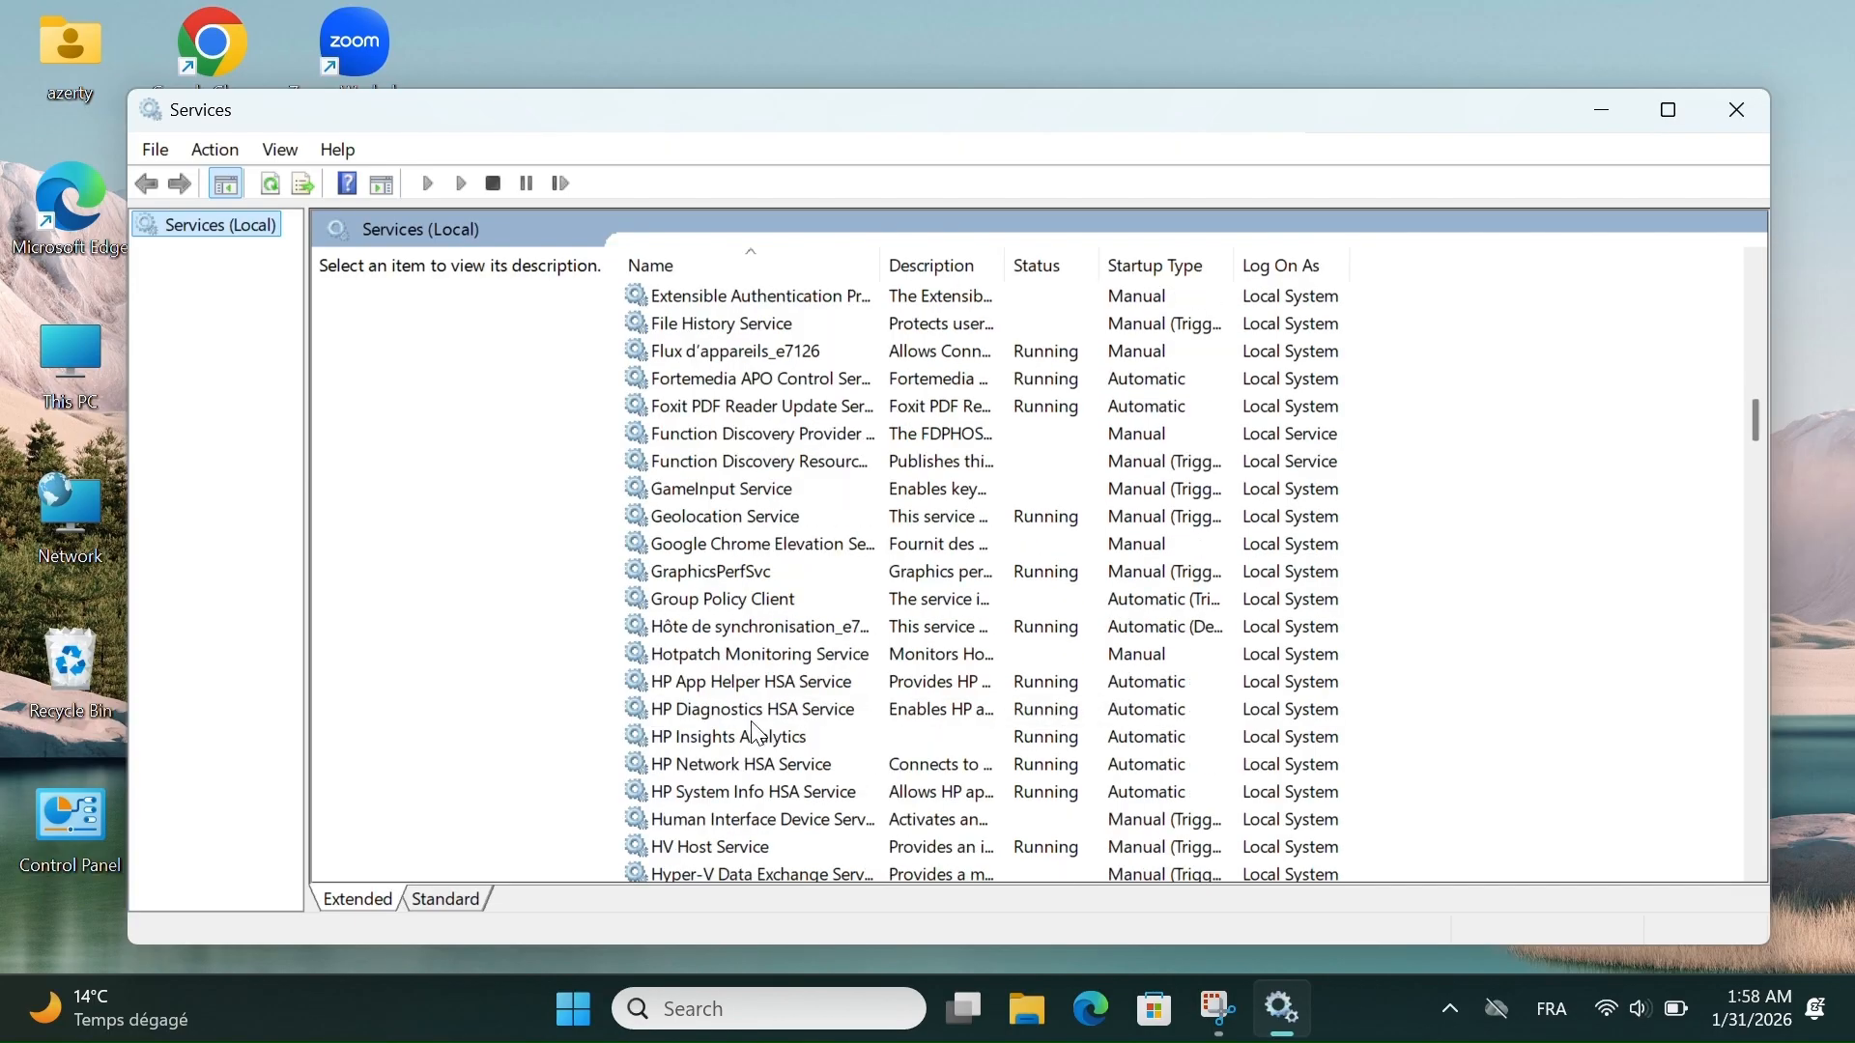
{"action": "scroll", "coordinate": [758, 734], "scroll_direction": "up", "scroll_amount": 20}
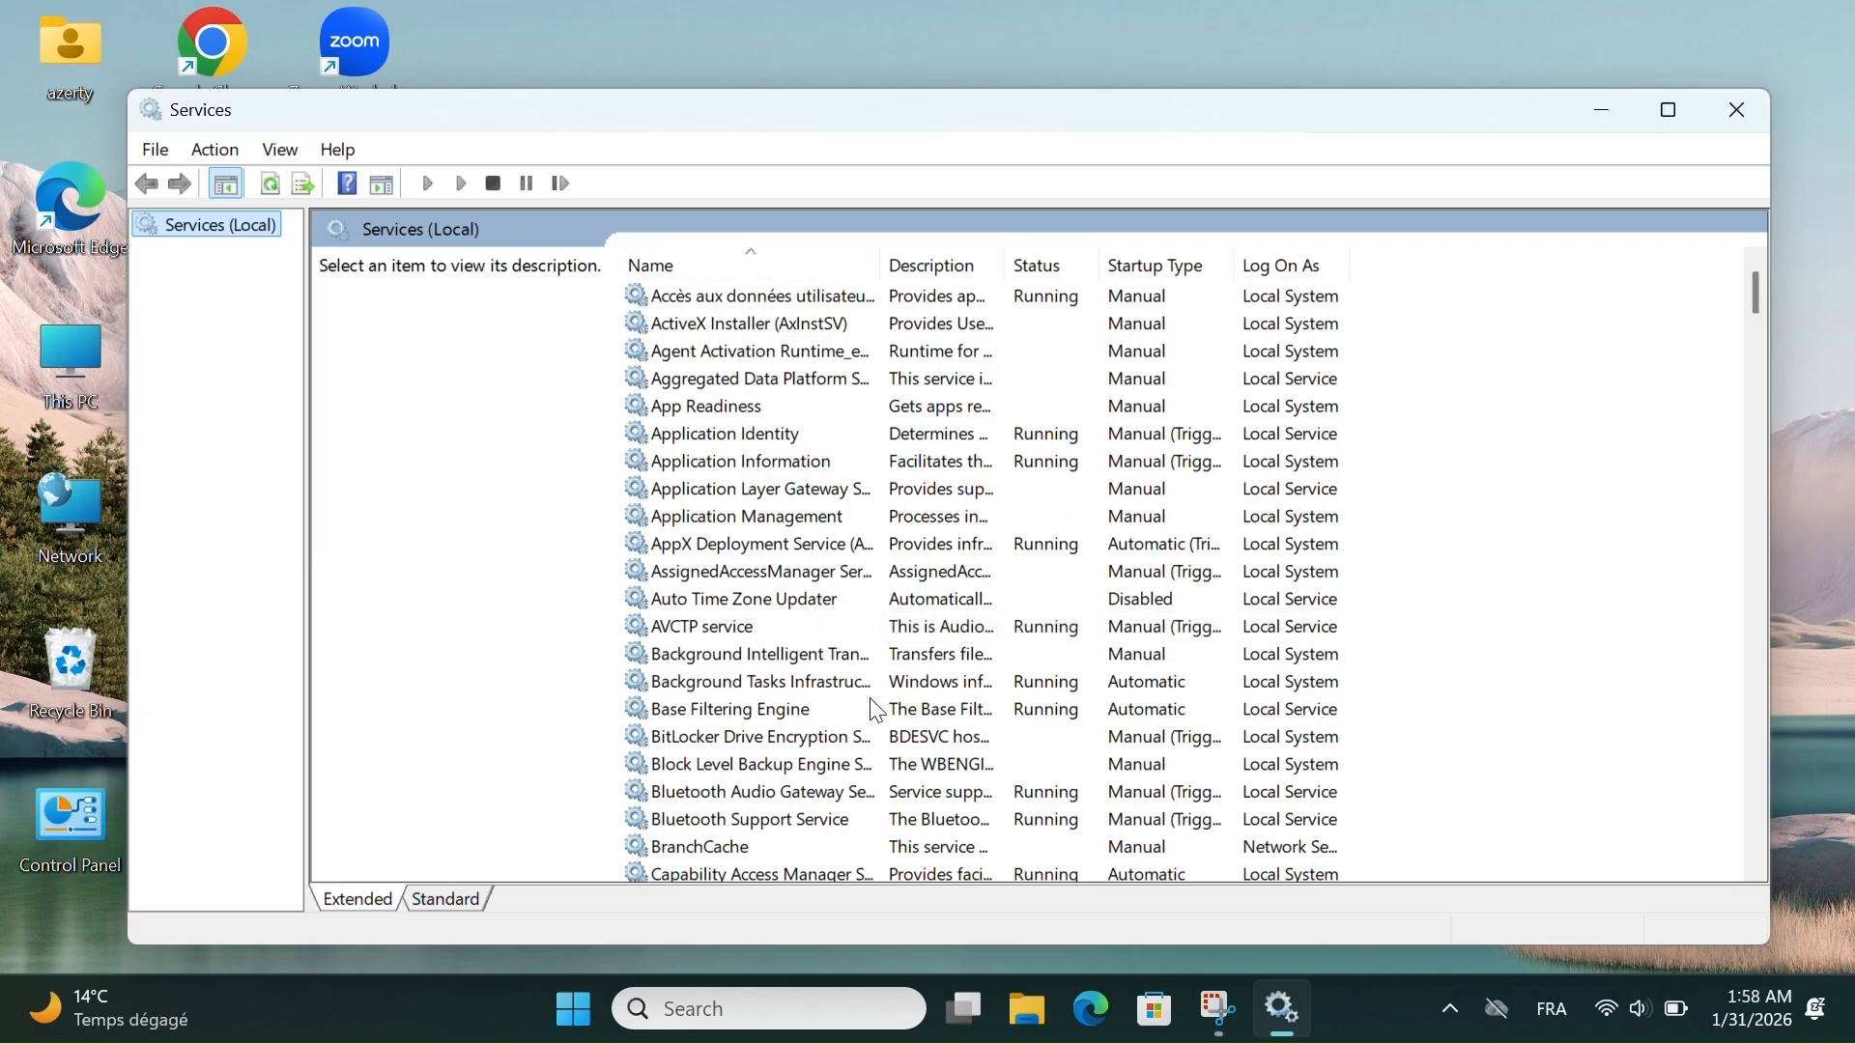
- Inspect the startup type options of the Cellular Time service without changing them, and close the Services console
{"action": "scroll", "coordinate": [876, 712], "scroll_direction": "down", "scroll_amount": 2}
{"action": "double_click", "coordinate": [739, 766]}
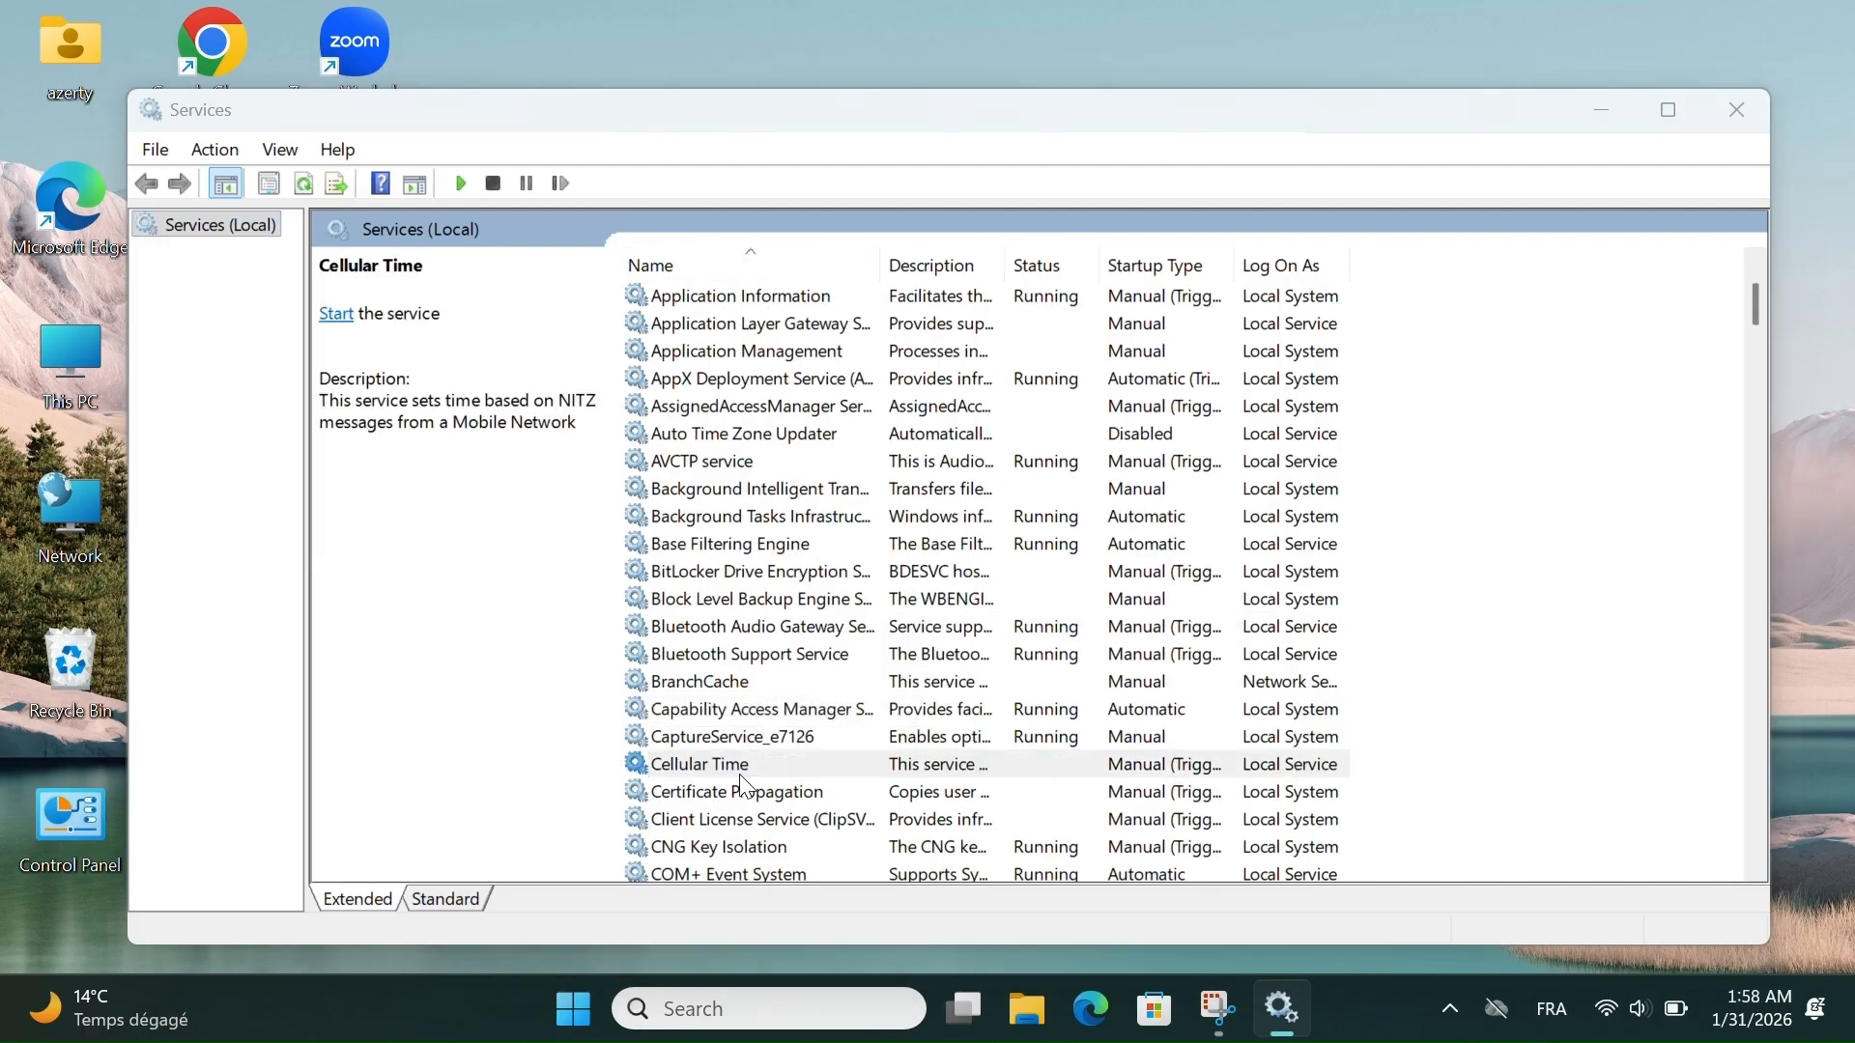
{"action": "left_click", "coordinate": [947, 505]}
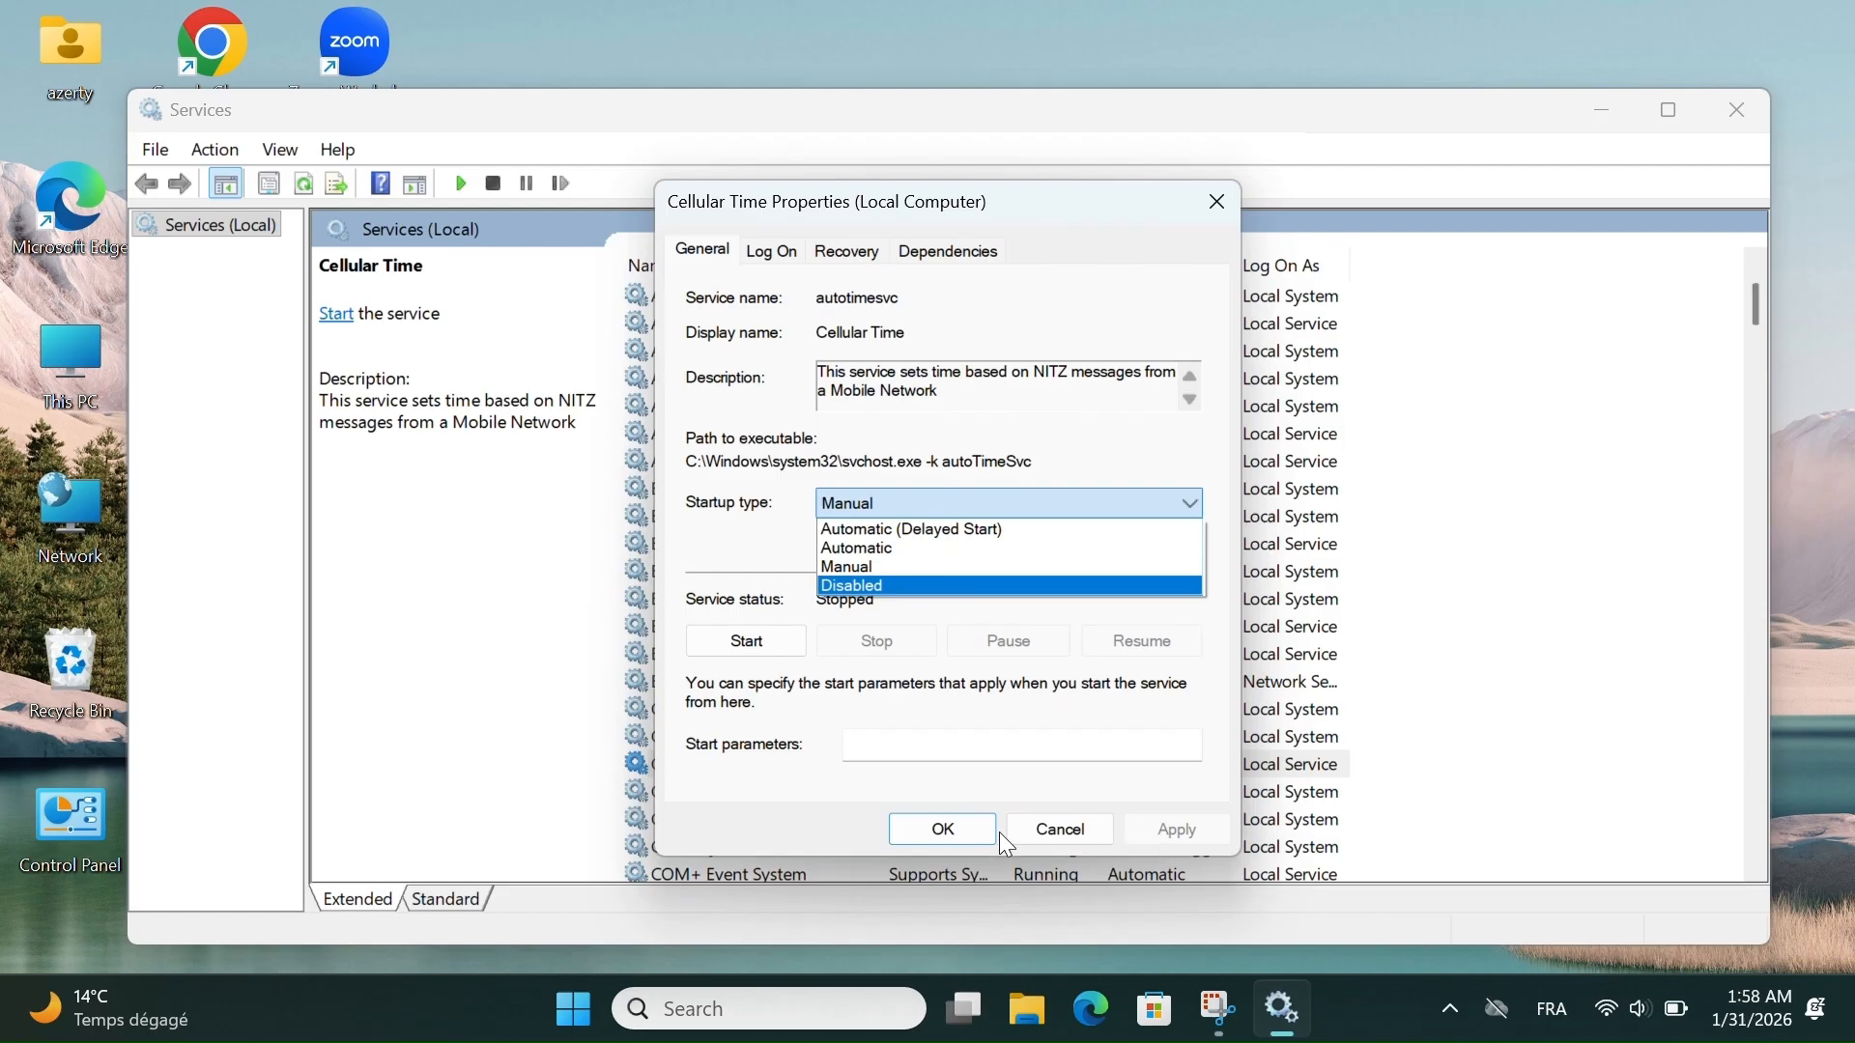
{"action": "left_click", "coordinate": [1066, 828]}
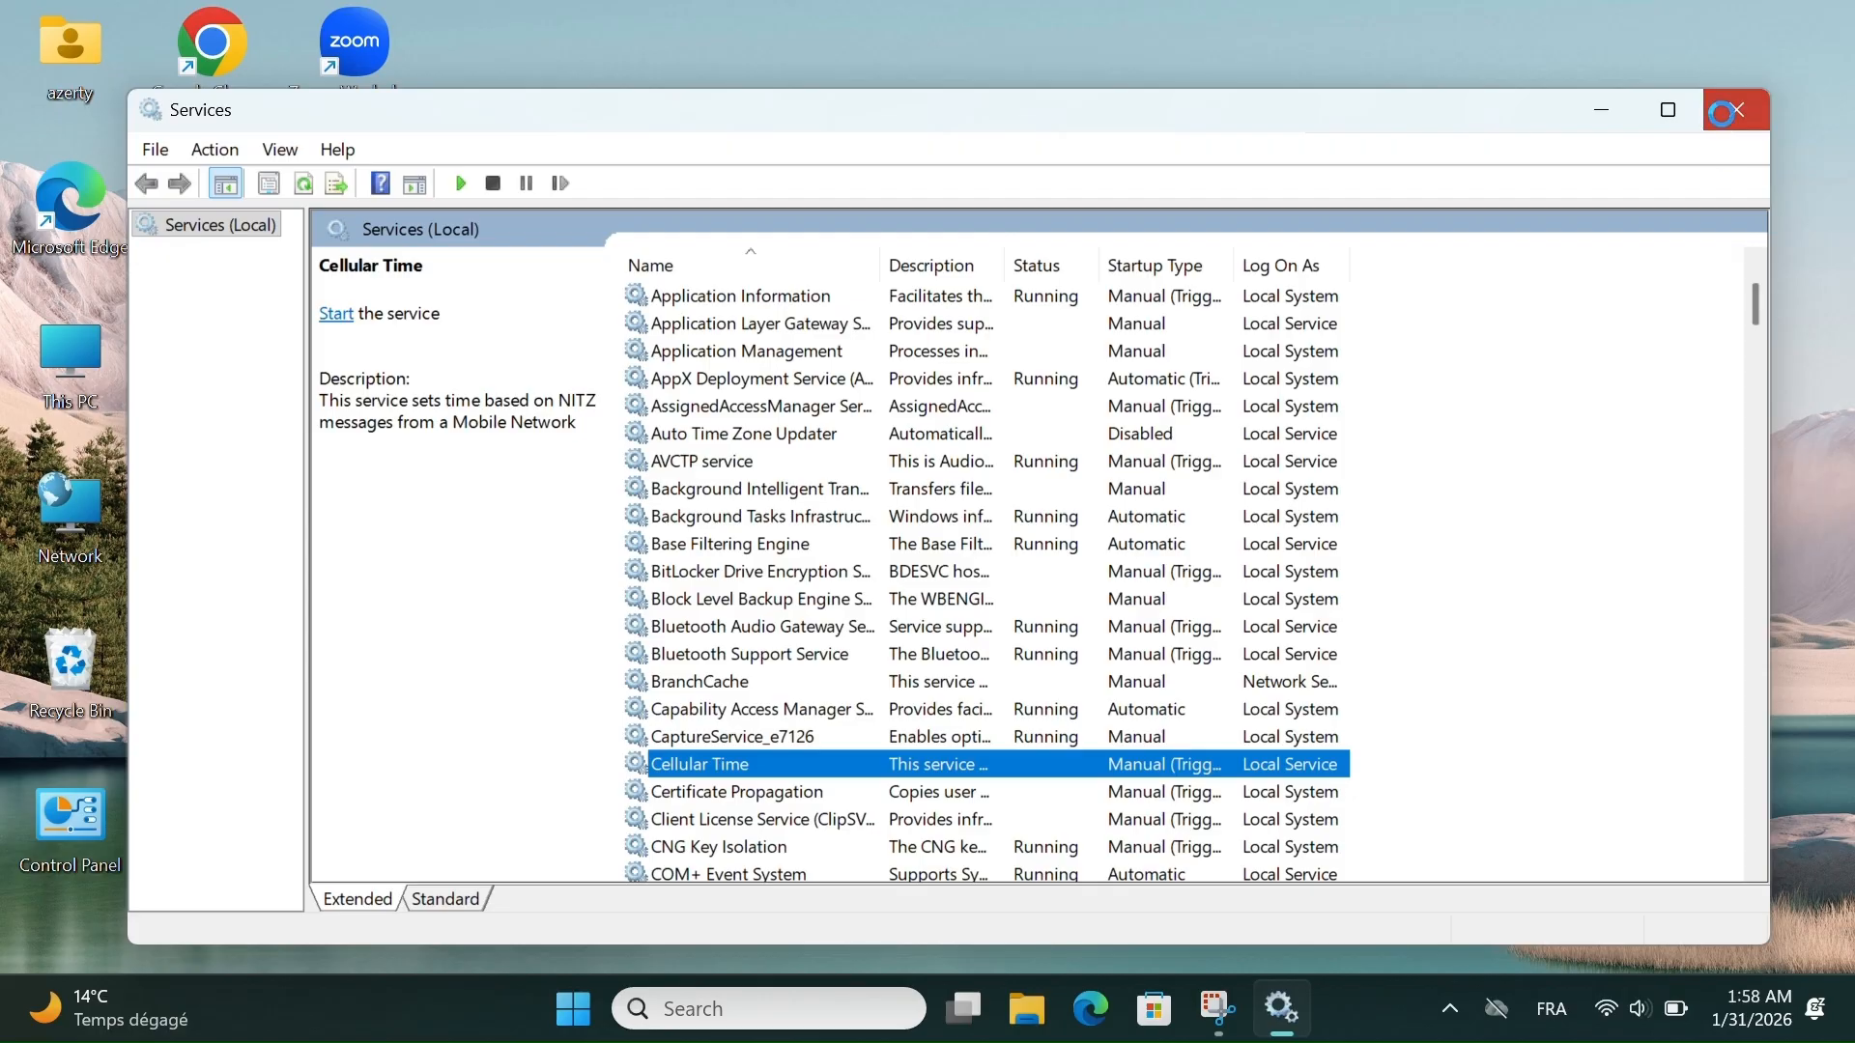
{"action": "left_click", "coordinate": [1725, 112]}
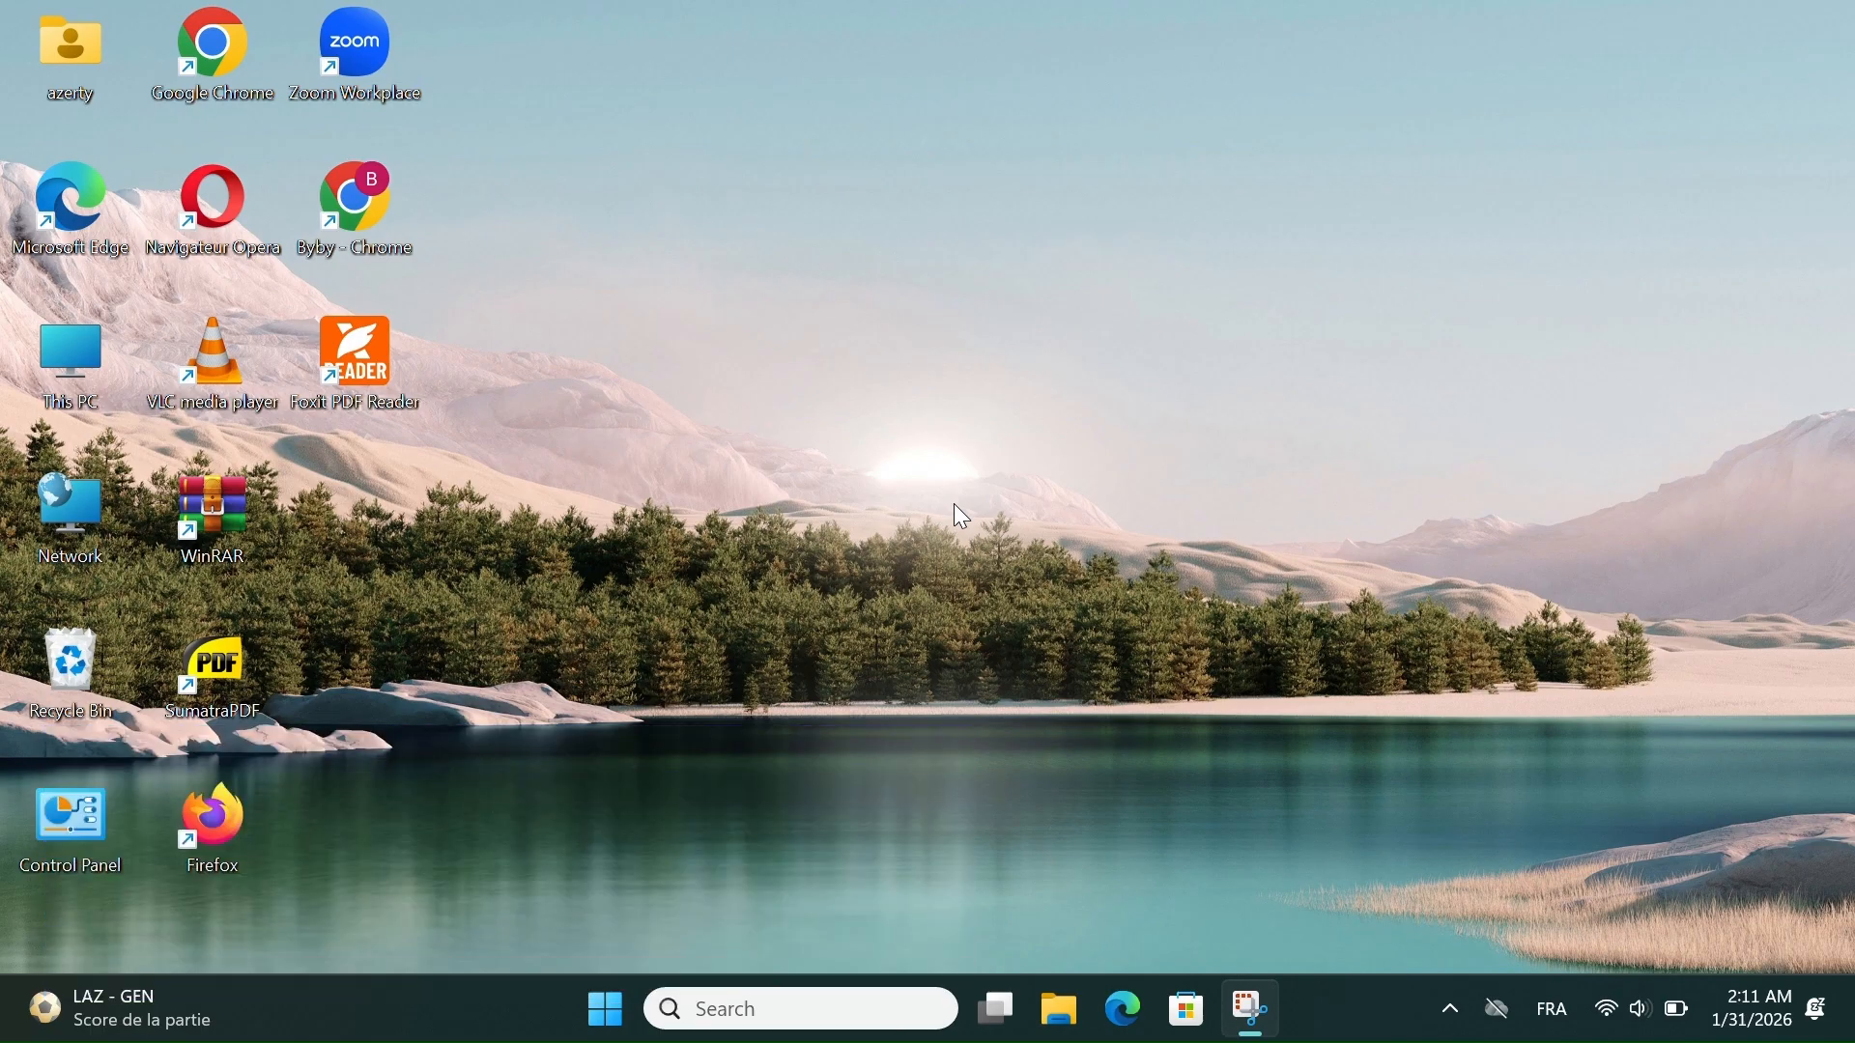
- Open Calculator by running the calc command, and move its window closer to the middle of the desktop
{"action": "key", "text": "super+r"}
{"action": "type", "text": "ca"}
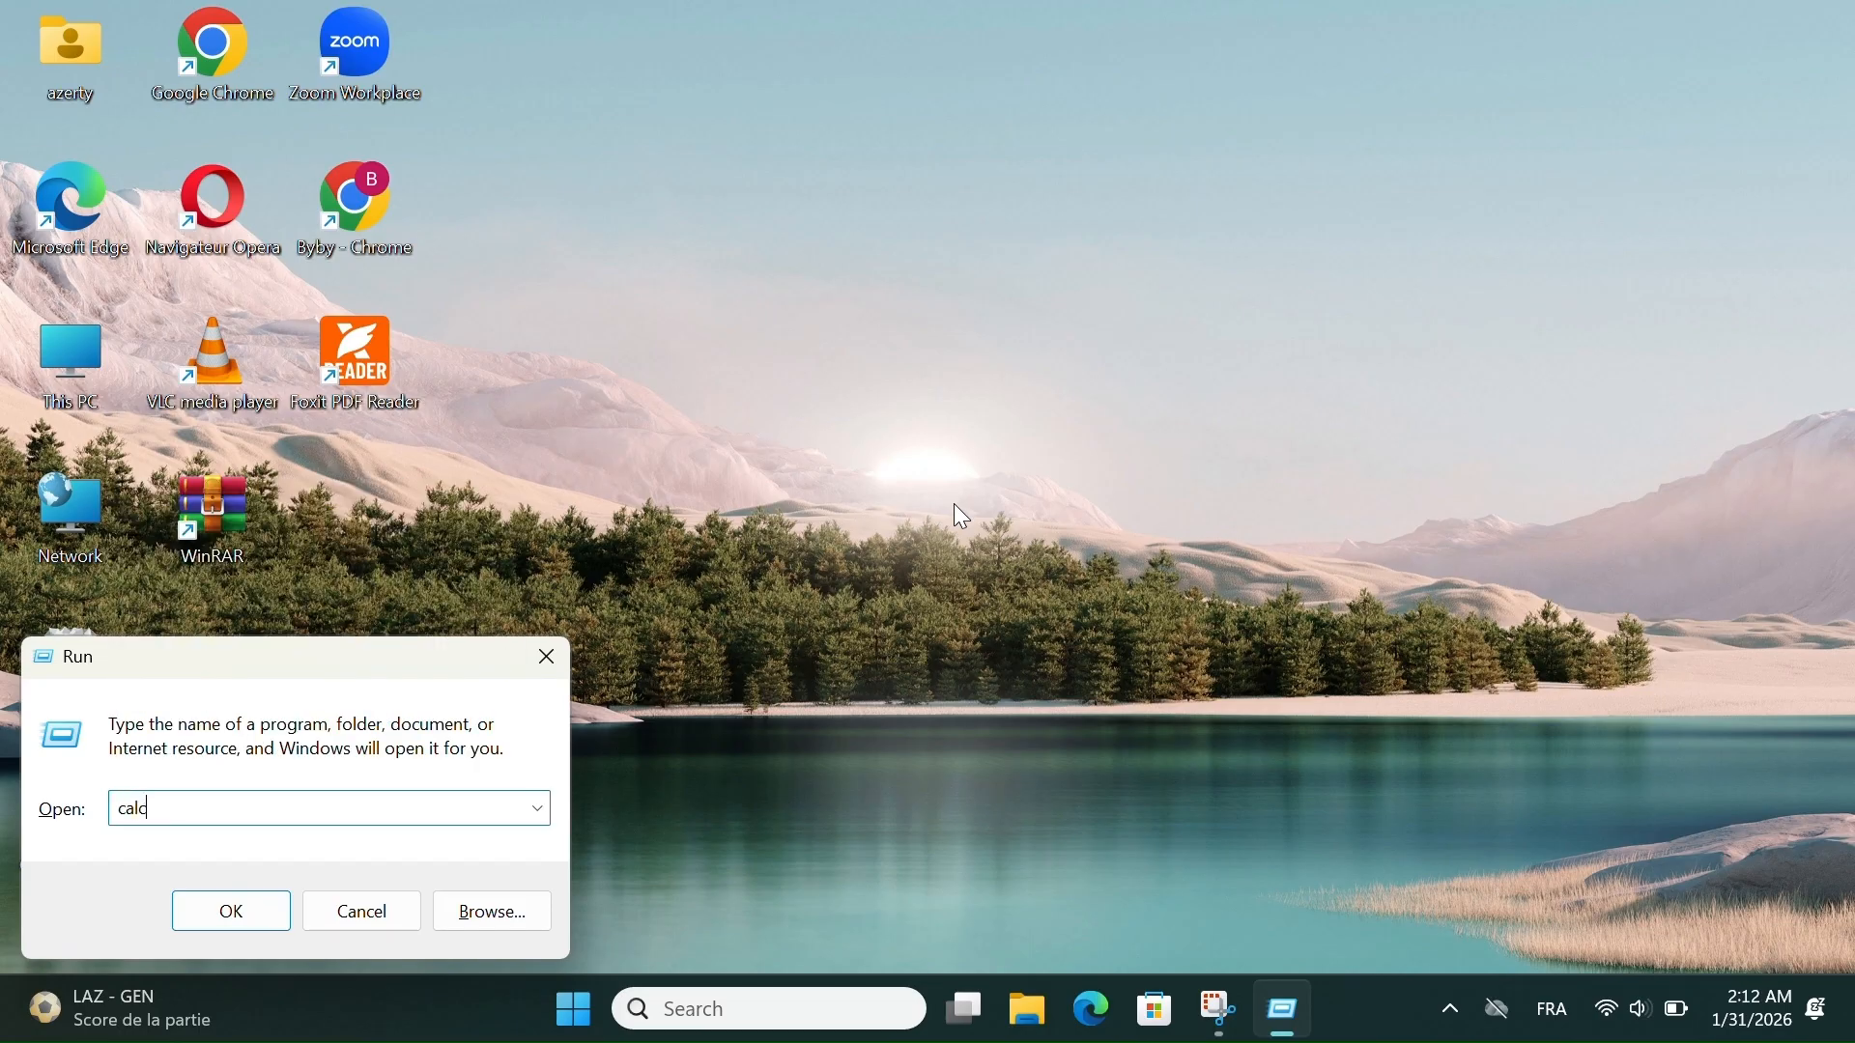
{"action": "key", "text": "Return"}
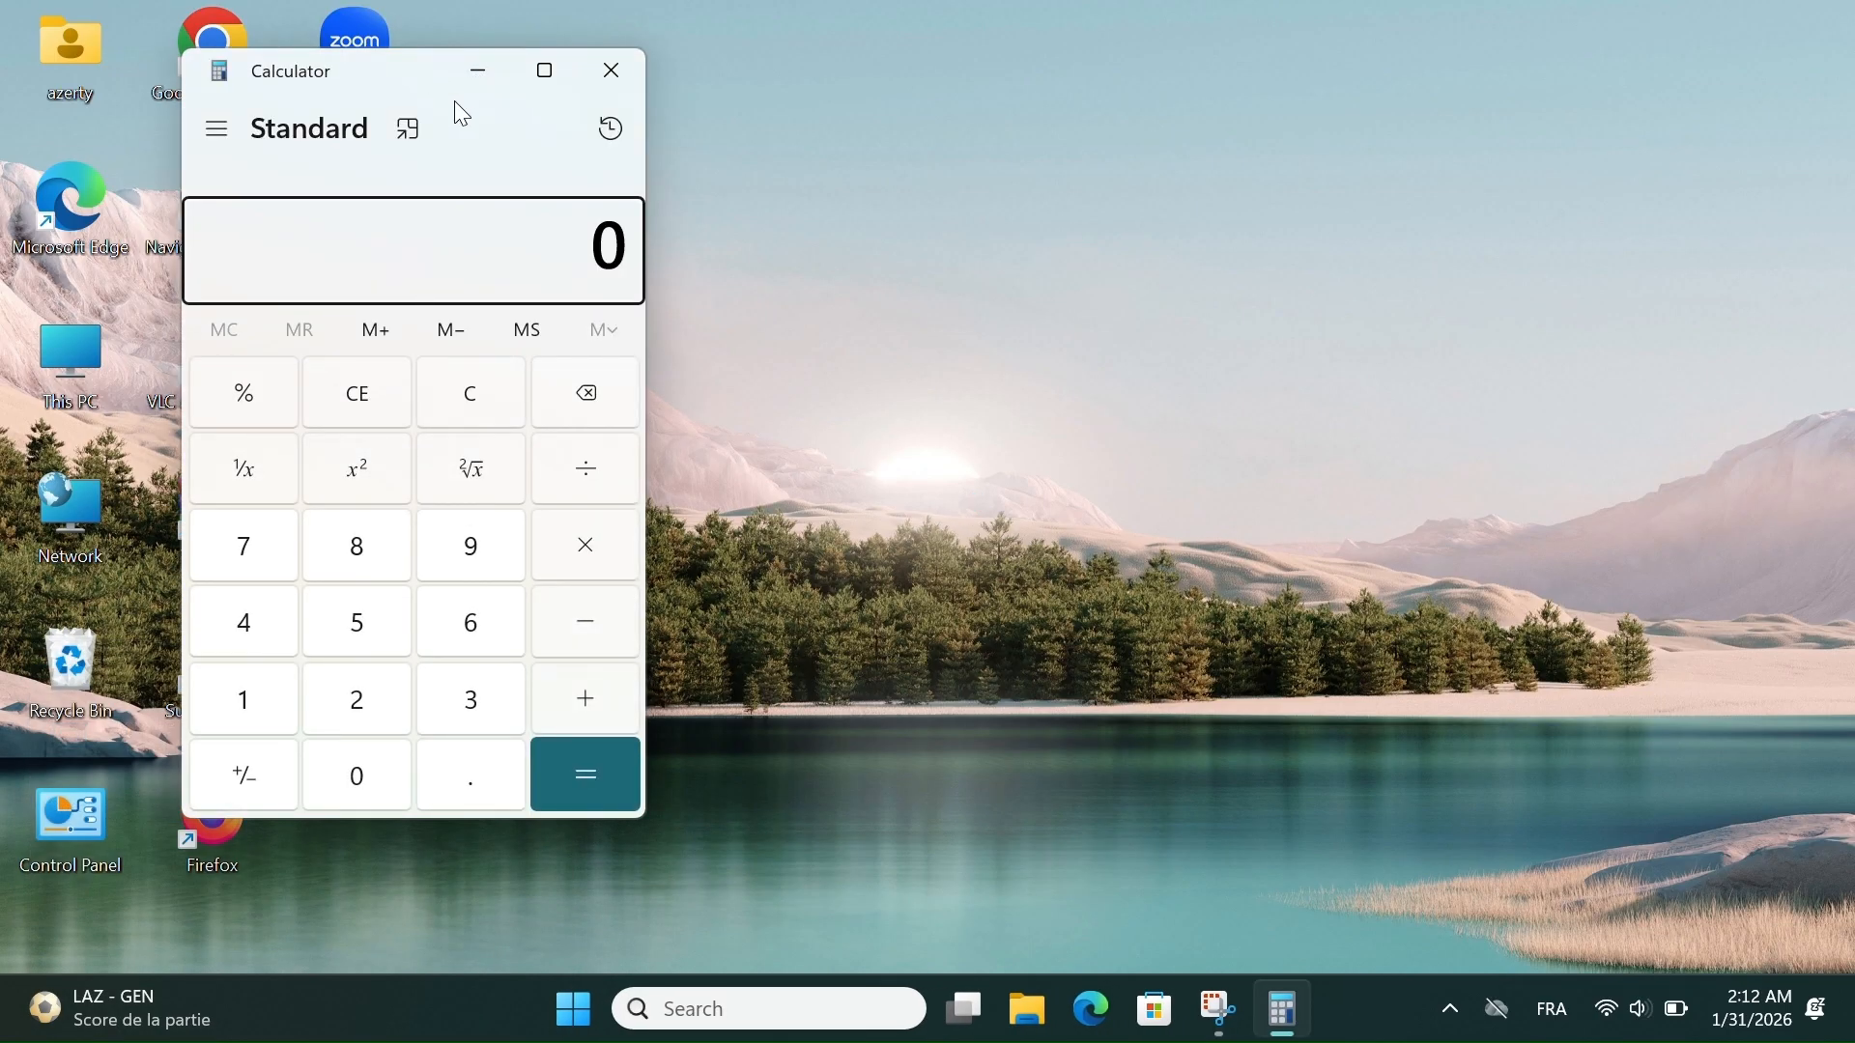
{"action": "left_click_drag", "start_coordinate": [454, 77], "coordinate": [613, 199]}
- Calculate 999 × 999 in the standard calculator
{"action": "left_click", "coordinate": [661, 680]}
{"action": "left_click", "coordinate": [661, 680]}
{"action": "left_click", "coordinate": [667, 680]}
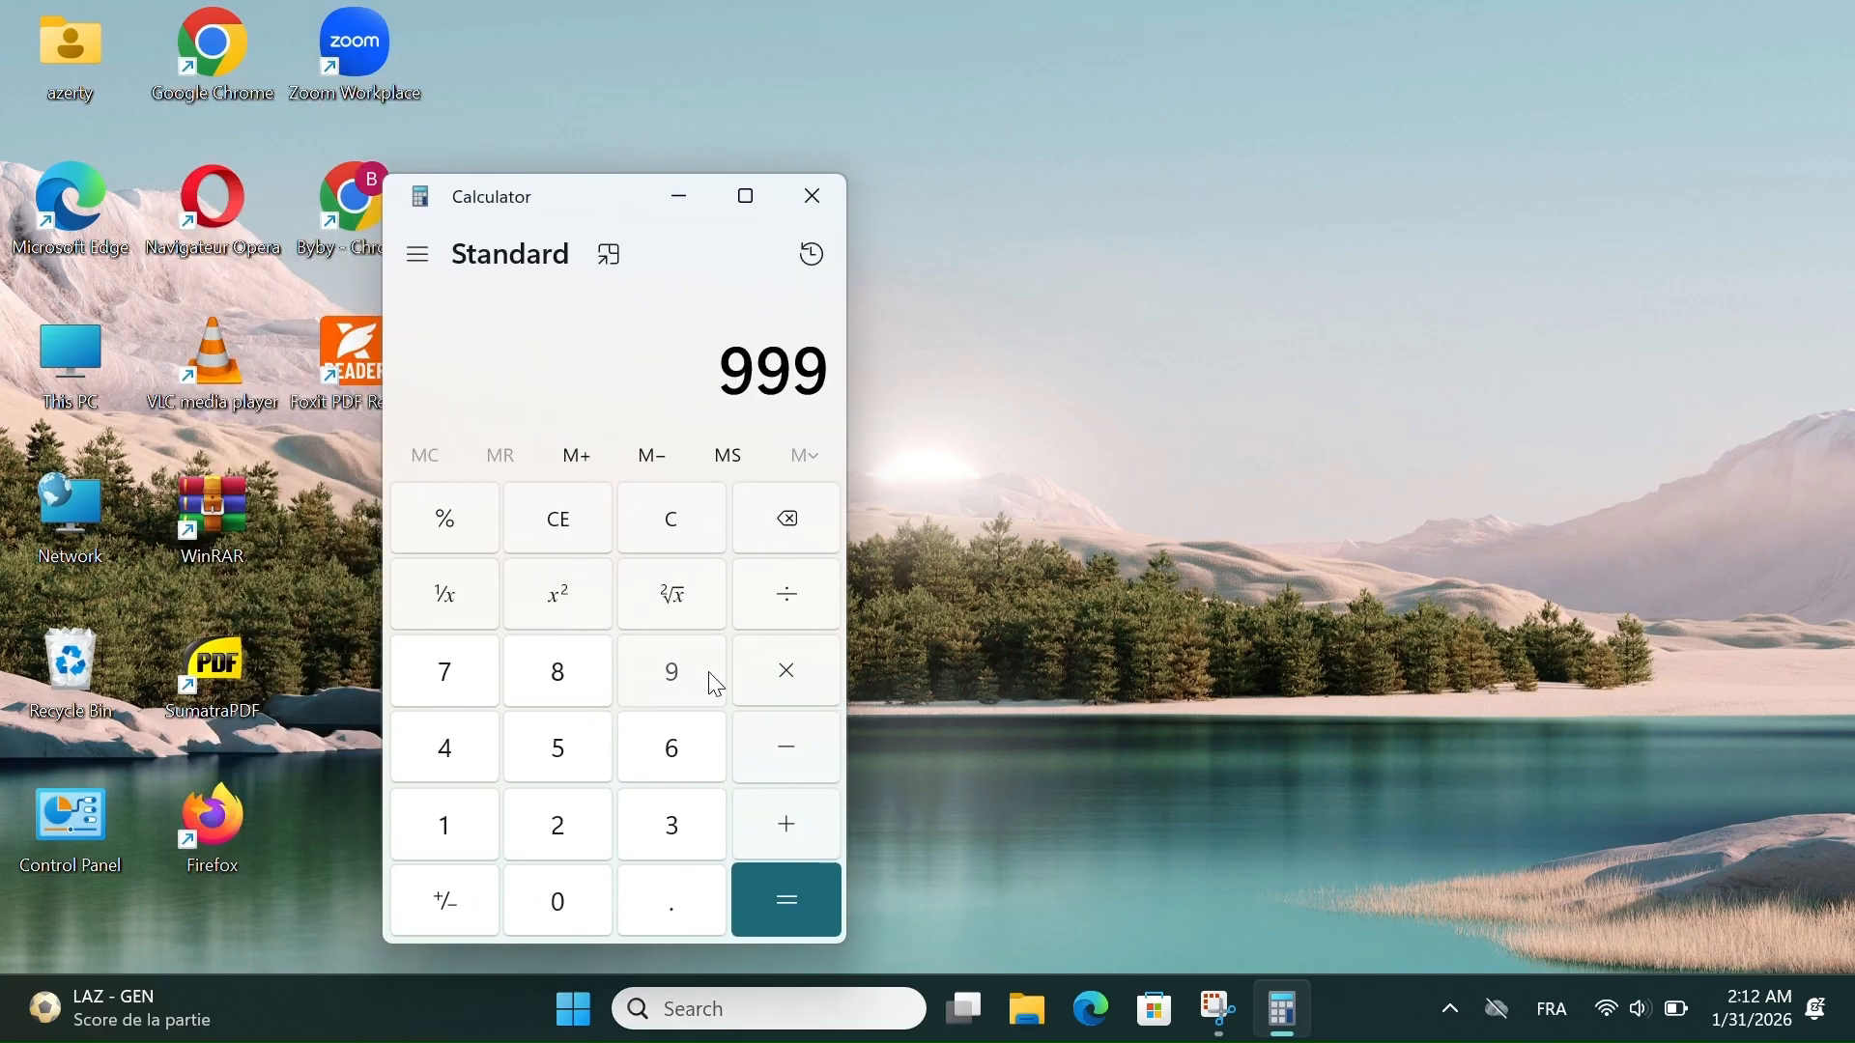
{"action": "left_click", "coordinate": [791, 678]}
{"action": "left_click", "coordinate": [691, 682]}
{"action": "left_click", "coordinate": [687, 675]}
{"action": "left_click", "coordinate": [687, 675]}
{"action": "left_click", "coordinate": [802, 924]}
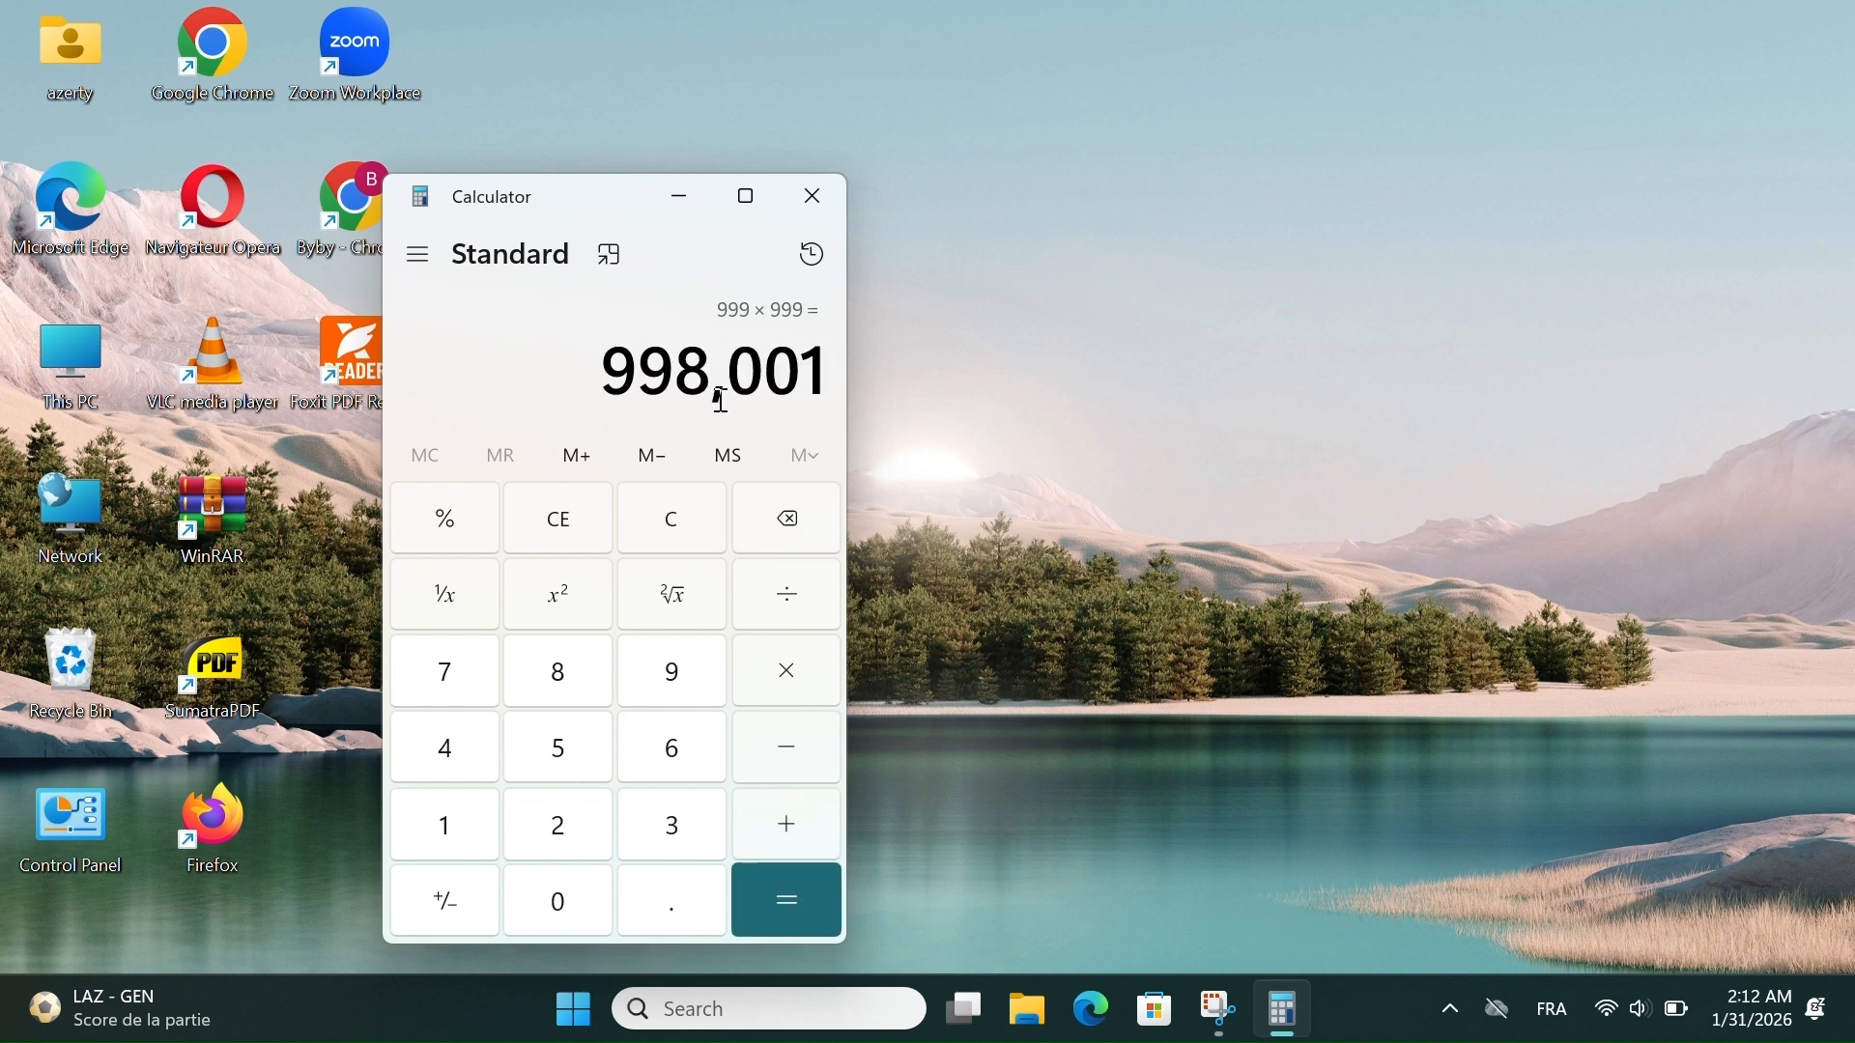
- View the calculation history, dismiss it and close Calculator
{"action": "left_click", "coordinate": [811, 257]}
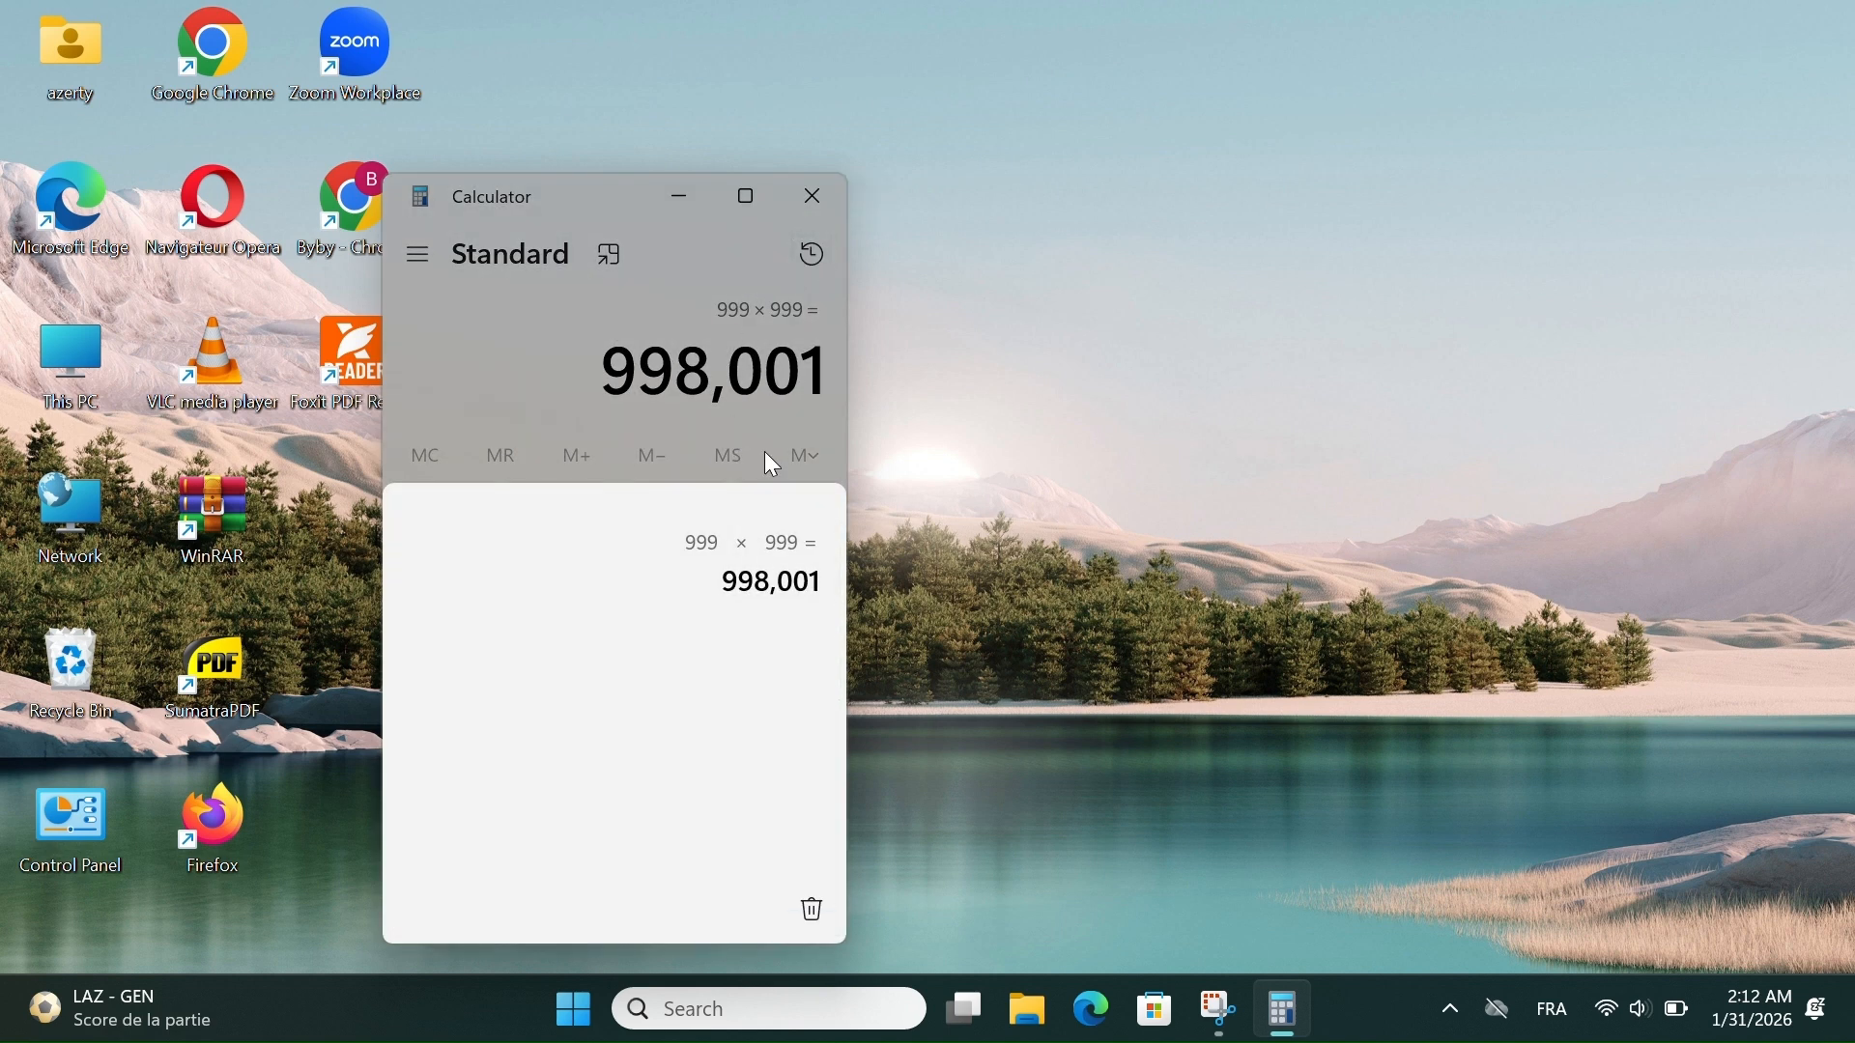
{"action": "left_click", "coordinate": [773, 466]}
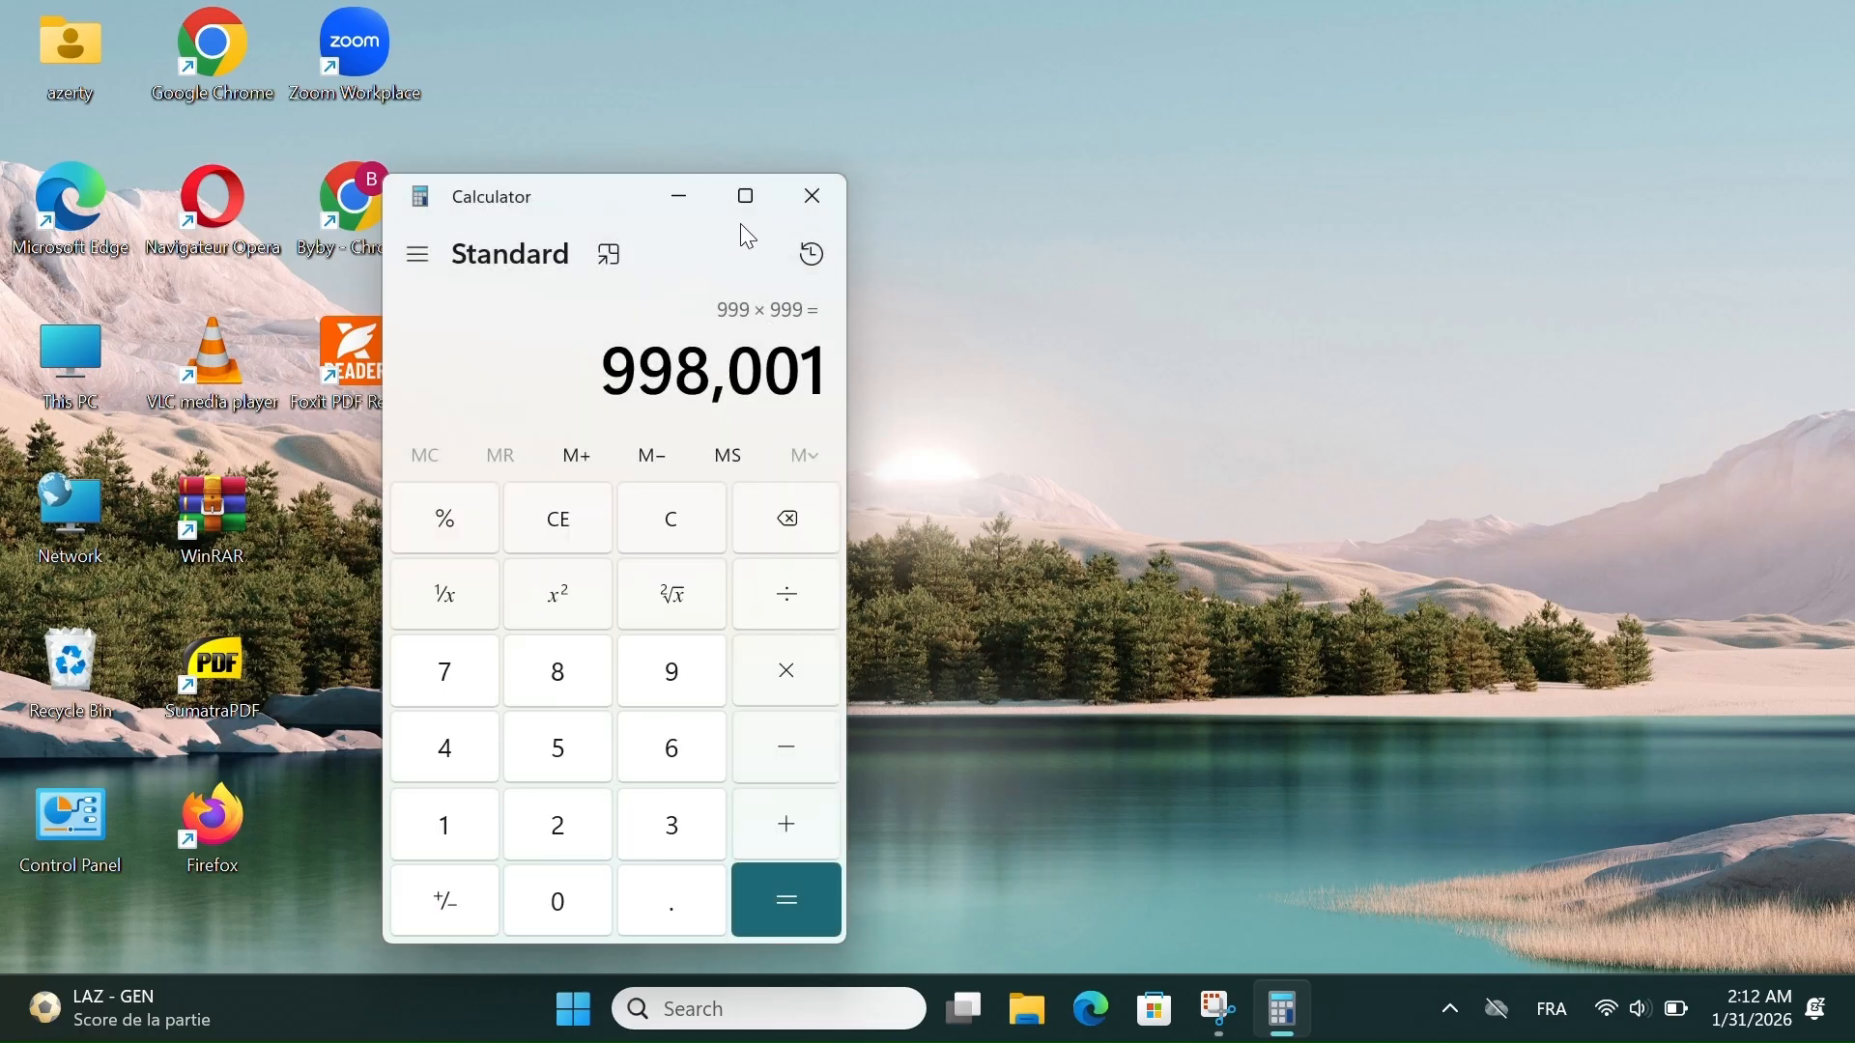
{"action": "left_click", "coordinate": [811, 197]}
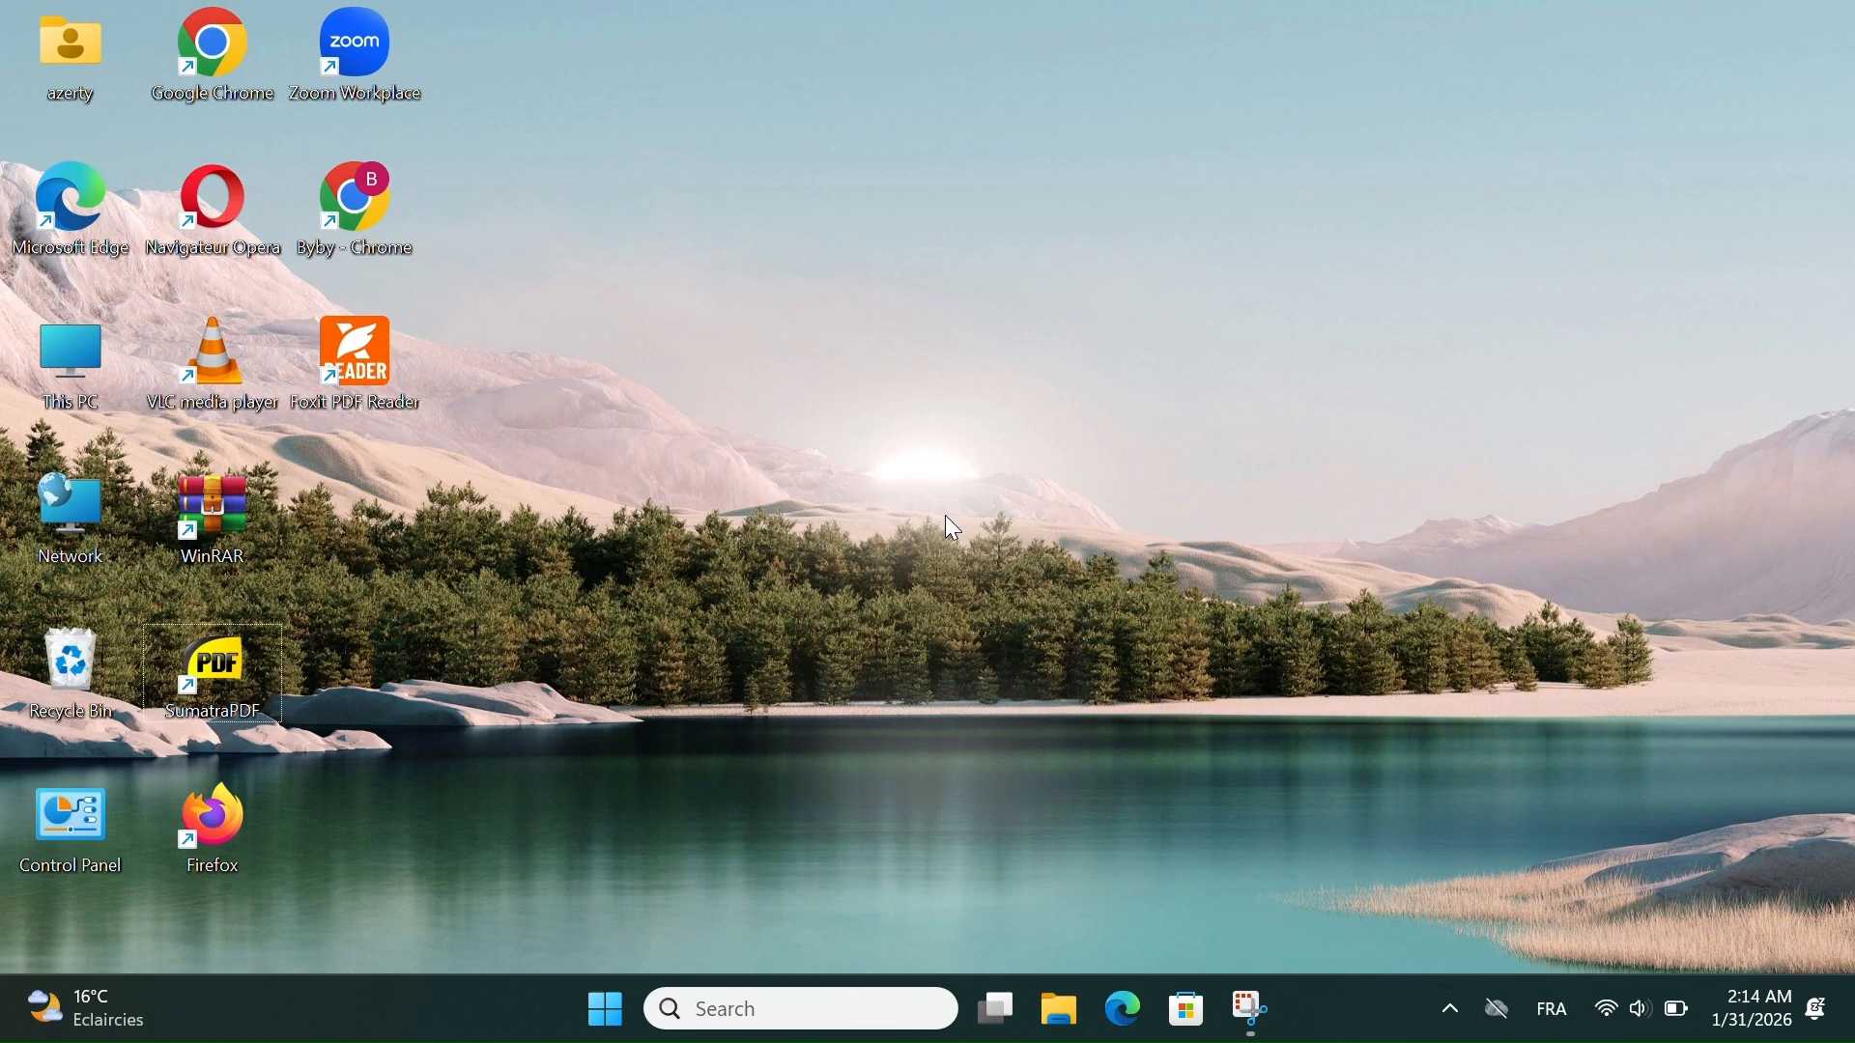
- Open a Command Prompt by running the cmd command, and reposition its window on the desktop
{"action": "key", "text": "super+r"}
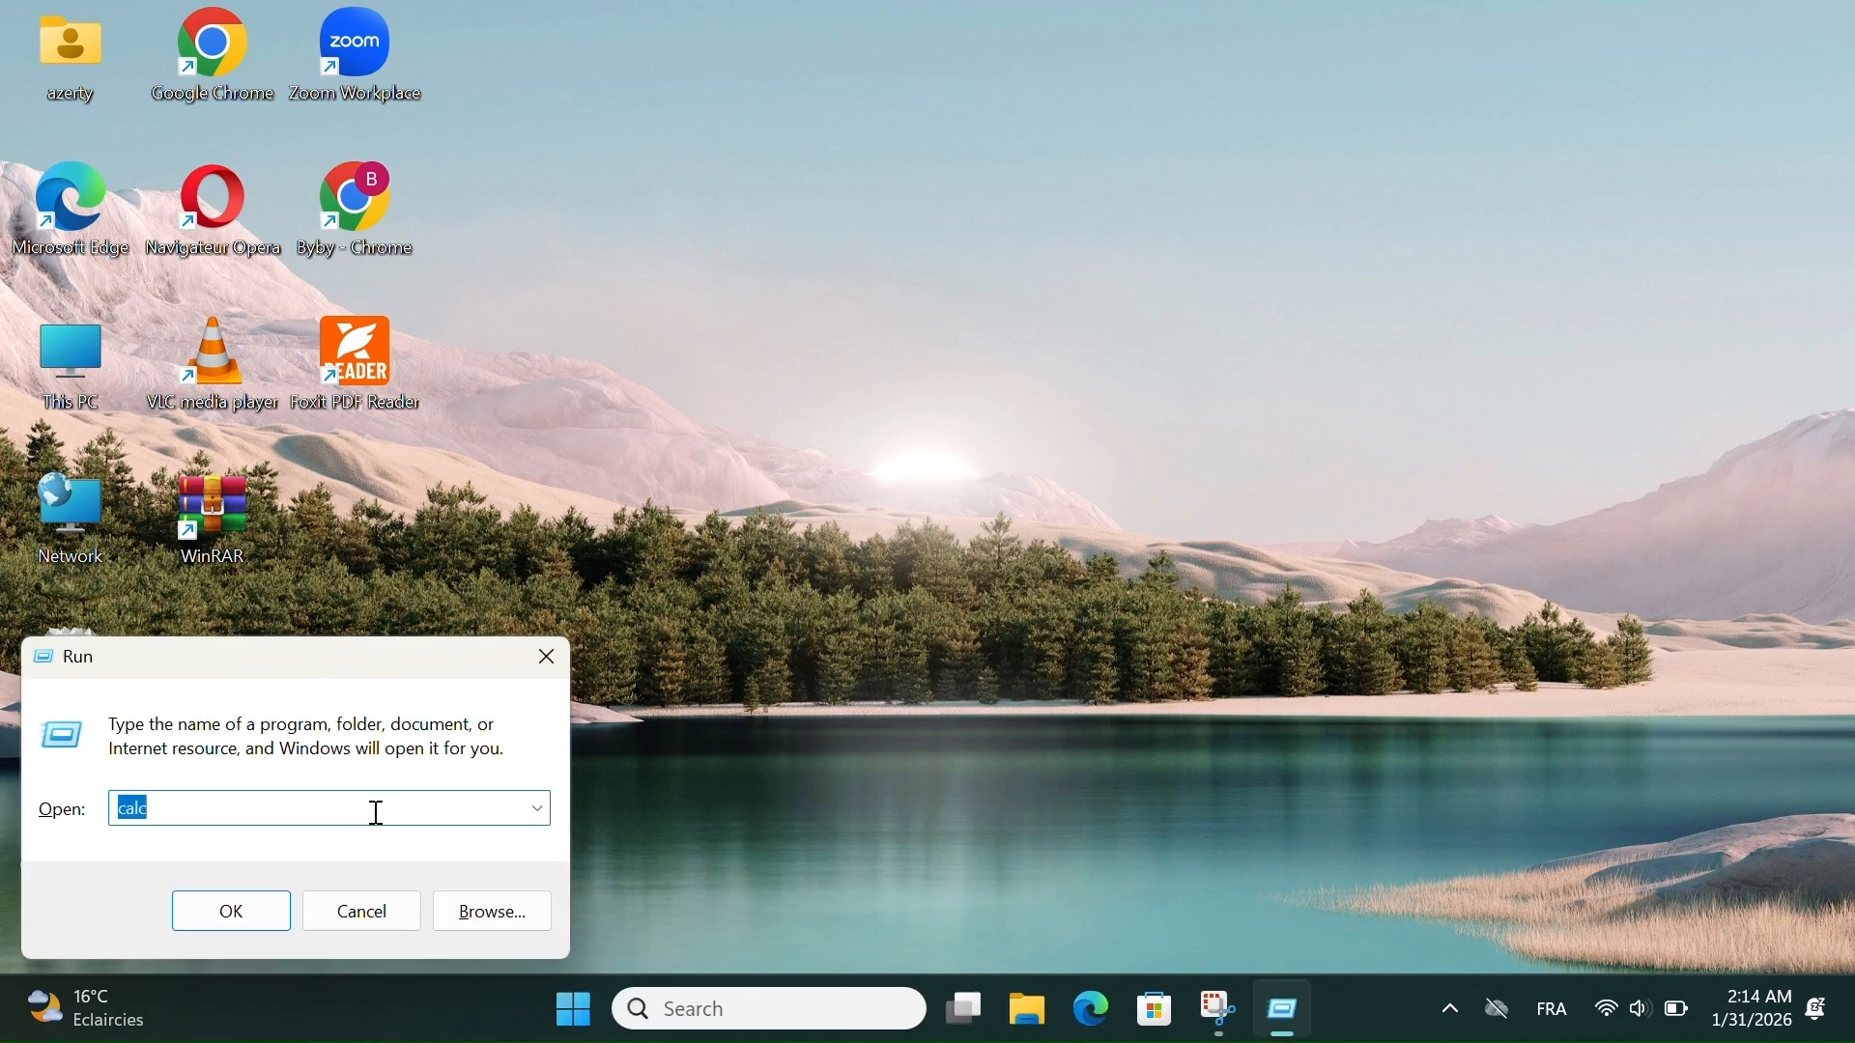
{"action": "type", "text": "cmd"}
{"action": "left_click", "coordinate": [245, 883]}
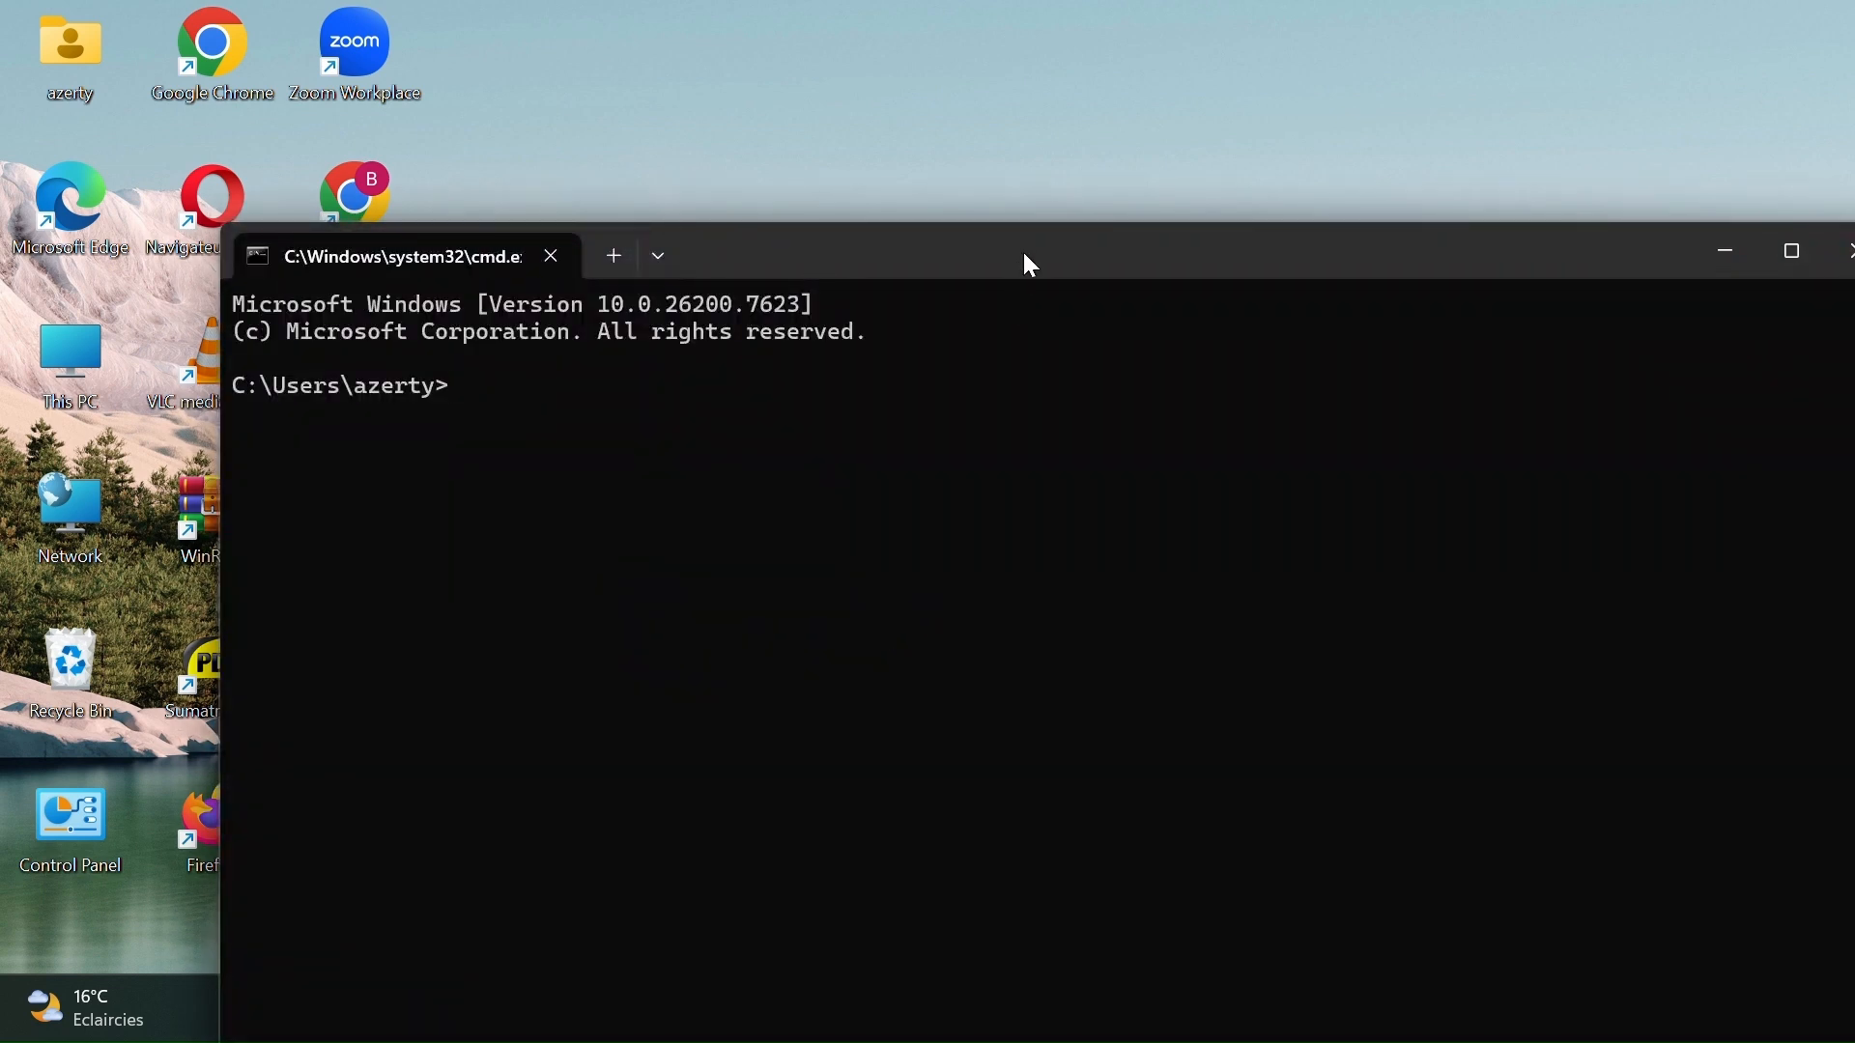
{"action": "left_click_drag", "start_coordinate": [1030, 265], "coordinate": [896, 155]}
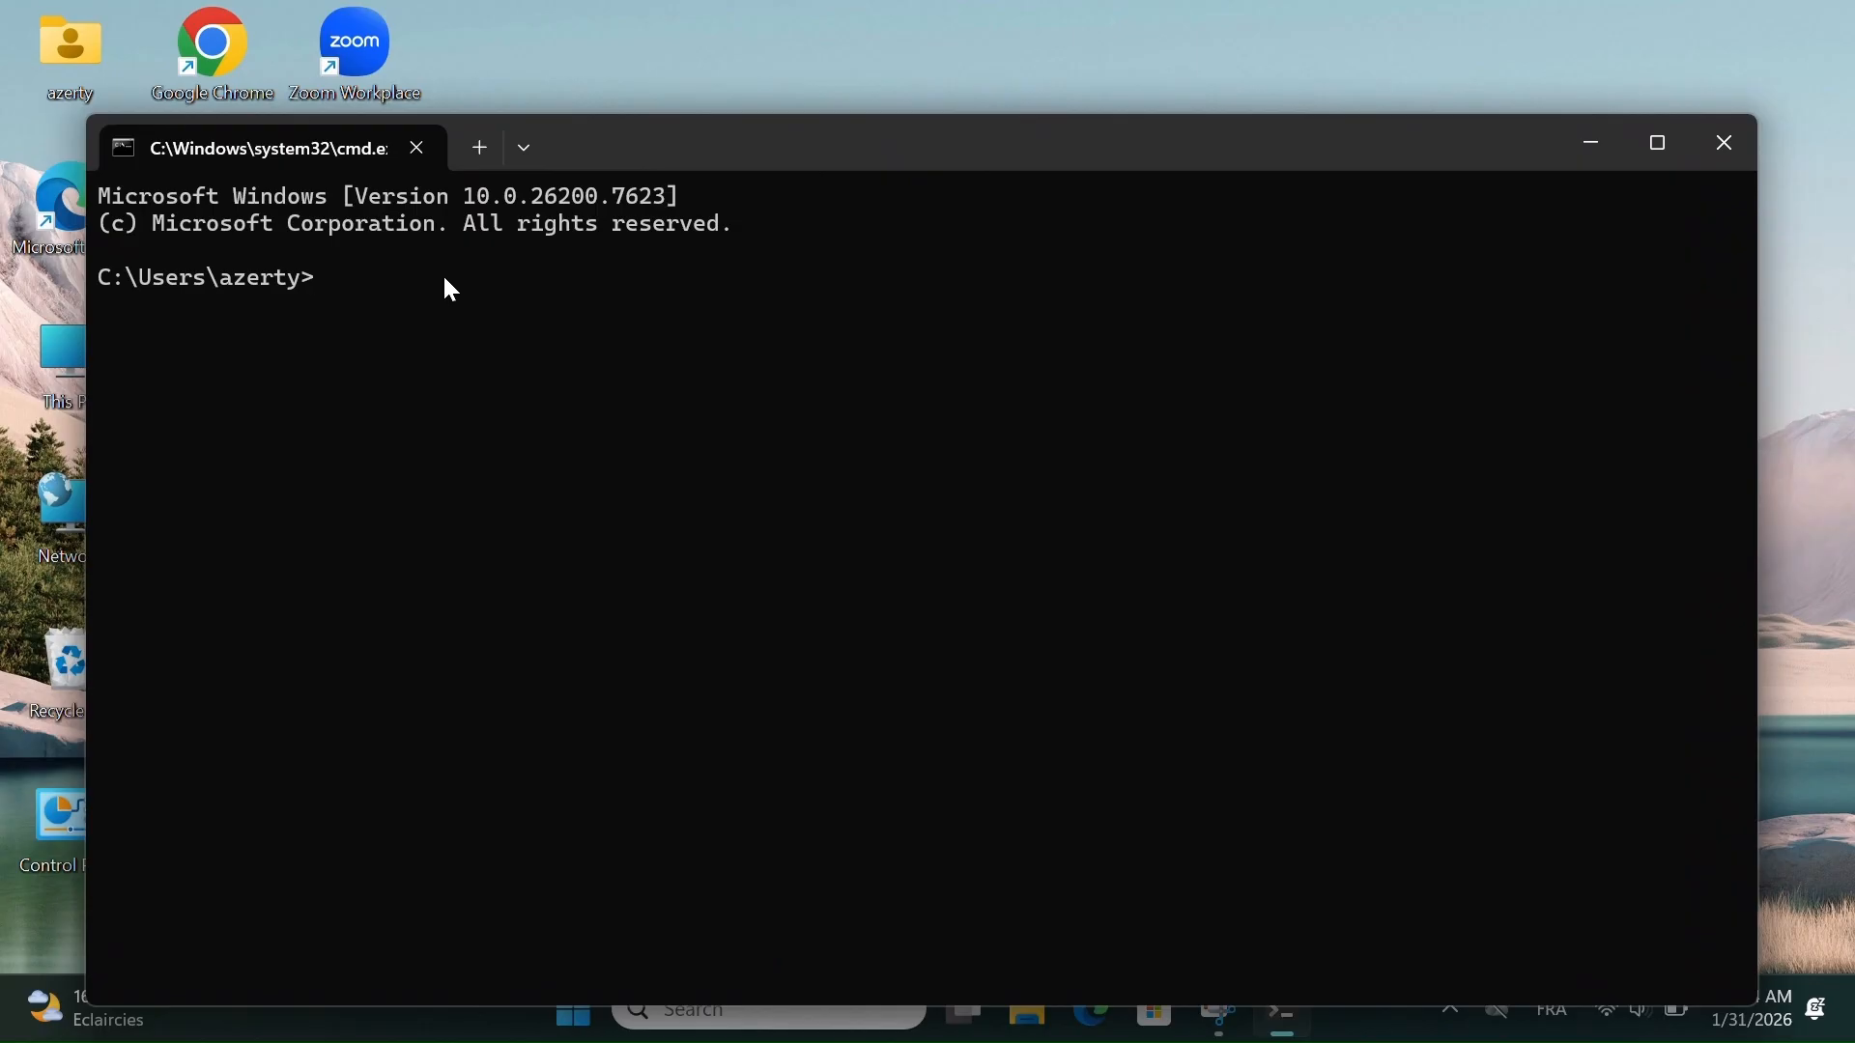
- Run systeminfo in the Command Prompt and read through its output back to the beginning
{"action": "type", "text": "systeminfo"}
{"action": "key", "text": "Return"}
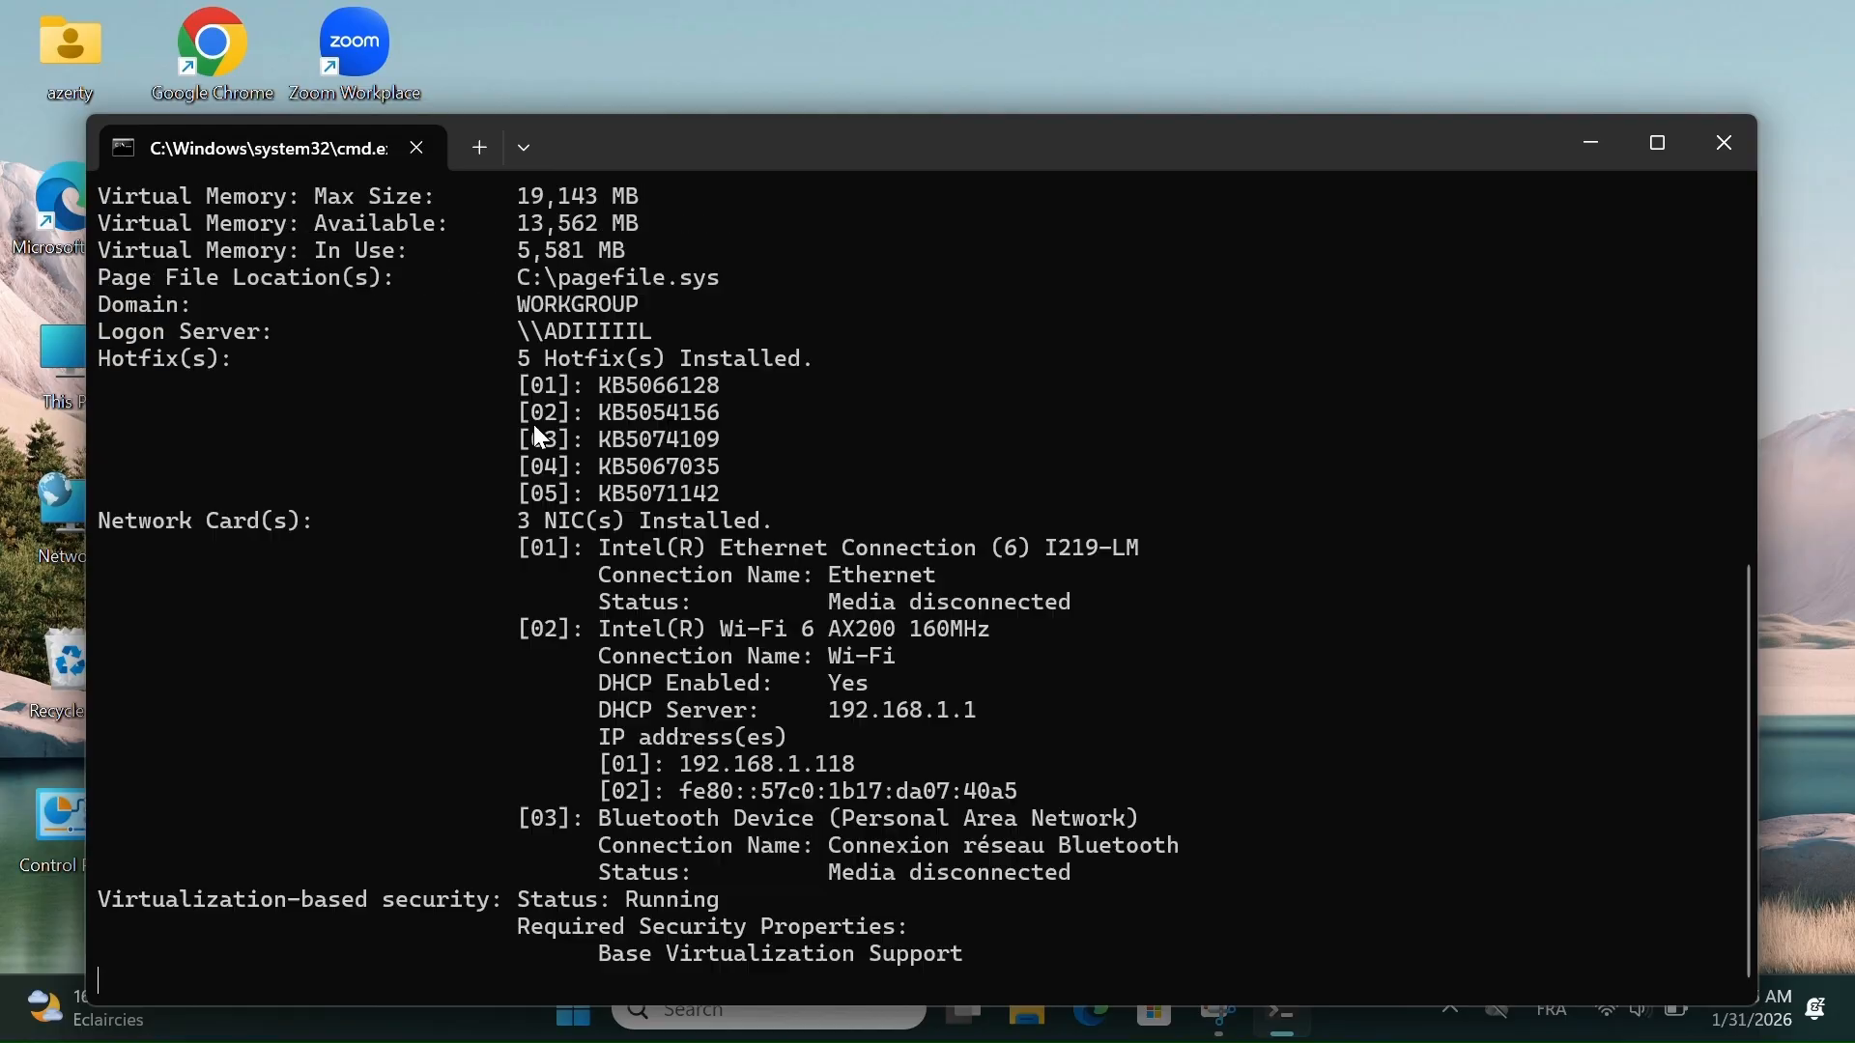
{"action": "scroll", "coordinate": [784, 705], "scroll_direction": "up", "scroll_amount": 20}
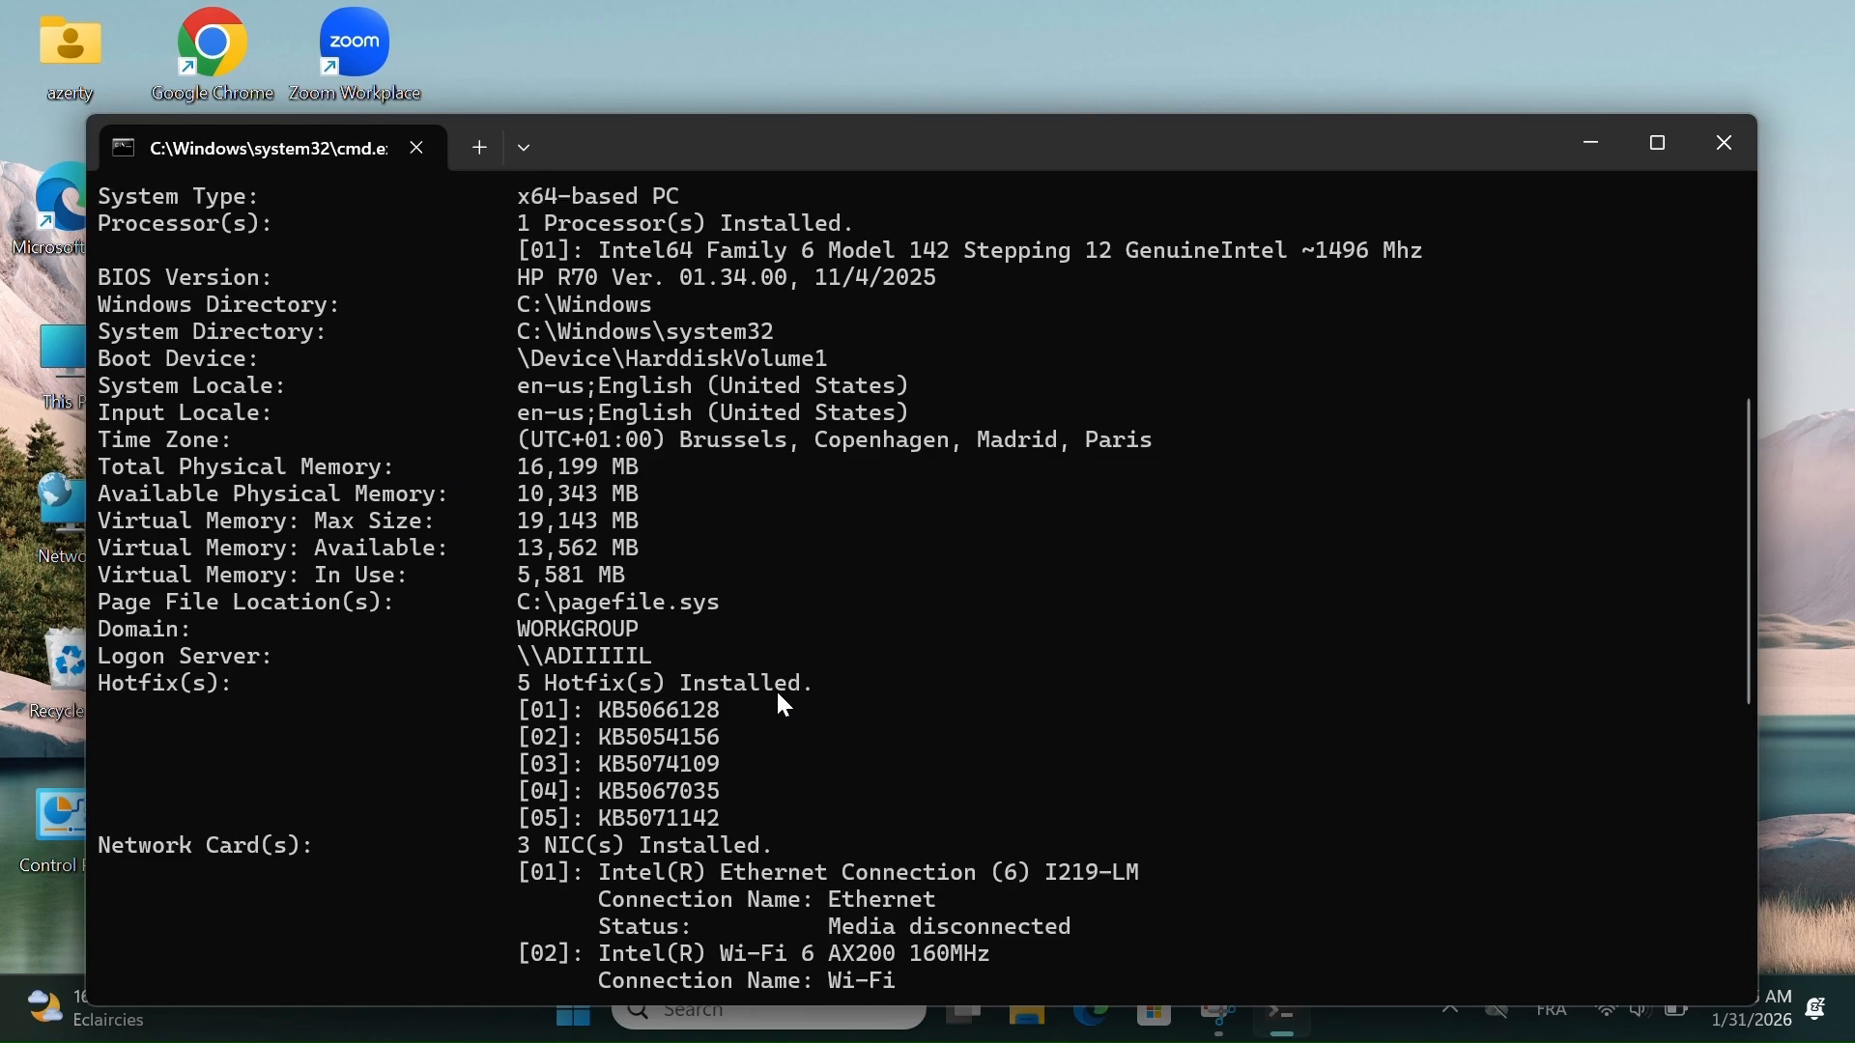
{"action": "scroll", "coordinate": [778, 694], "scroll_direction": "down", "scroll_amount": 2}
{"action": "scroll", "coordinate": [778, 694], "scroll_direction": "up", "scroll_amount": 2}
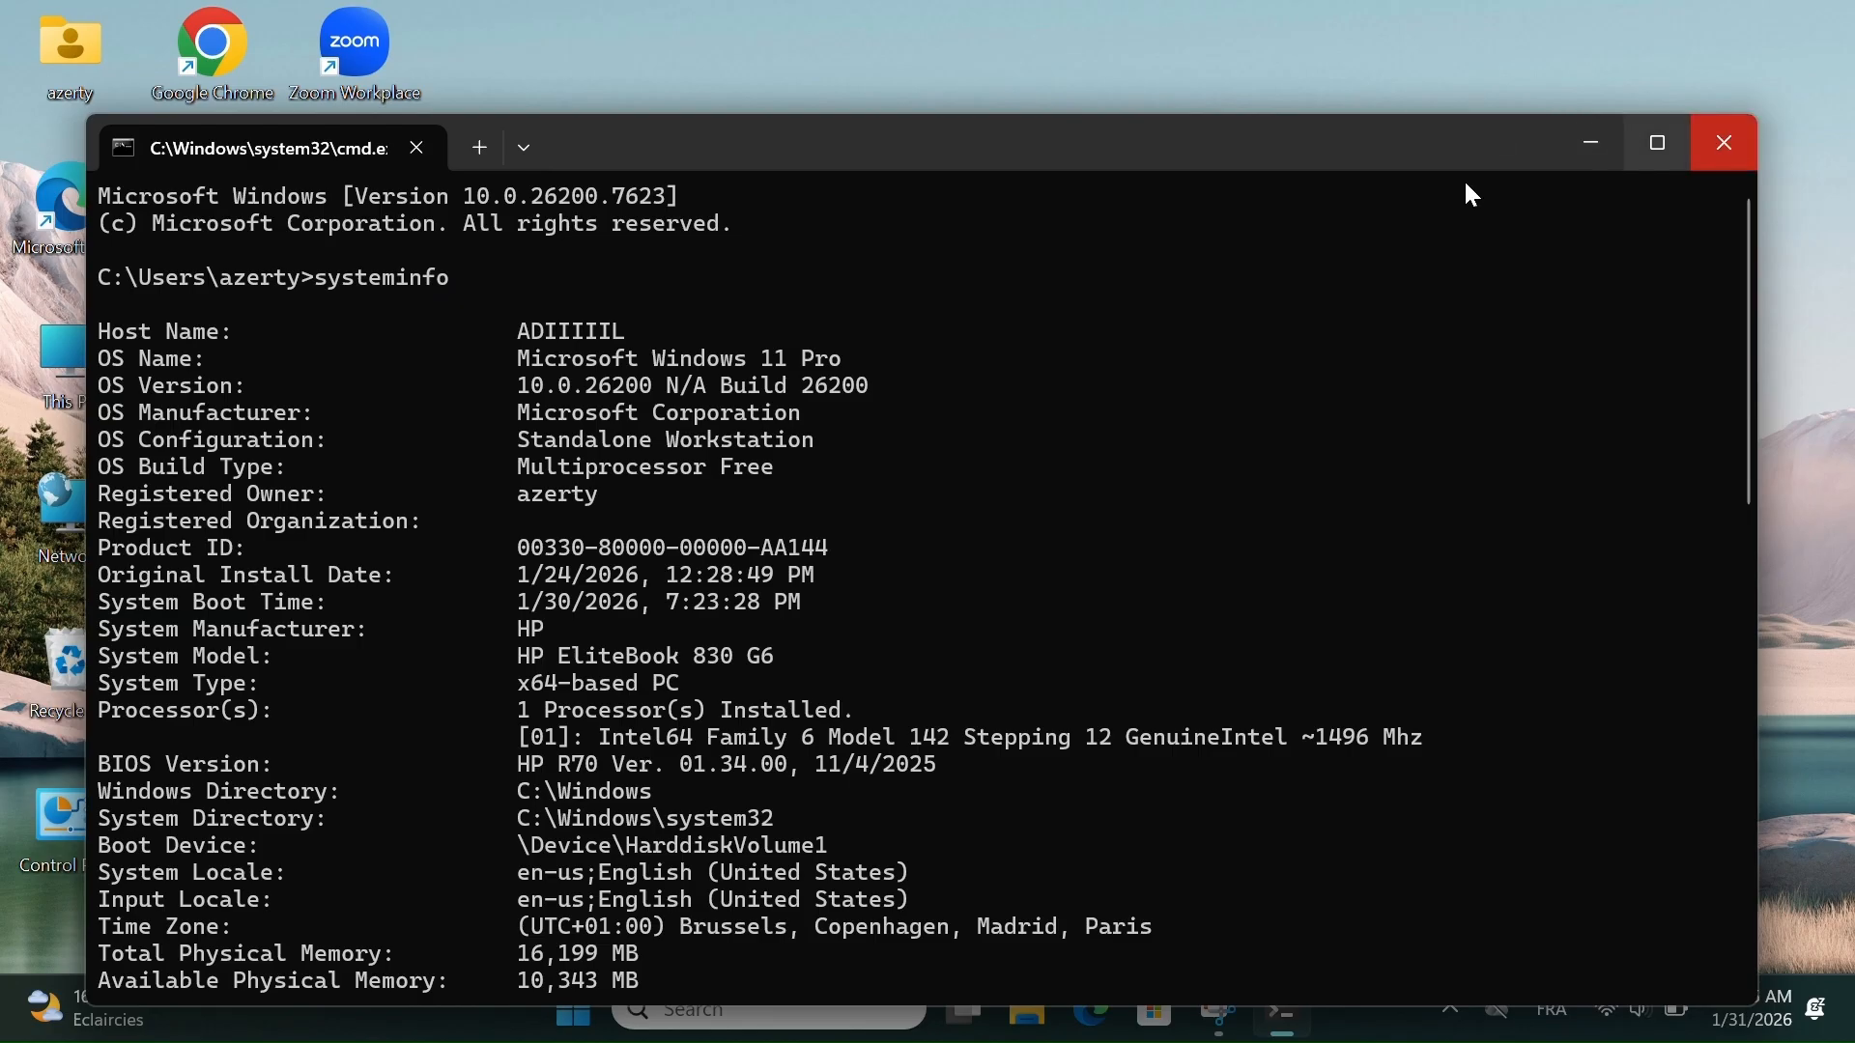
- Open an additional Windows PowerShell tab, and close the terminal window with all its tabs
{"action": "left_click", "coordinate": [480, 150]}
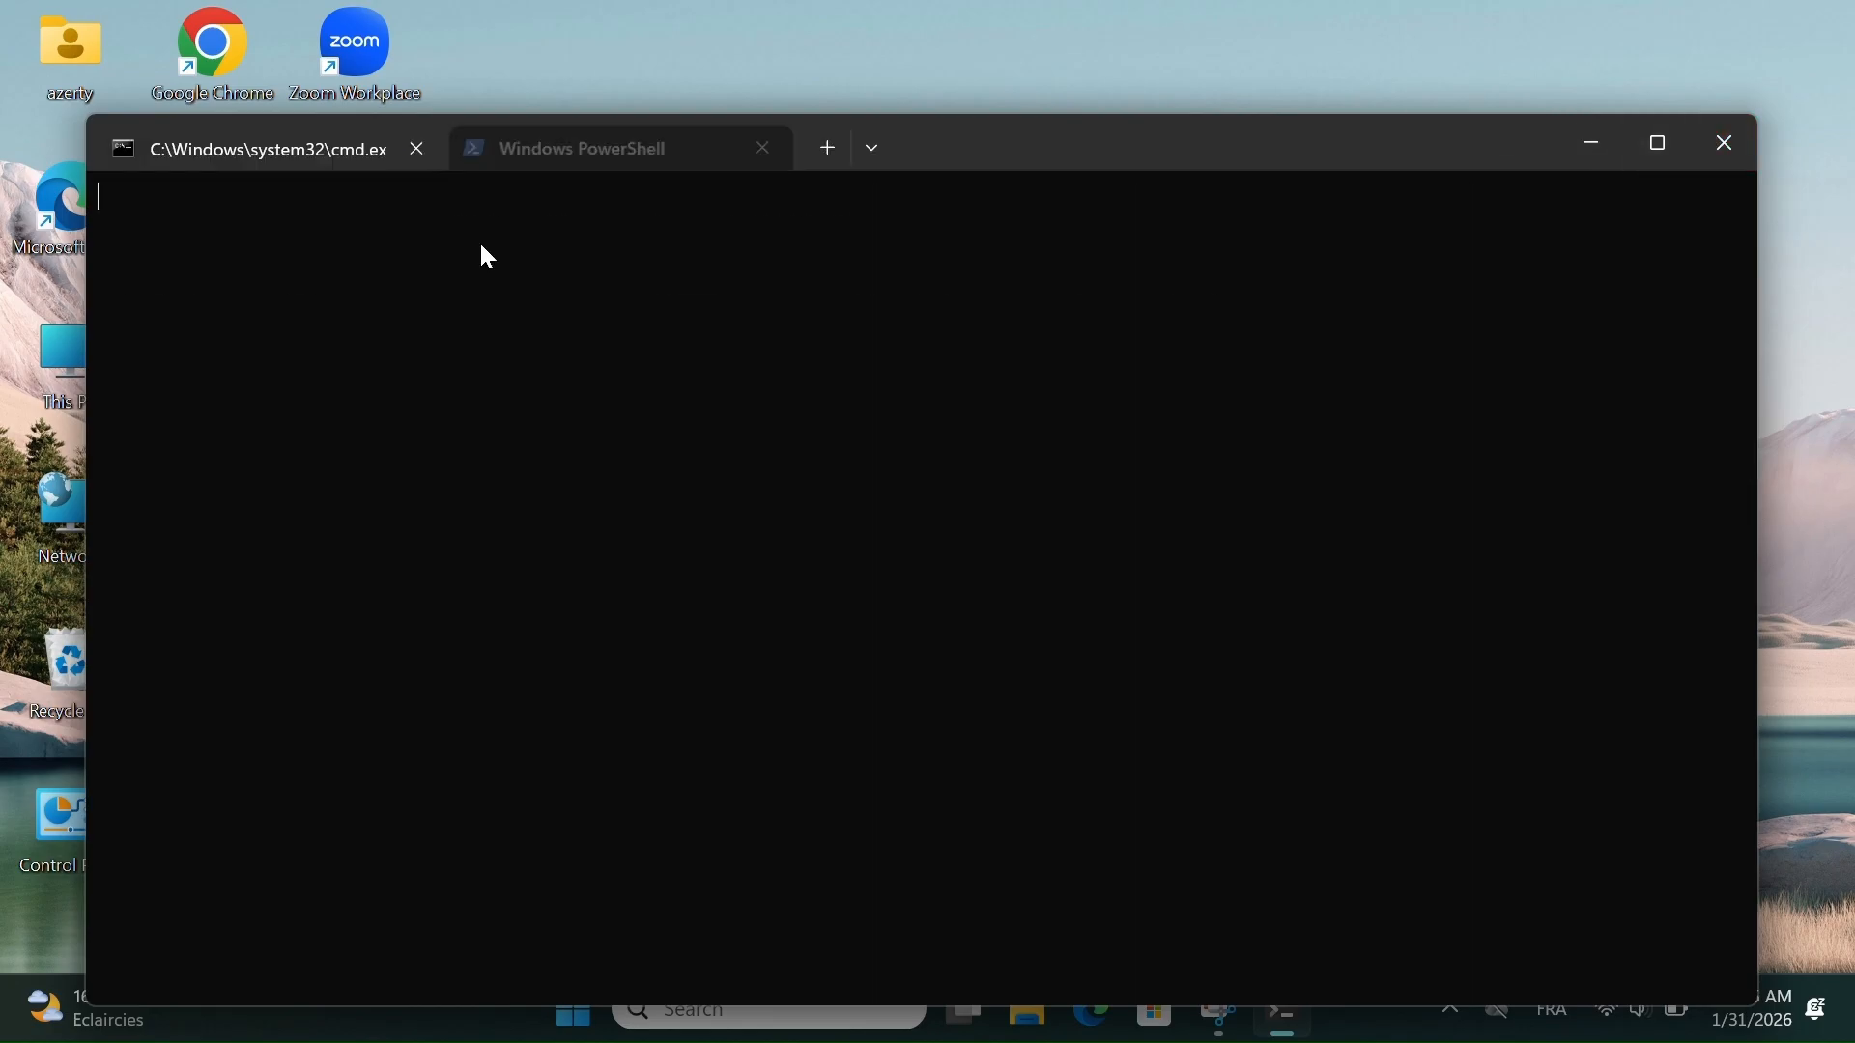
{"action": "left_click", "coordinate": [1729, 145]}
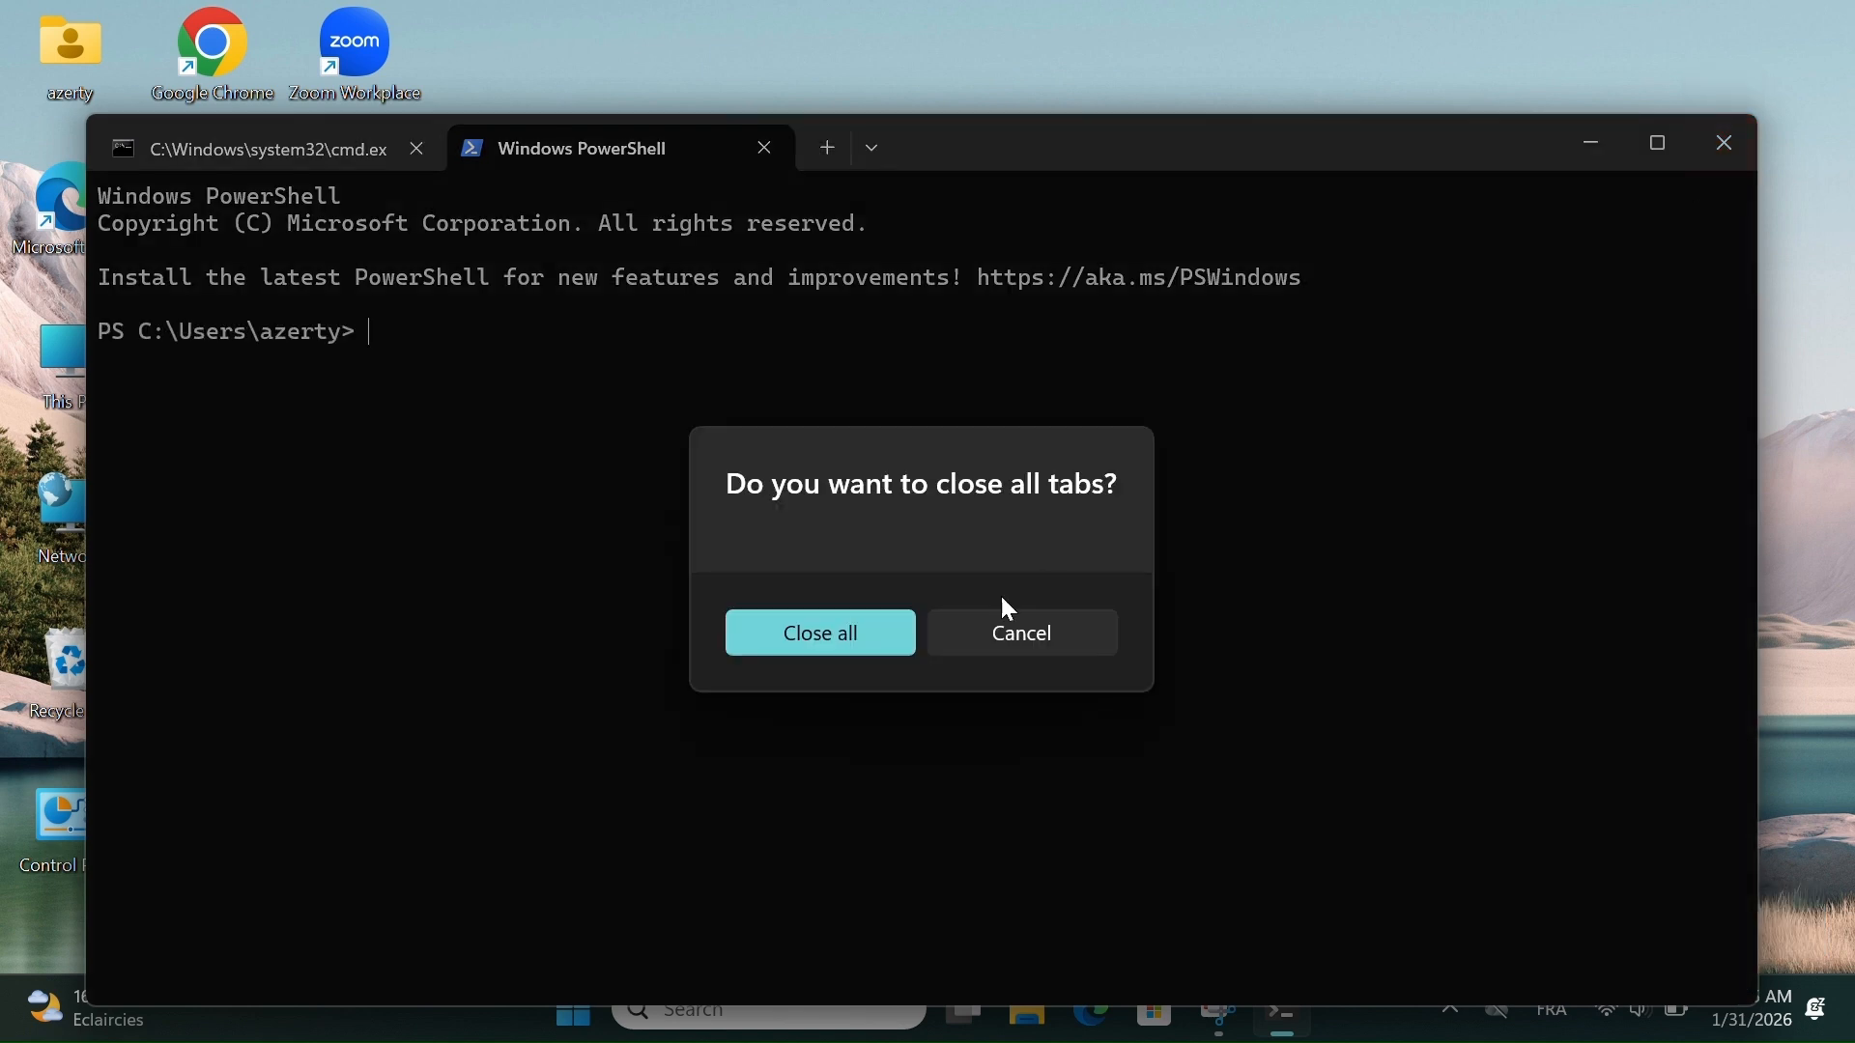
{"action": "left_click", "coordinate": [885, 630]}
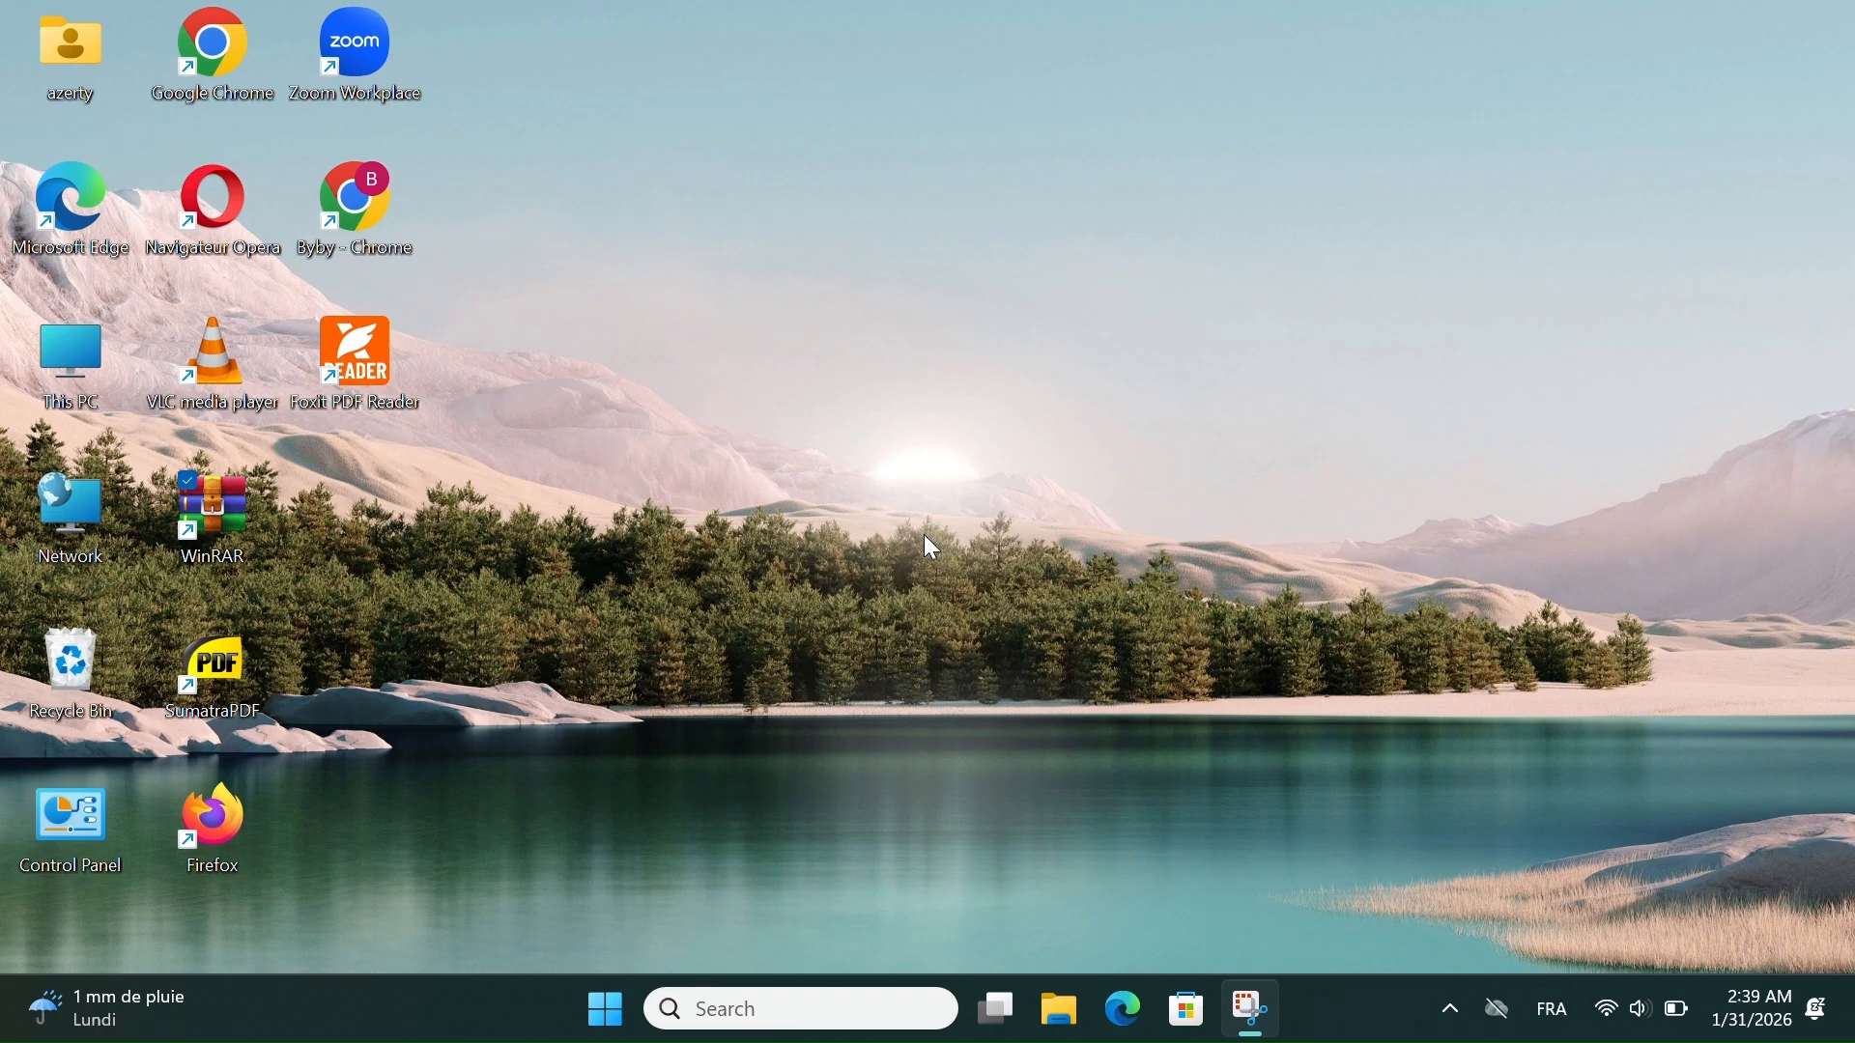
- Open Control Panel by running the control command
{"action": "key", "text": "super+r"}
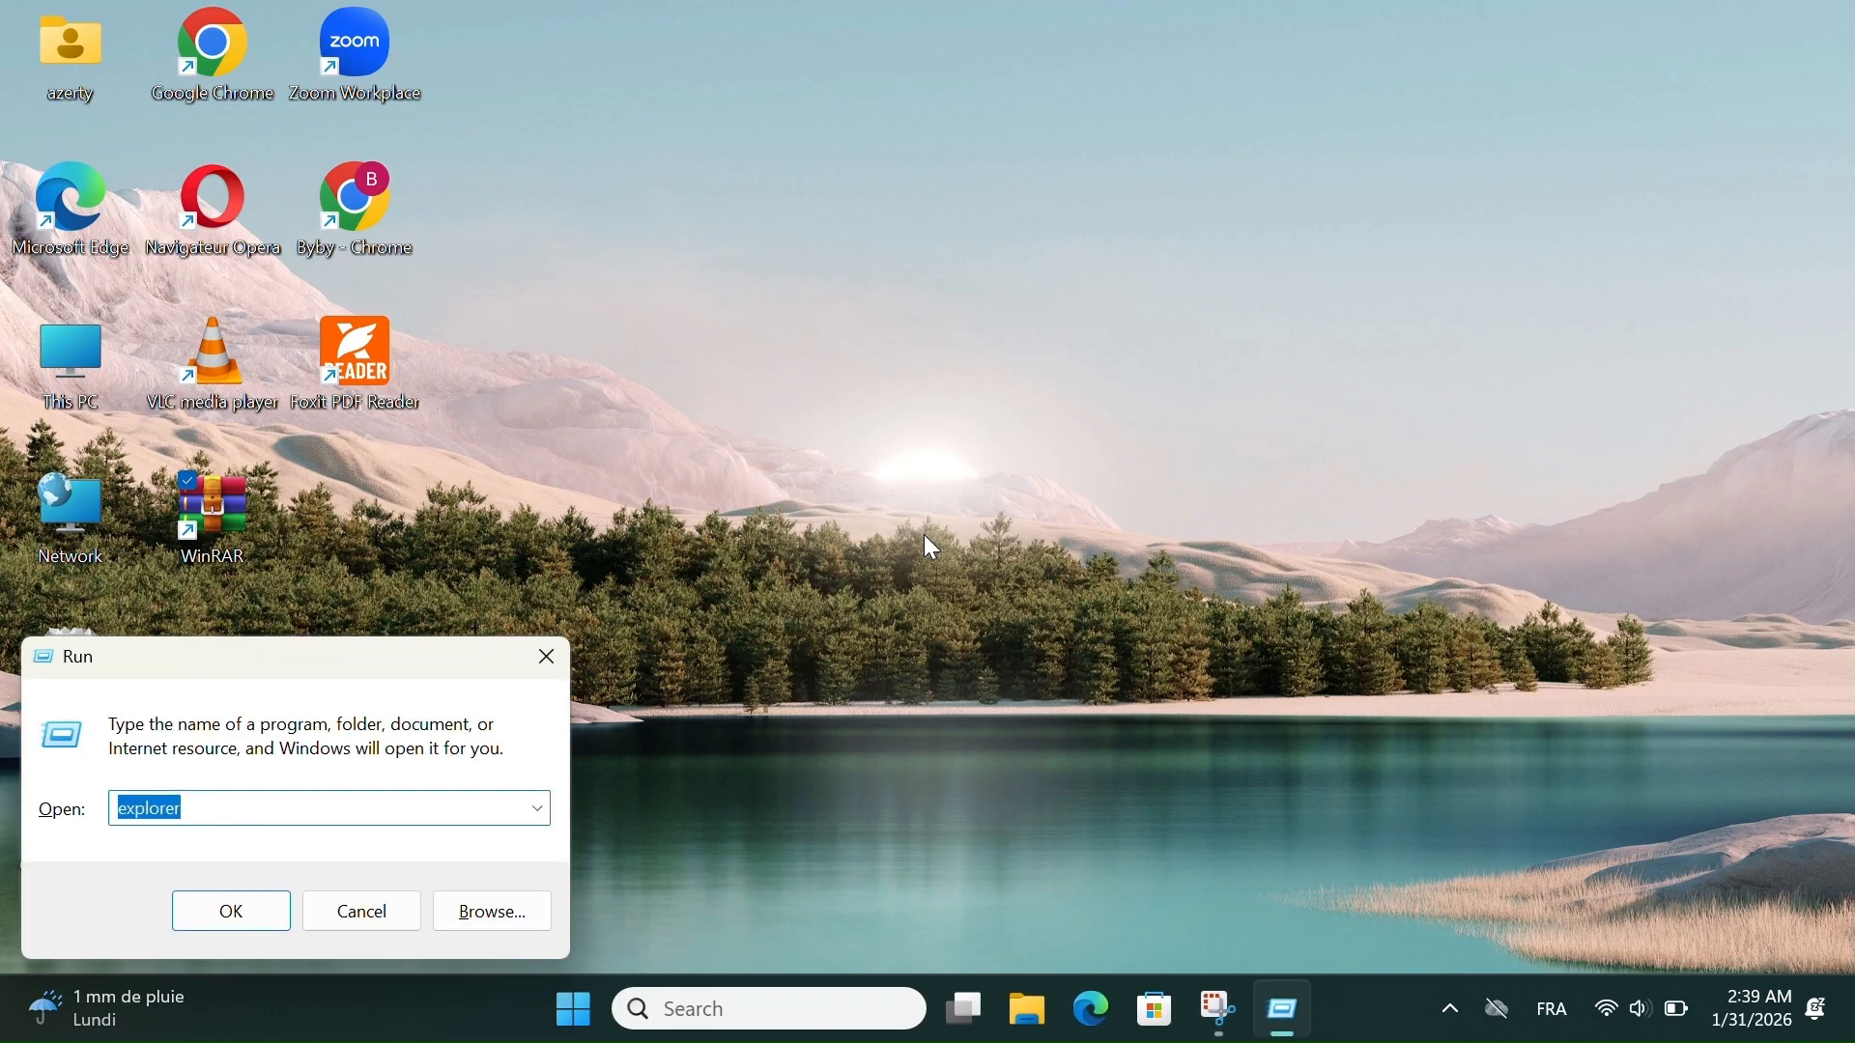
{"action": "type", "text": "contro"}
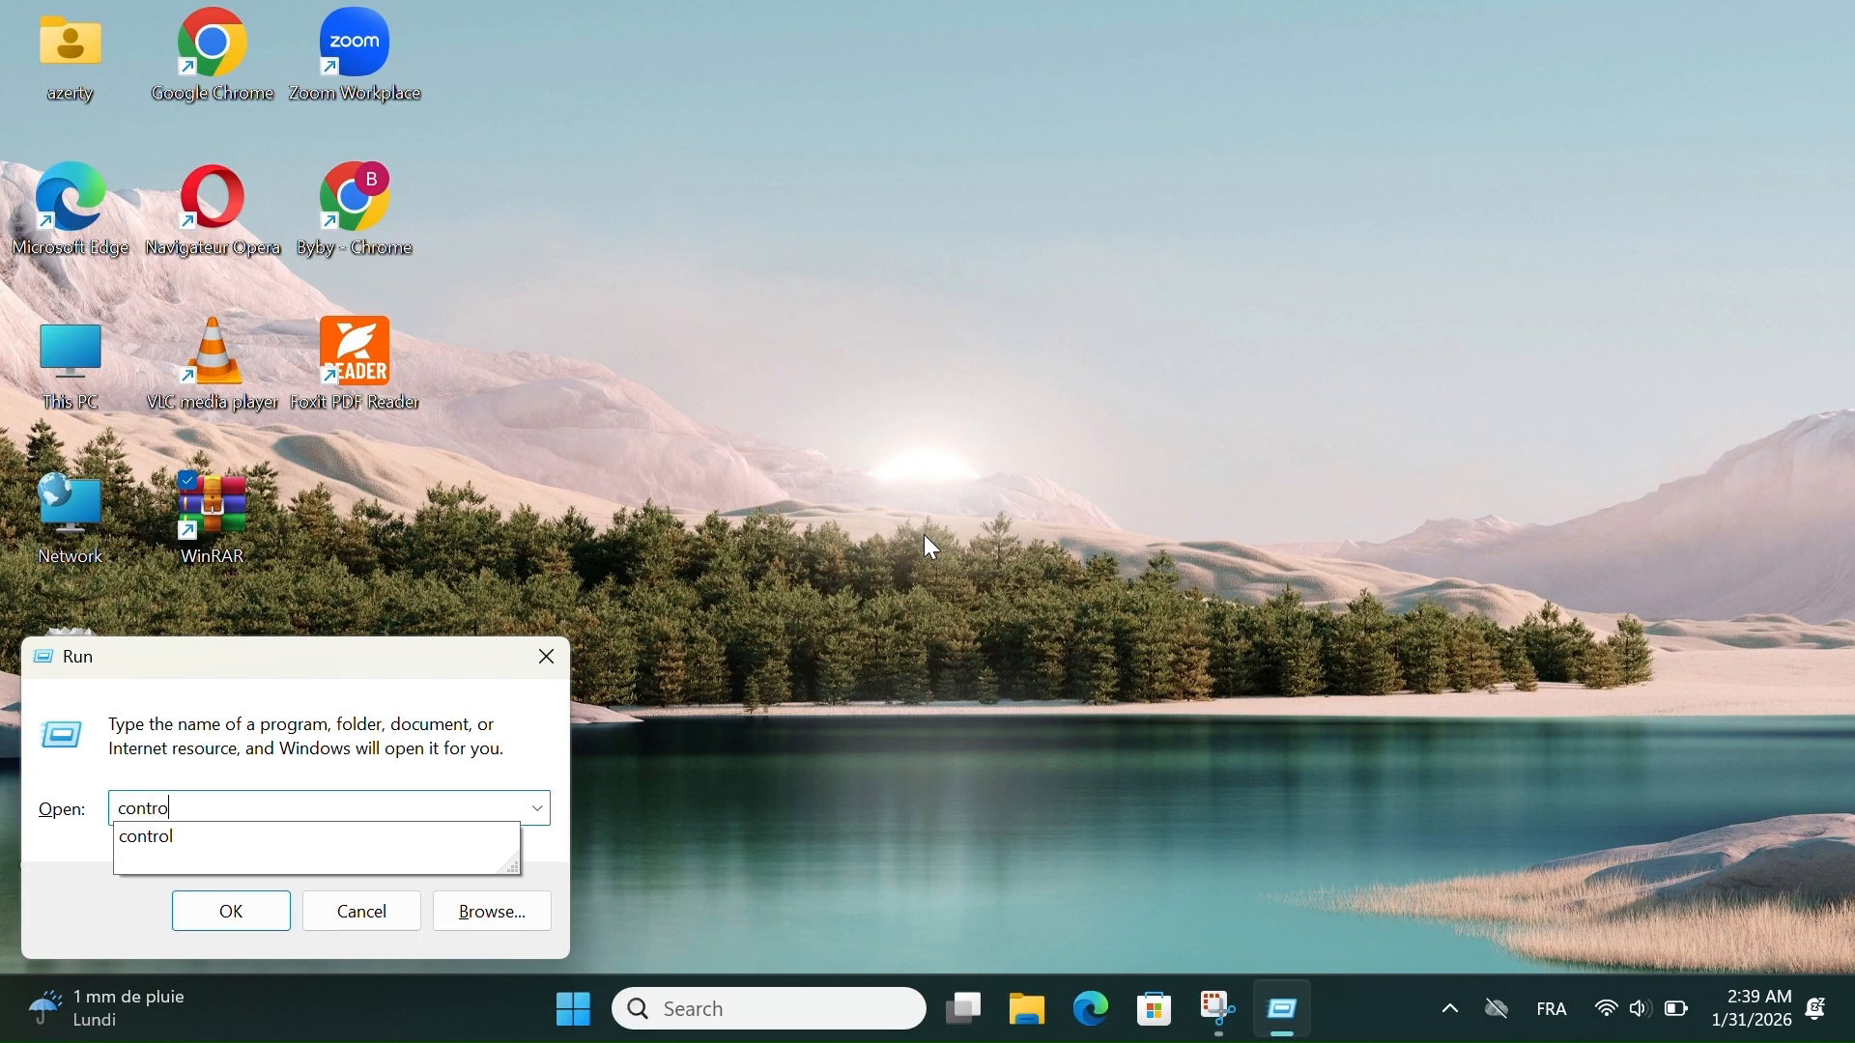
{"action": "type", "text": "l"}
{"action": "key", "text": "Return"}
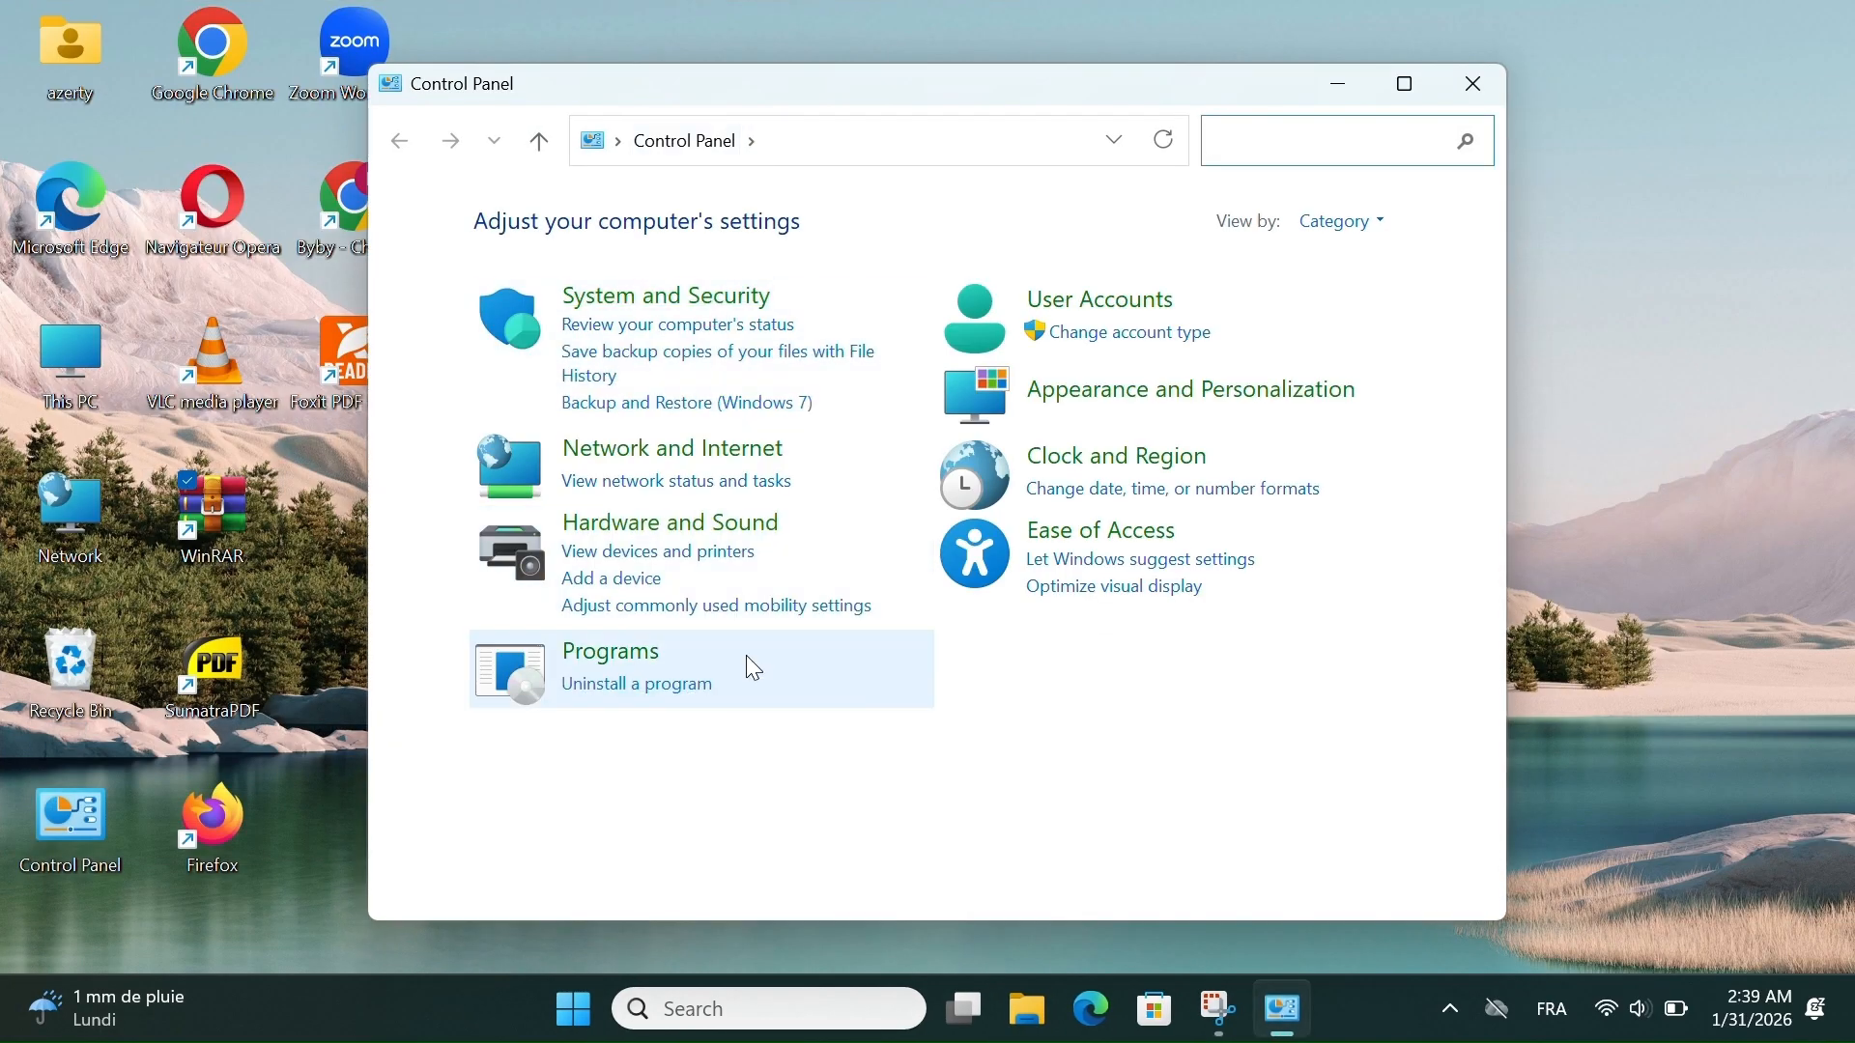
- Switch the Control Panel view from categories to small icons, and close Control Panel
{"action": "left_click", "coordinate": [1343, 210]}
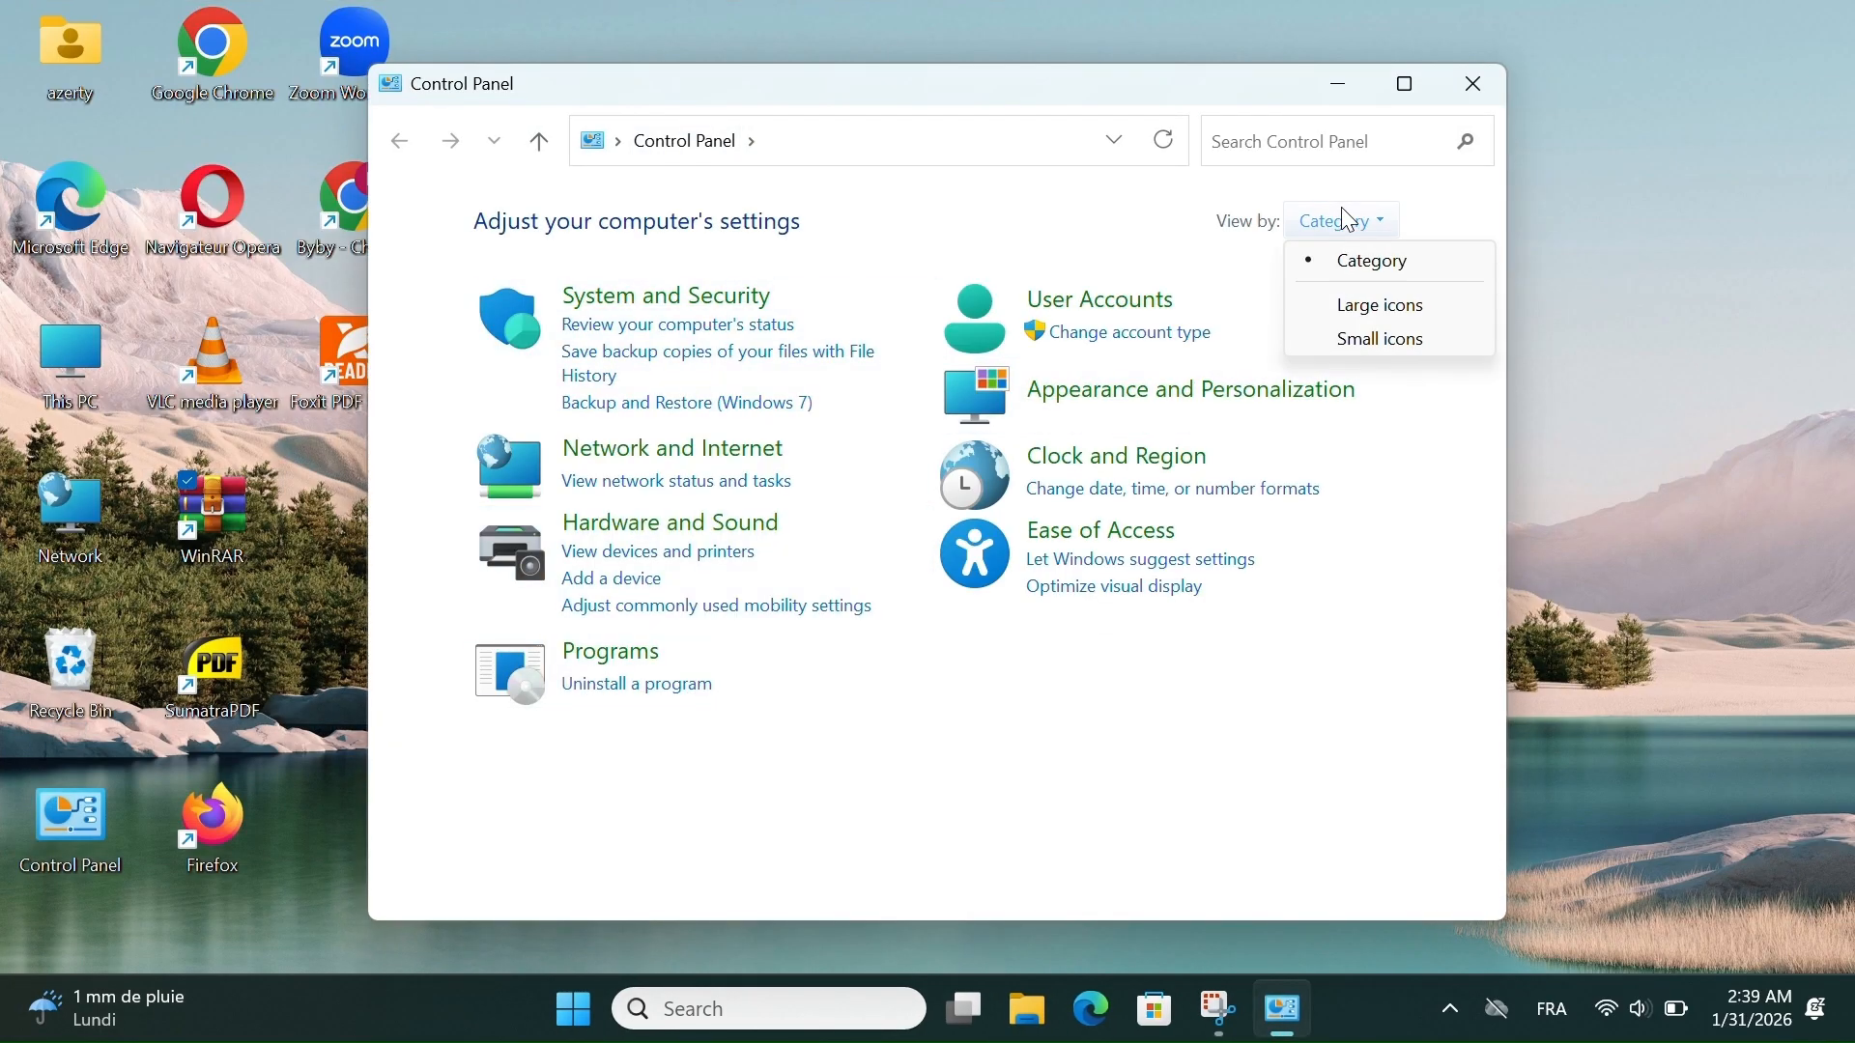
{"action": "left_click", "coordinate": [1382, 352]}
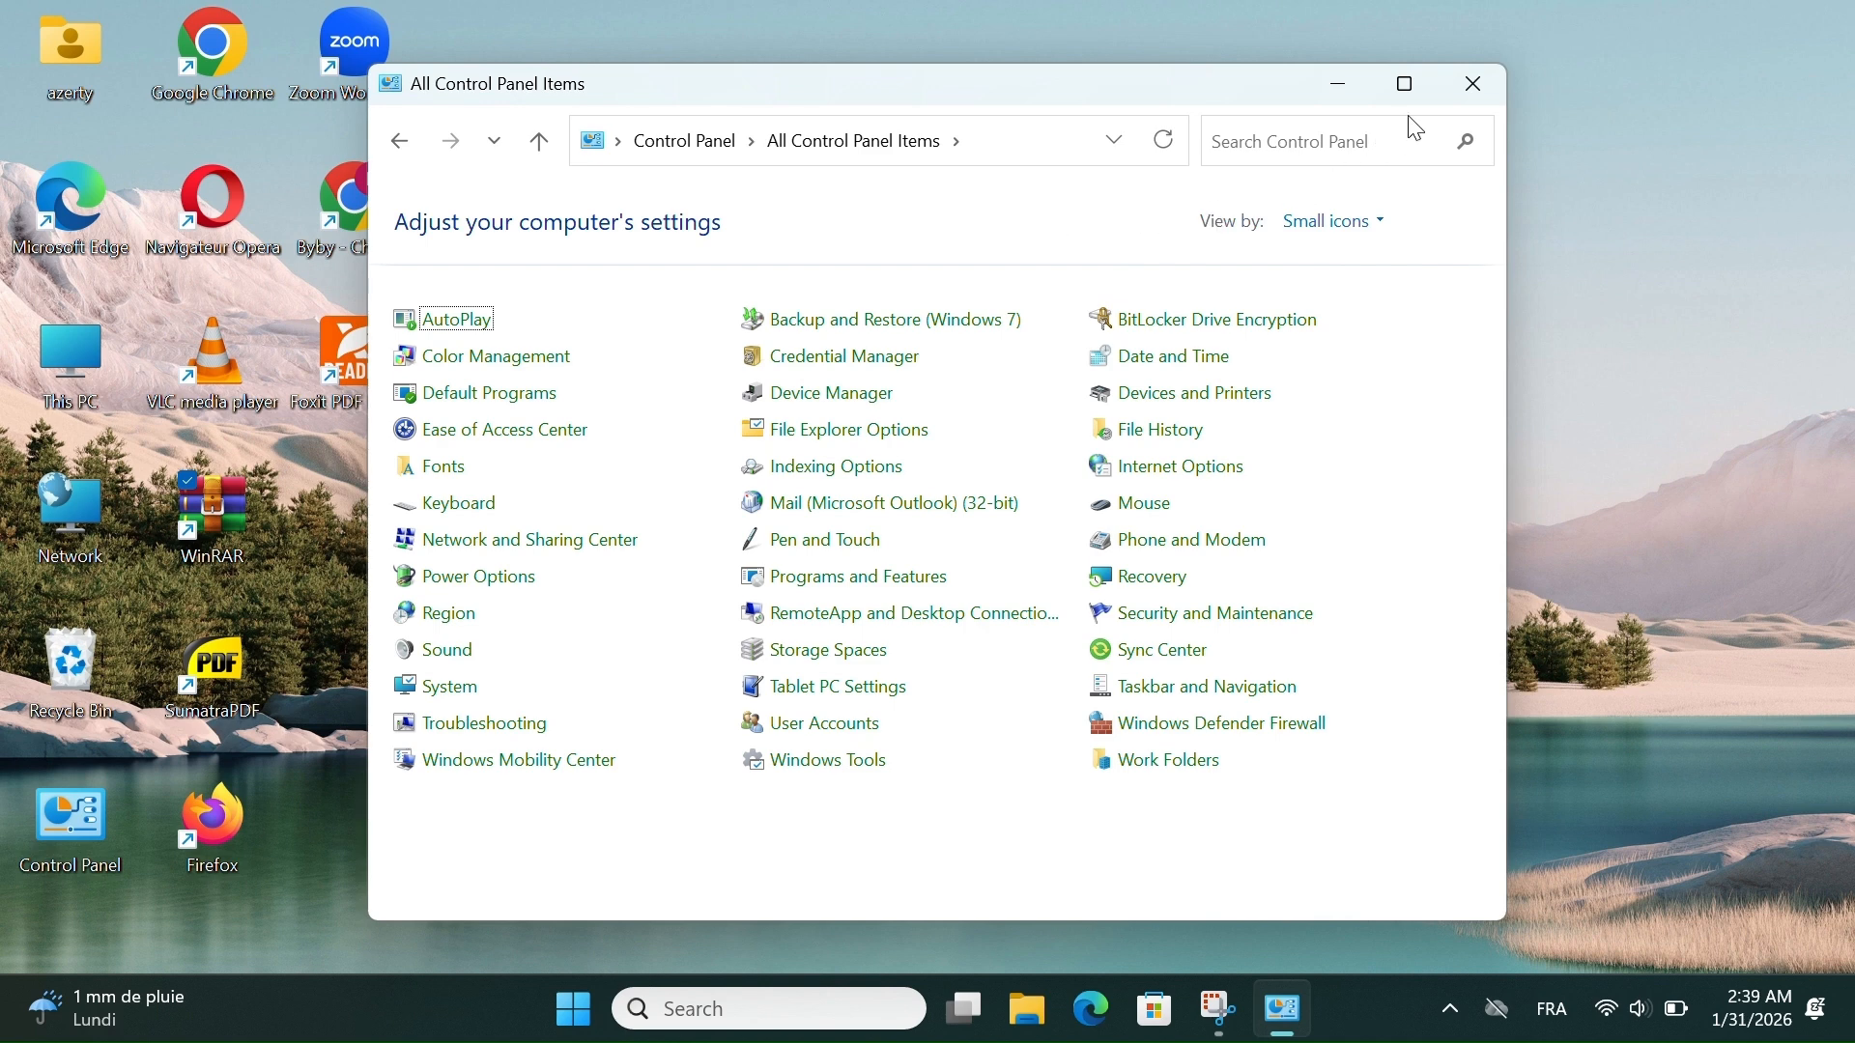
{"action": "left_click", "coordinate": [1465, 88]}
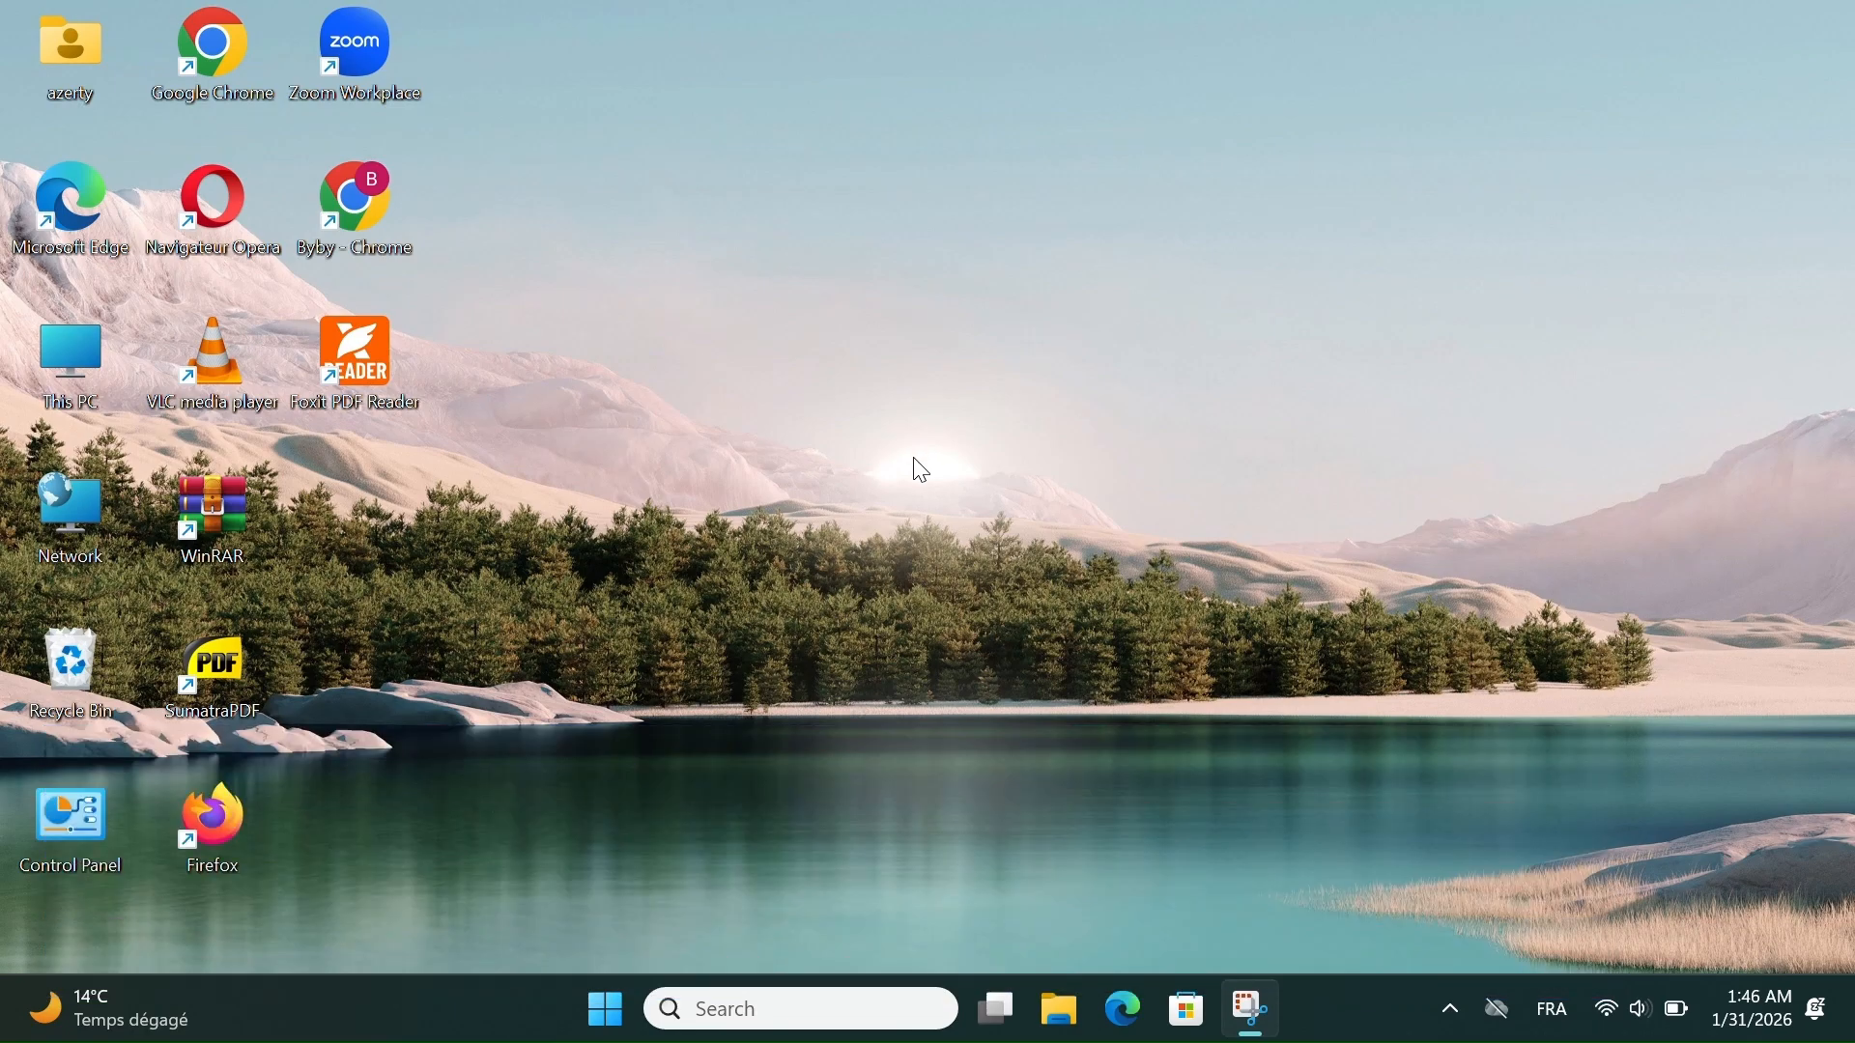
- Open the DirectX Diagnostic Tool by running the dxdiag command
{"action": "key", "text": "super+r"}
{"action": "key", "text": "BackSpace"}
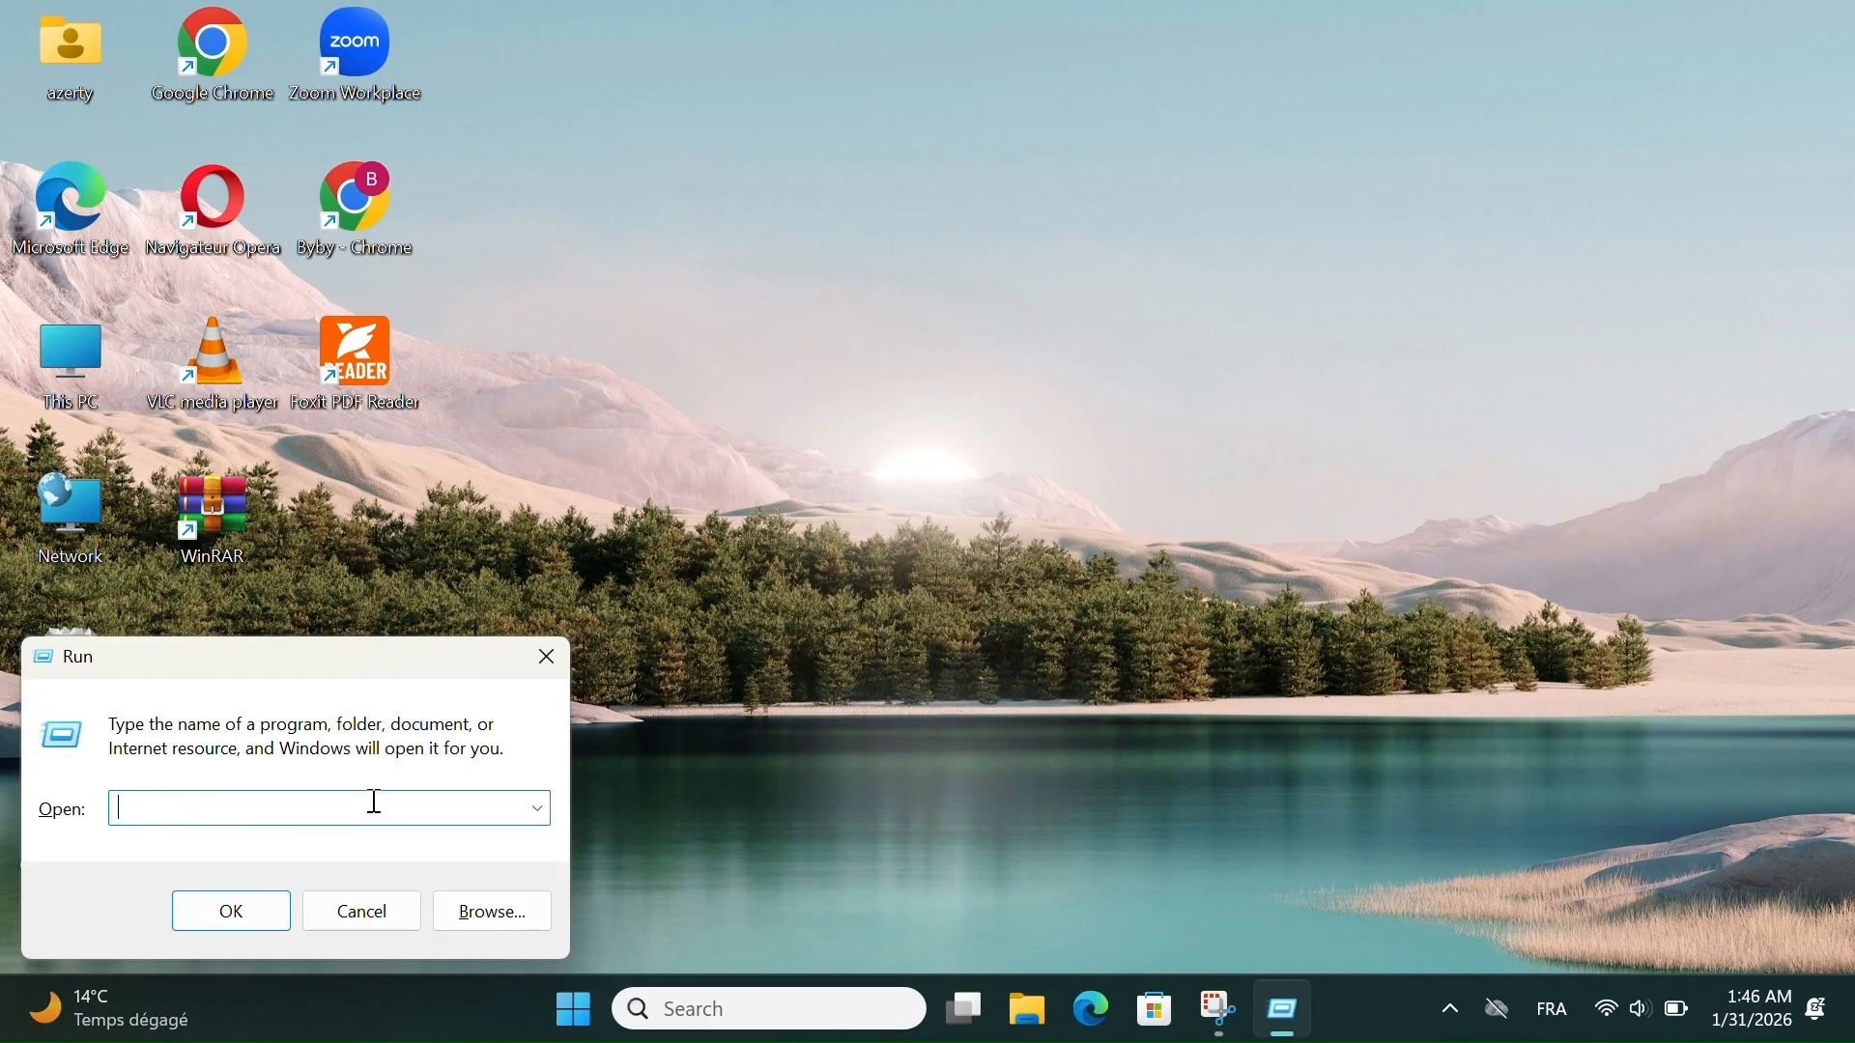
{"action": "type", "text": "dxdiag"}
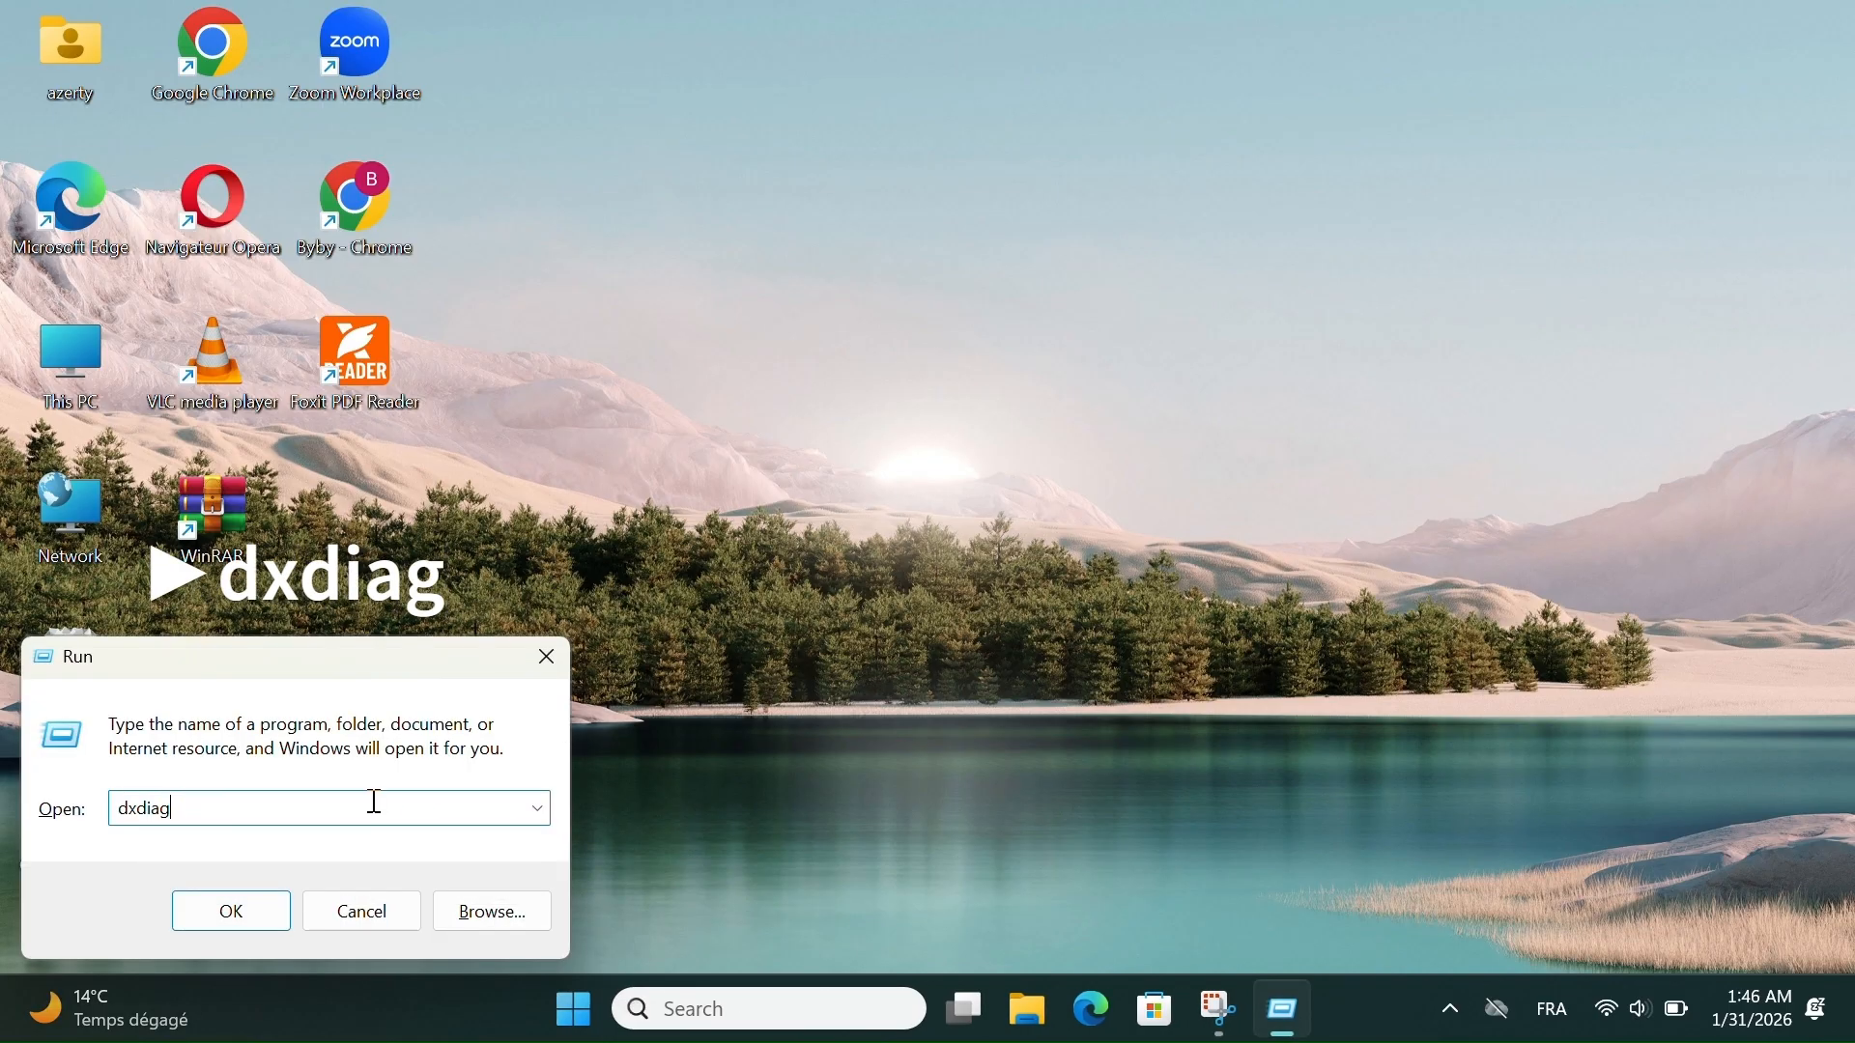
{"action": "key", "text": "Return"}
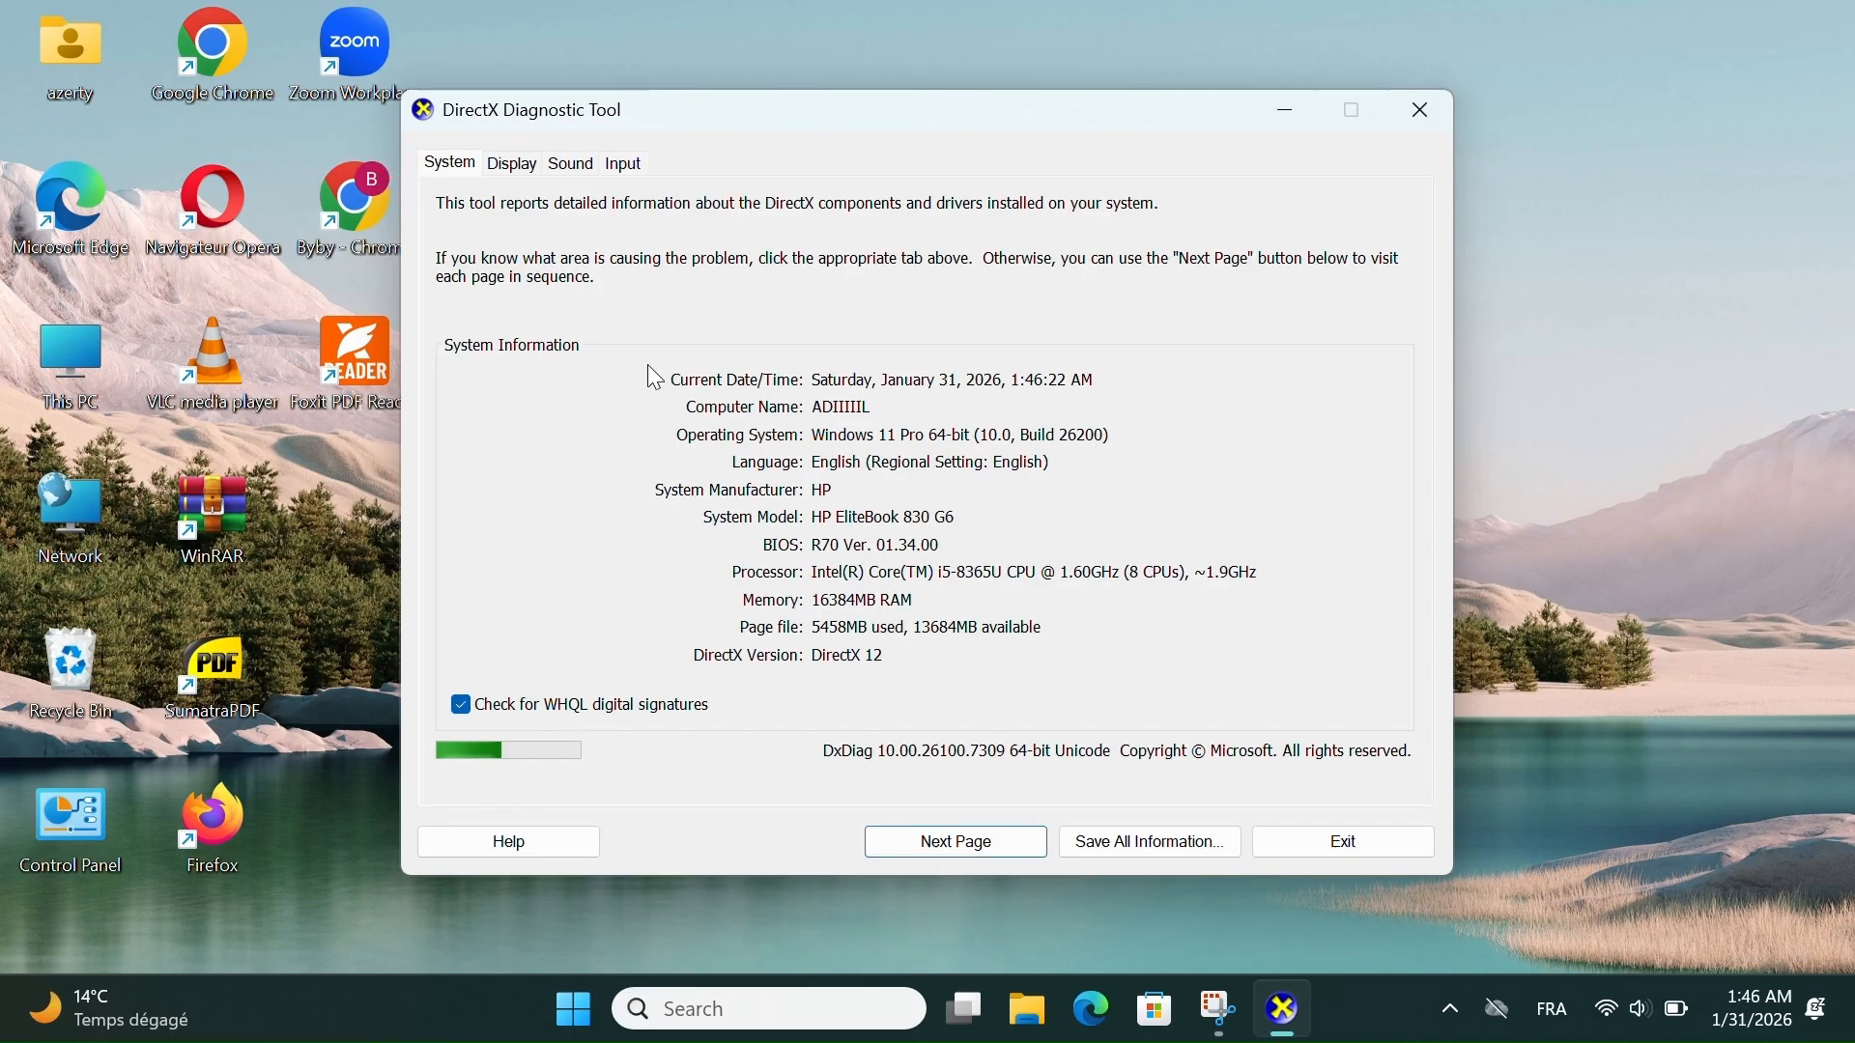
- Examine the Display, Sound and Input details in the DirectX Diagnostic Tool, return to the System information and close the tool
{"action": "left_click", "coordinate": [517, 166]}
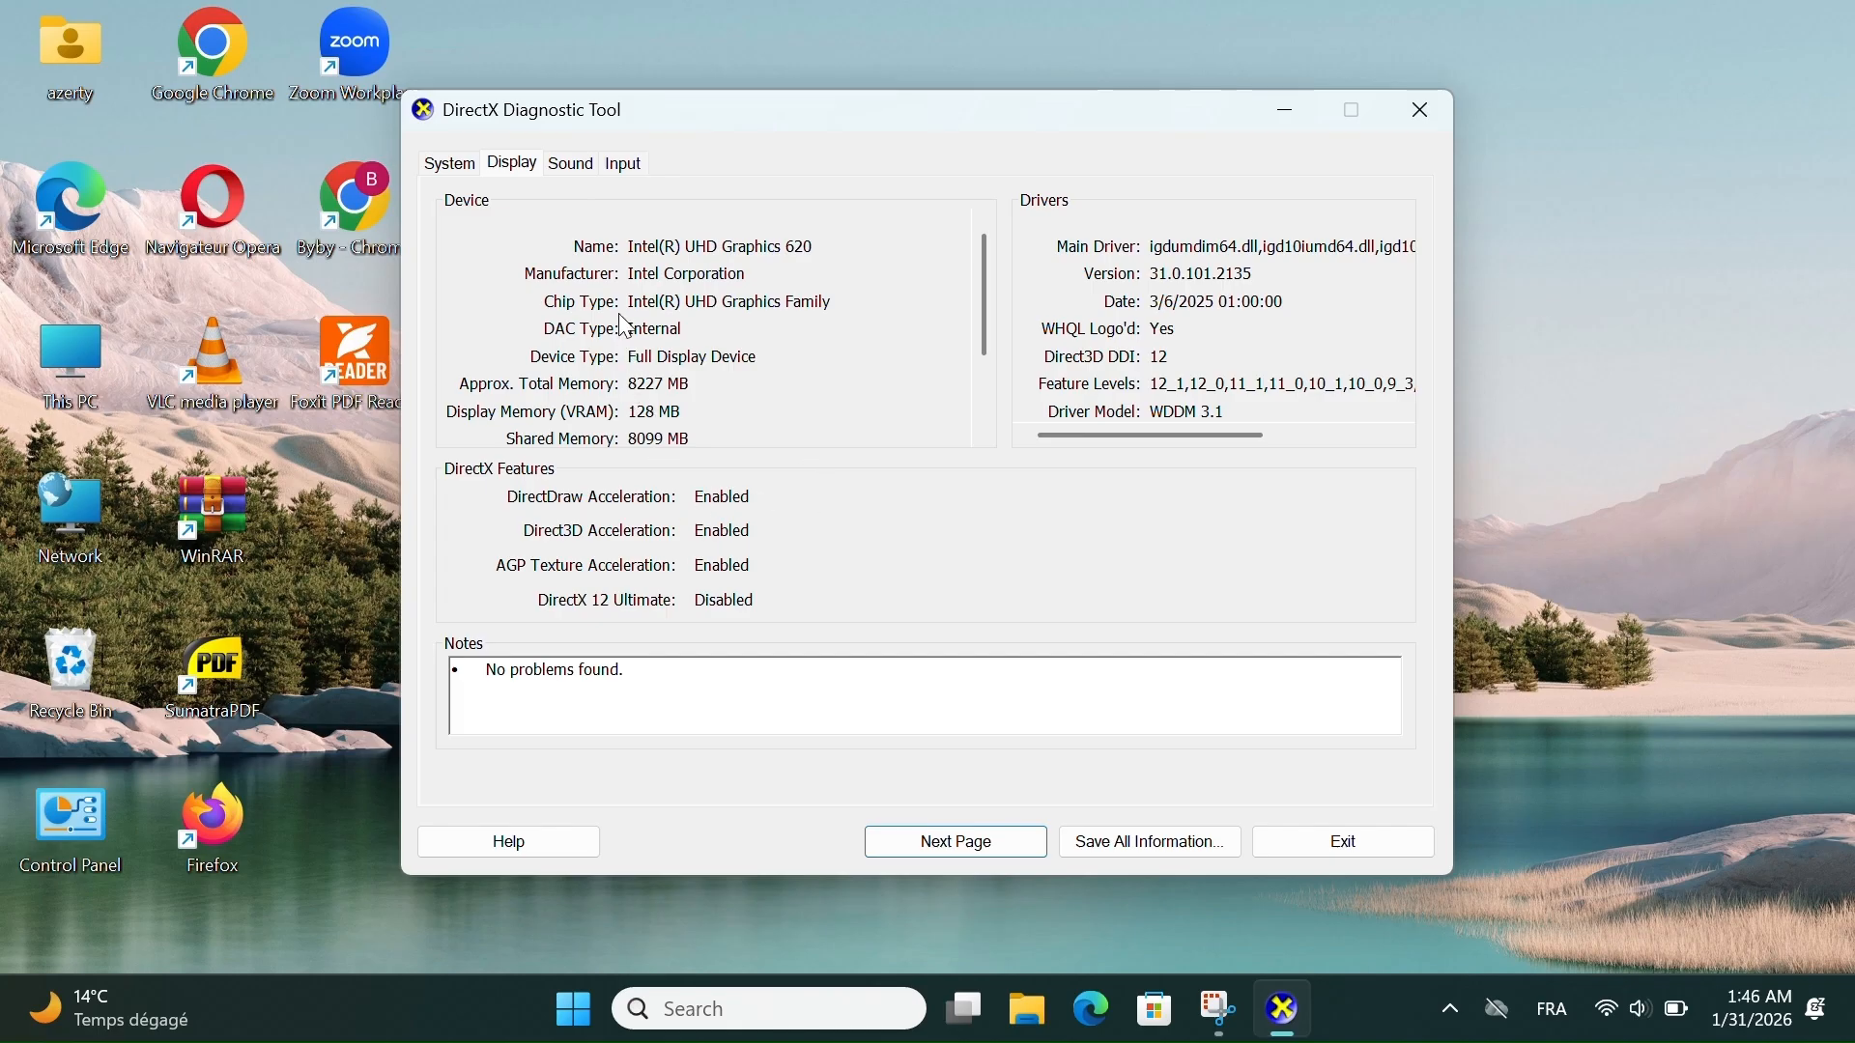
{"action": "left_click", "coordinate": [578, 166]}
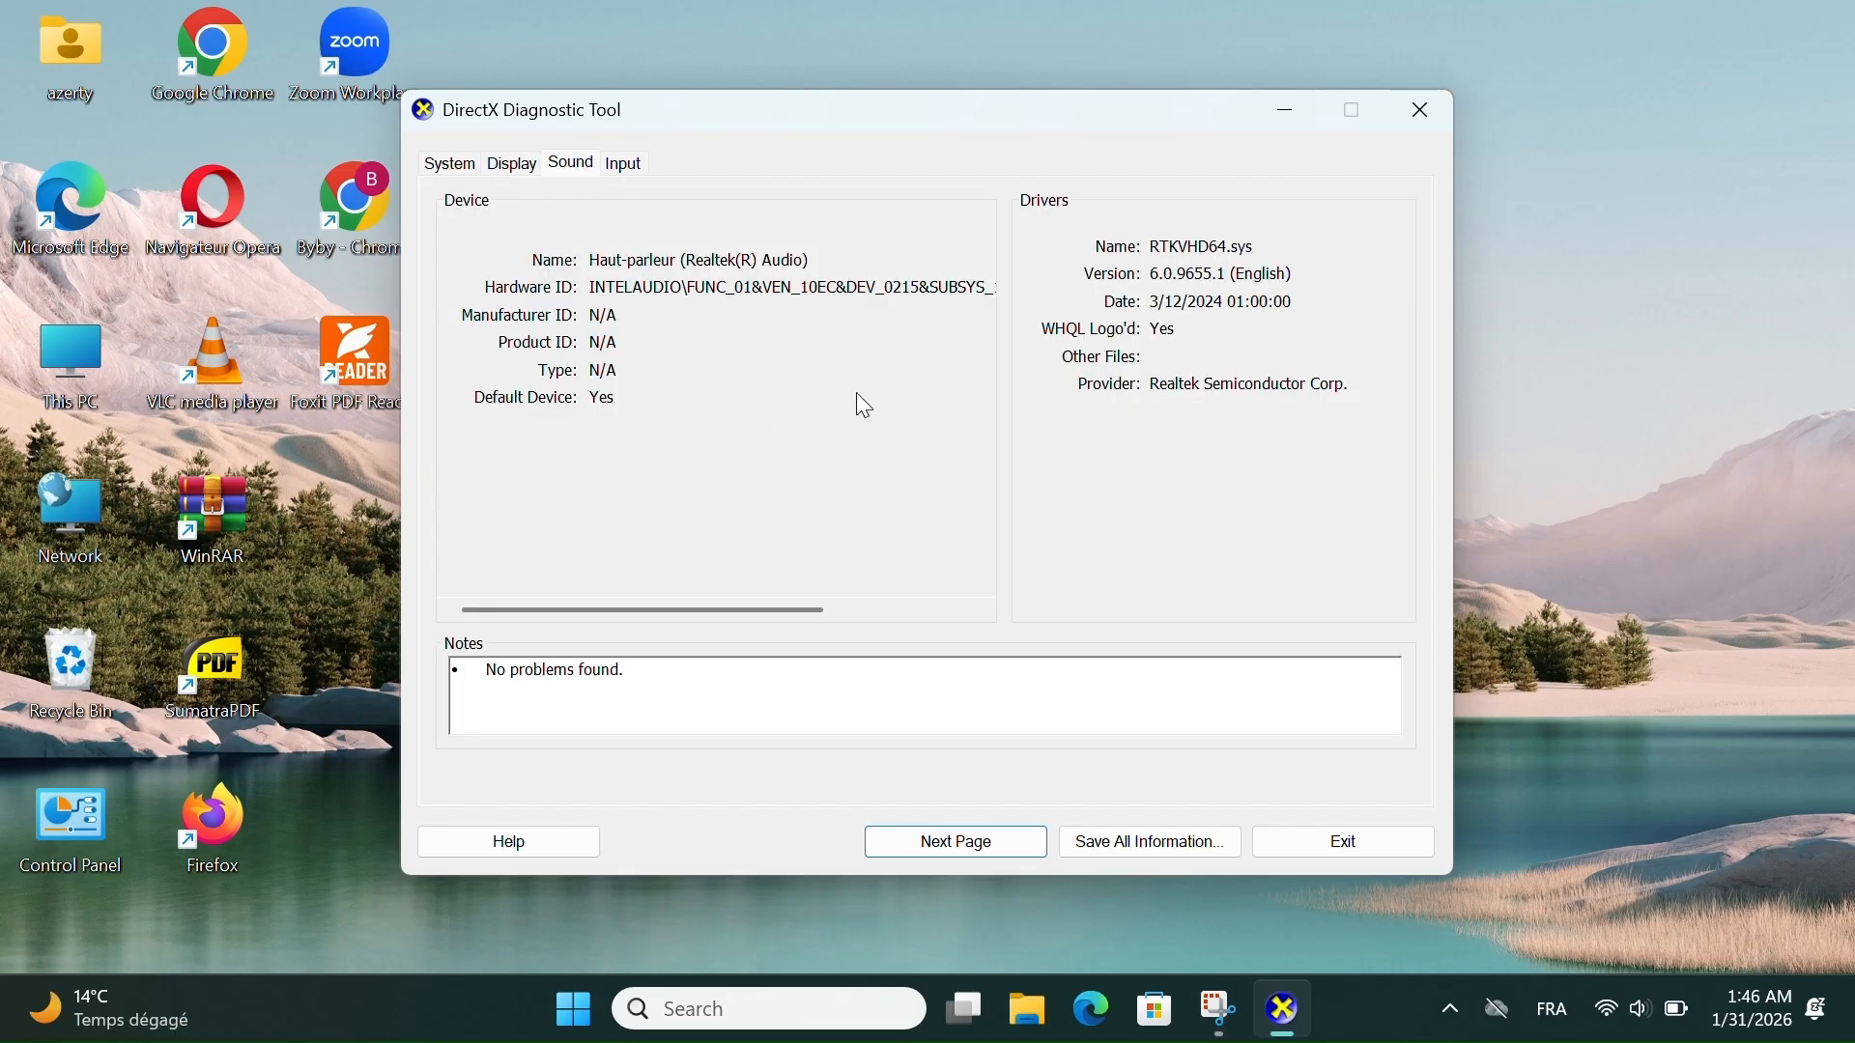
{"action": "left_click", "coordinate": [628, 166]}
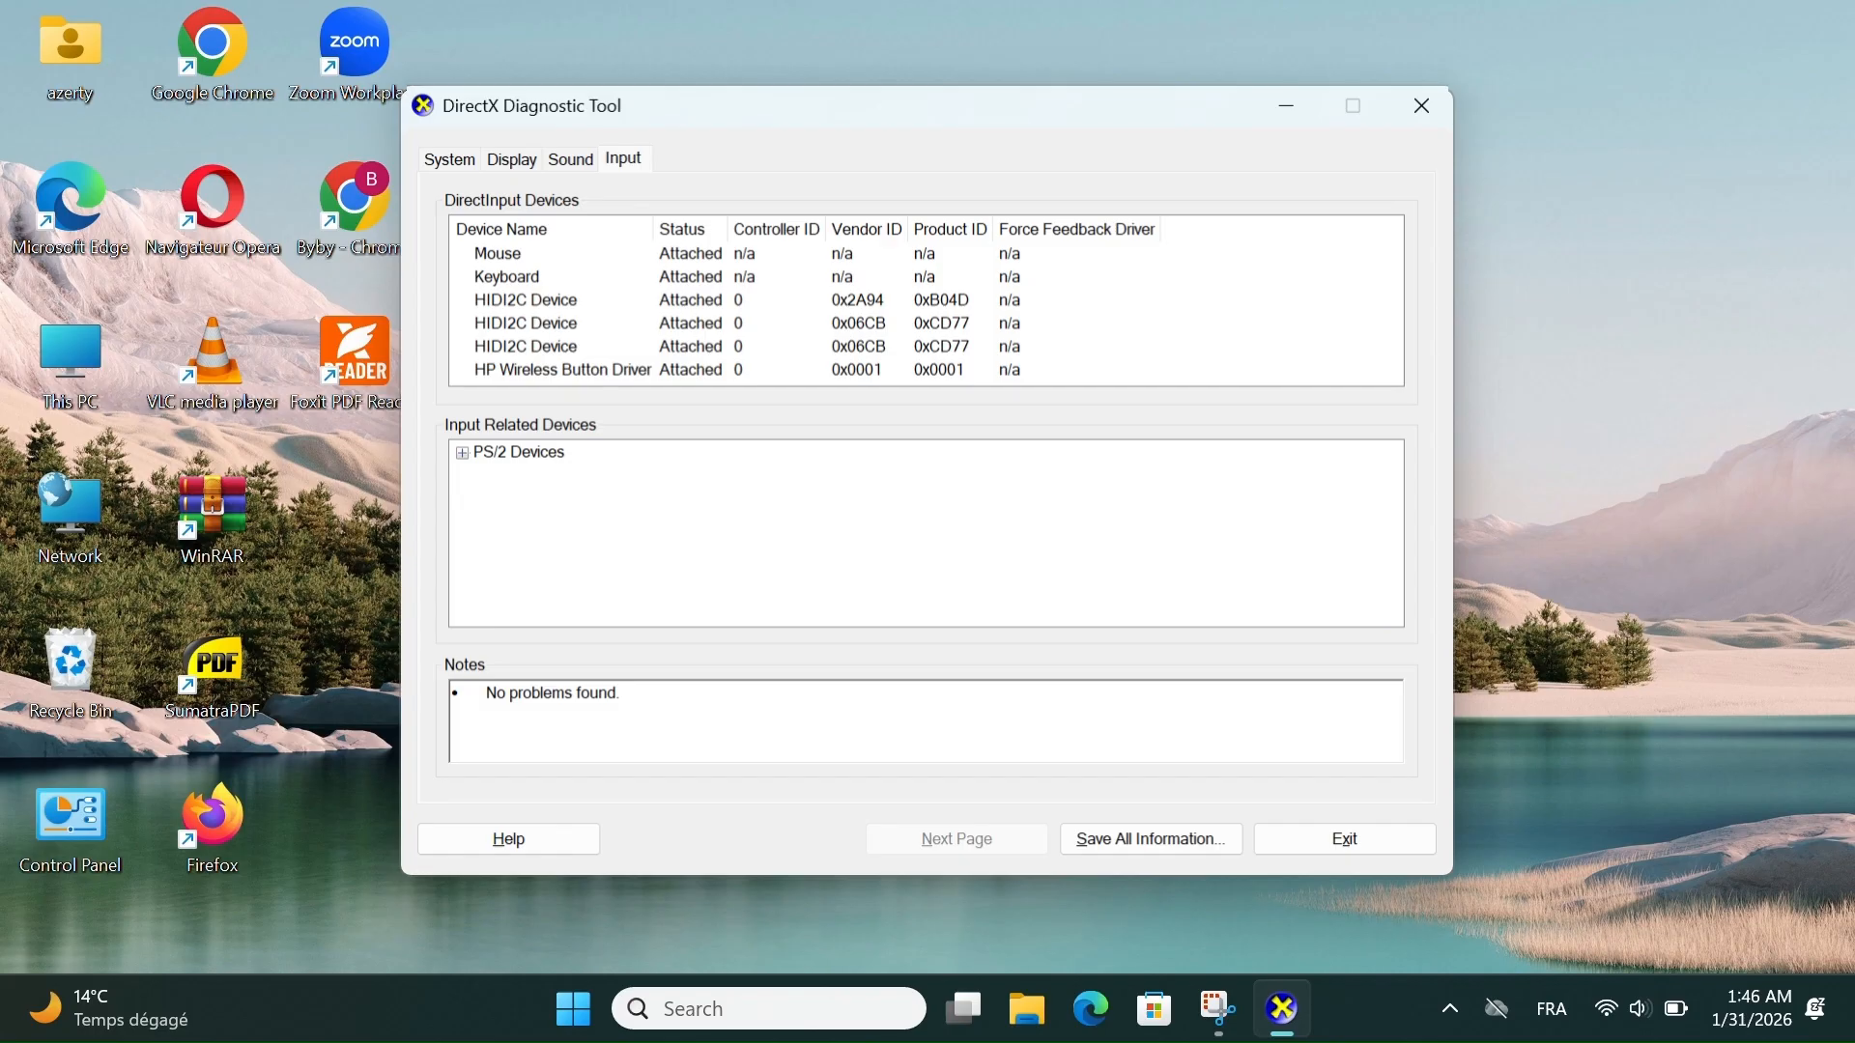
{"action": "left_click", "coordinate": [450, 160]}
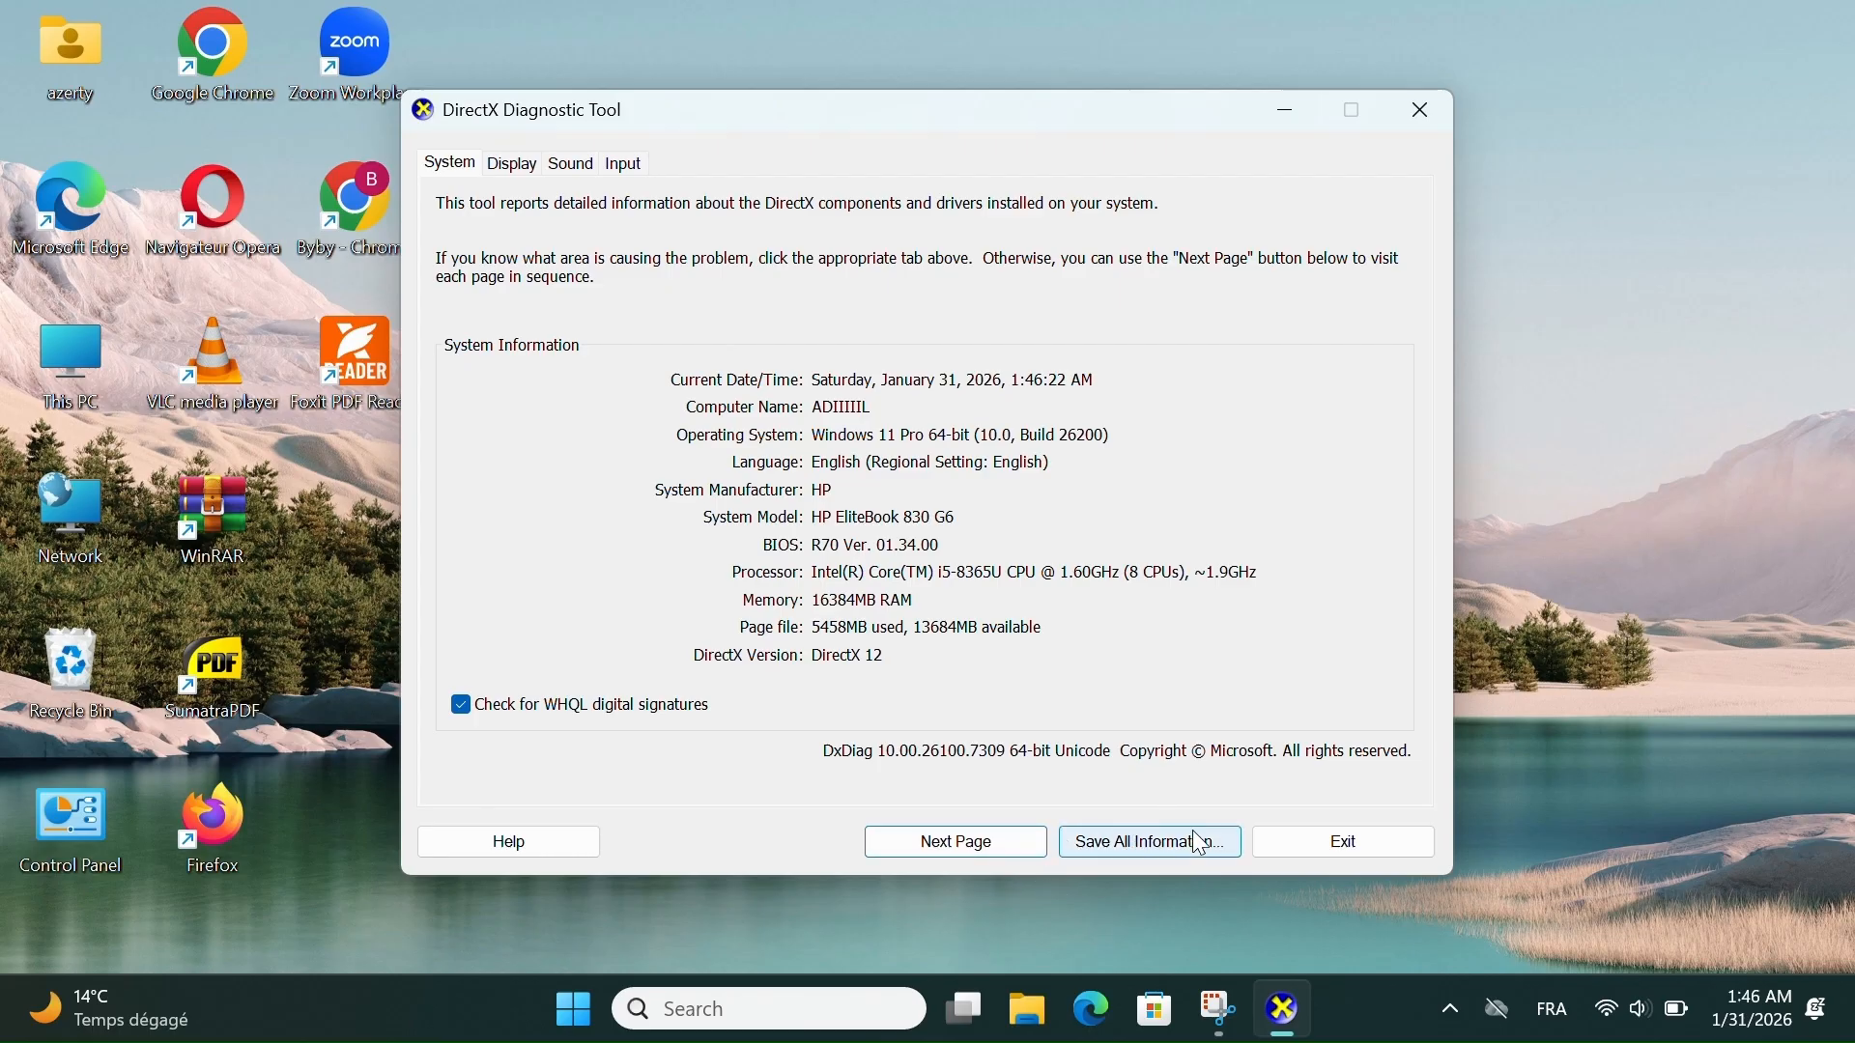
{"action": "left_click", "coordinate": [1412, 114]}
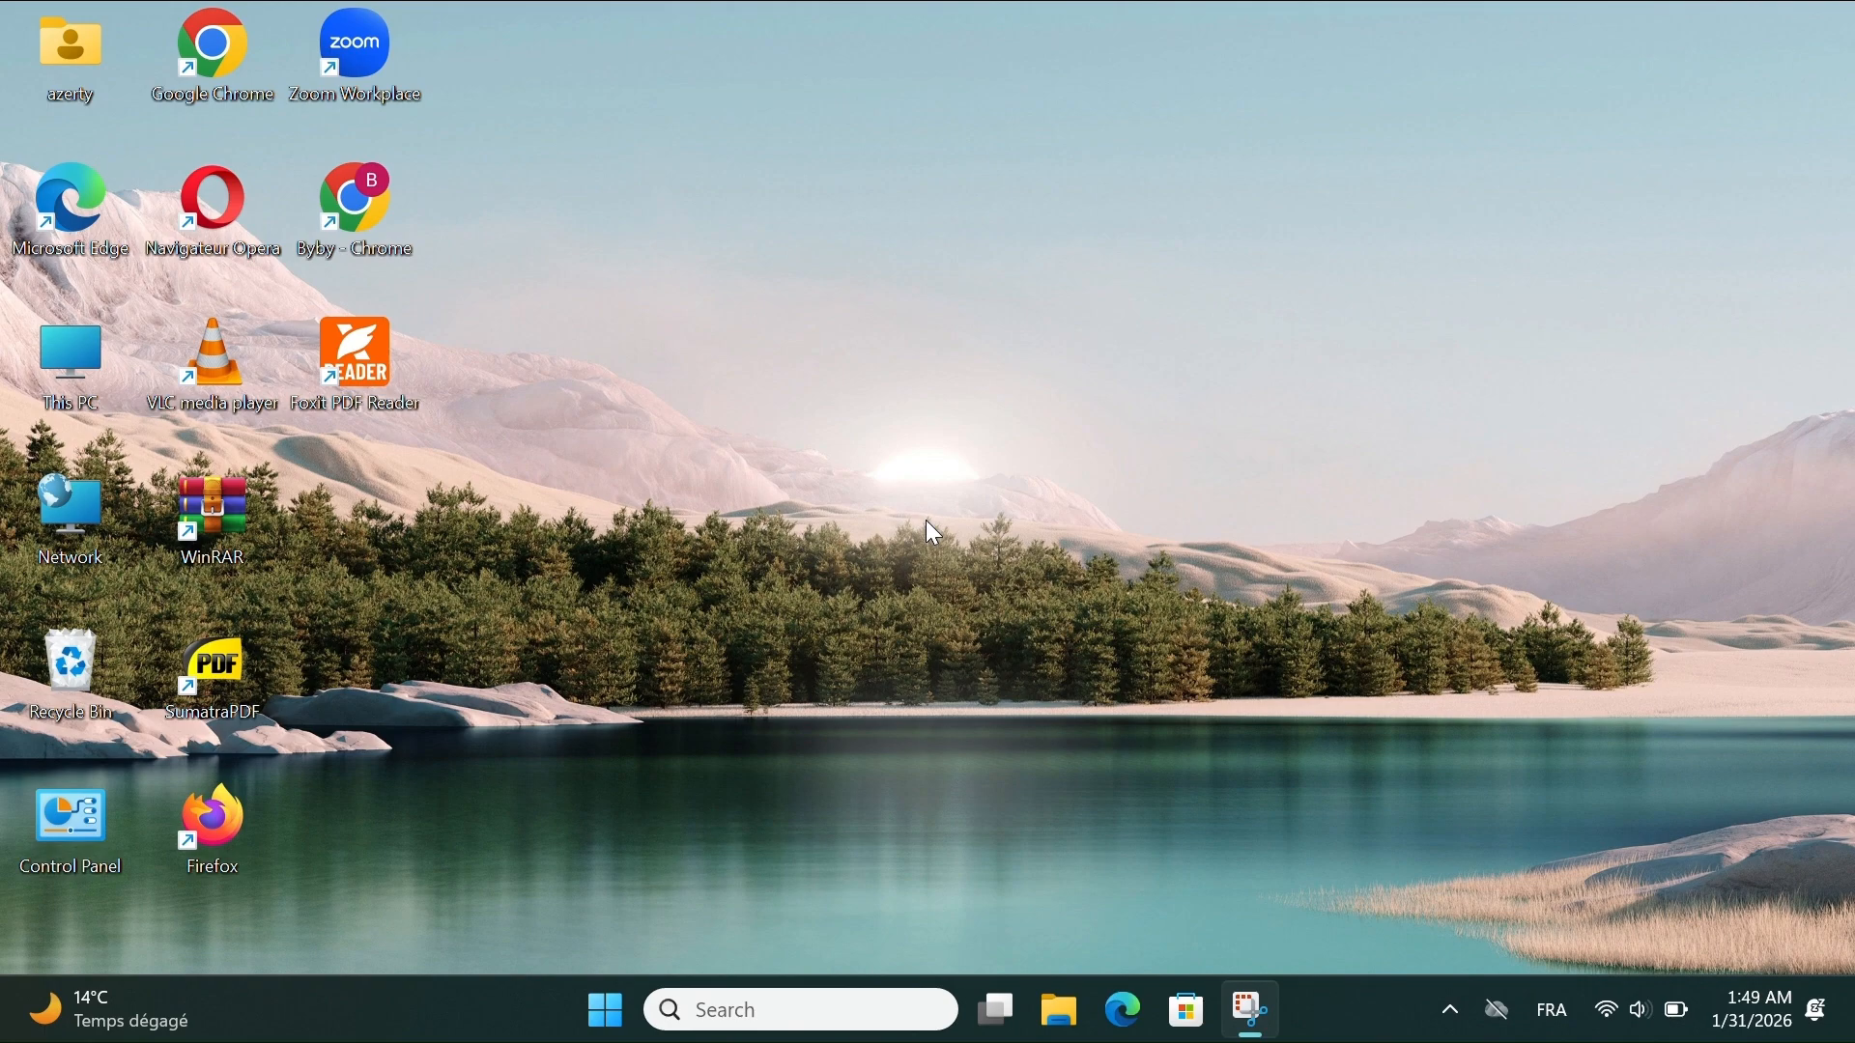
- Open System Information by running the msinfo32 command
{"action": "key", "text": "super+r"}
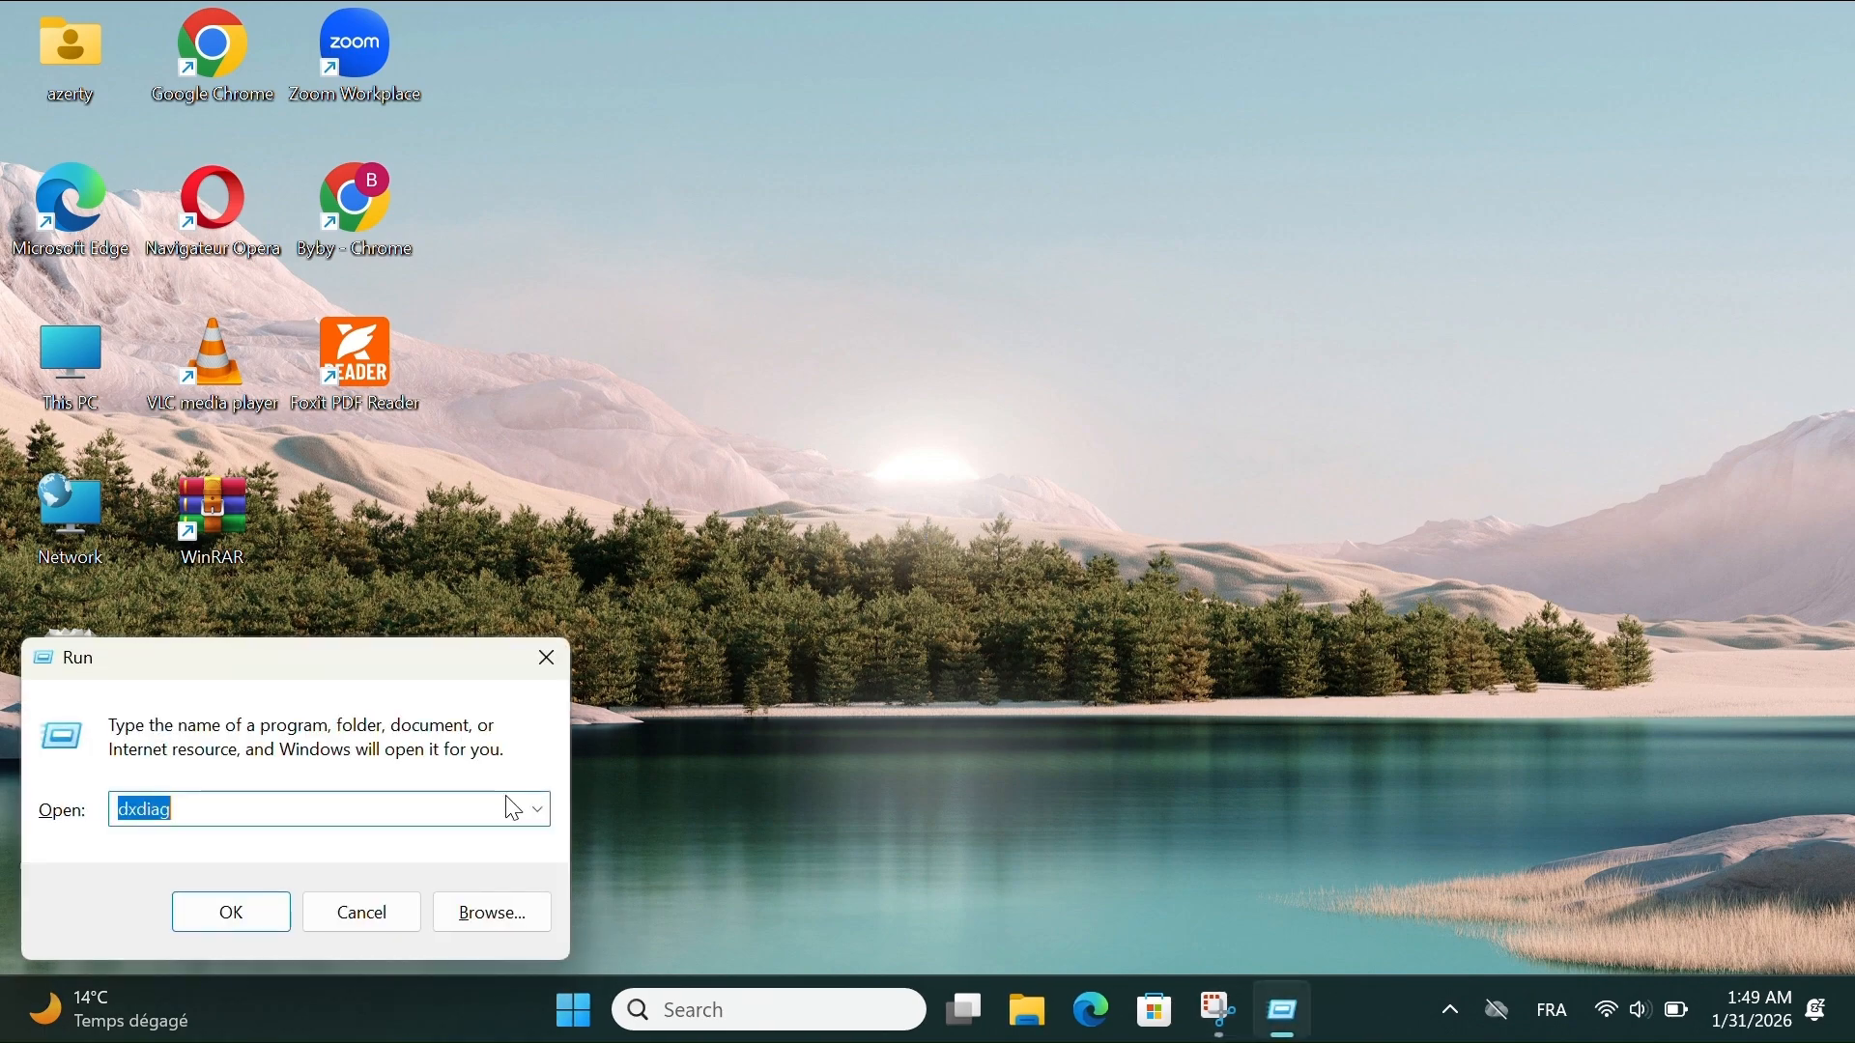
{"action": "key", "text": "BackSpace"}
{"action": "type", "text": "msin"}
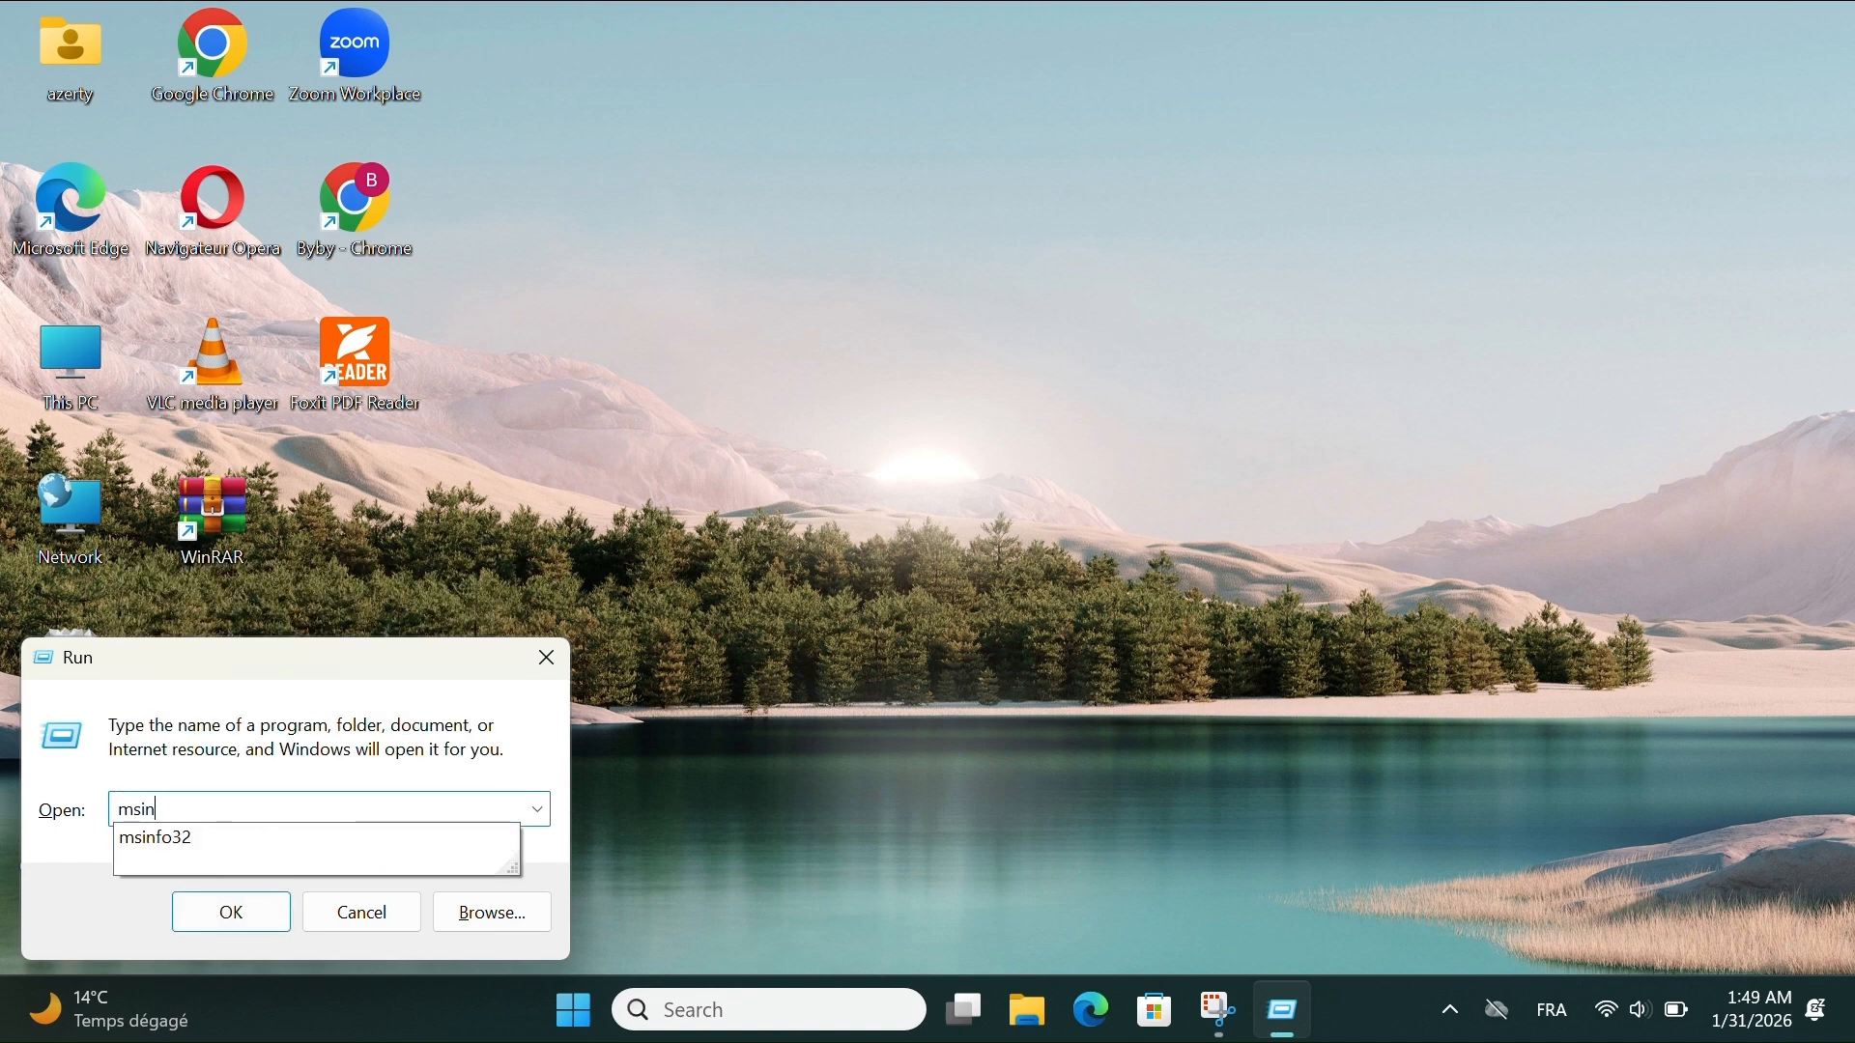
{"action": "type", "text": "fo32"}
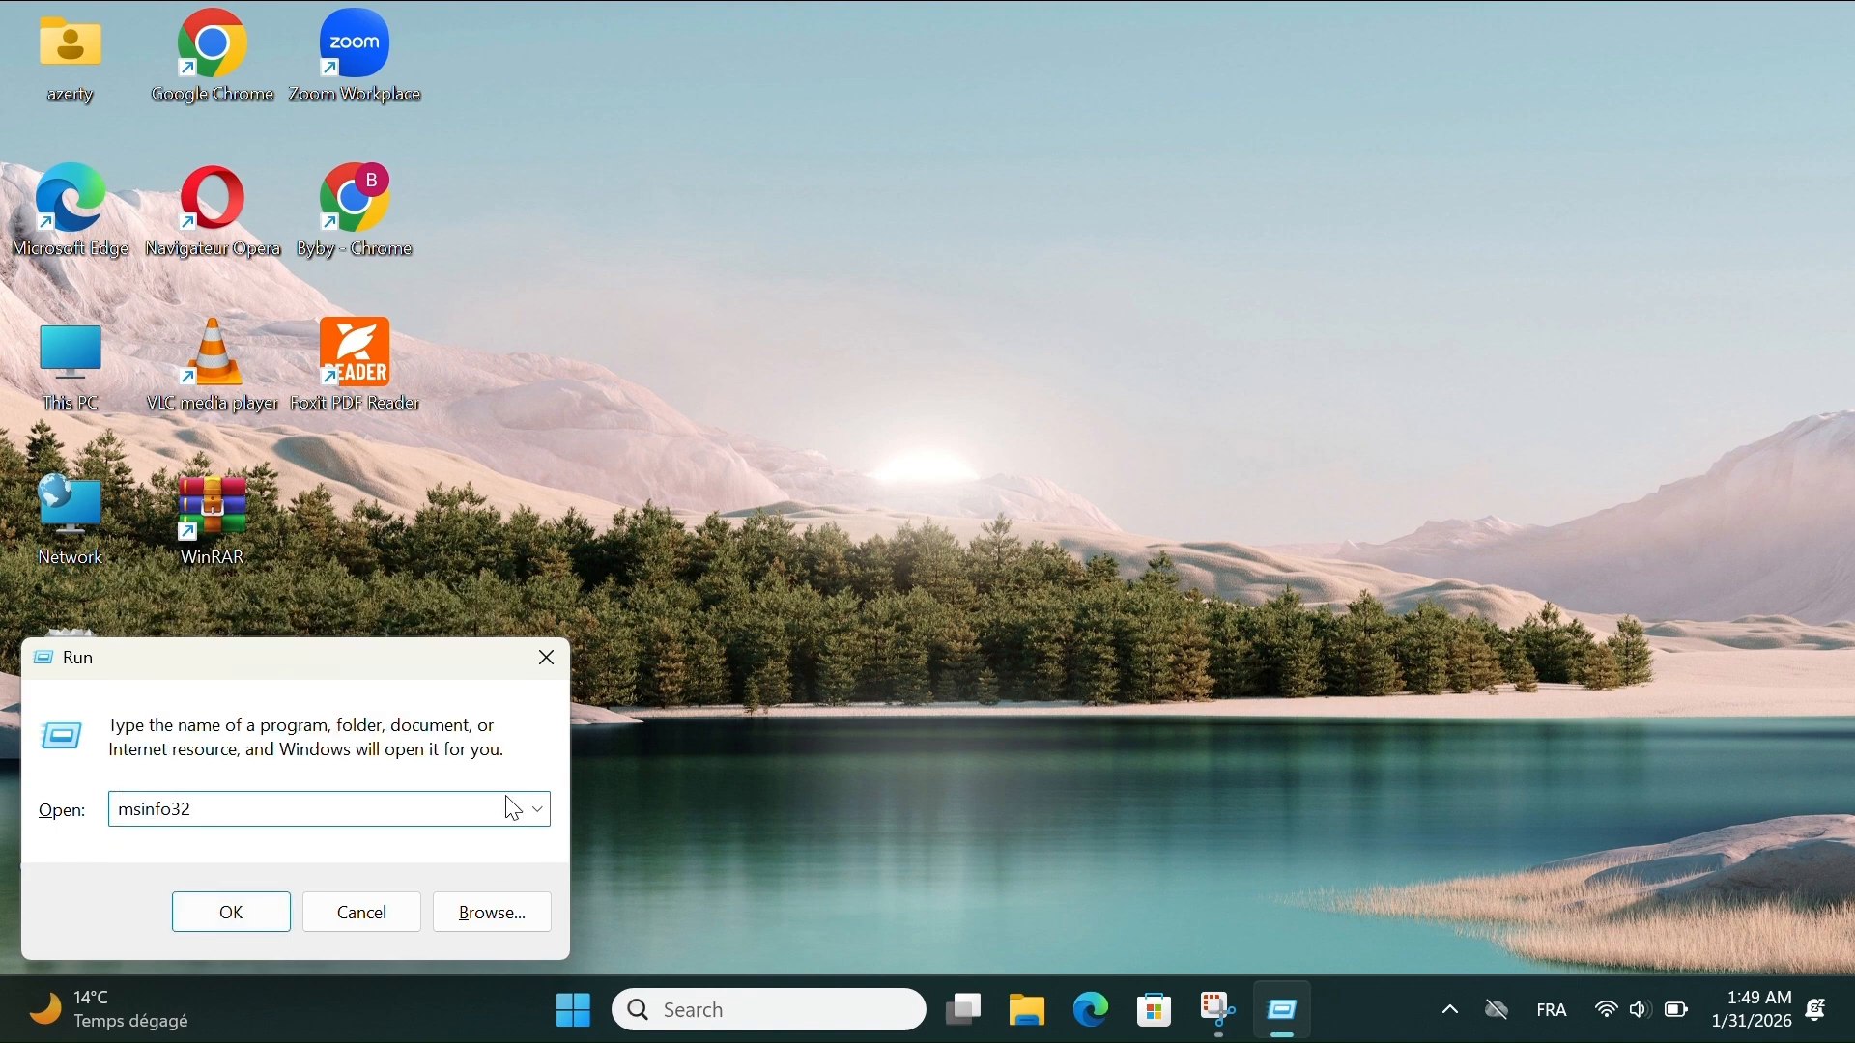
{"action": "key", "text": "Return"}
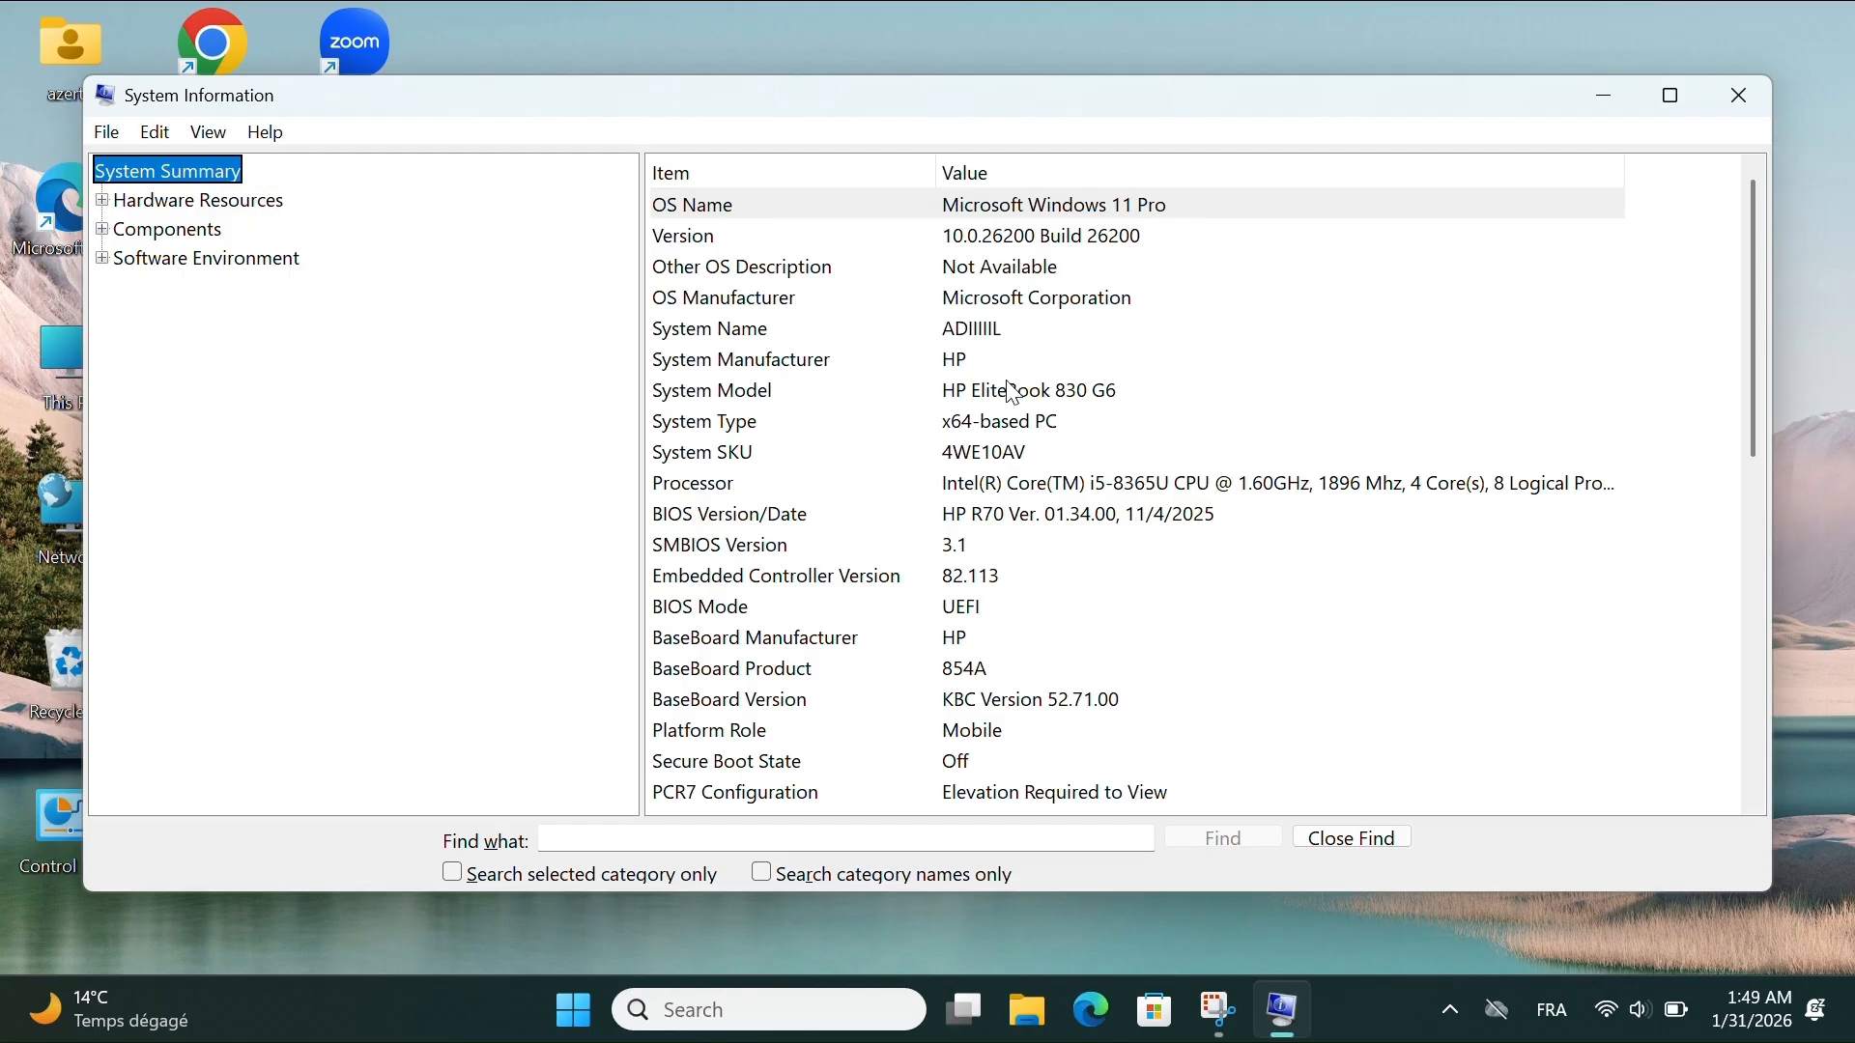
- Examine the System Summary through to its last items, return to its beginning and close System Information
{"action": "scroll", "coordinate": [1012, 391], "scroll_direction": "down", "scroll_amount": 2}
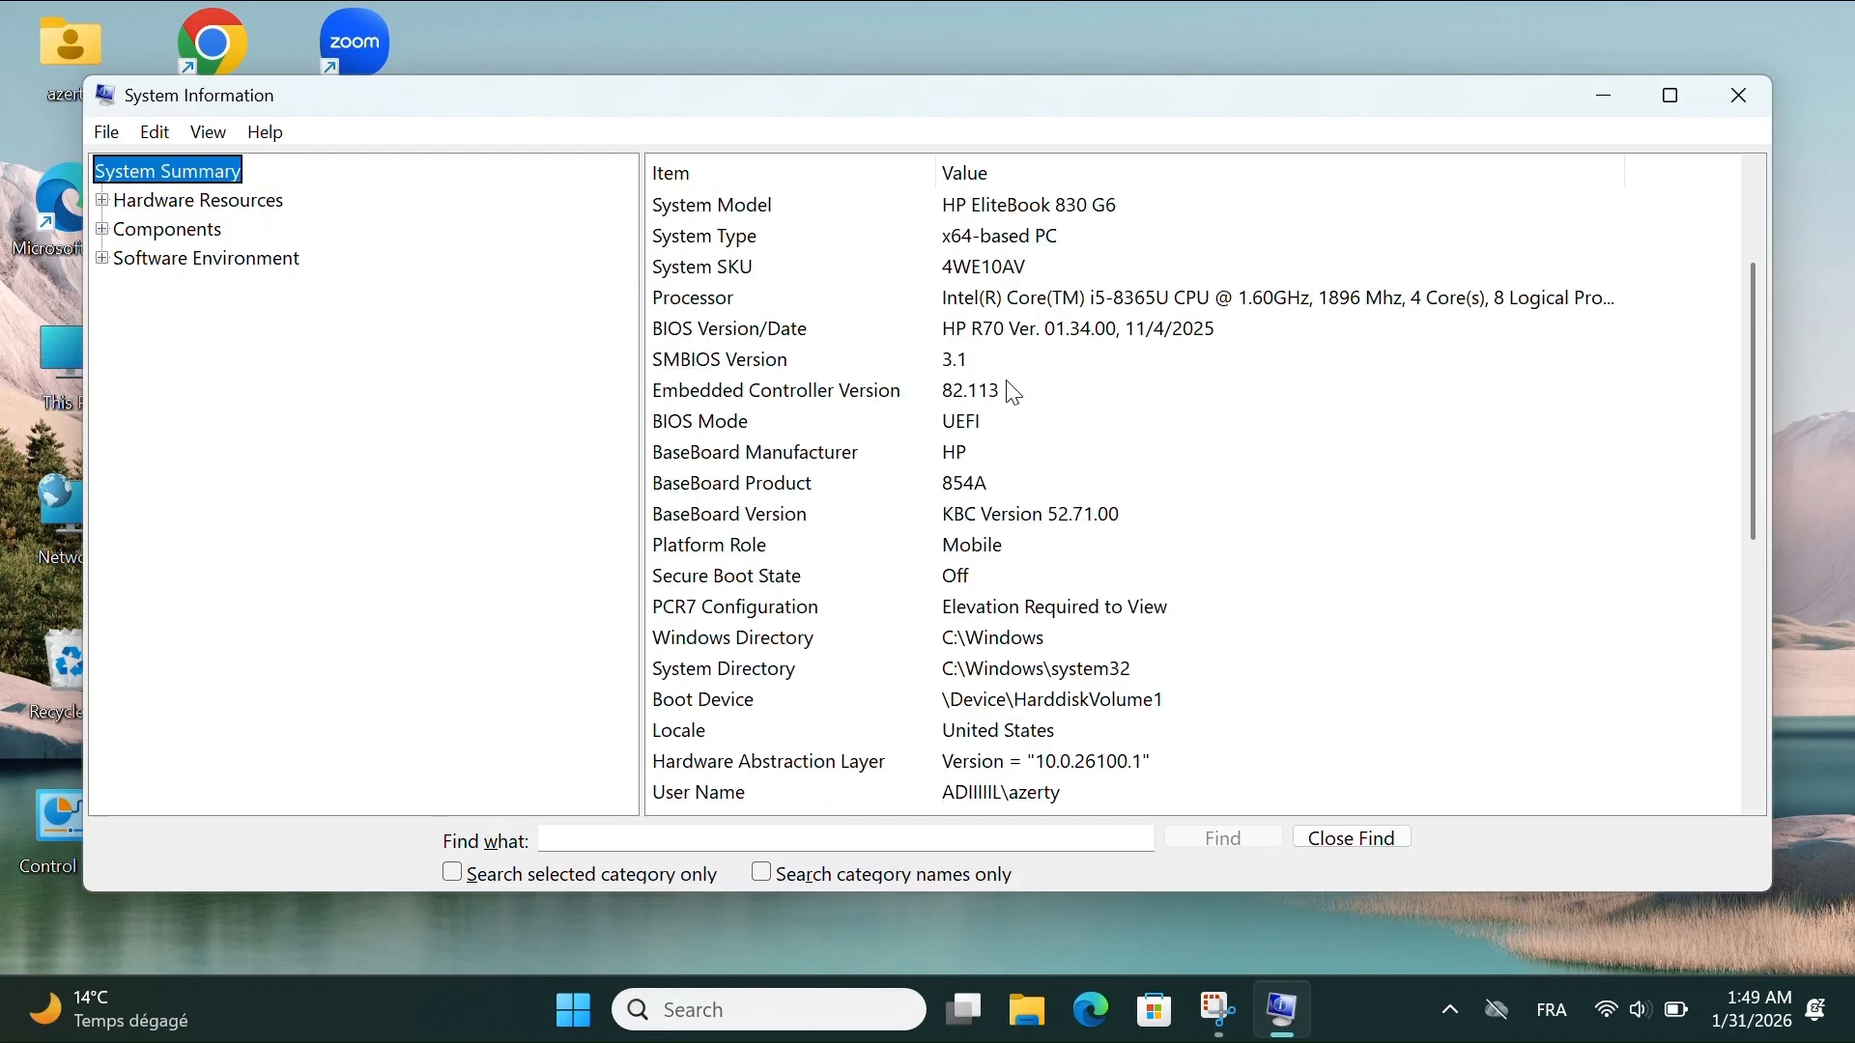
{"action": "scroll", "coordinate": [1011, 392], "scroll_direction": "down", "scroll_amount": 2}
{"action": "scroll", "coordinate": [1011, 391], "scroll_direction": "down", "scroll_amount": 1}
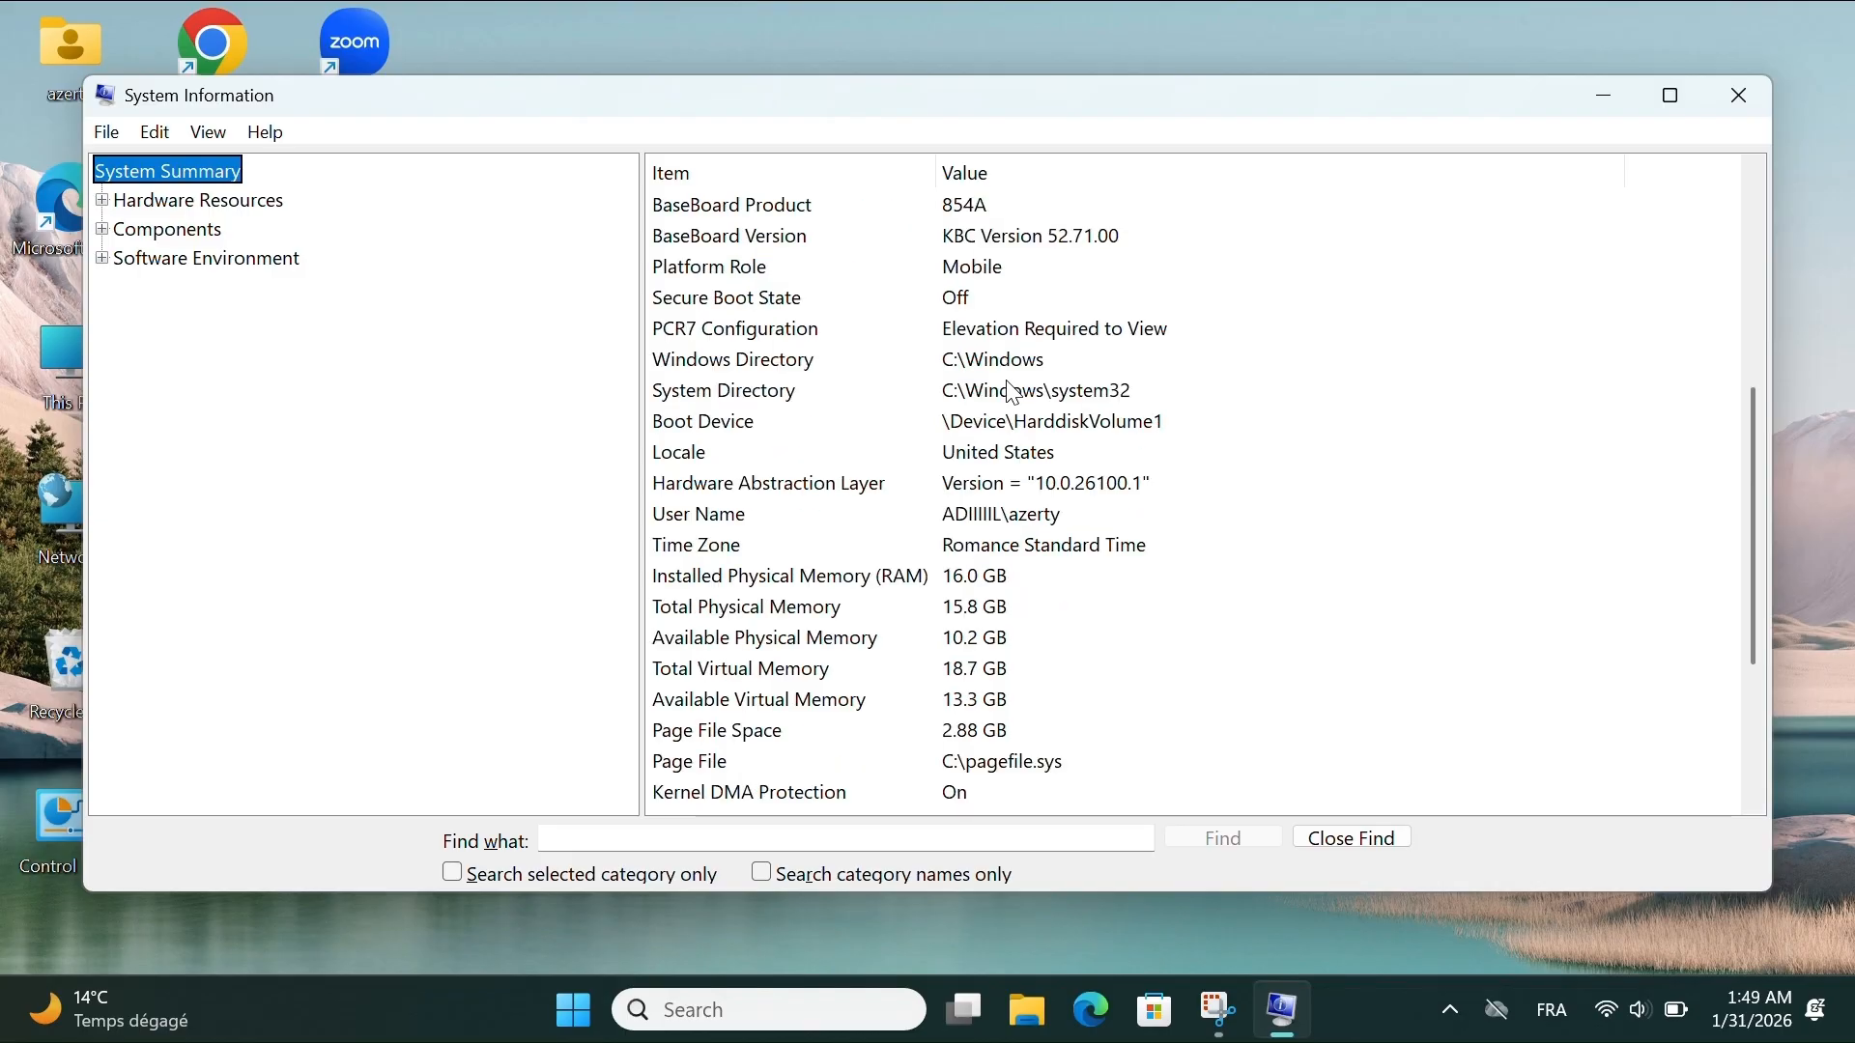
{"action": "scroll", "coordinate": [1012, 392], "scroll_direction": "down", "scroll_amount": 1}
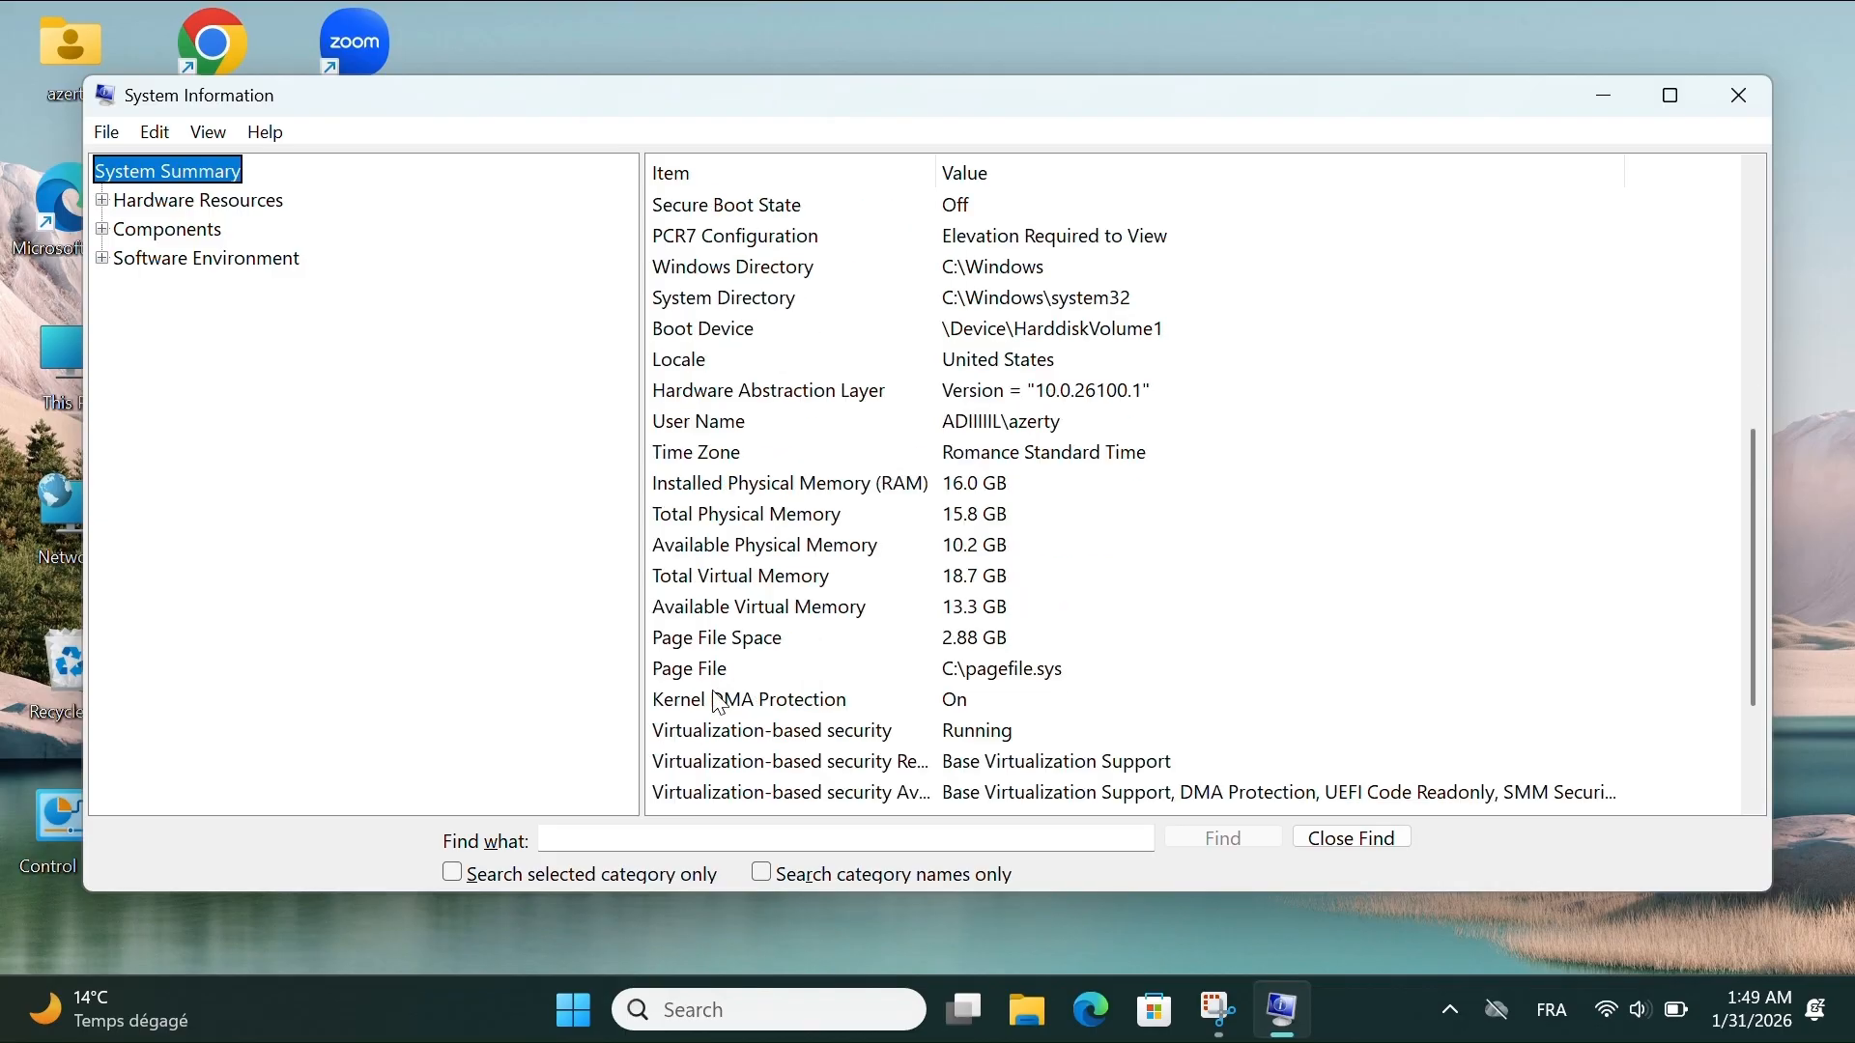
{"action": "scroll", "coordinate": [859, 696], "scroll_direction": "down", "scroll_amount": 1}
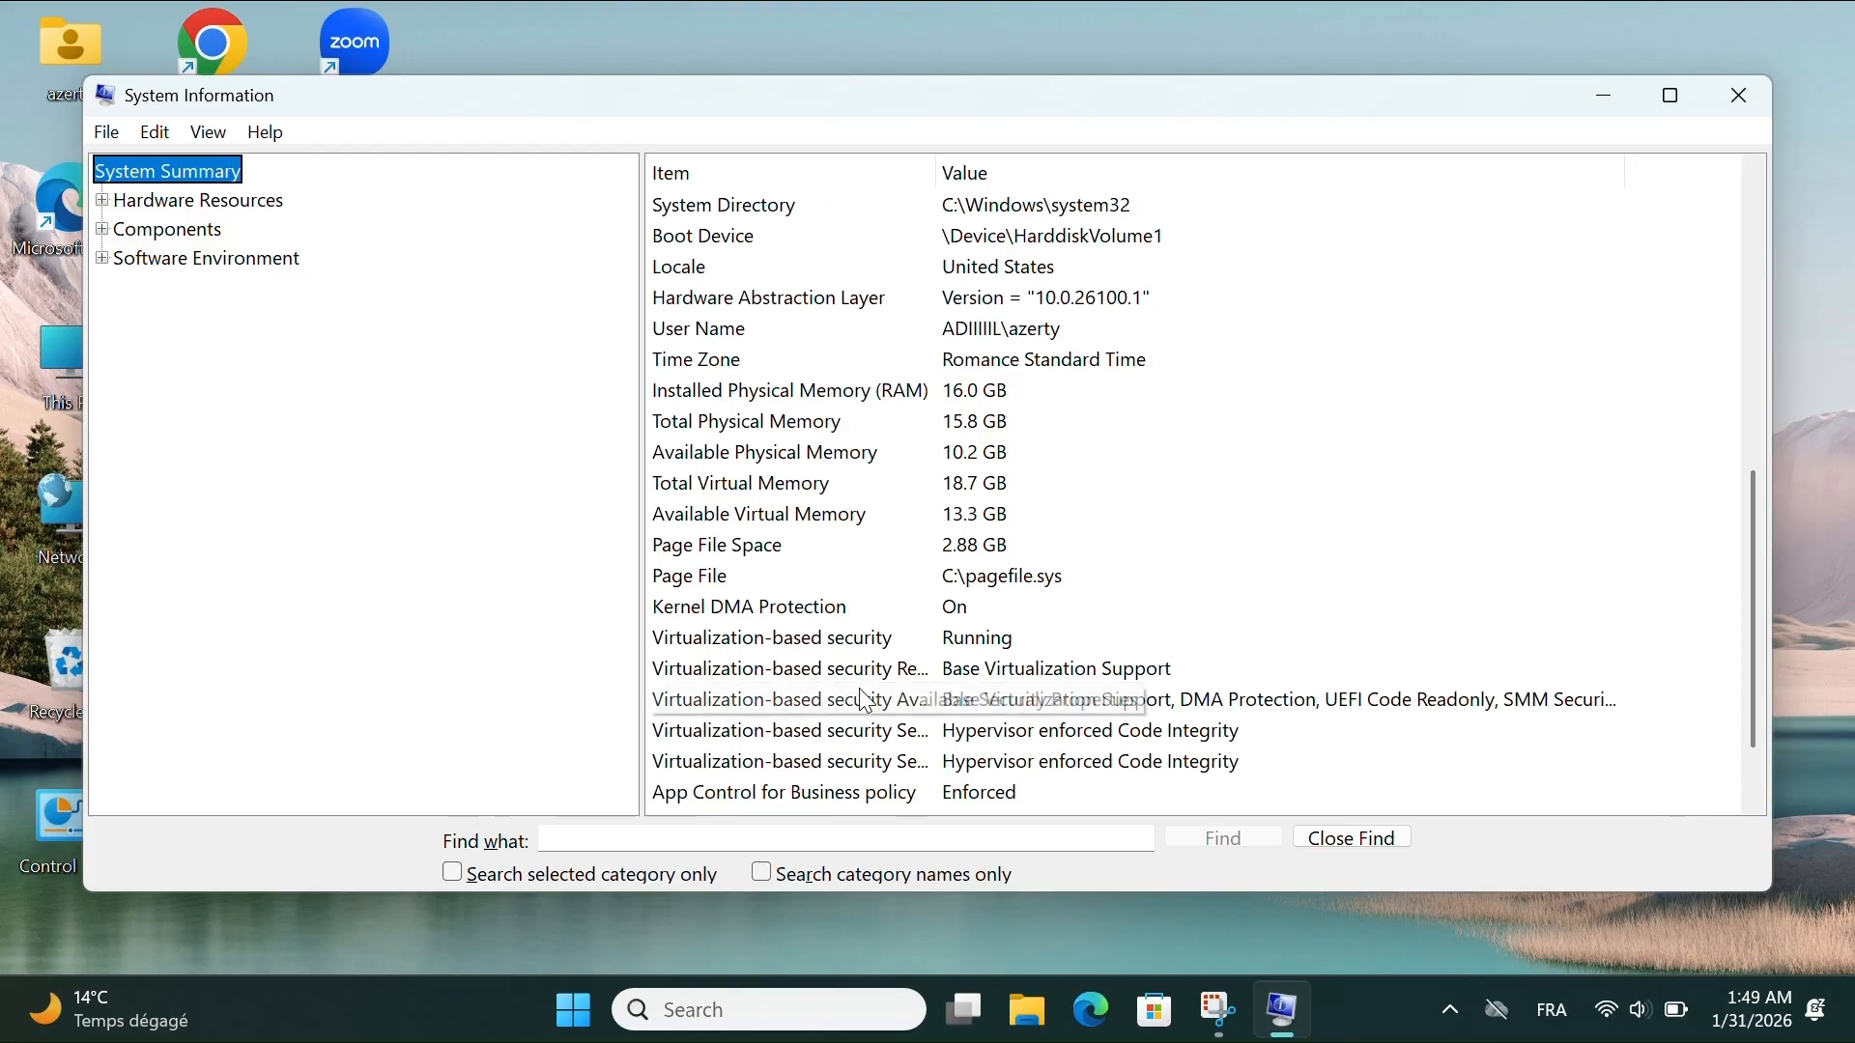
{"action": "scroll", "coordinate": [867, 701], "scroll_direction": "down", "scroll_amount": 1}
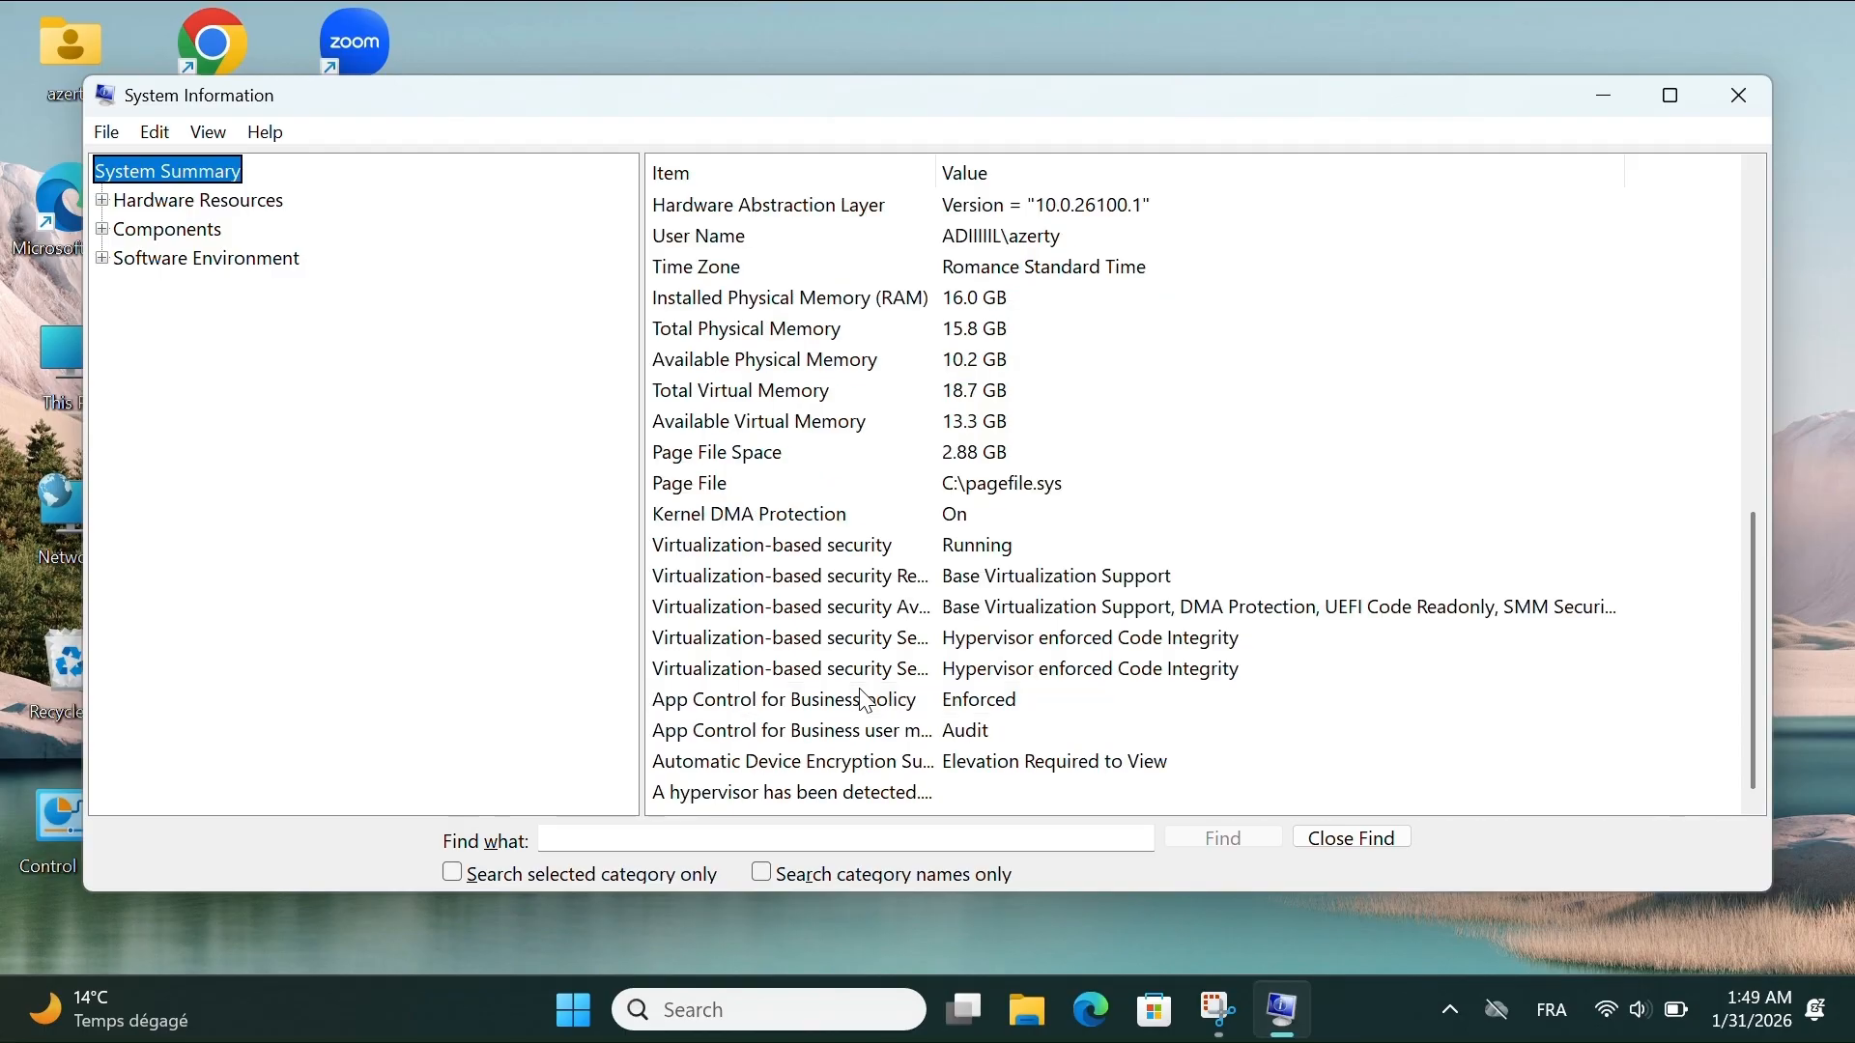
{"action": "scroll", "coordinate": [867, 701], "scroll_direction": "up", "scroll_amount": 1}
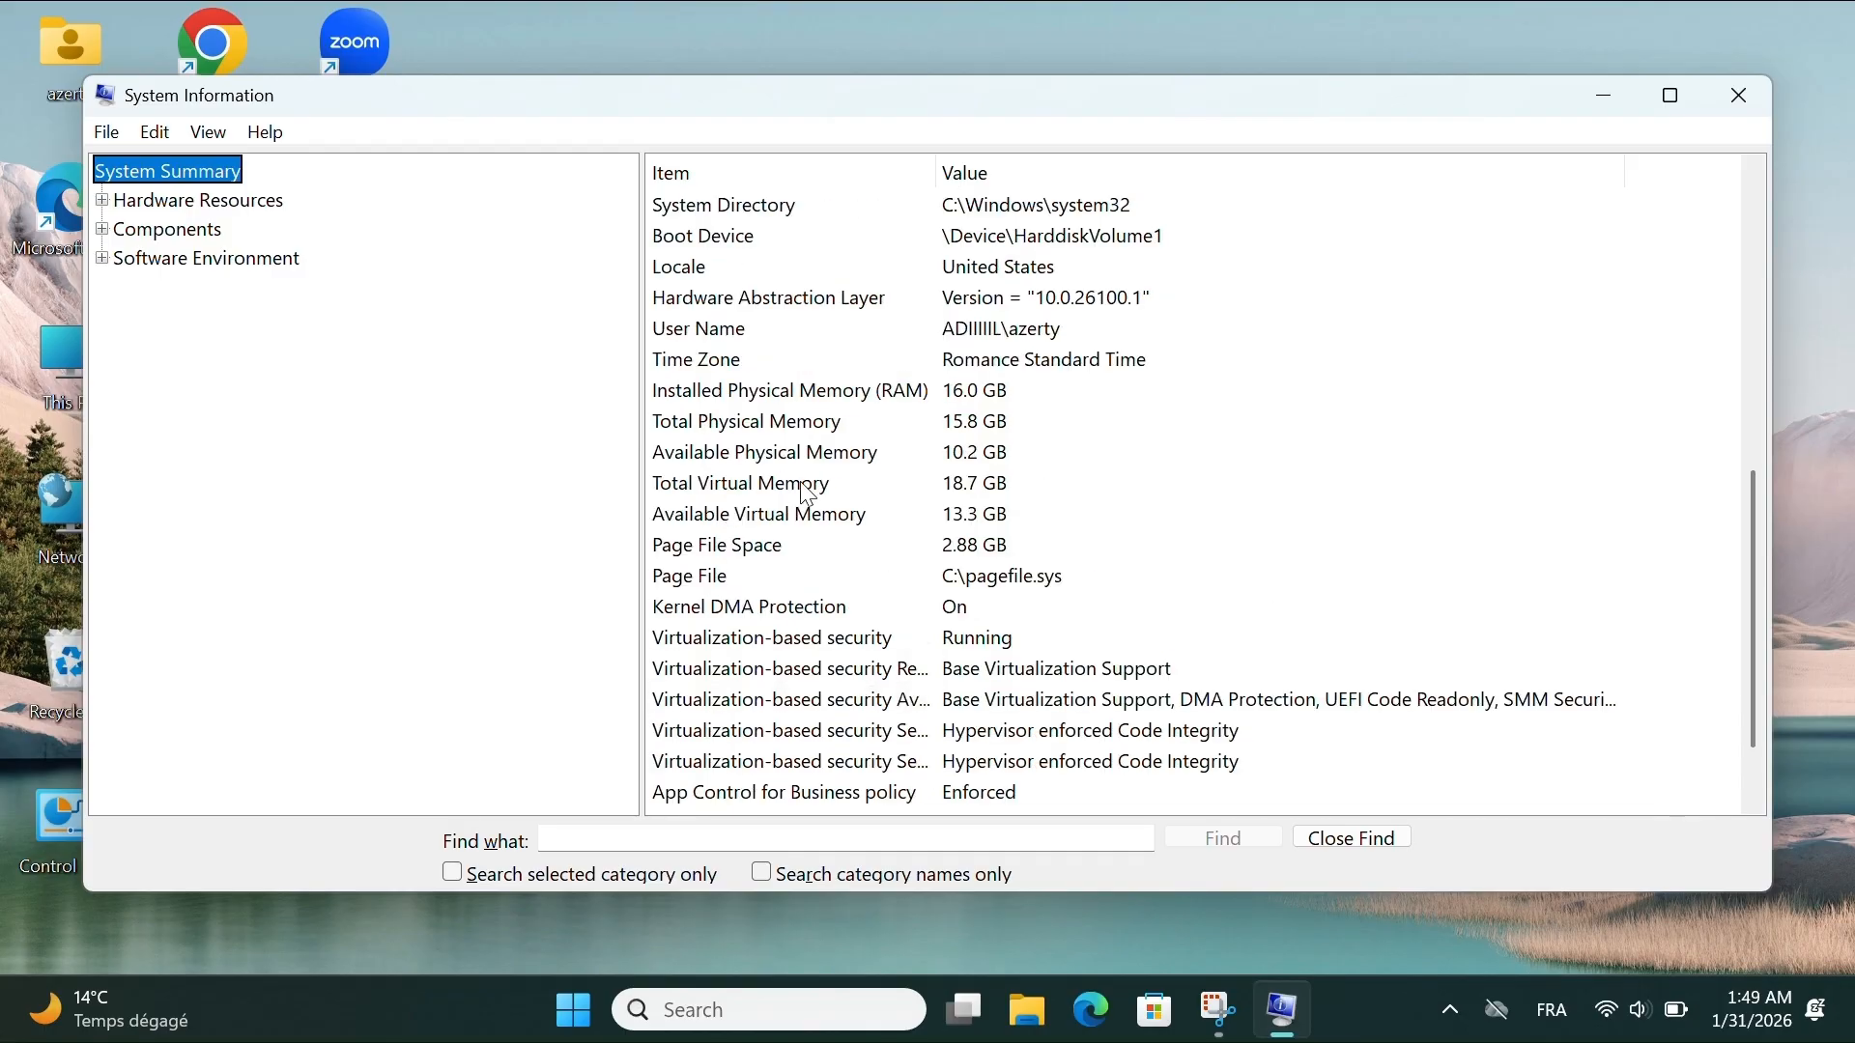
{"action": "scroll", "coordinate": [821, 483], "scroll_direction": "up", "scroll_amount": 1}
{"action": "scroll", "coordinate": [848, 477], "scroll_direction": "up", "scroll_amount": 2}
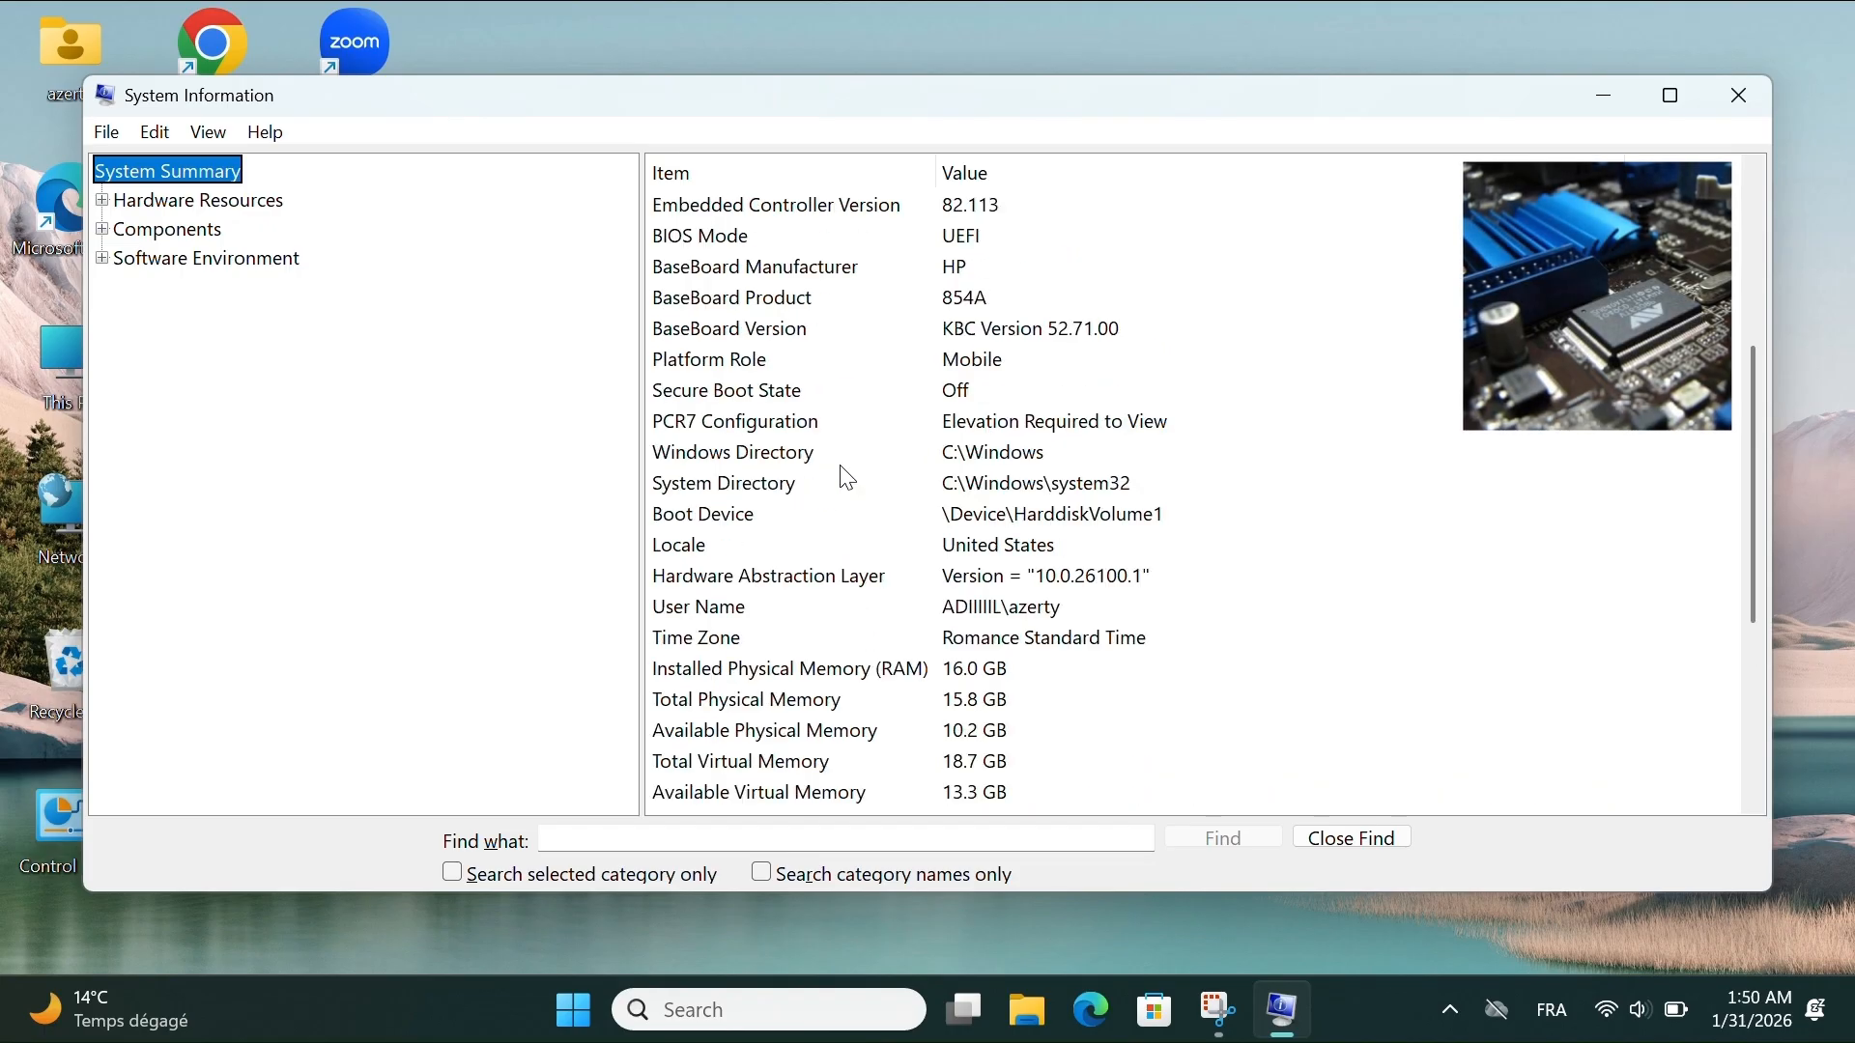
{"action": "scroll", "coordinate": [848, 477], "scroll_direction": "up", "scroll_amount": 1}
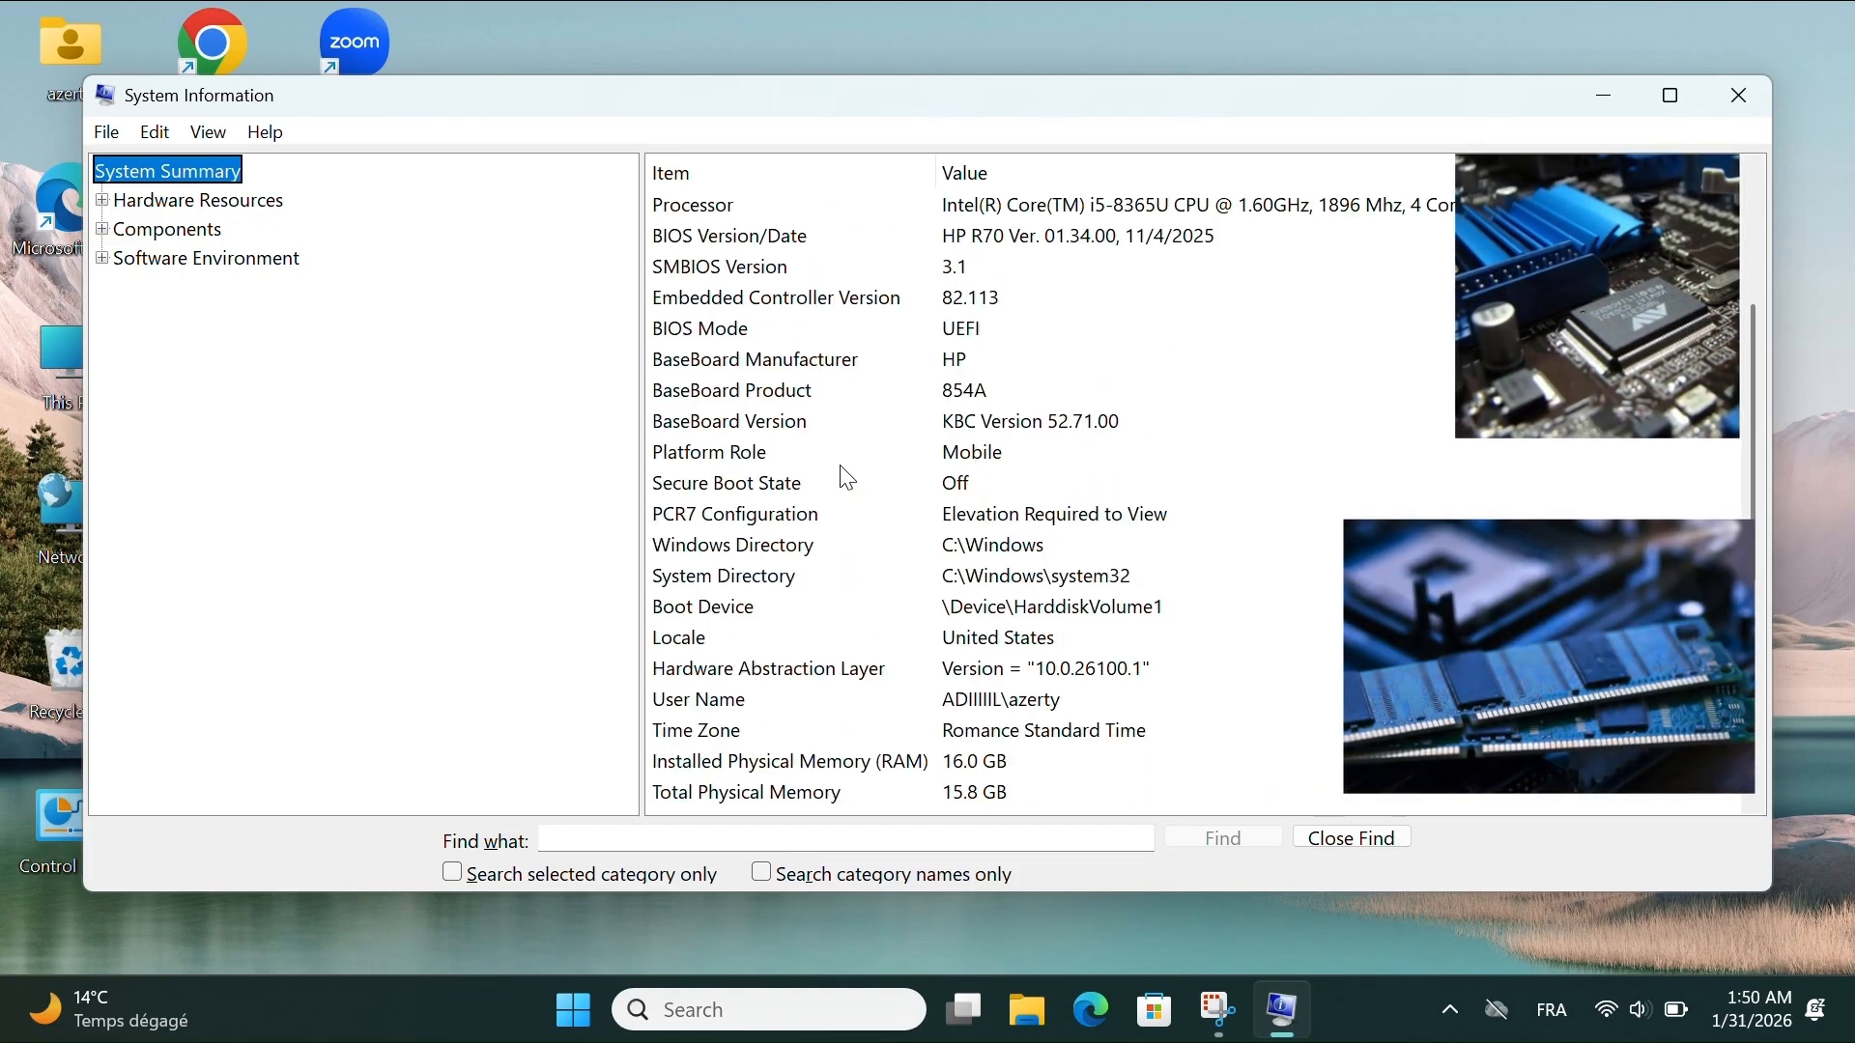
{"action": "scroll", "coordinate": [848, 478], "scroll_direction": "up", "scroll_amount": 2}
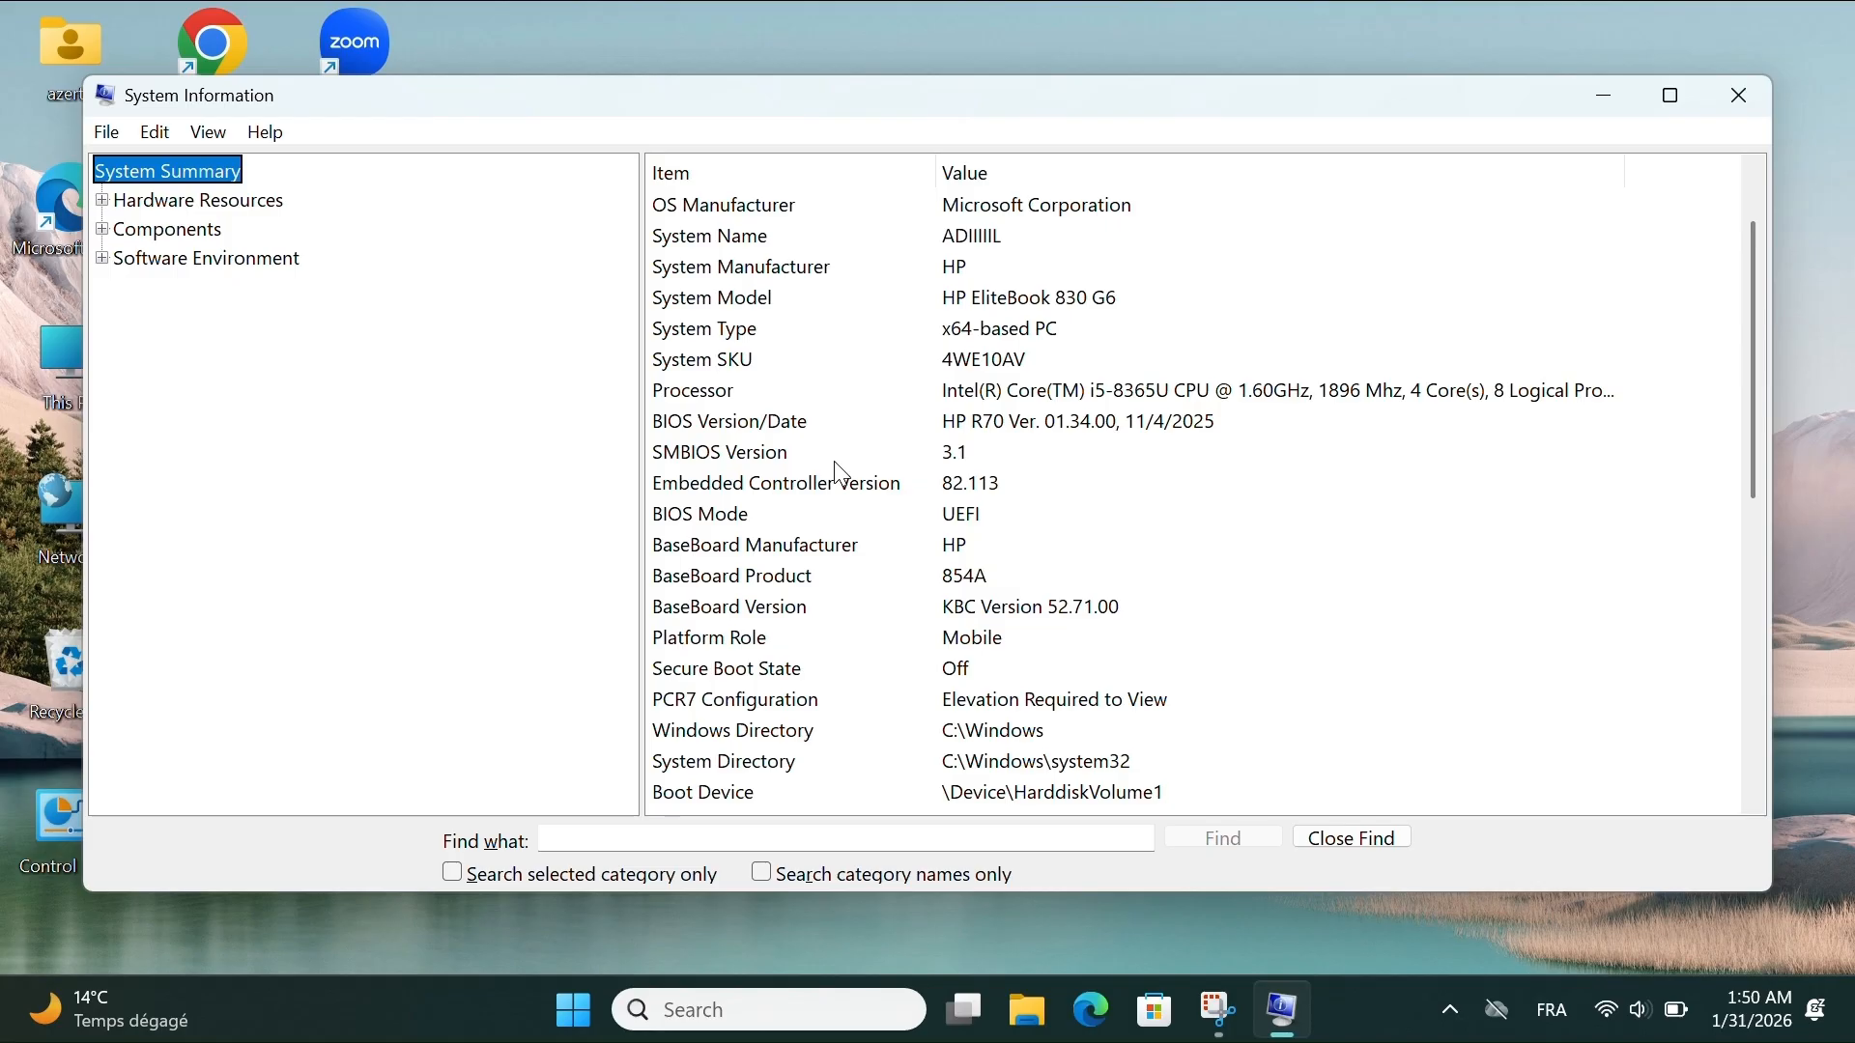
{"action": "scroll", "coordinate": [730, 420], "scroll_direction": "up", "scroll_amount": 1}
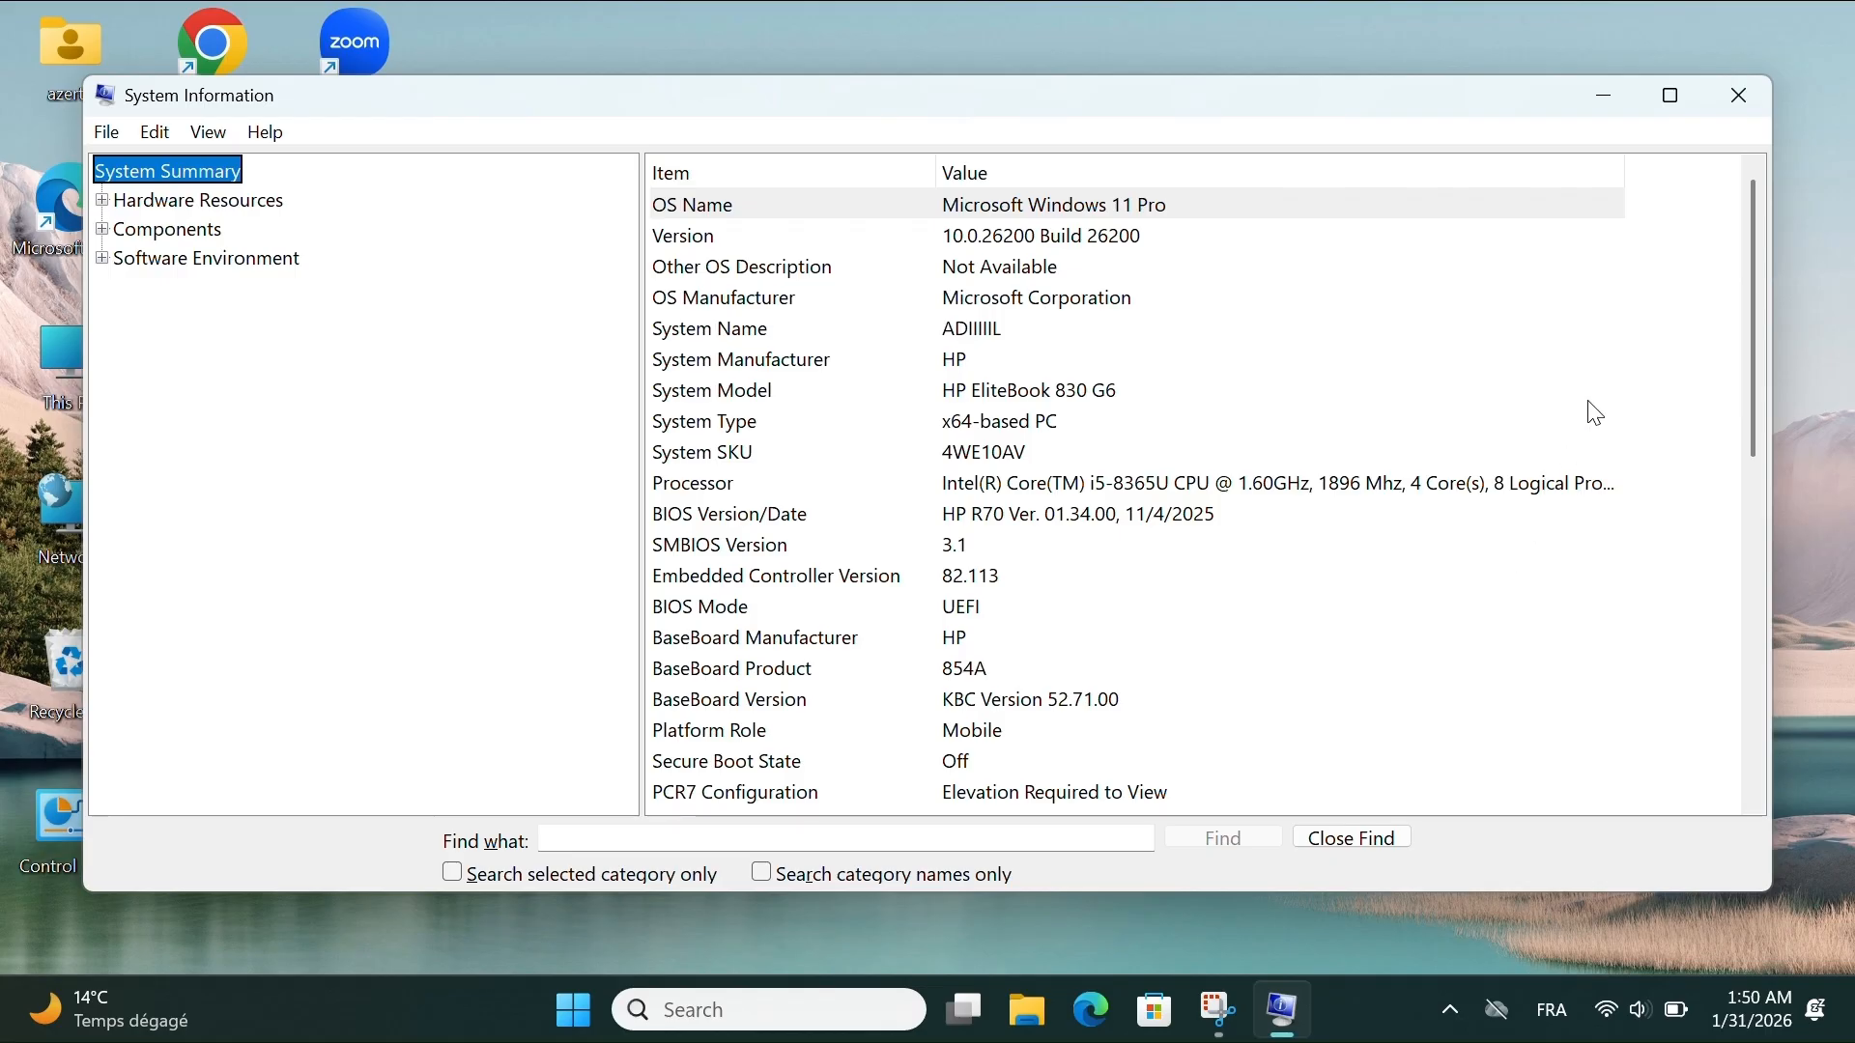
{"action": "left_click", "coordinate": [1732, 98]}
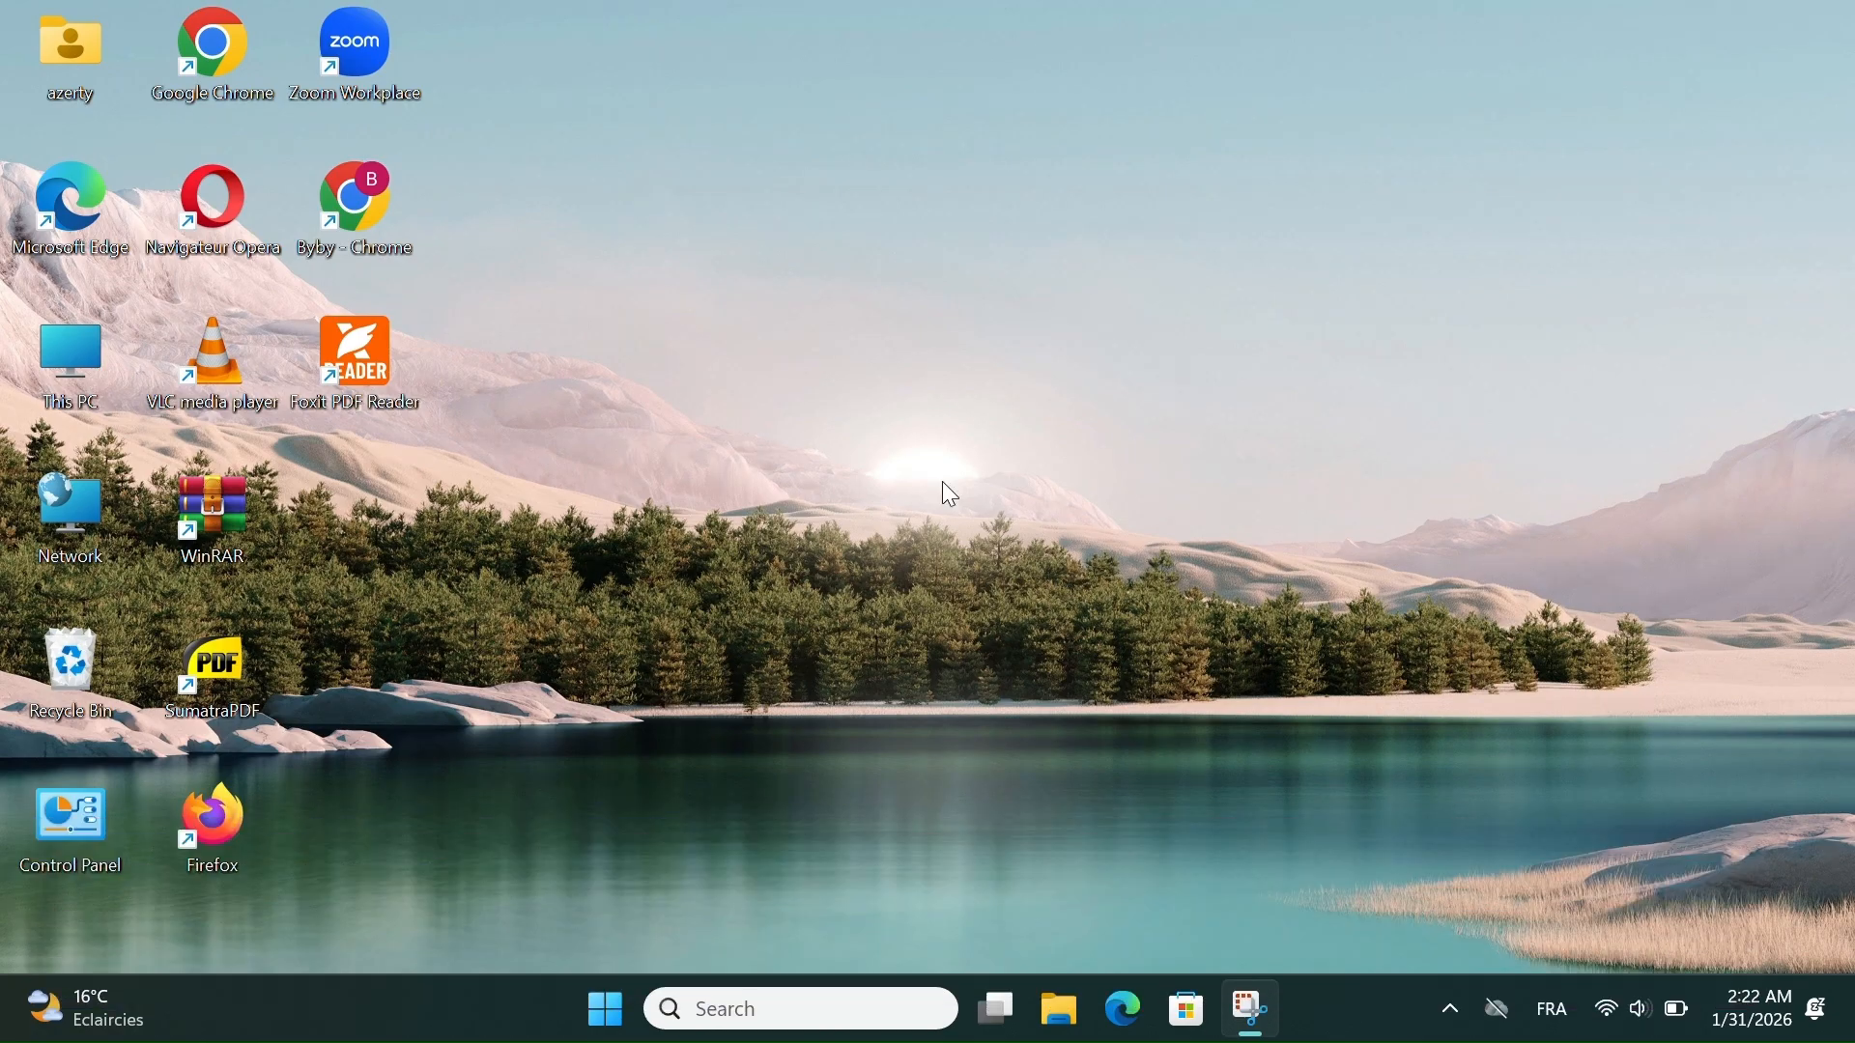
- Open the Microsoft Windows Malicious Software Removal Tool by running the mrt command
{"action": "key", "text": "super+r"}
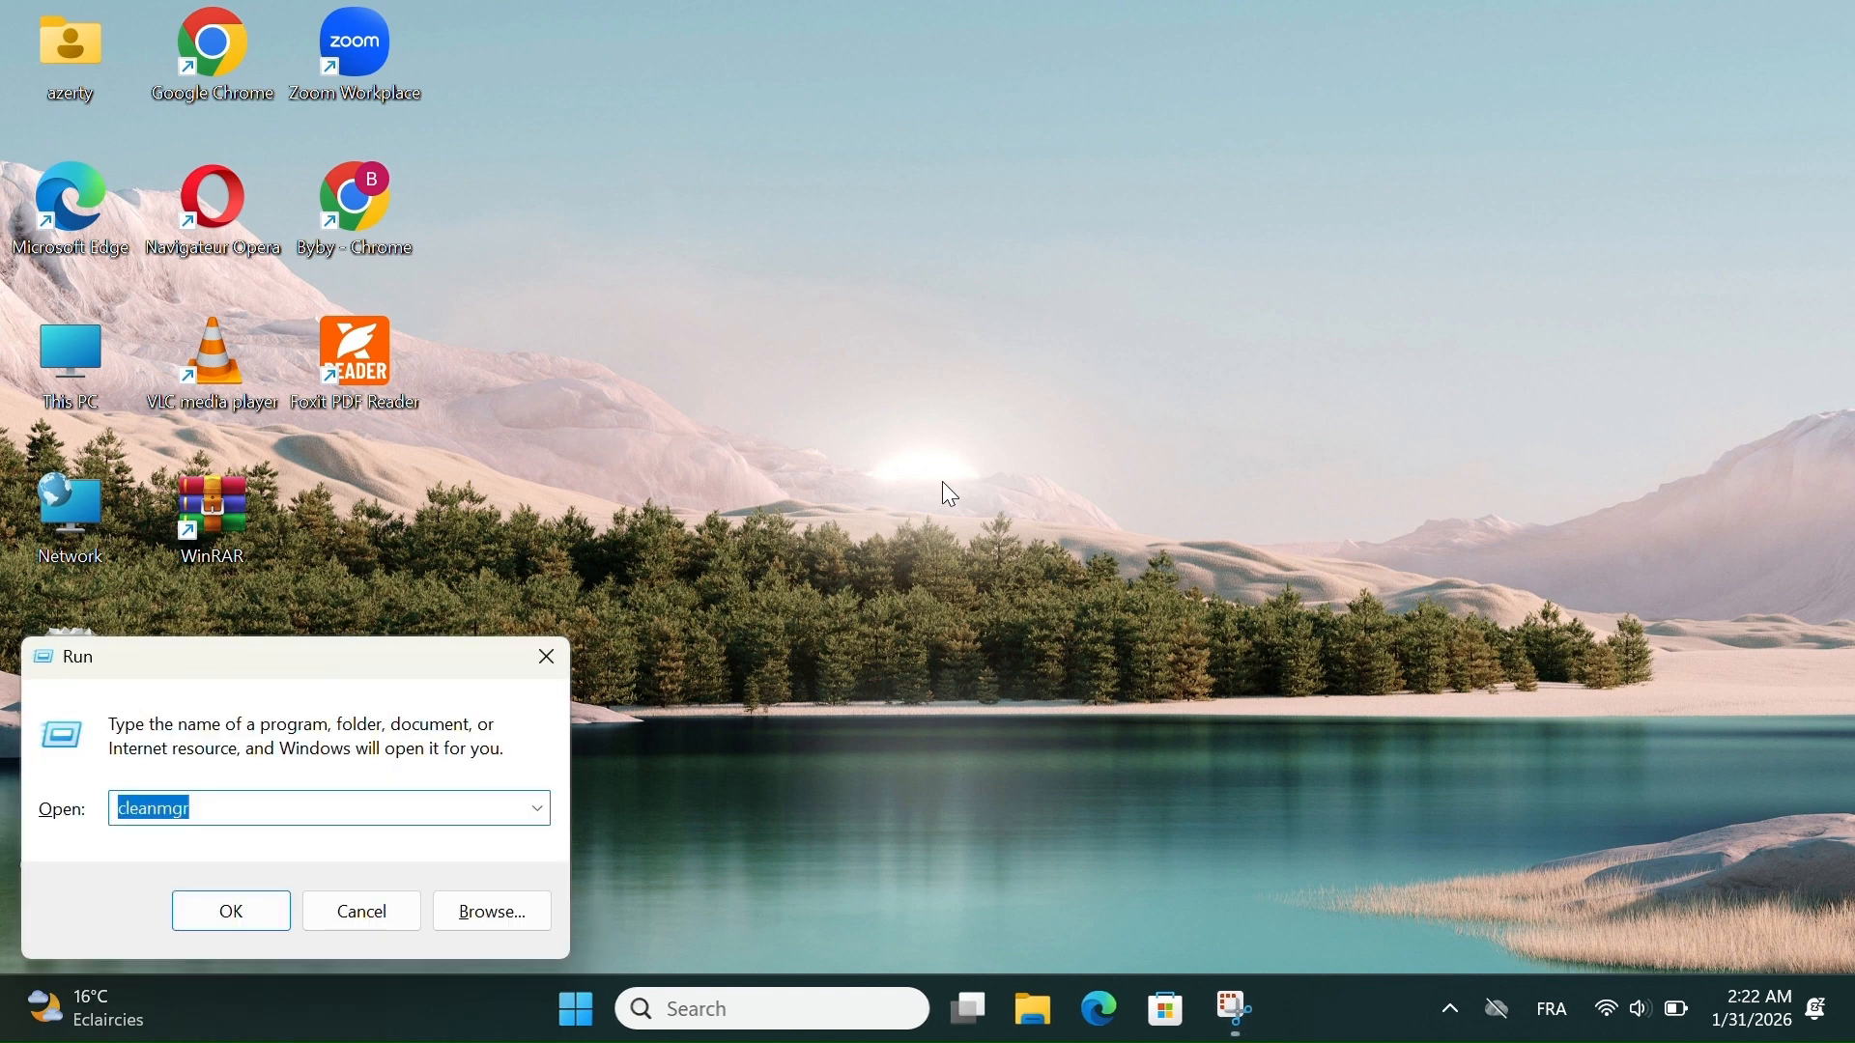
{"action": "type", "text": "mrt"}
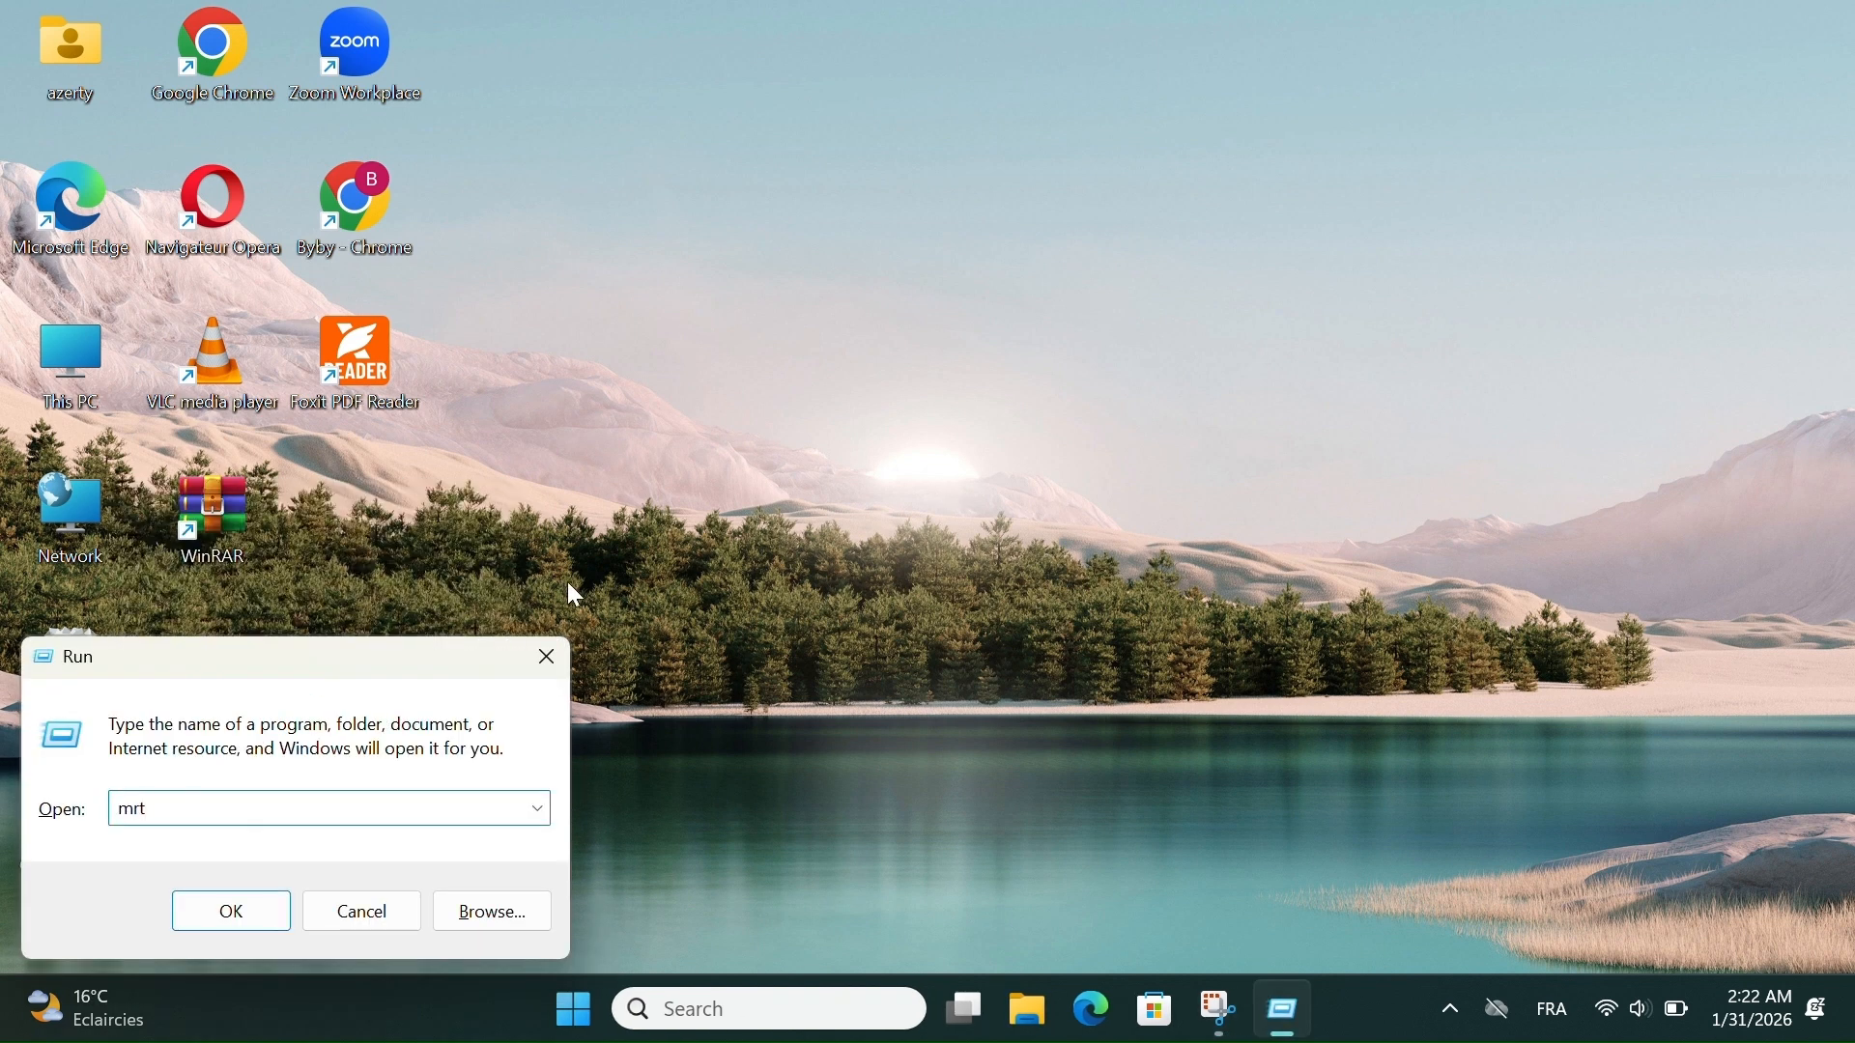
{"action": "left_click", "coordinate": [250, 917]}
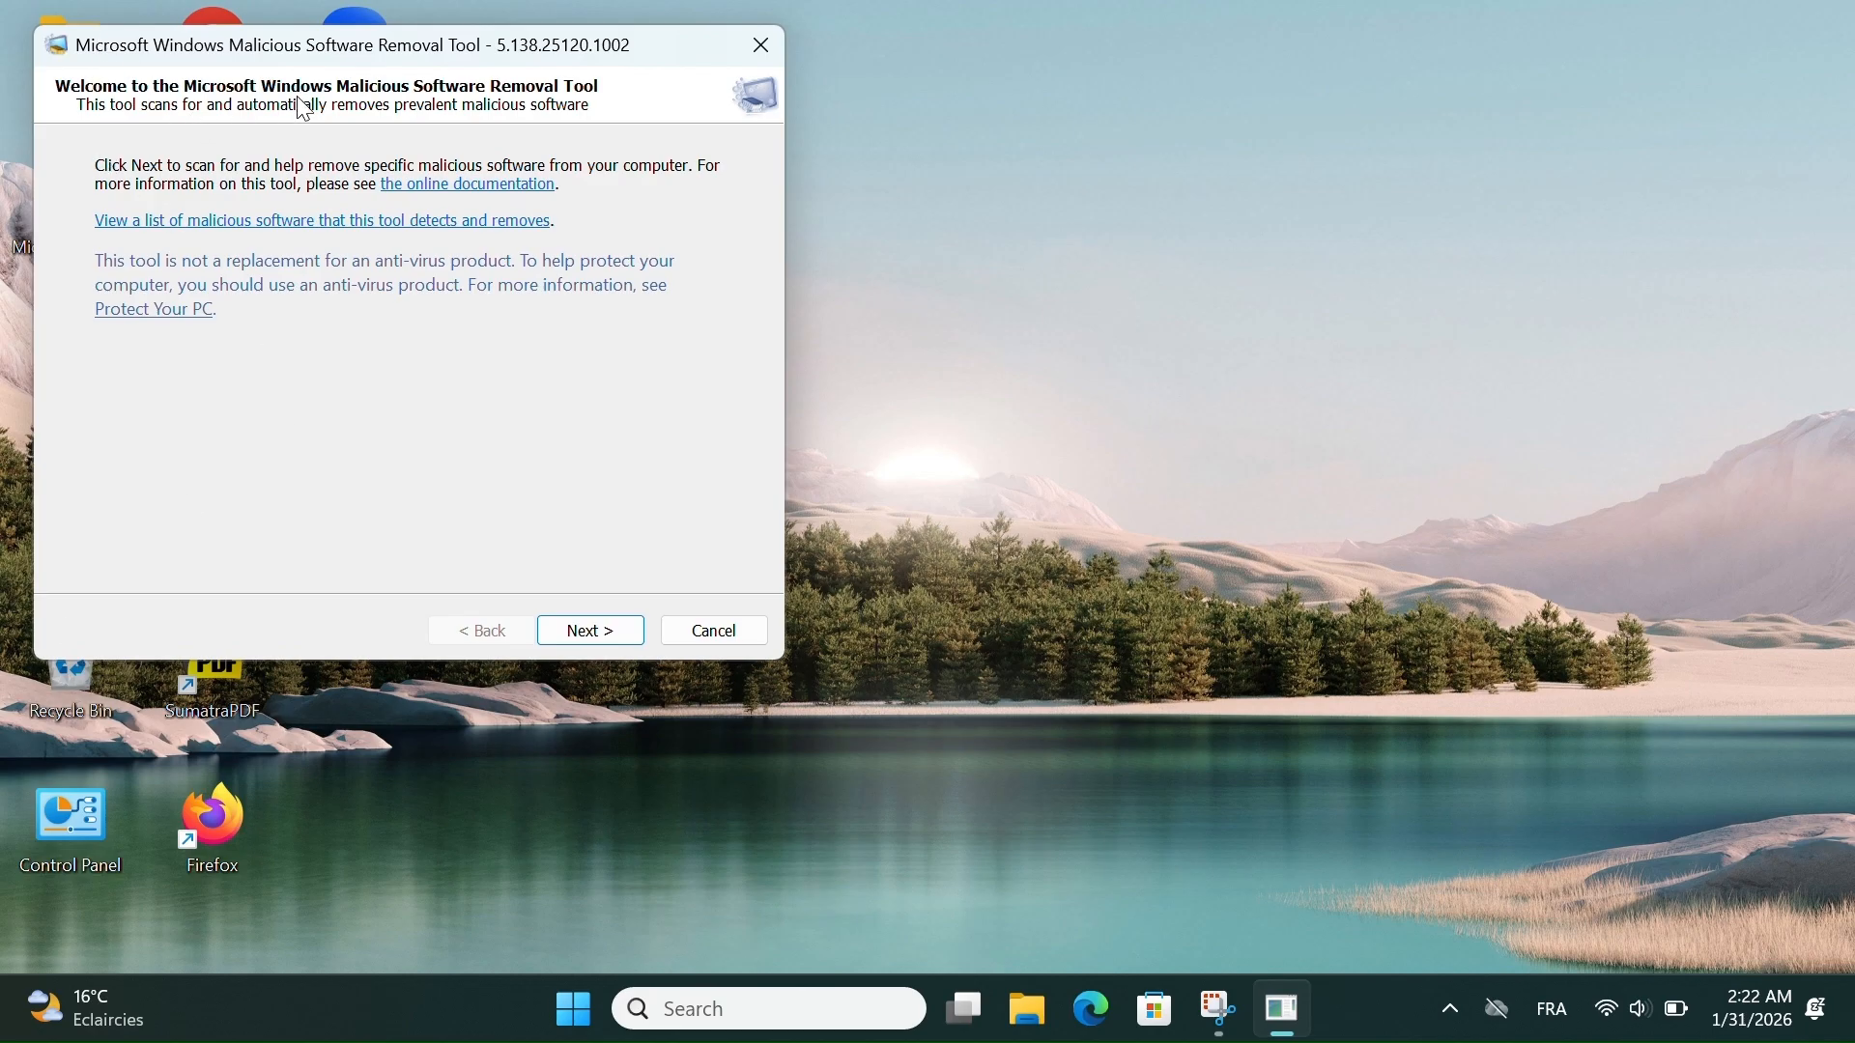
- Go through the scan types, start a Quick scan and move the scanning window towards the middle of the desktop
{"action": "left_click", "coordinate": [628, 632]}
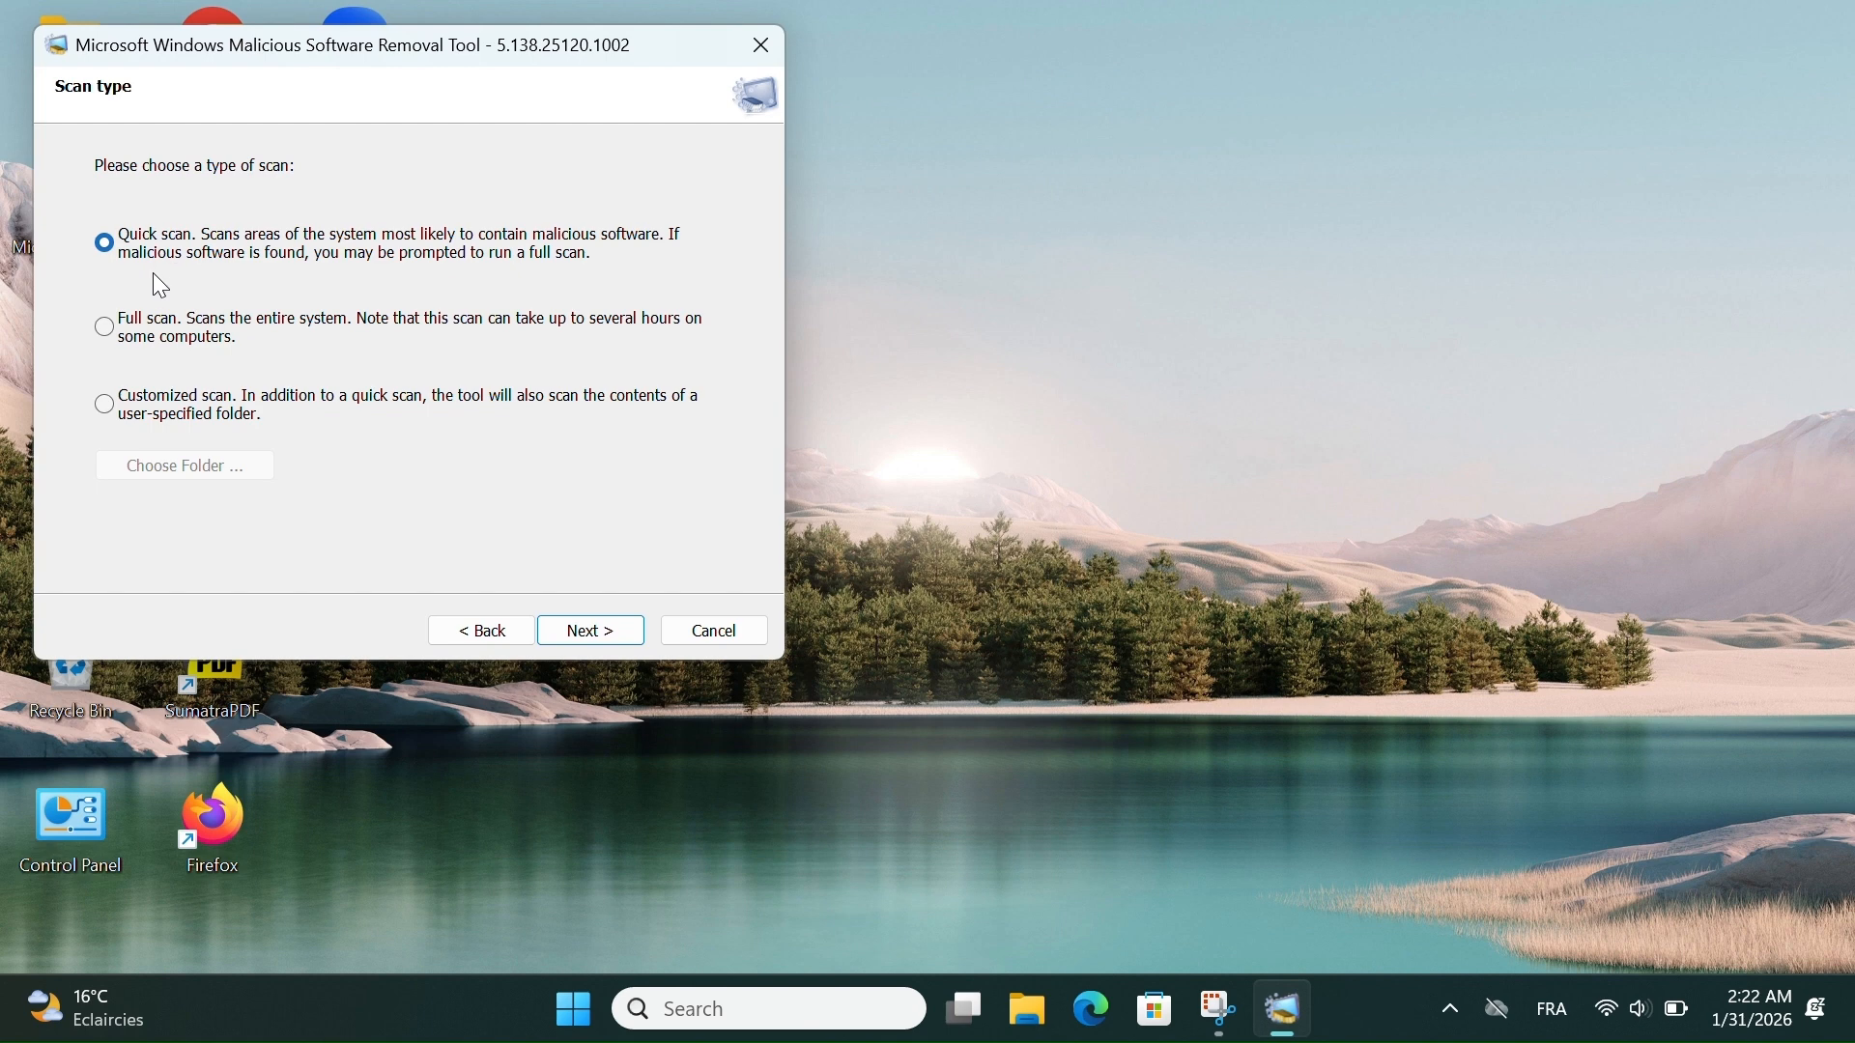
{"action": "left_click", "coordinate": [108, 326]}
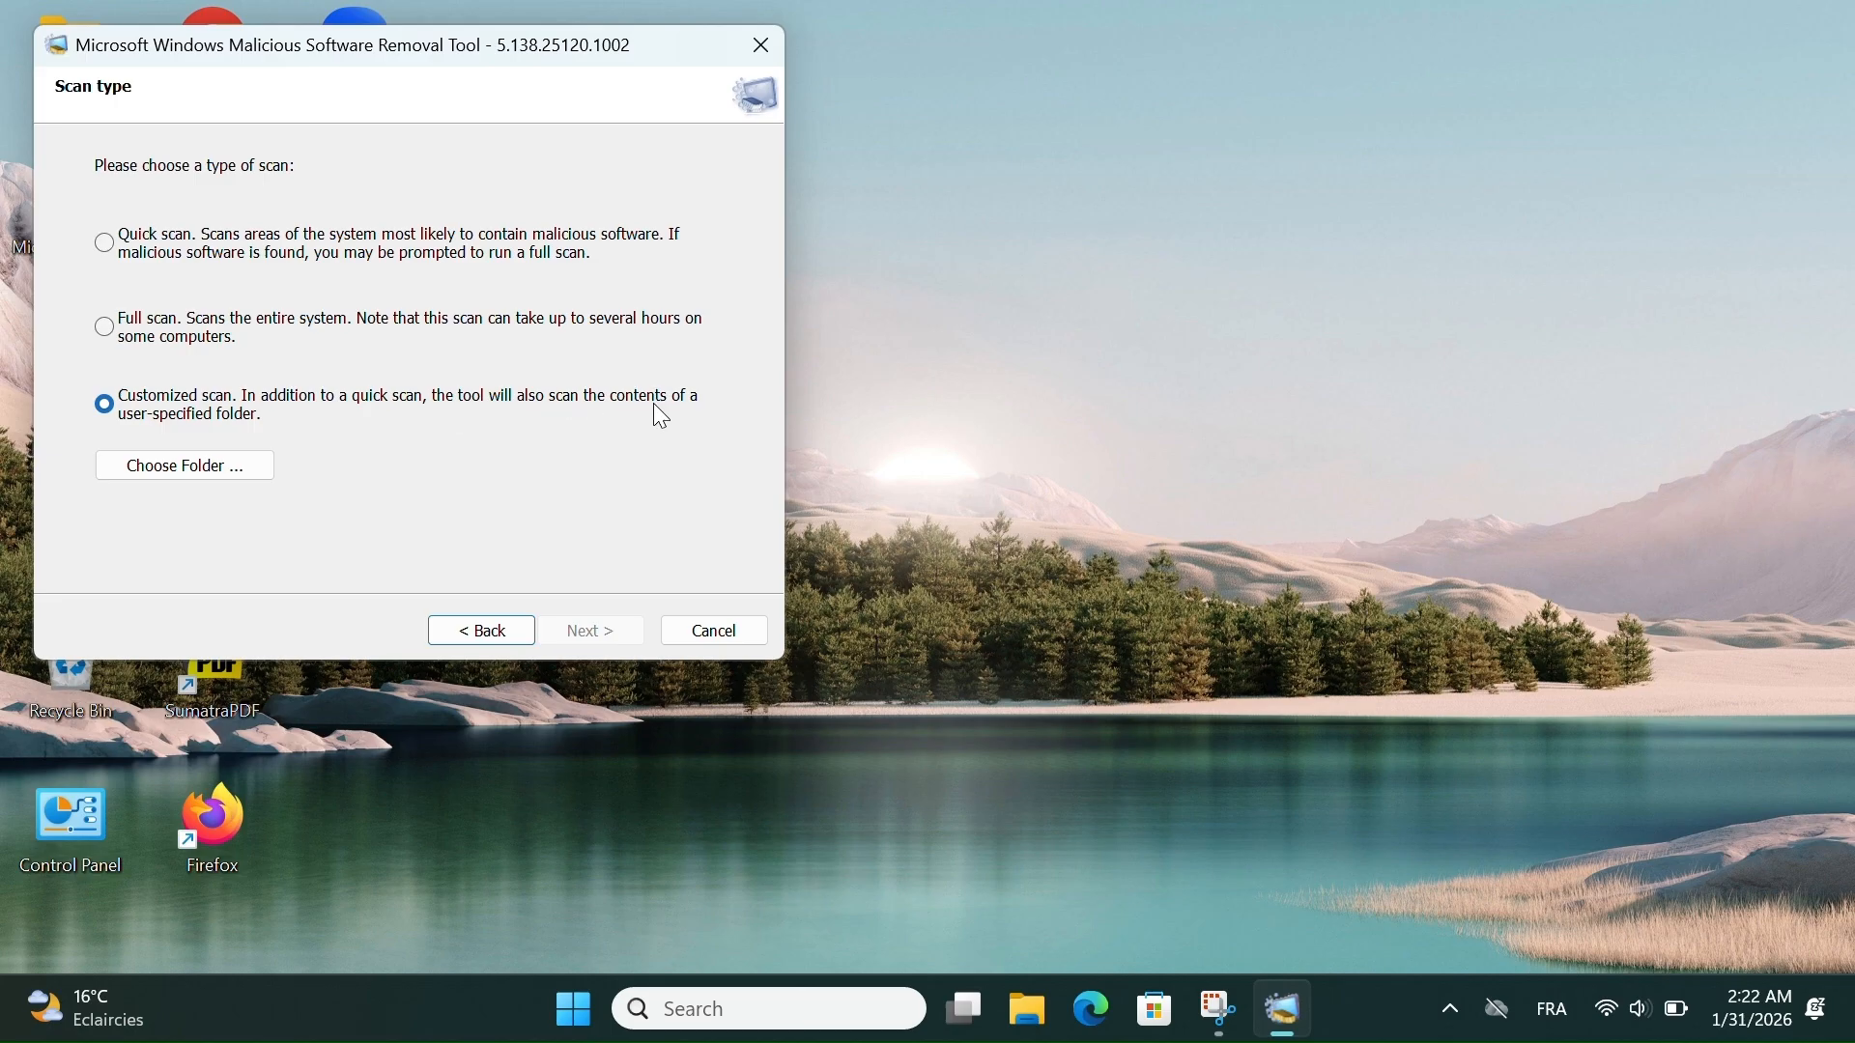
{"action": "left_click", "coordinate": [109, 248]}
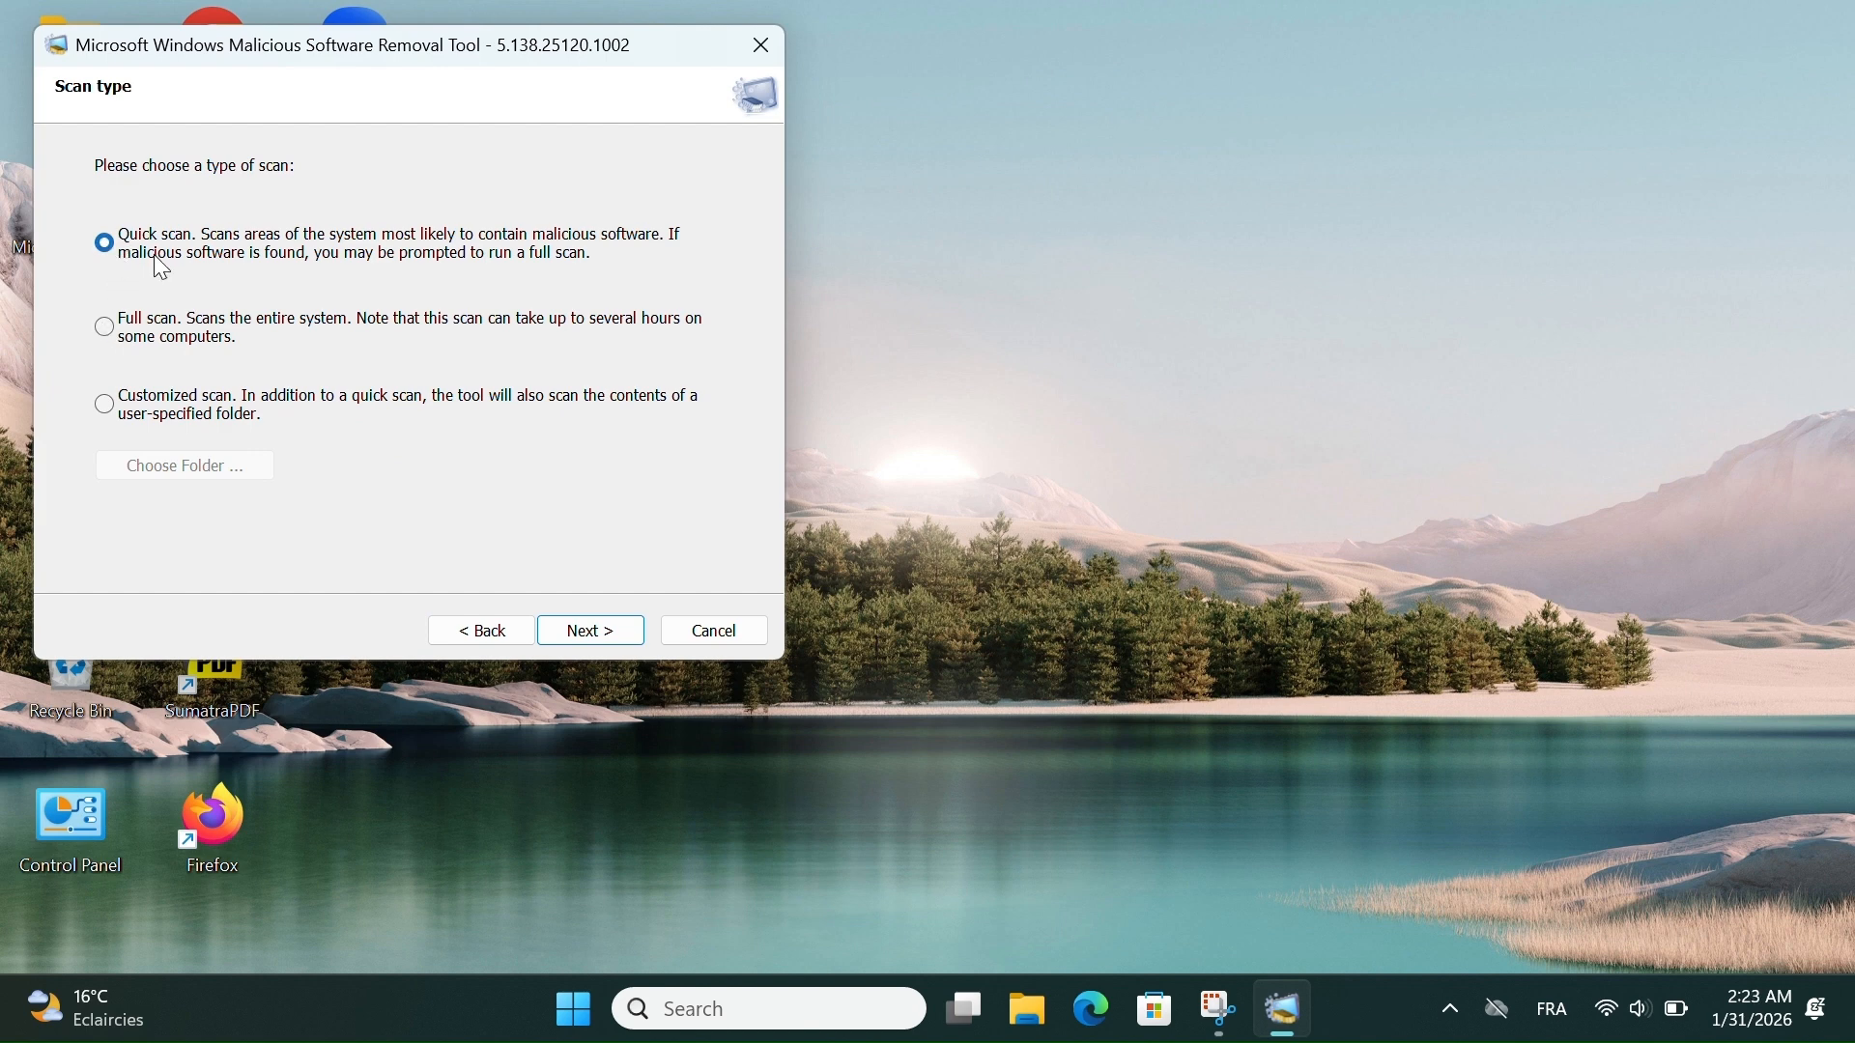
{"action": "left_click", "coordinate": [583, 633]}
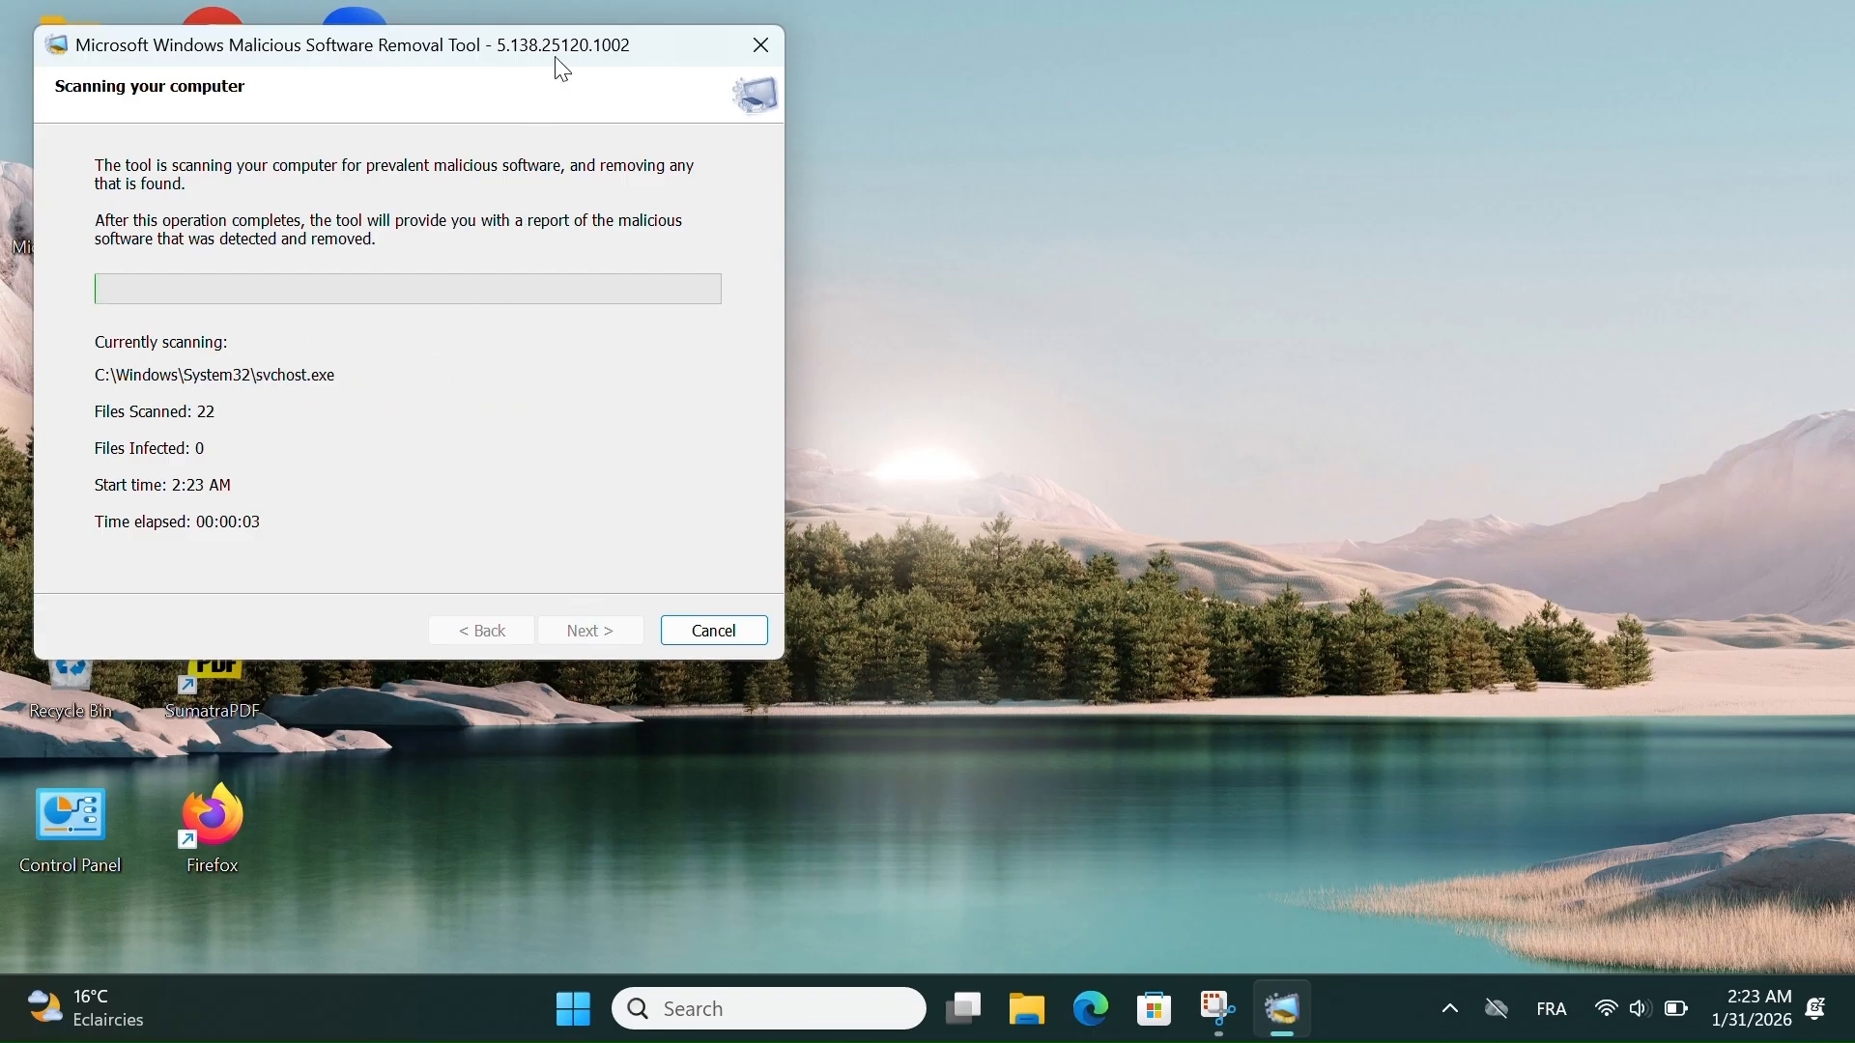
{"action": "left_click_drag", "start_coordinate": [565, 60], "coordinate": [1147, 259]}
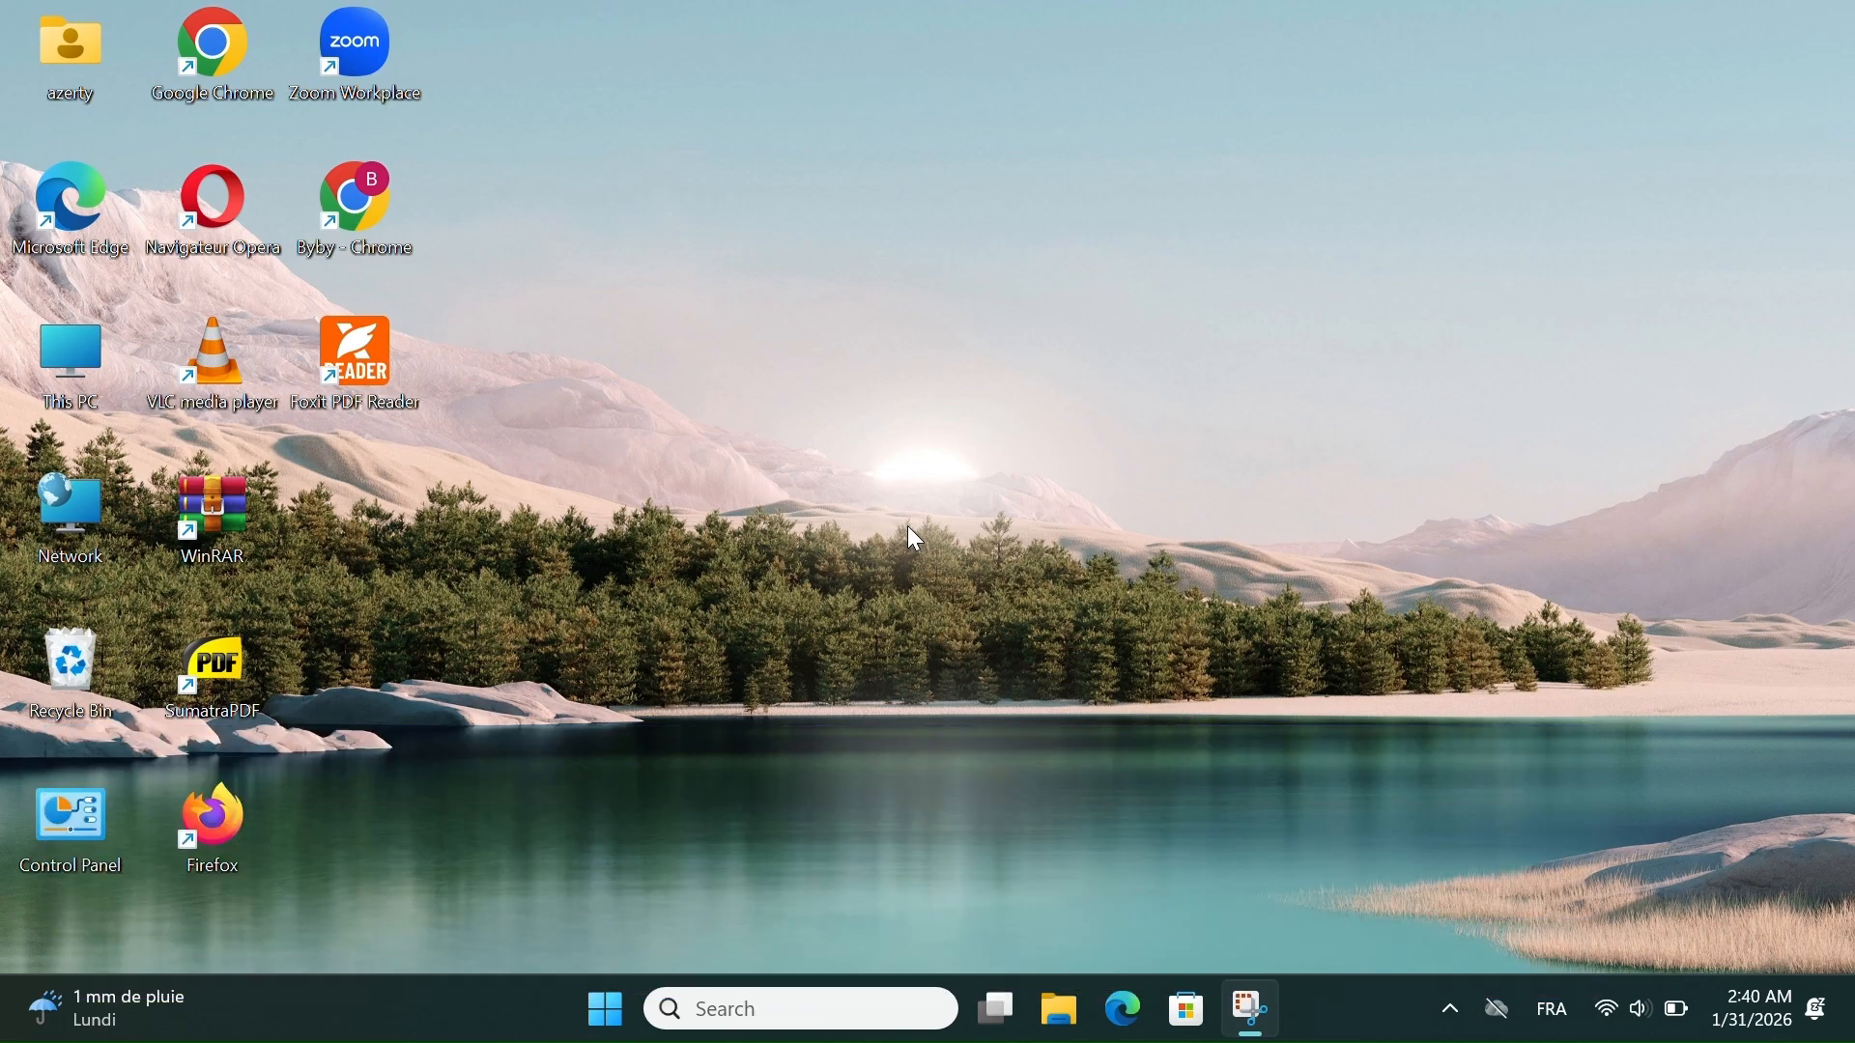
- Open System Properties by running the sysdm.cpl command
{"action": "key", "text": "super+r"}
{"action": "type", "text": "sys"}
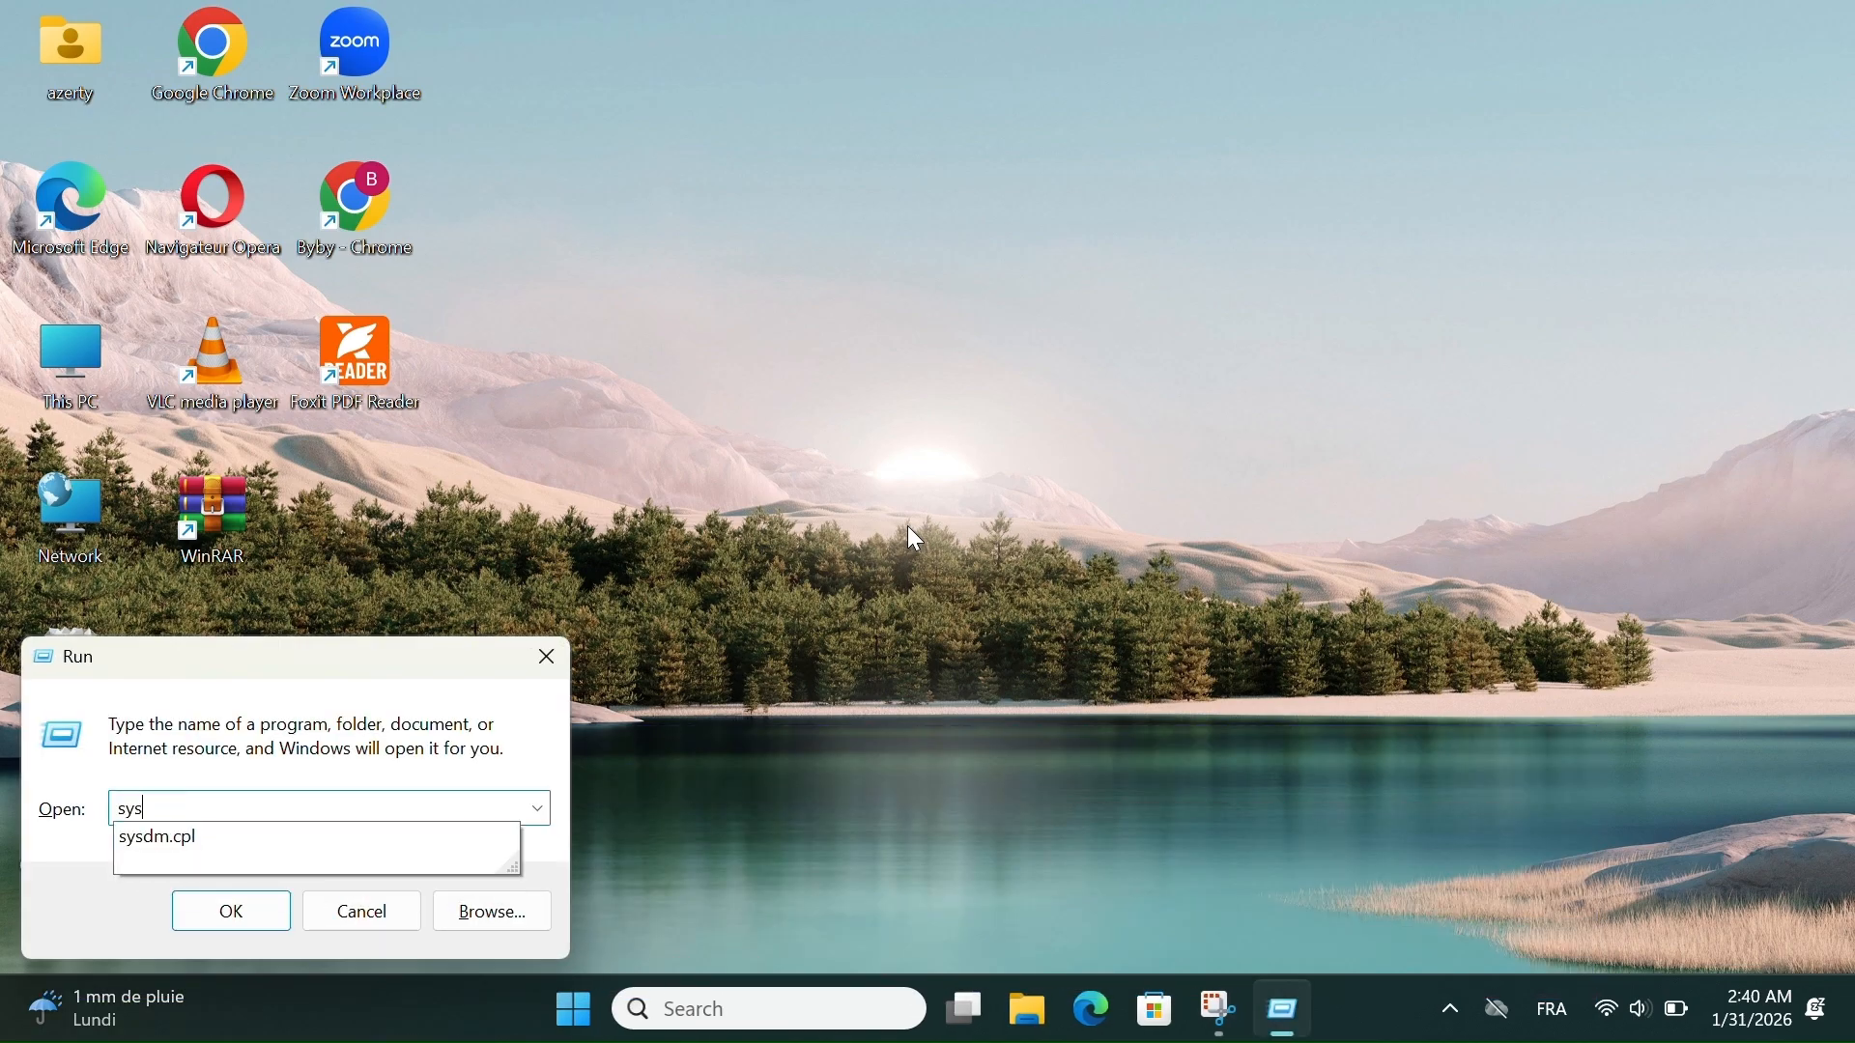
{"action": "type", "text": "dem"}
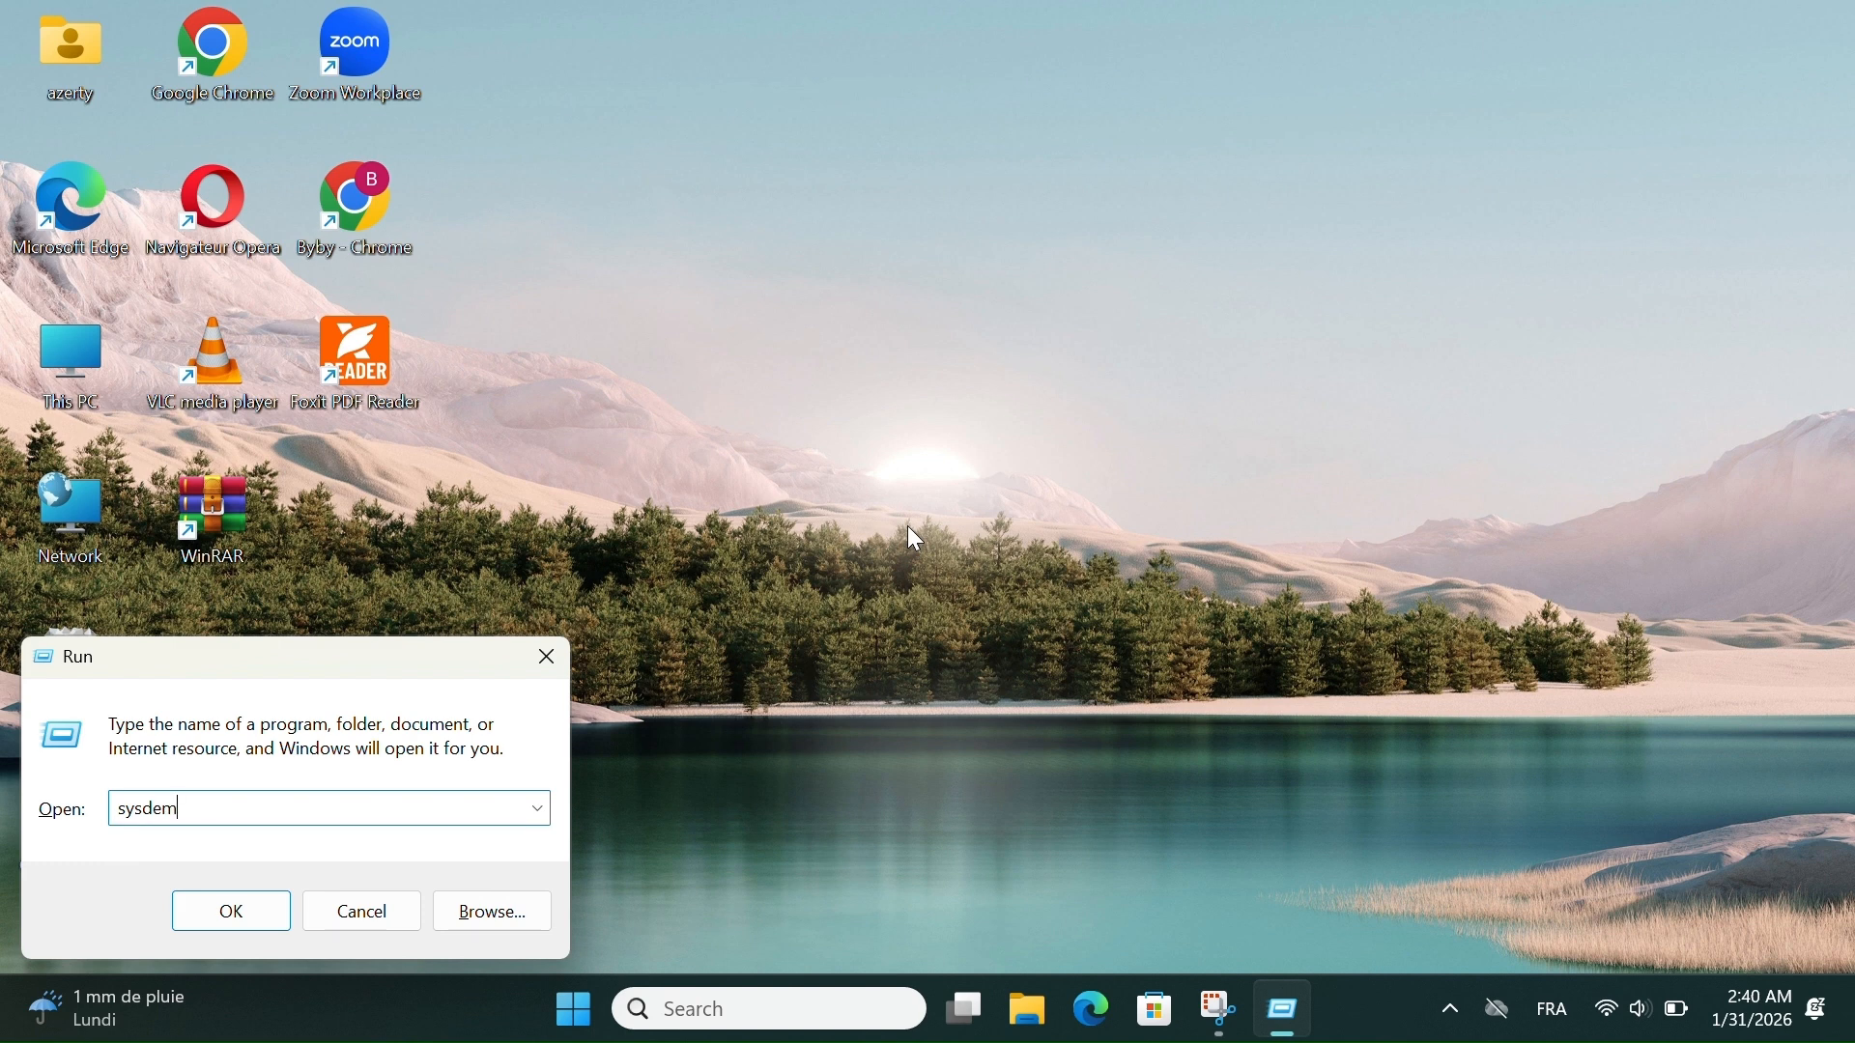
{"action": "key", "text": "BackSpace"}
{"action": "key", "text": "BackSpace"}
{"action": "type", "text": "m"}
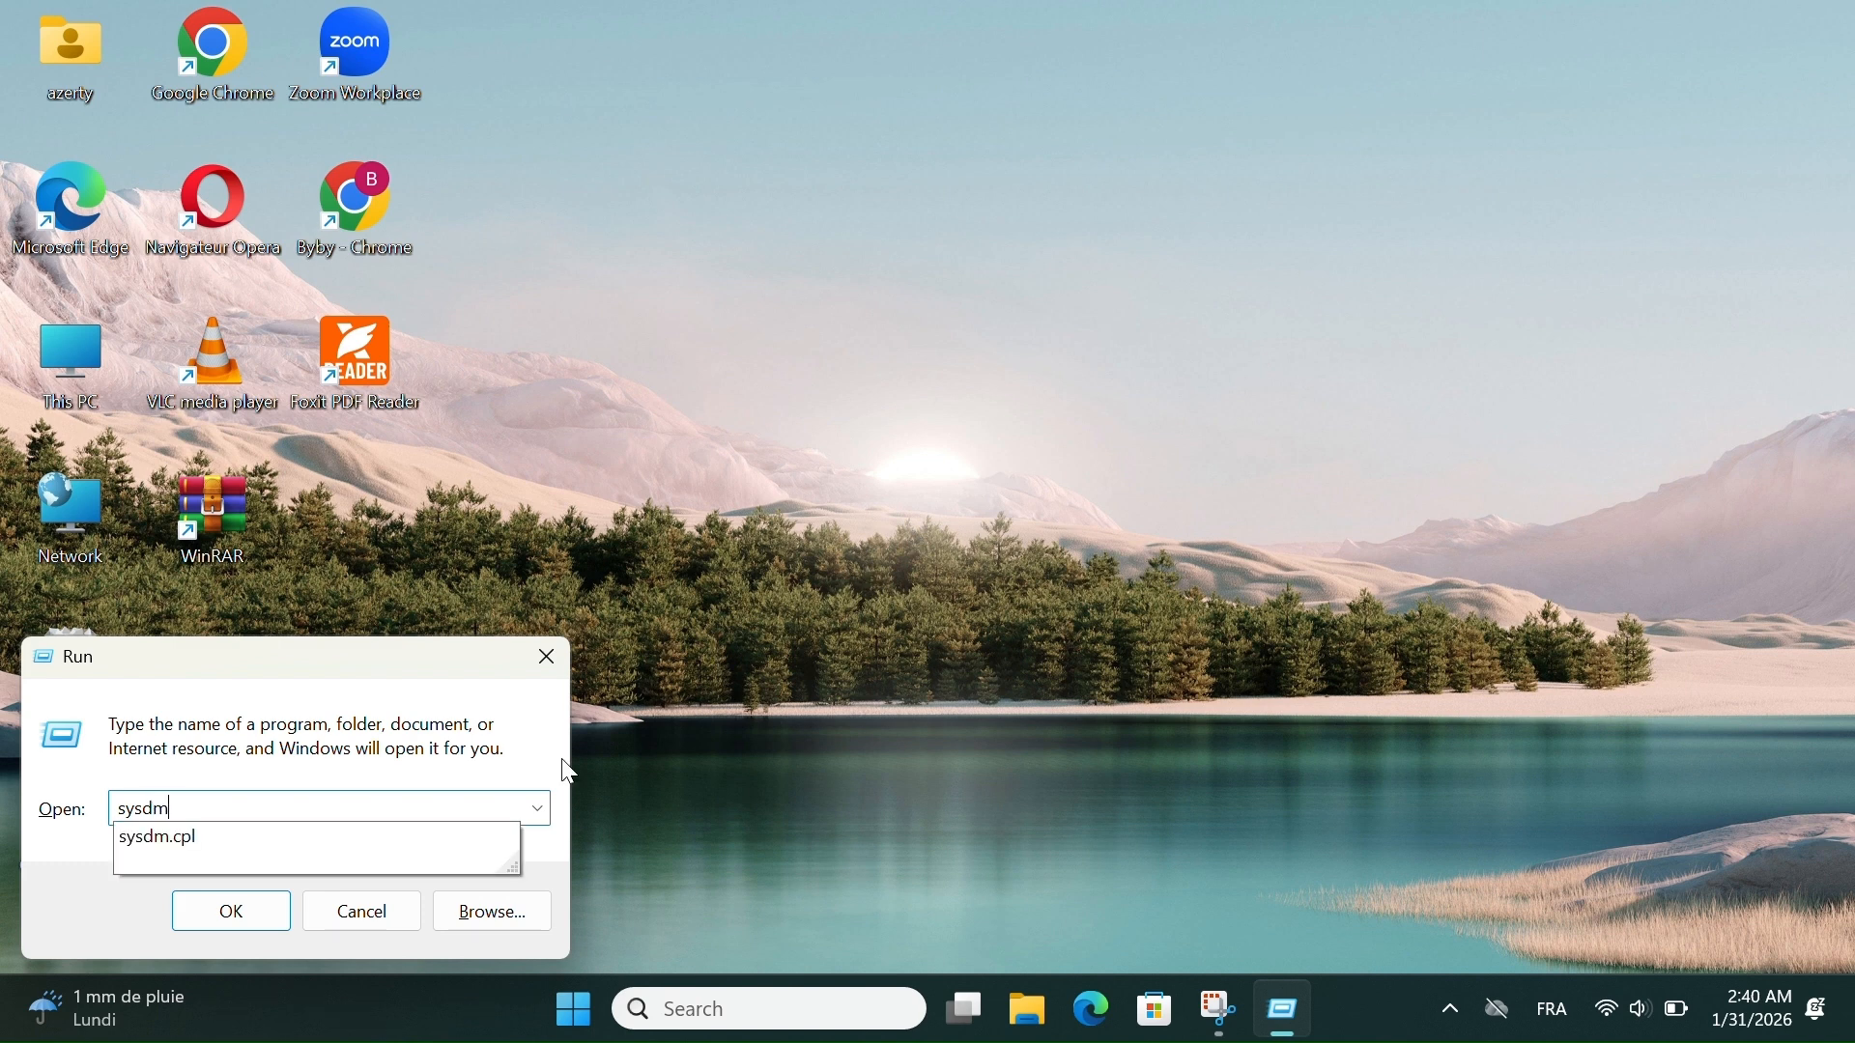
{"action": "left_click", "coordinate": [274, 844]}
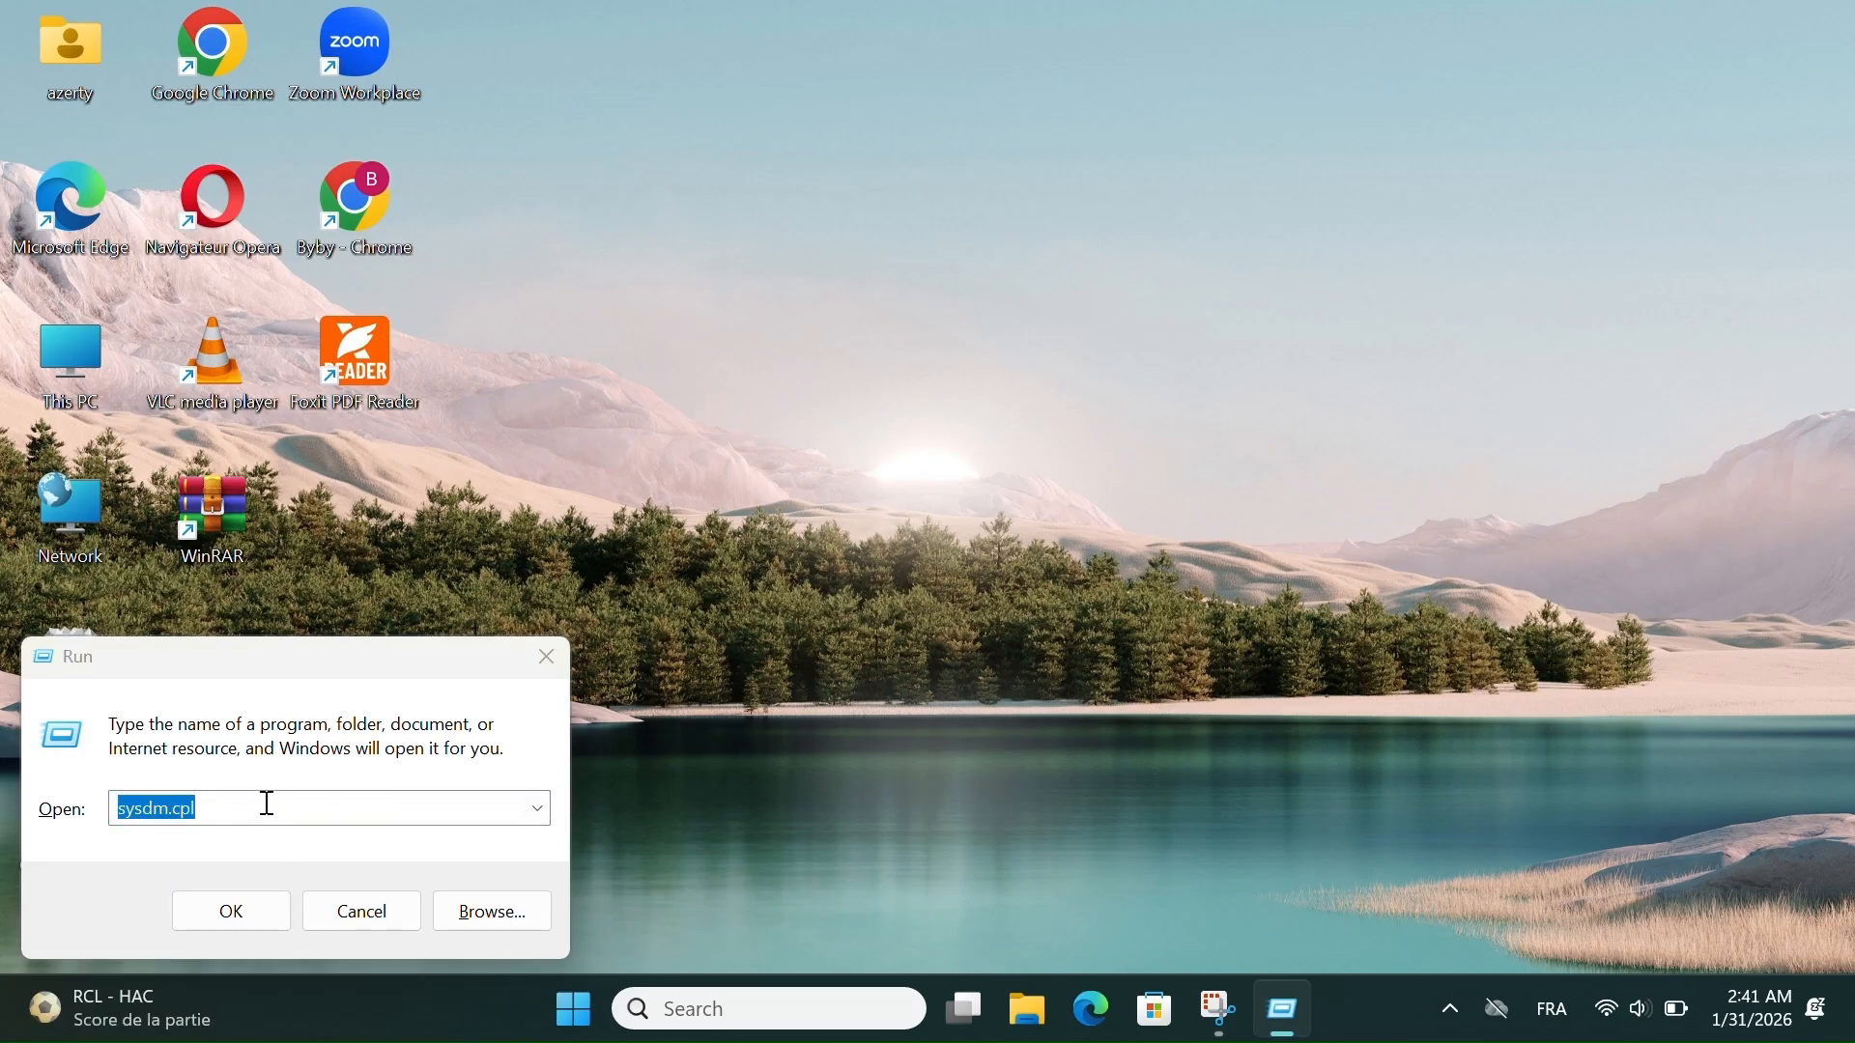
{"action": "left_click", "coordinate": [245, 926]}
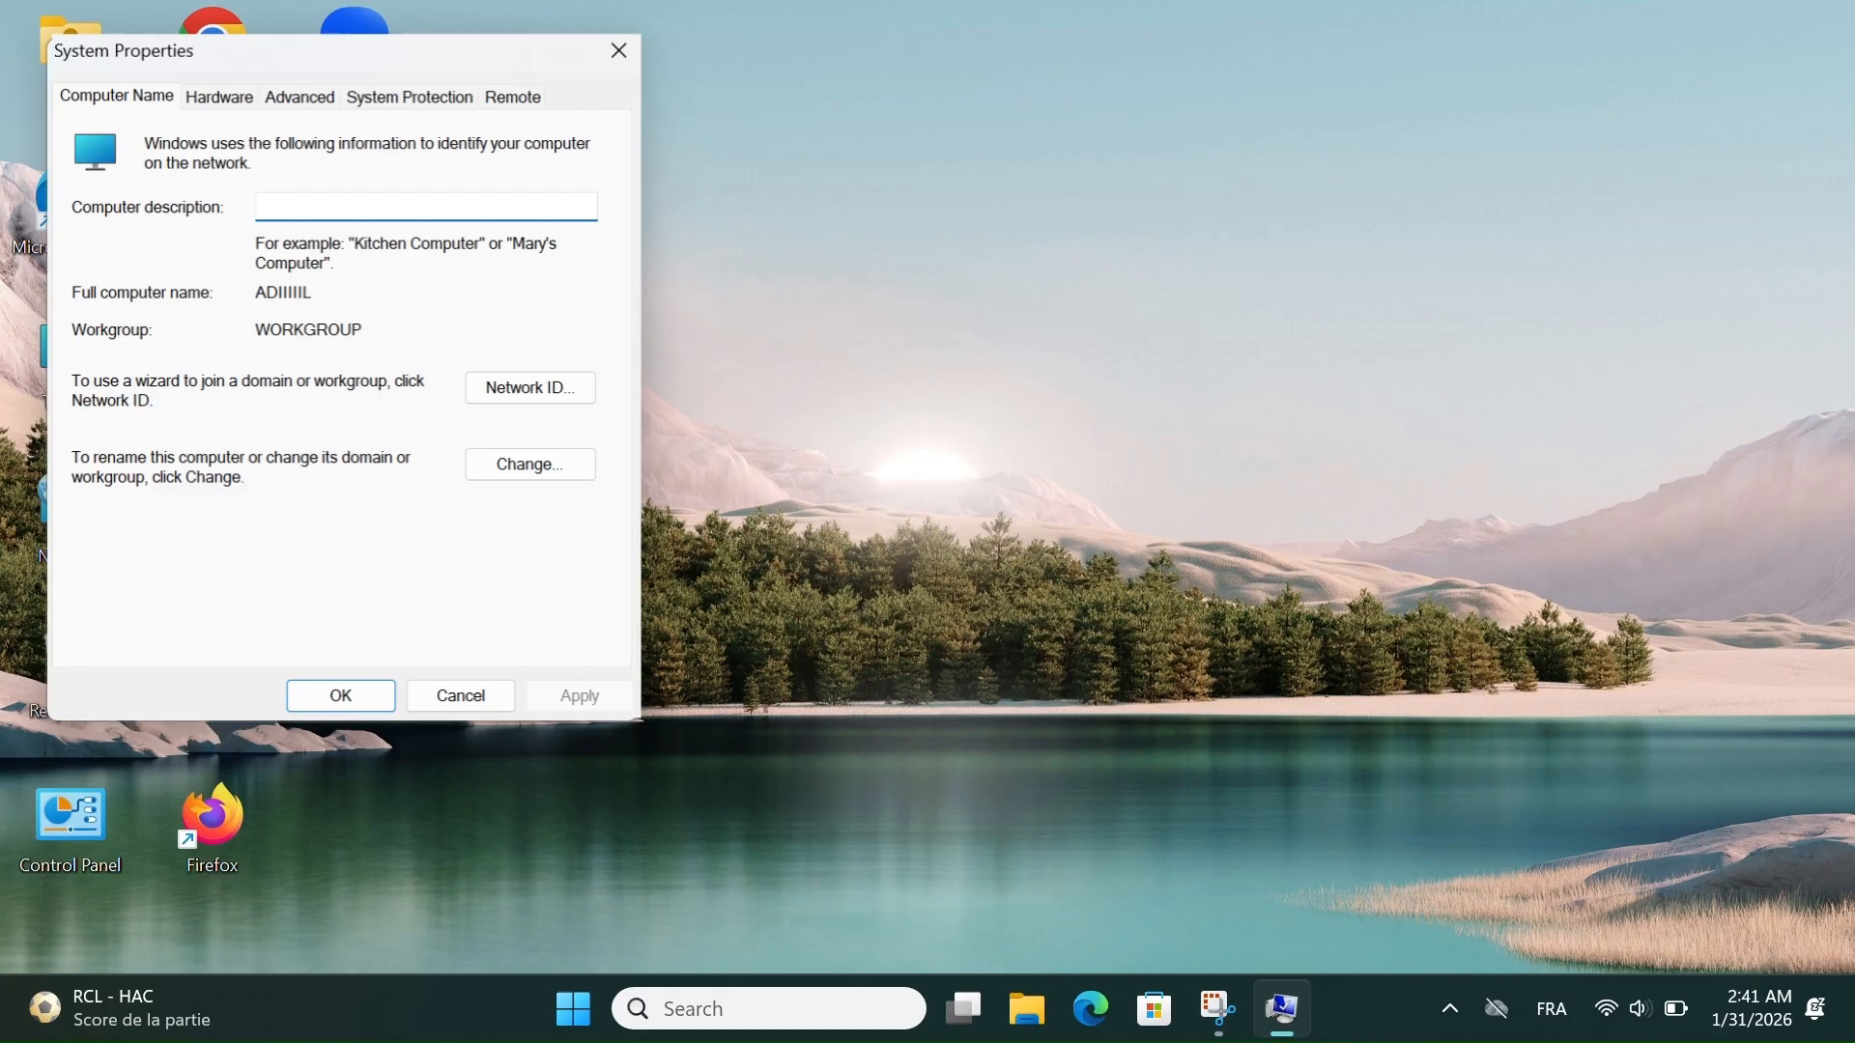
- View the Hardware and Advanced settings in System Properties and open the Performance settings
{"action": "left_click", "coordinate": [221, 108]}
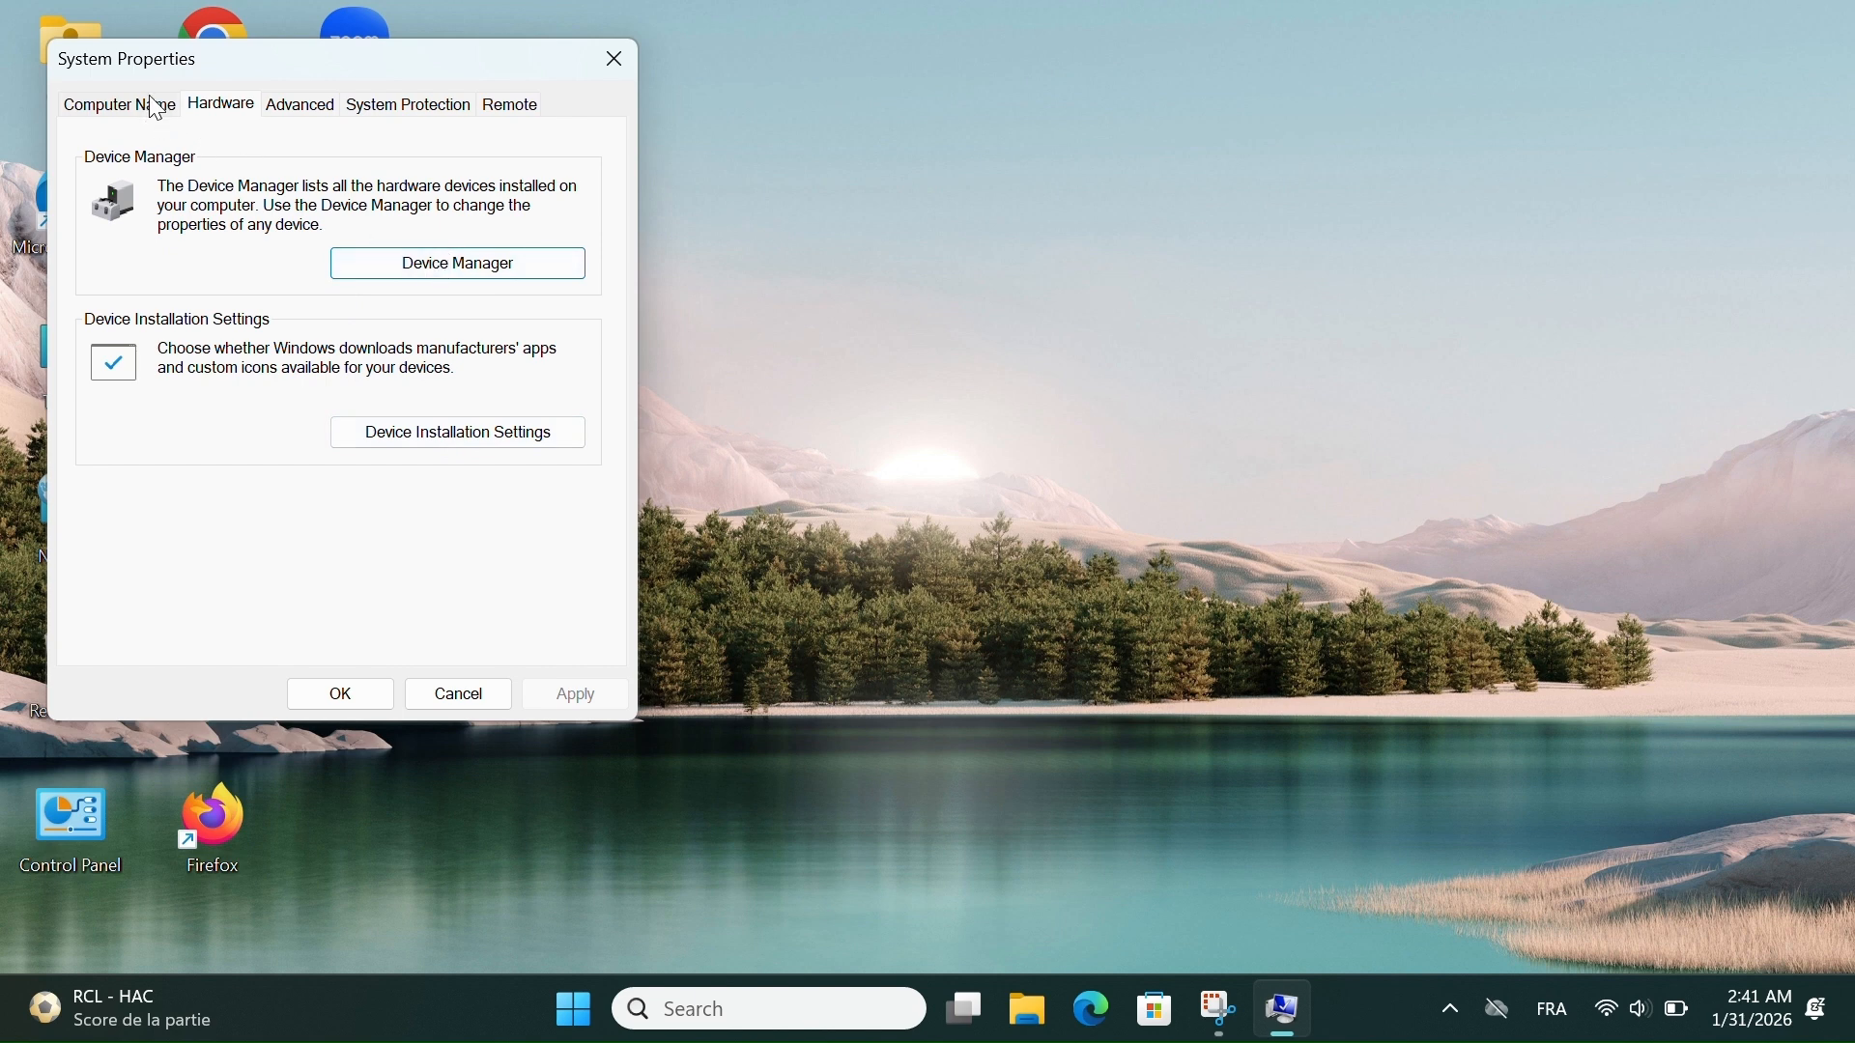
{"action": "left_click", "coordinate": [292, 108]}
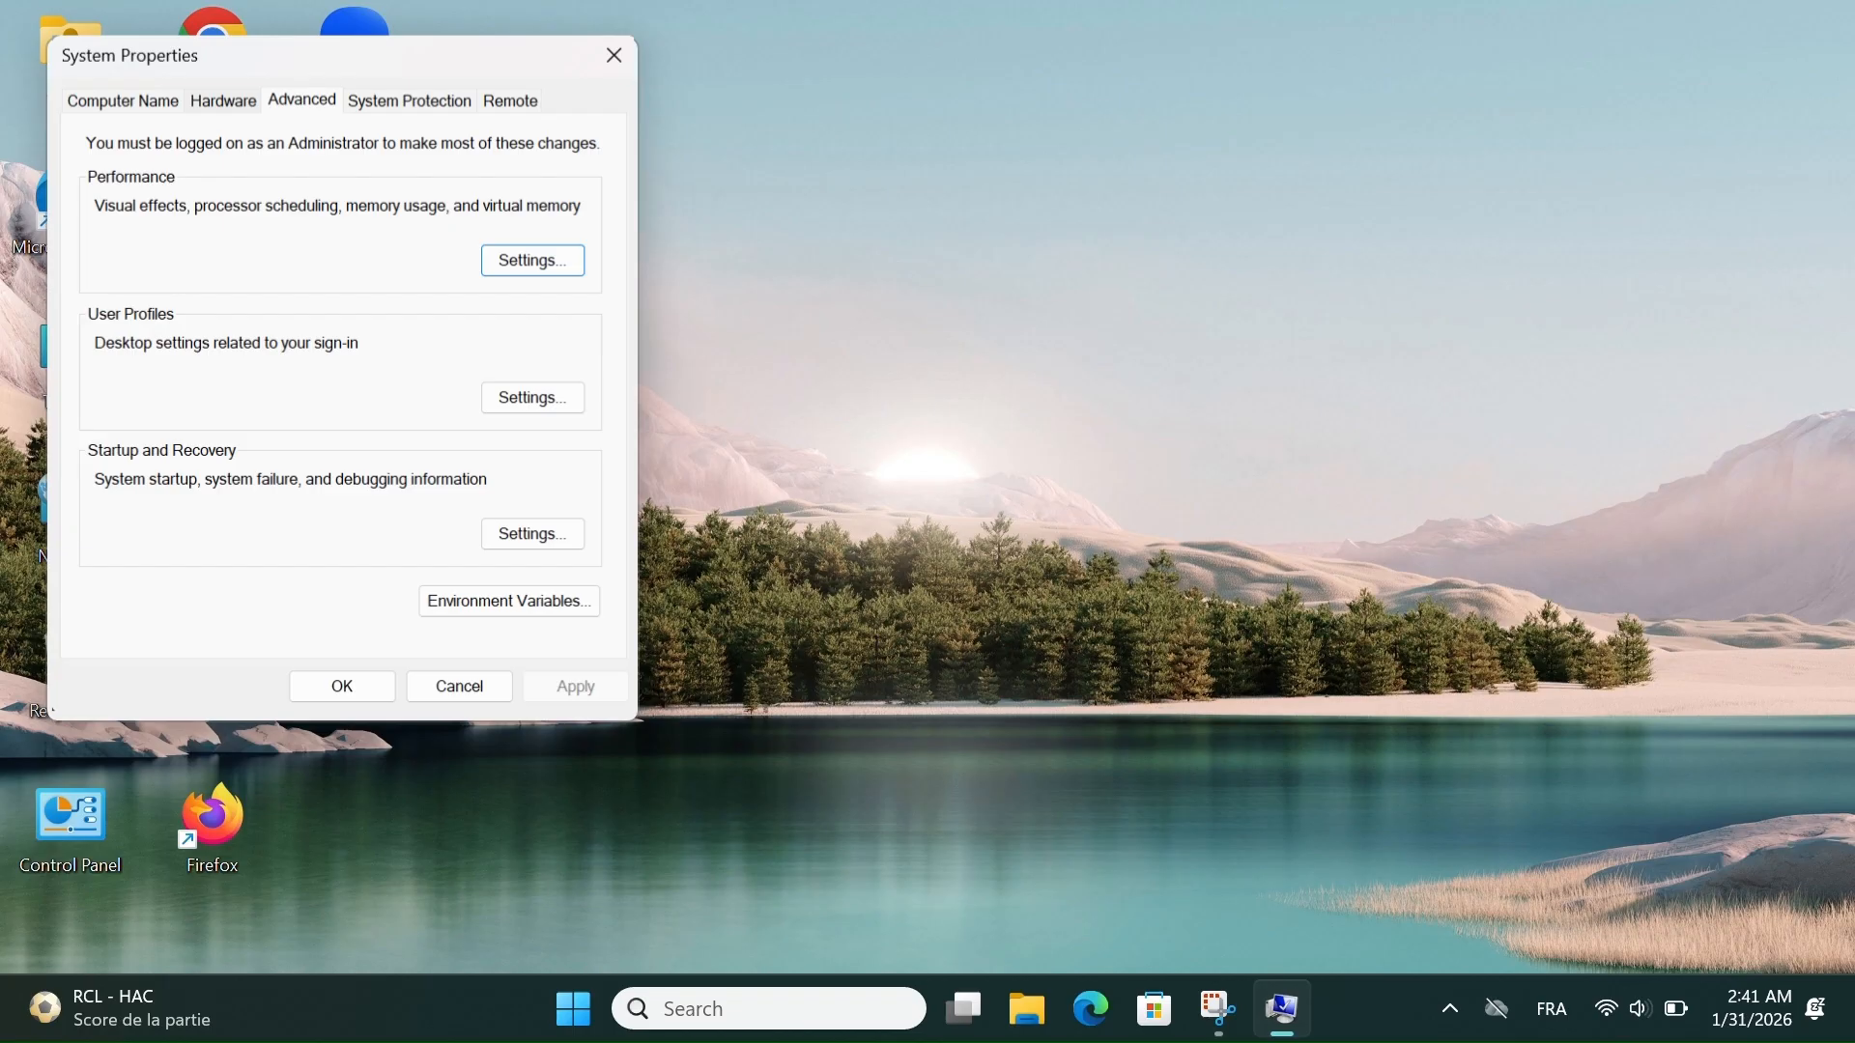
{"action": "left_click", "coordinate": [521, 261]}
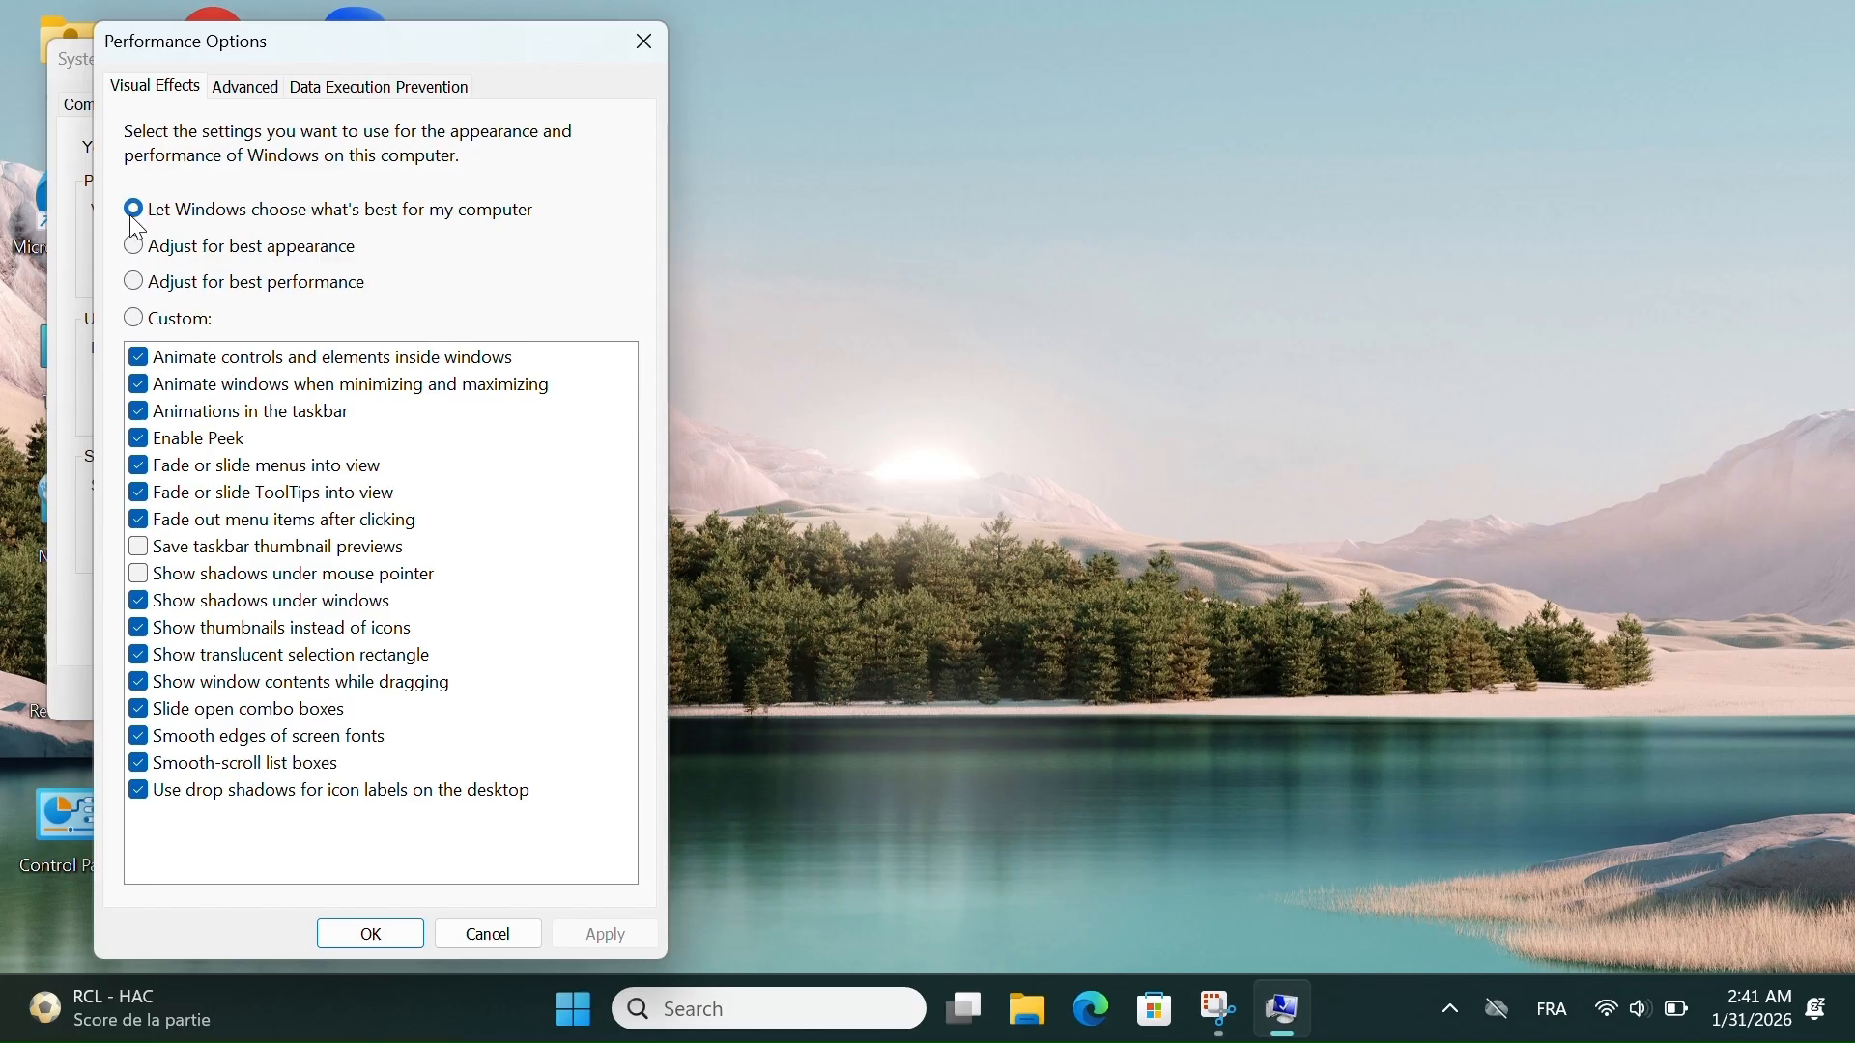
- Try the best performance and best appearance visual effects presets, reselect "Let Windows choose what's best for my computer" and cancel Performance Options
{"action": "left_click", "coordinate": [136, 282]}
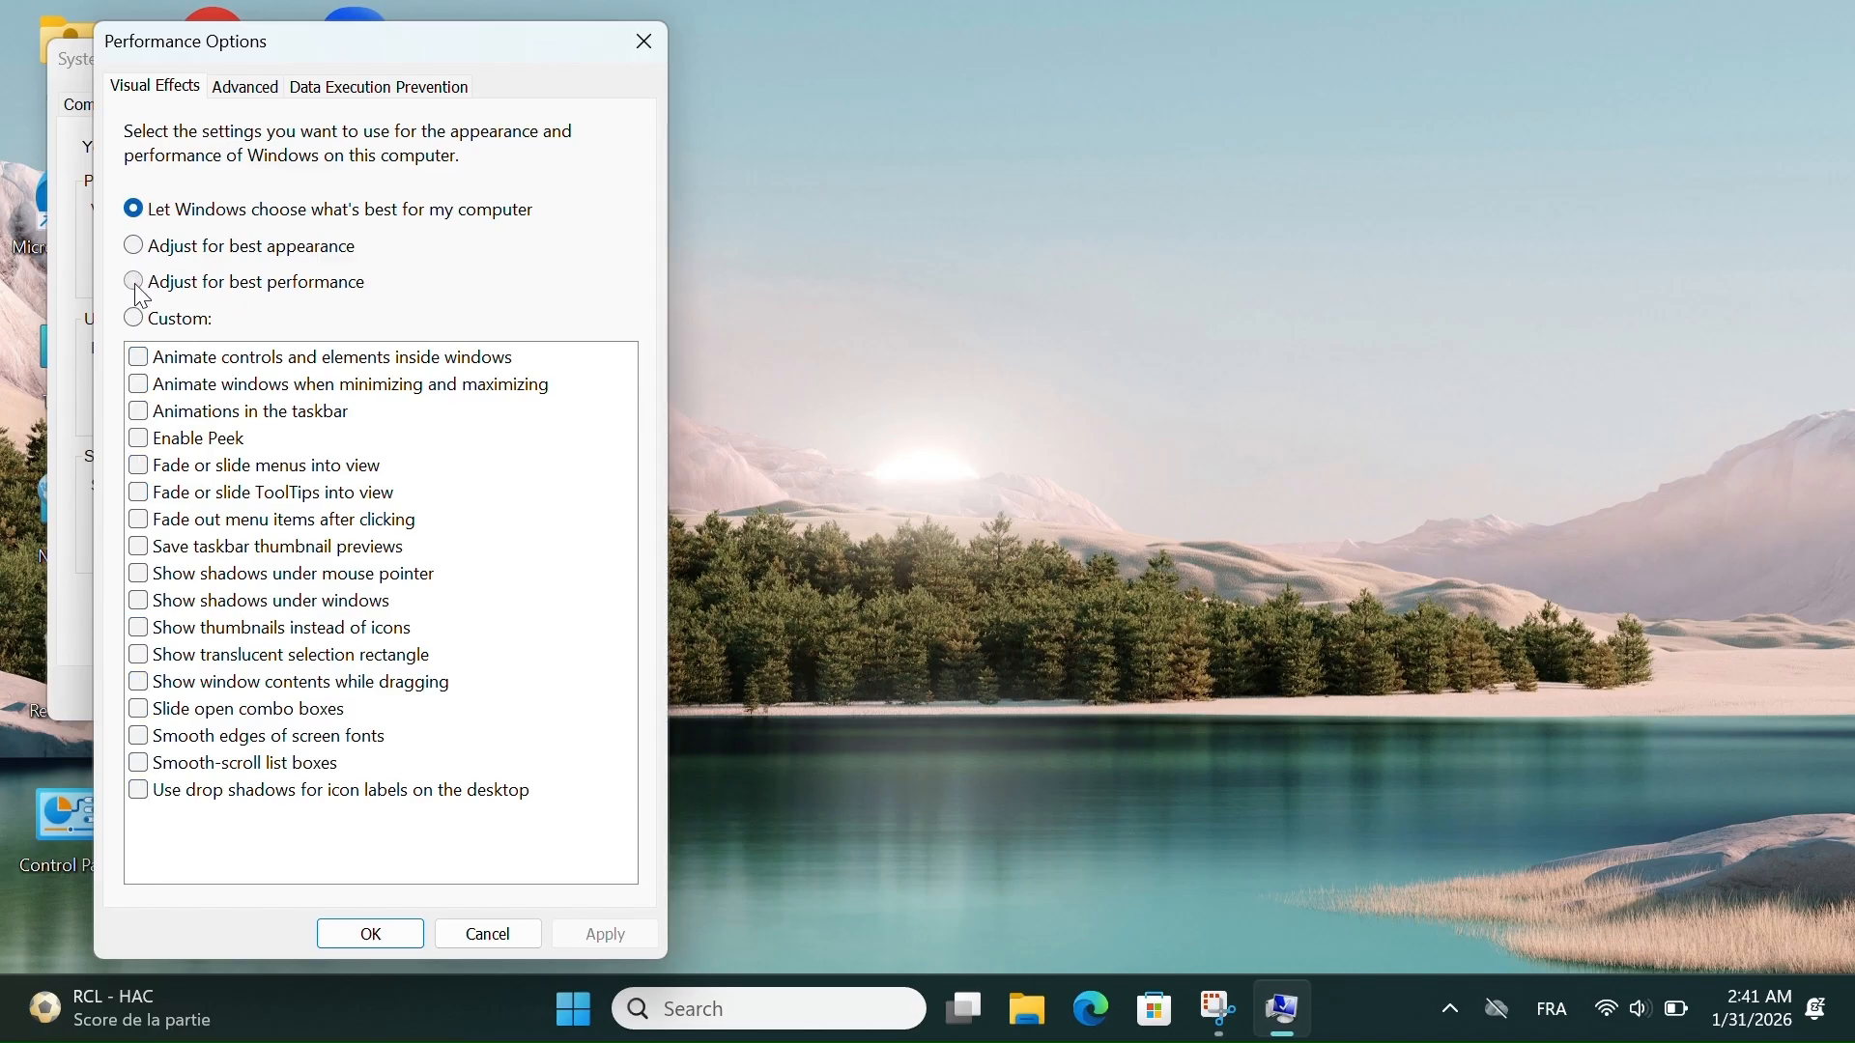
{"action": "left_click", "coordinate": [145, 244]}
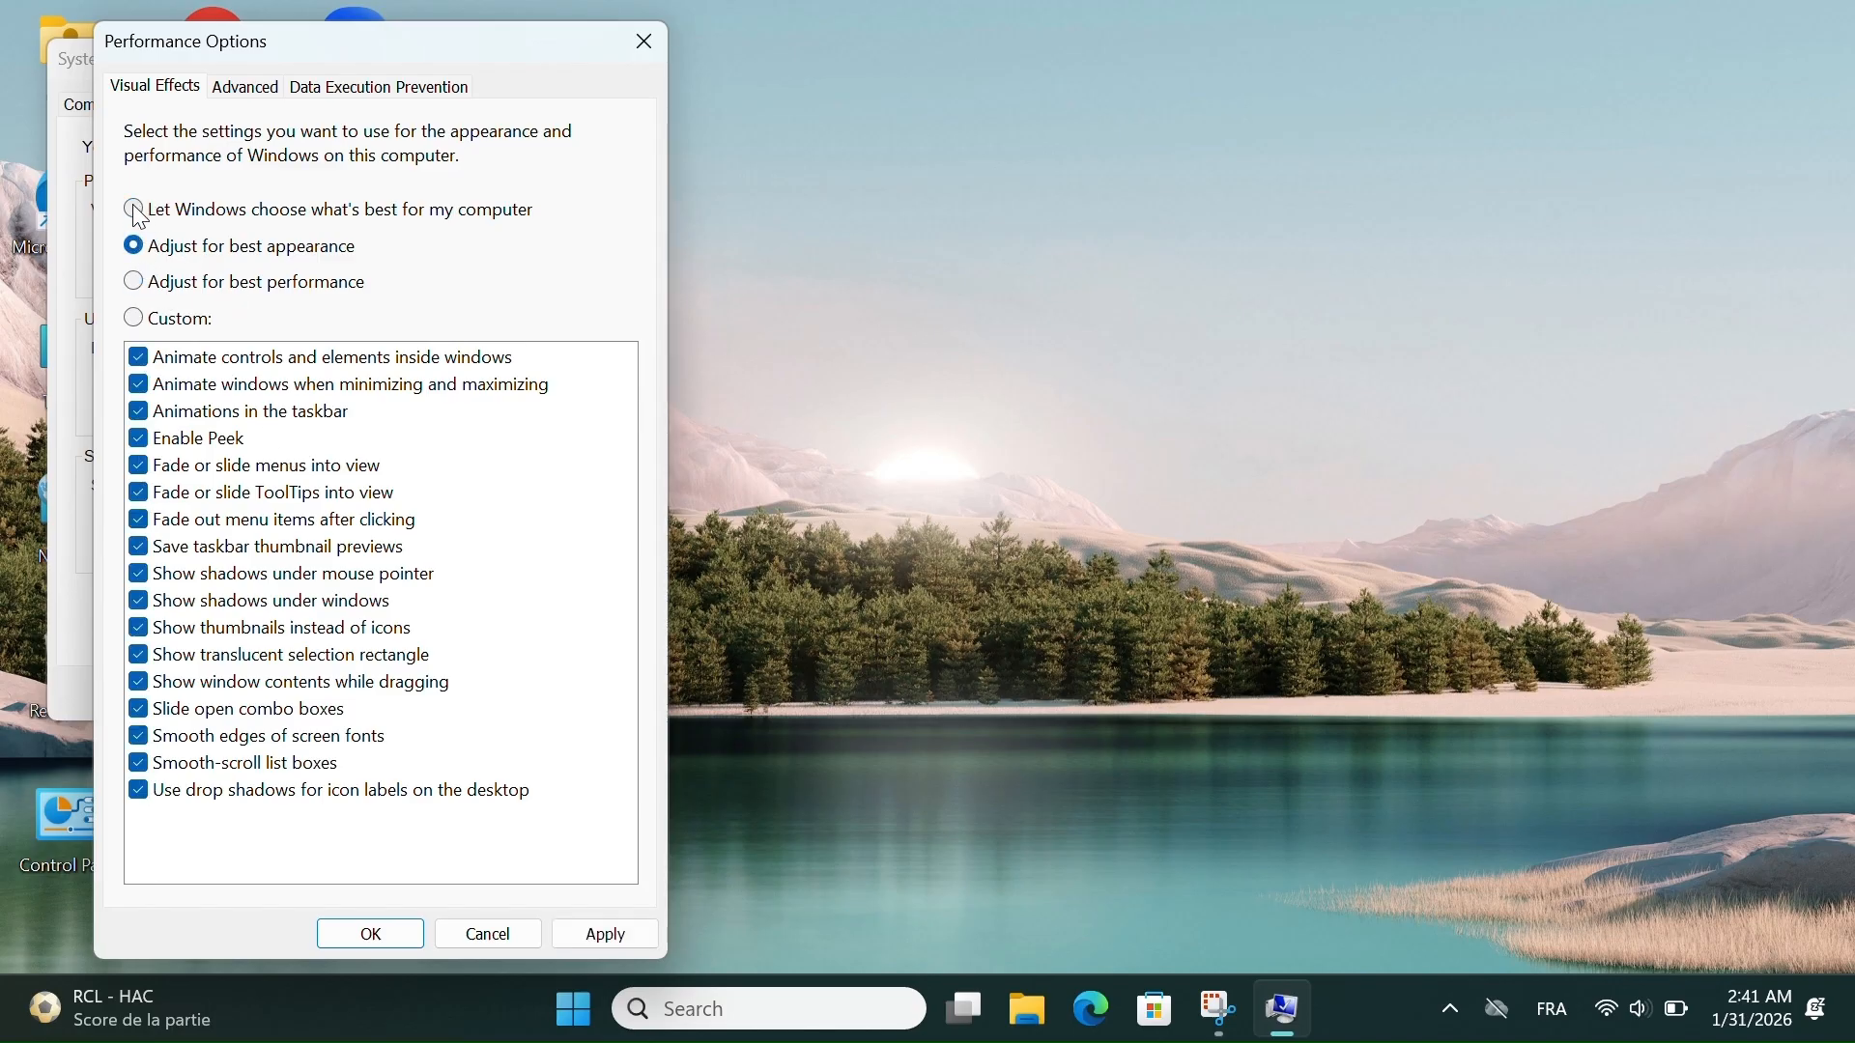
{"action": "left_click", "coordinate": [134, 209]}
{"action": "left_click", "coordinate": [476, 943]}
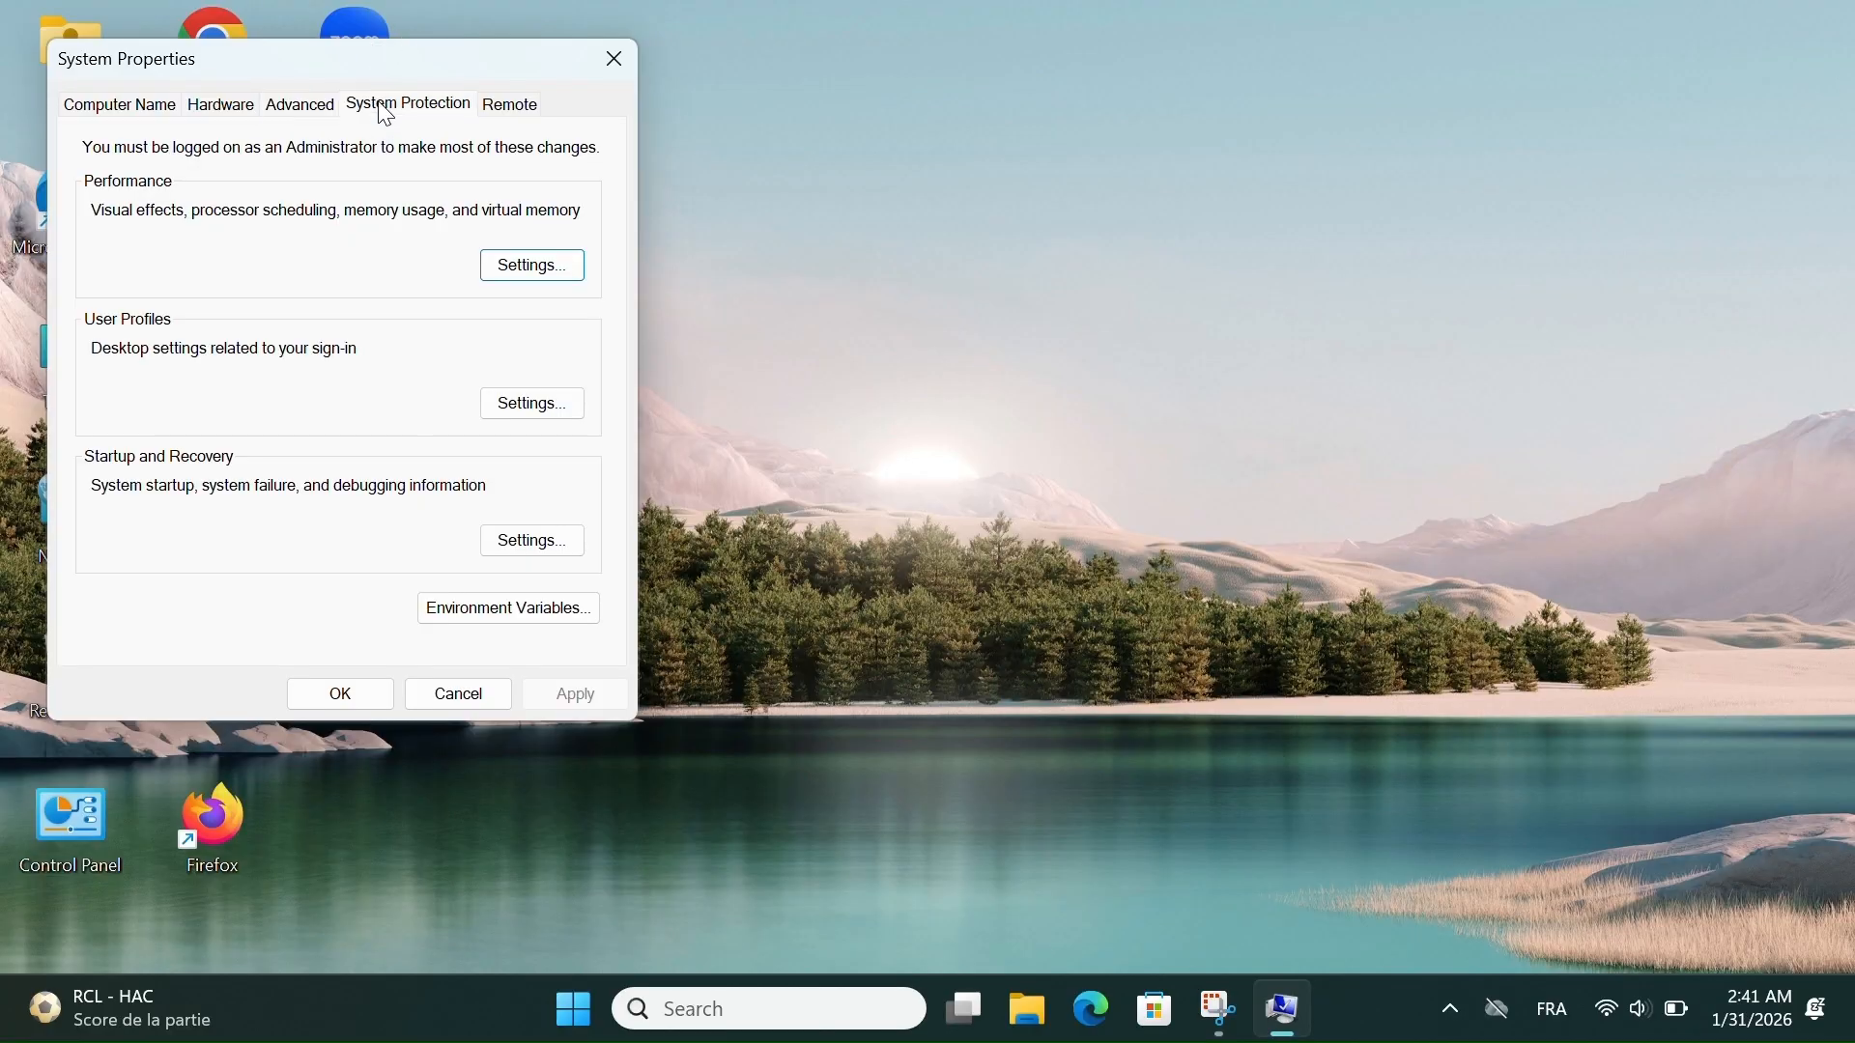
- Show the System Protection settings in System Properties
{"action": "left_click", "coordinate": [387, 108]}
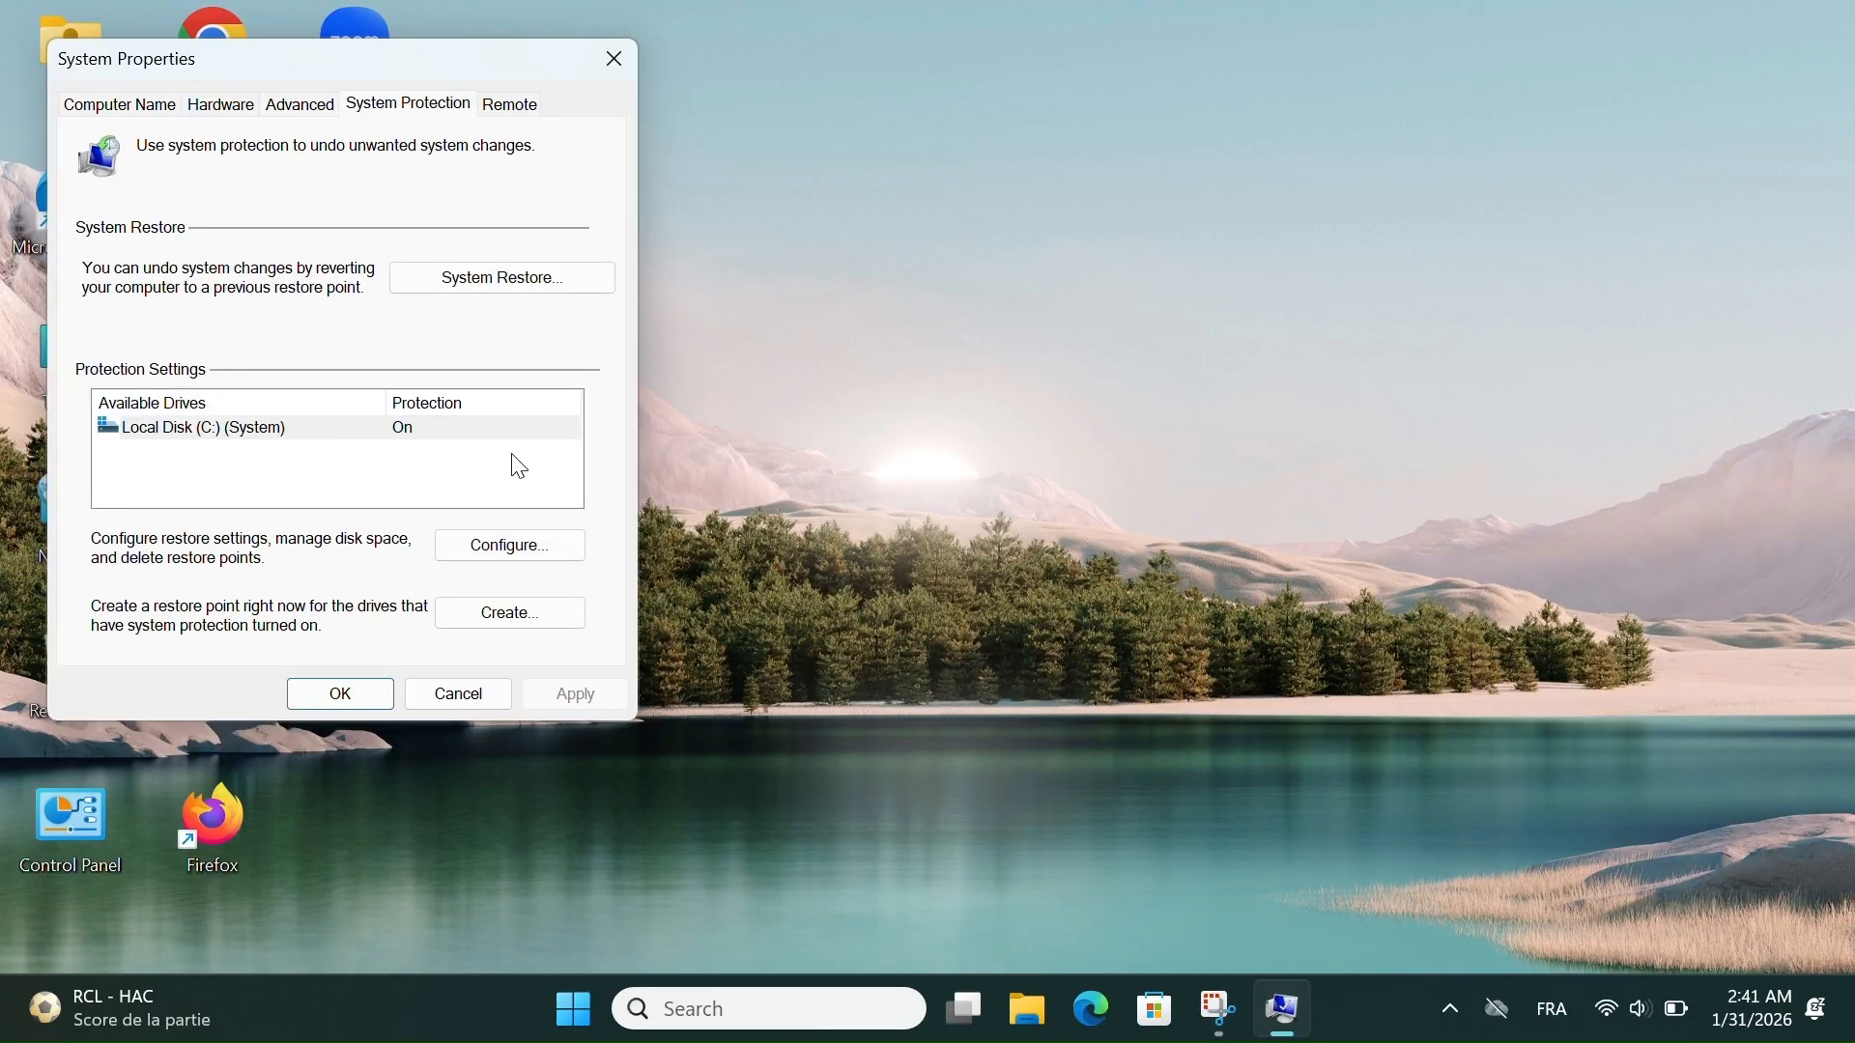
- Open the System Restore wizard, close it without restoring, and show the Remote settings in System Properties
{"action": "left_click", "coordinate": [503, 282]}
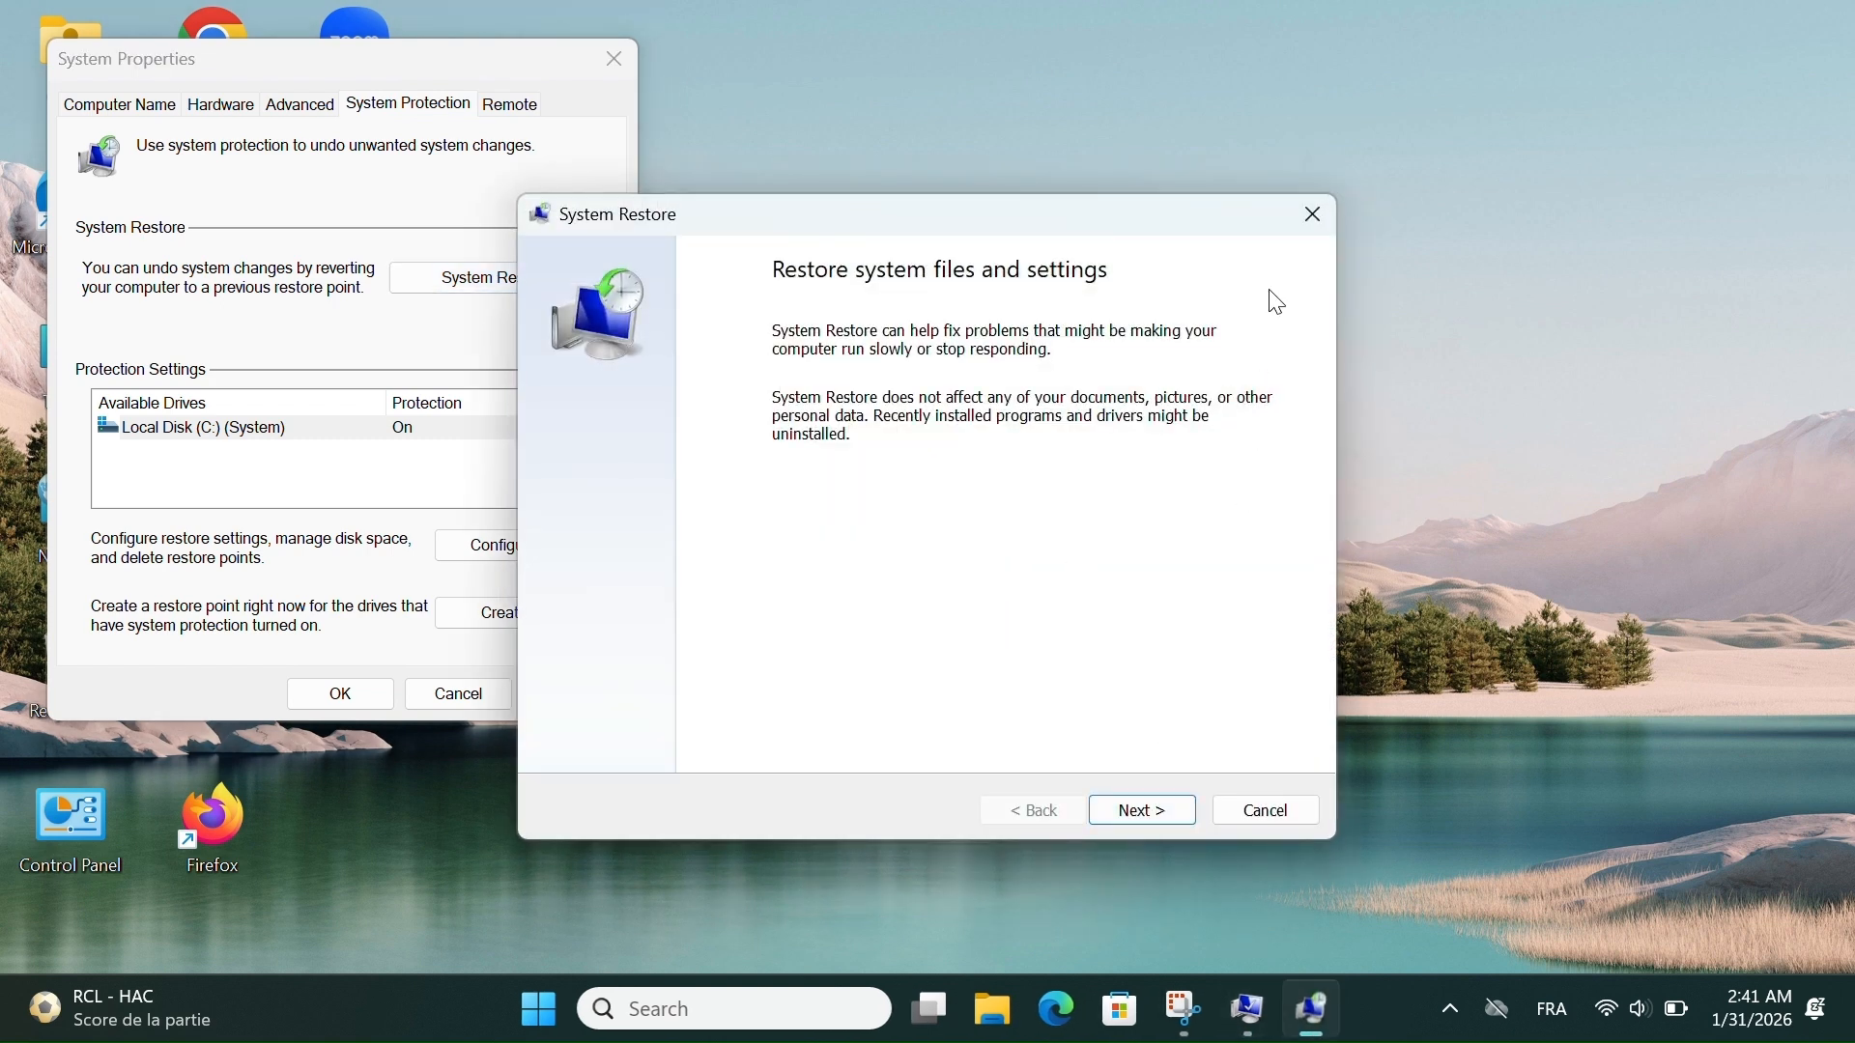
{"action": "left_click", "coordinate": [1311, 216]}
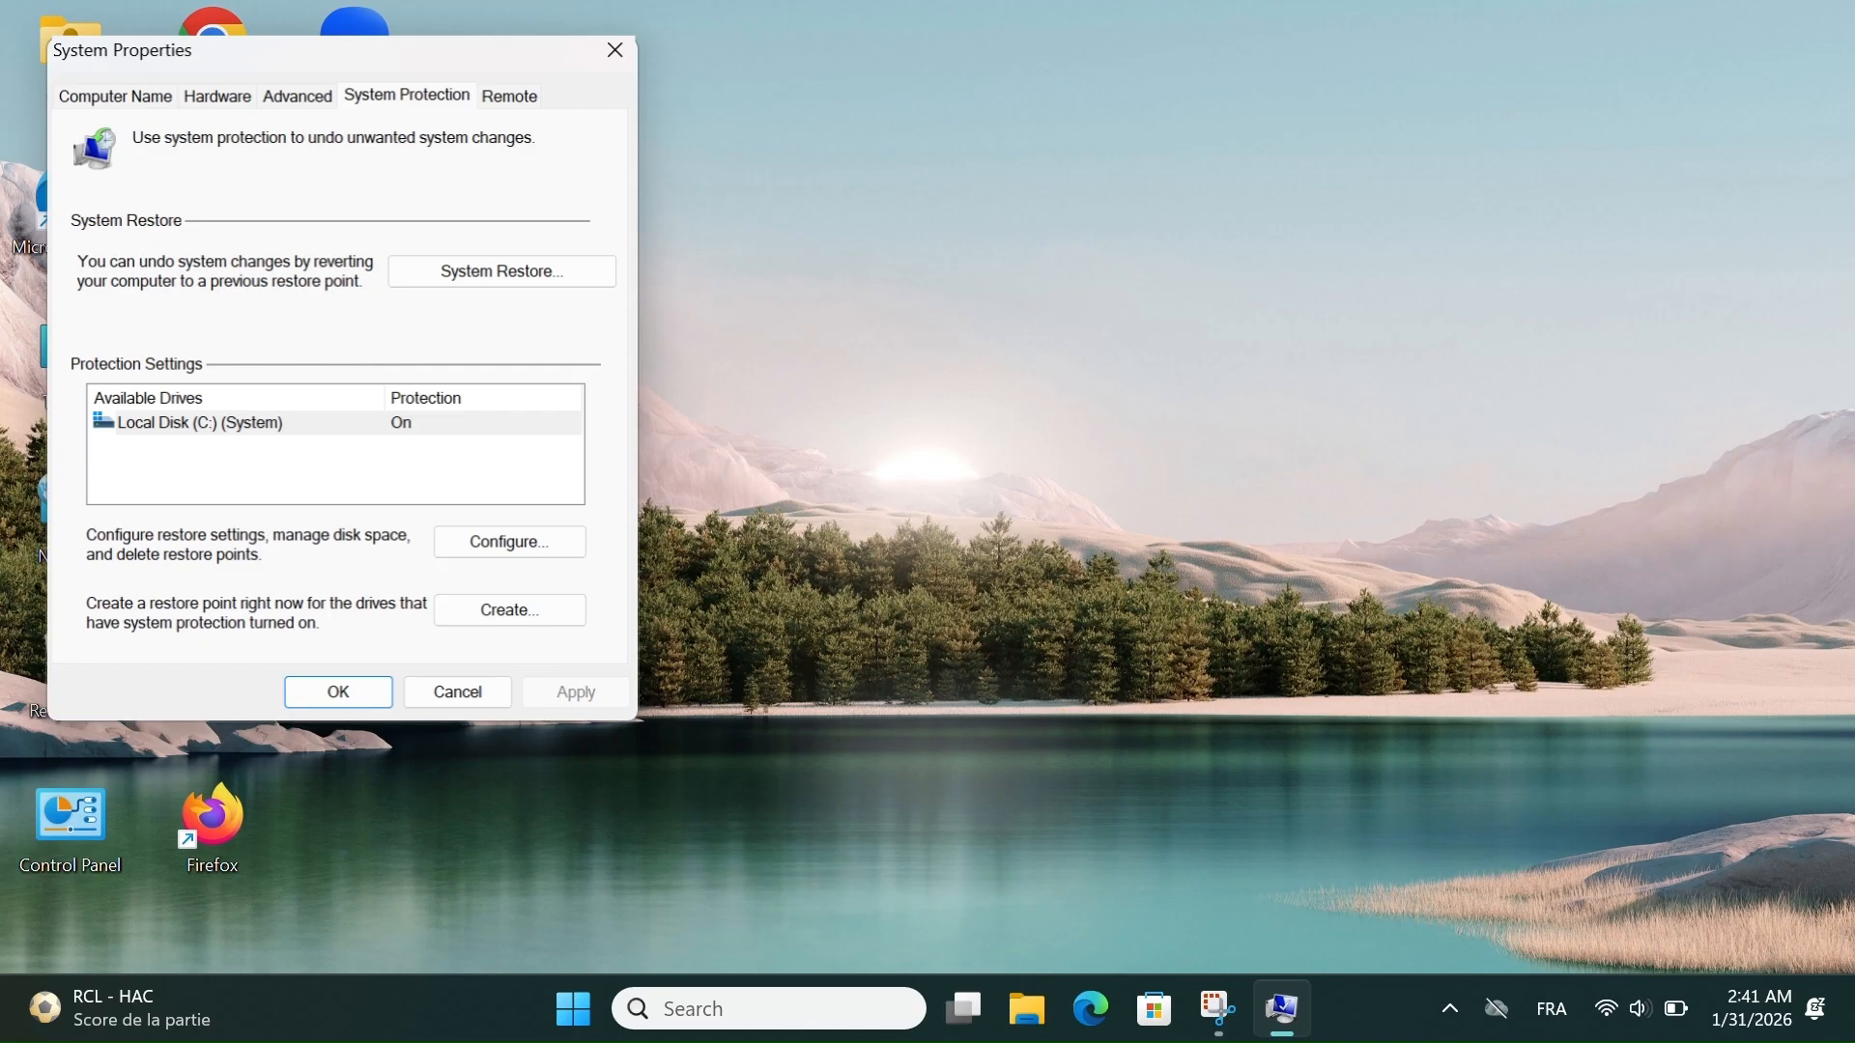
{"action": "left_click", "coordinate": [496, 100]}
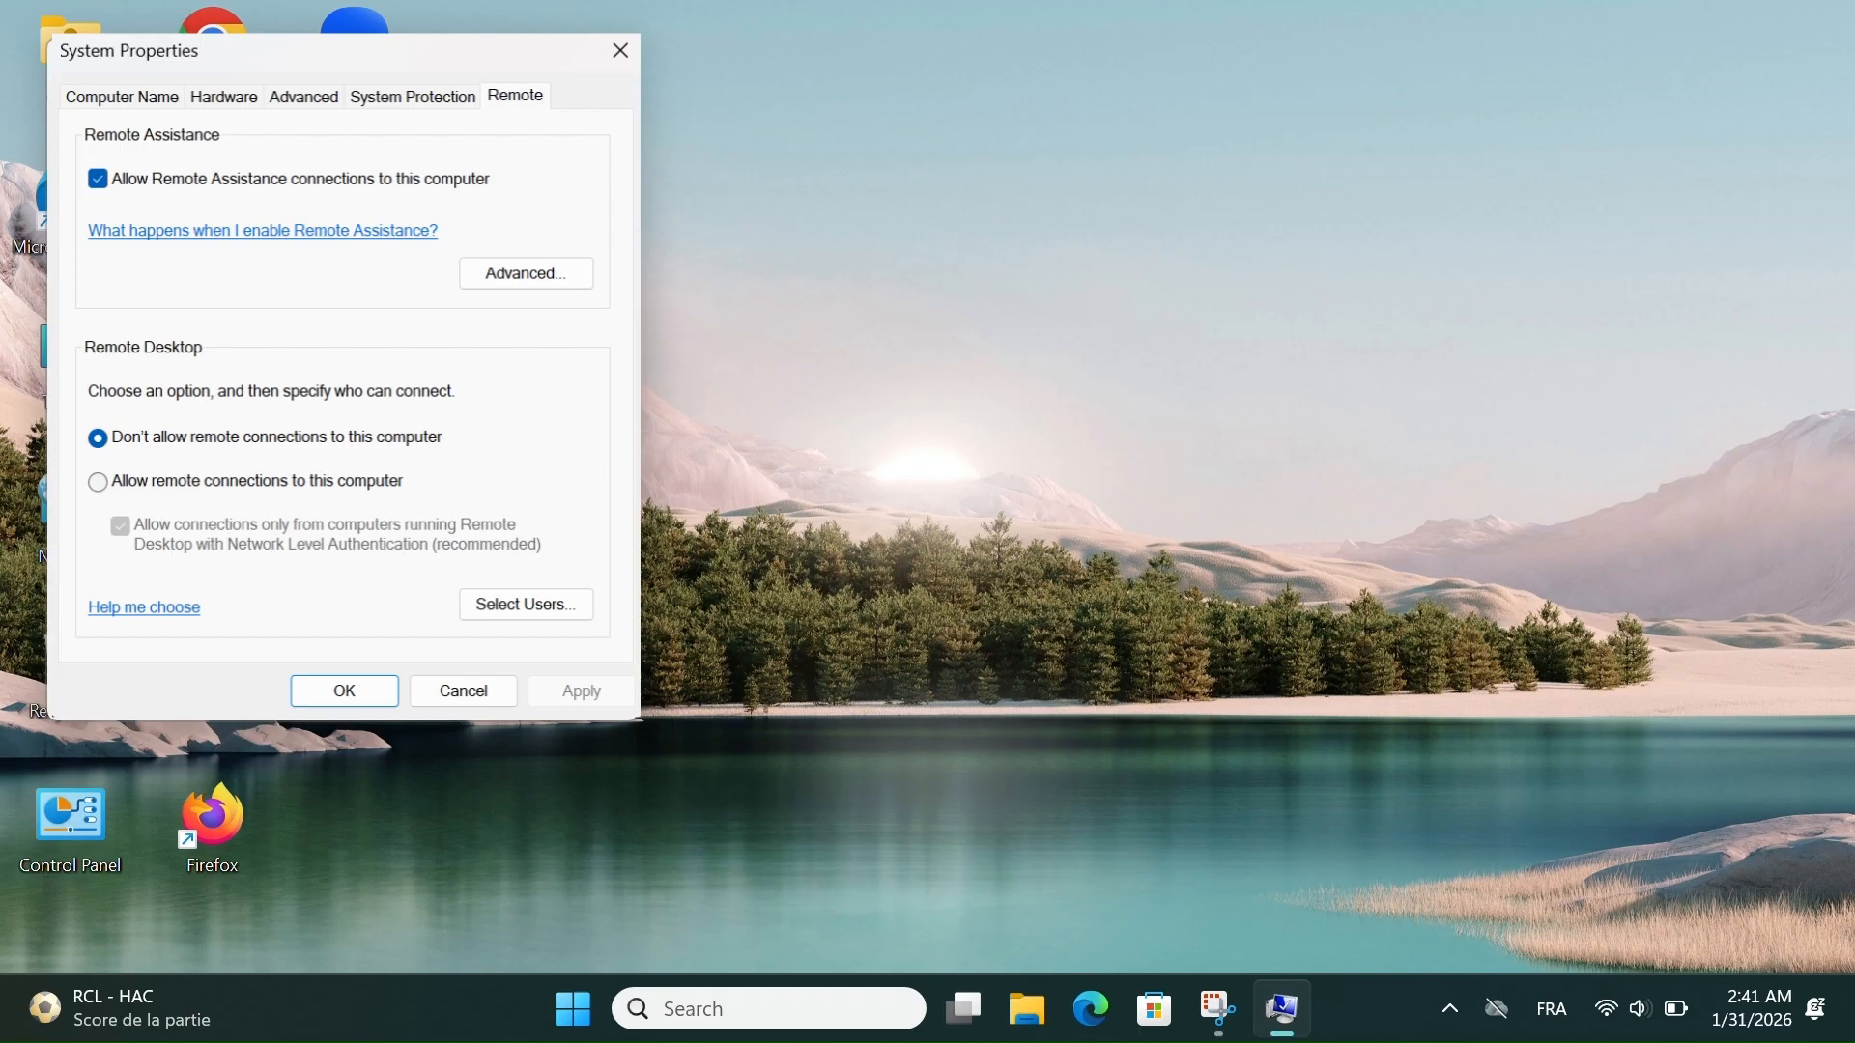
- View the Hardware and Computer Name settings and close System Properties
{"action": "left_click", "coordinate": [221, 111]}
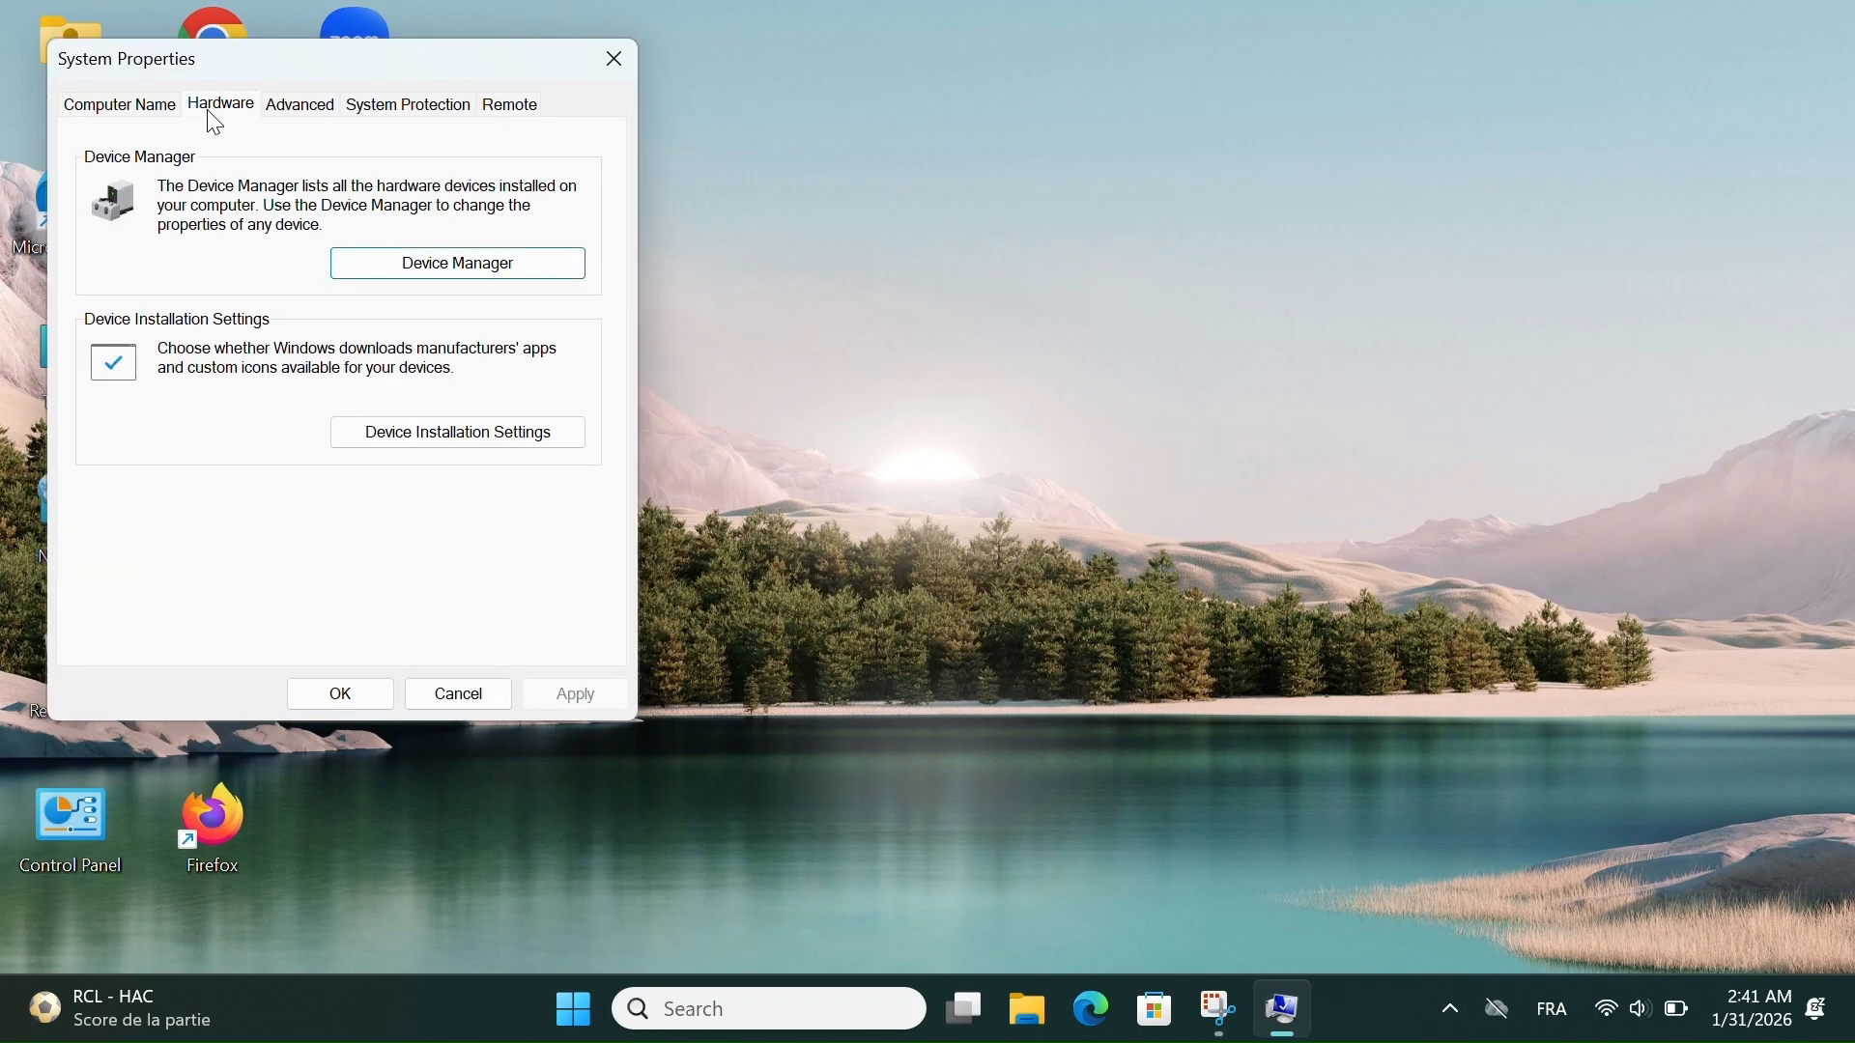
{"action": "left_click", "coordinate": [172, 114]}
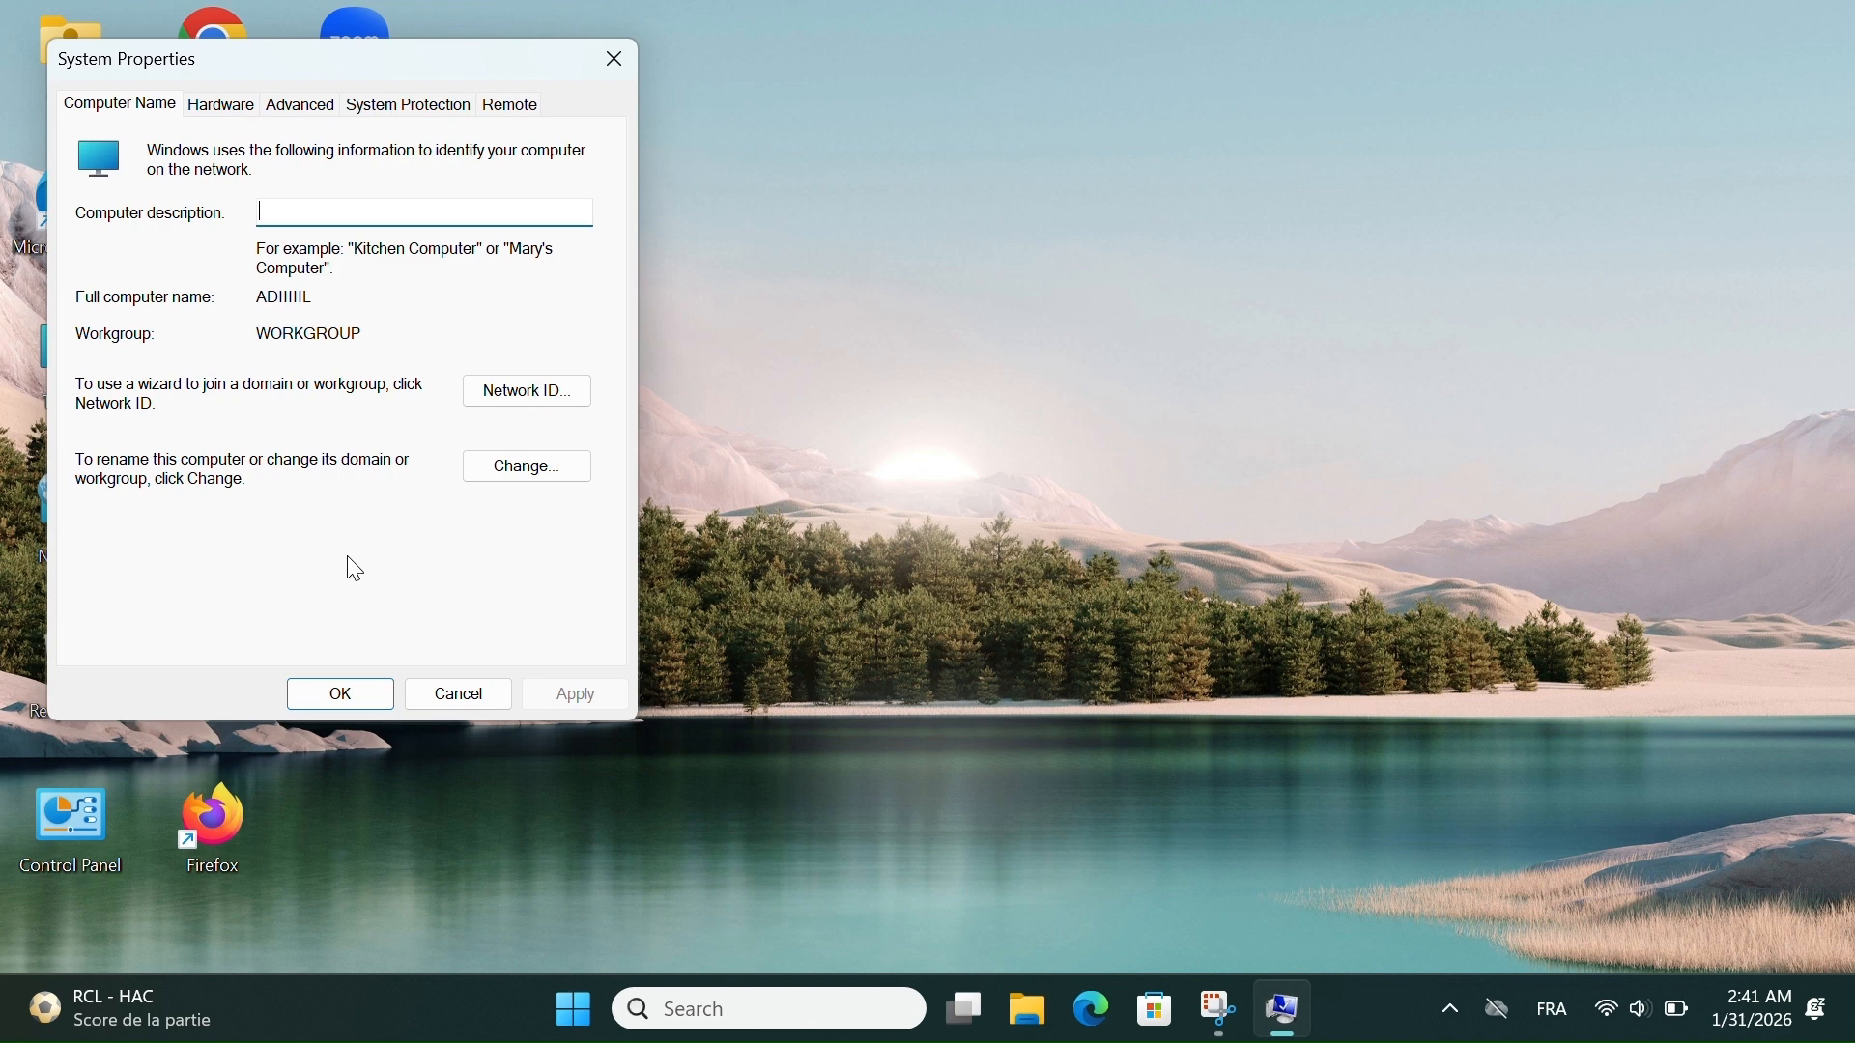
{"action": "left_click", "coordinate": [599, 58]}
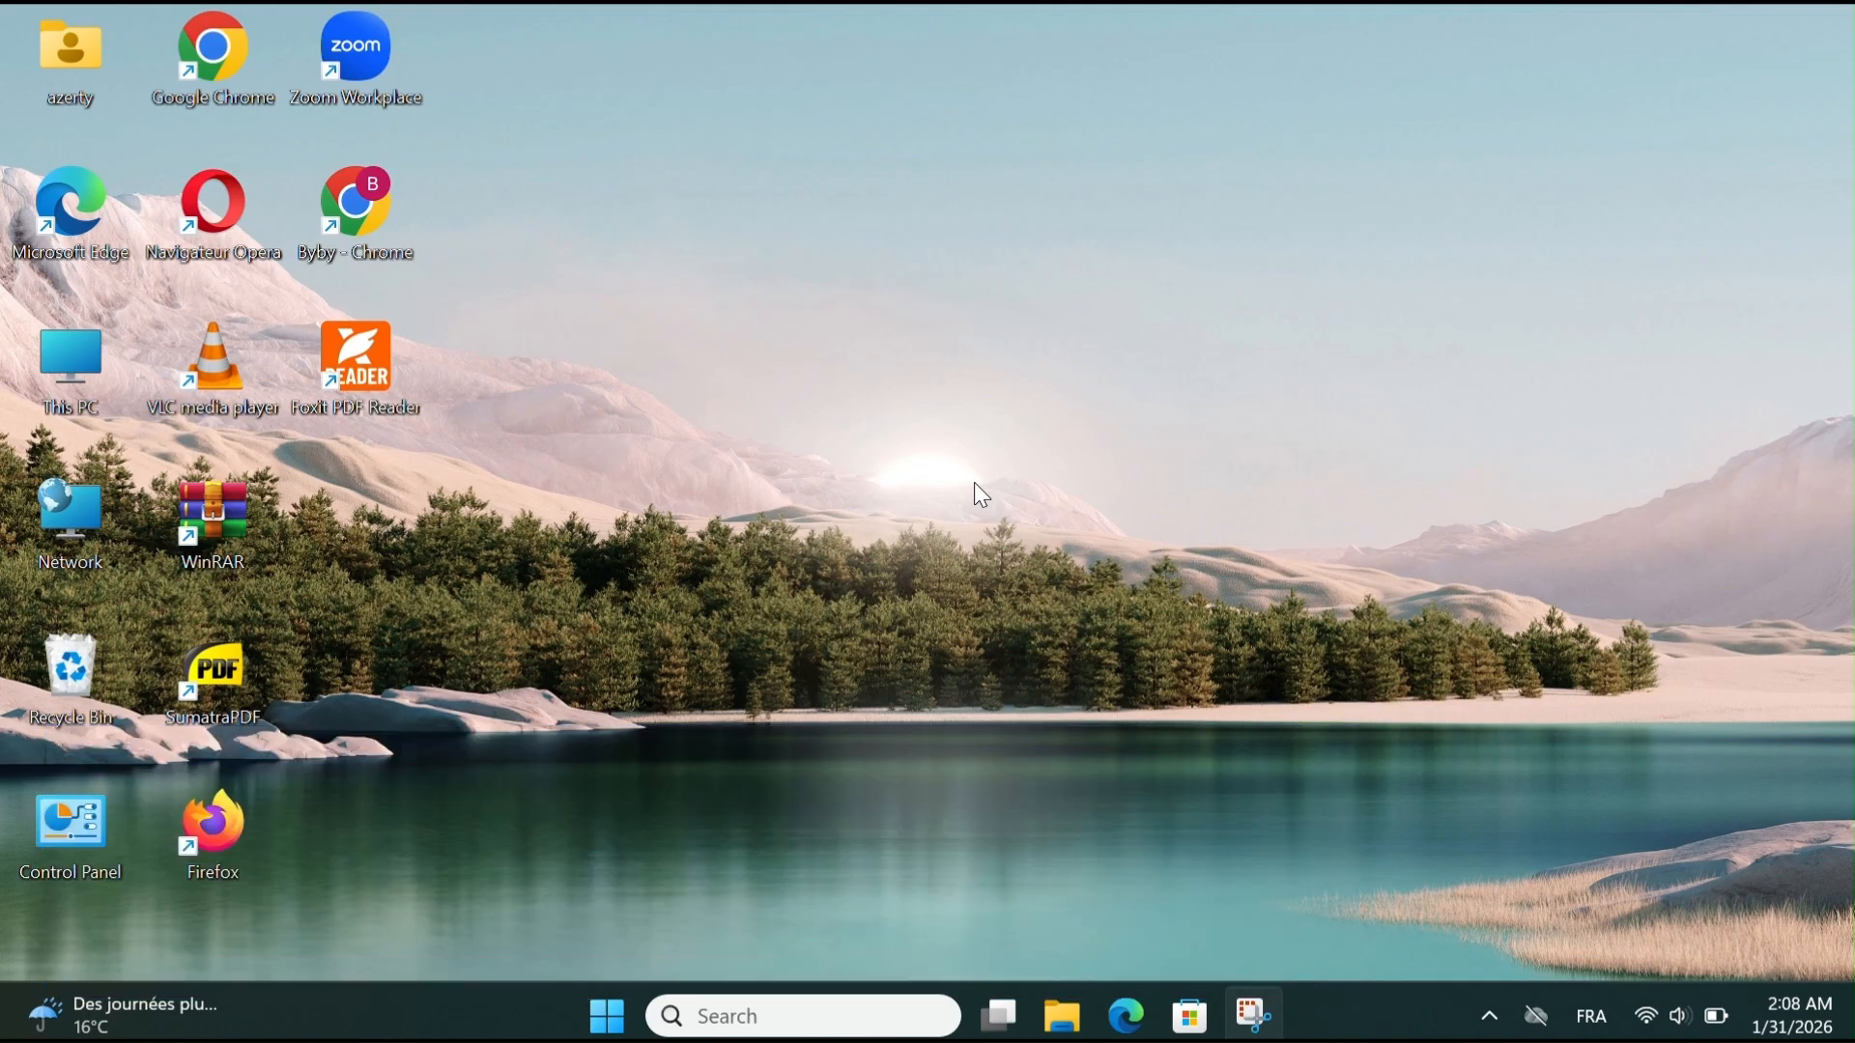
- Open Event Viewer by entering its command in the Run dialog
{"action": "key", "text": "super+r"}
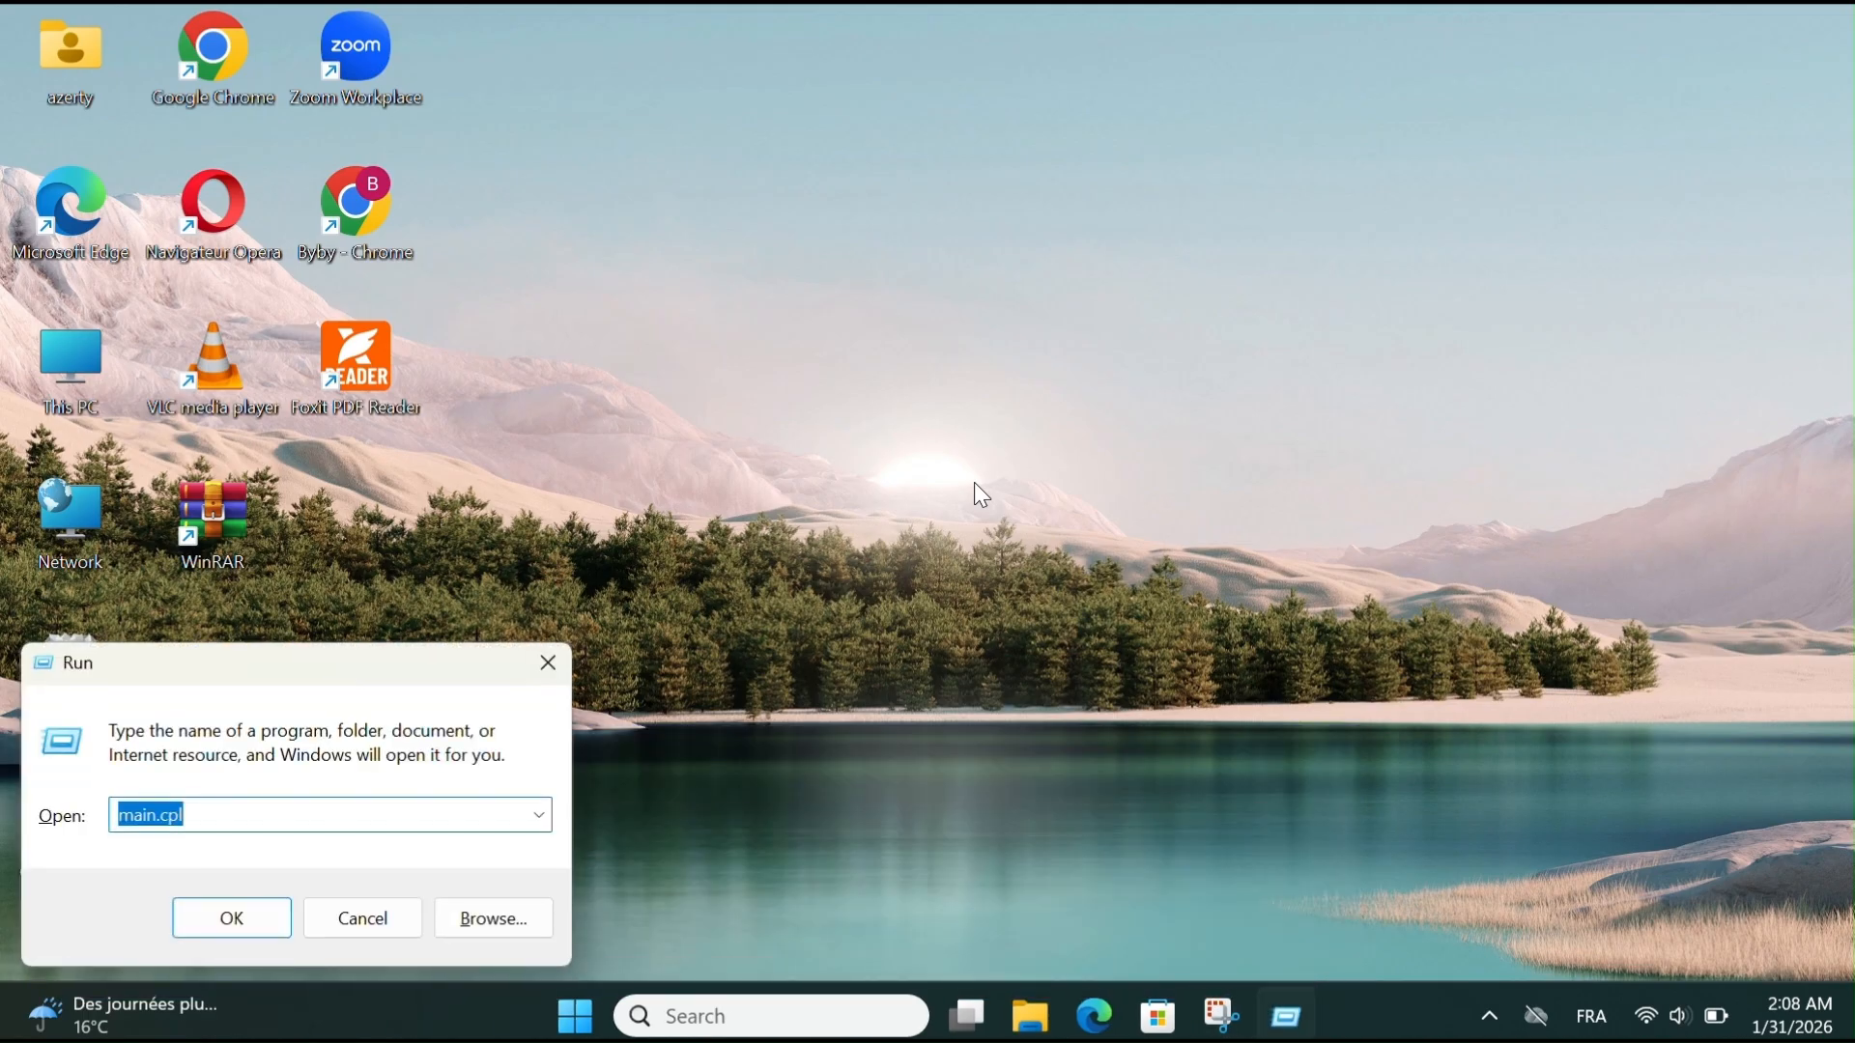
{"action": "type", "text": "eventvwr"}
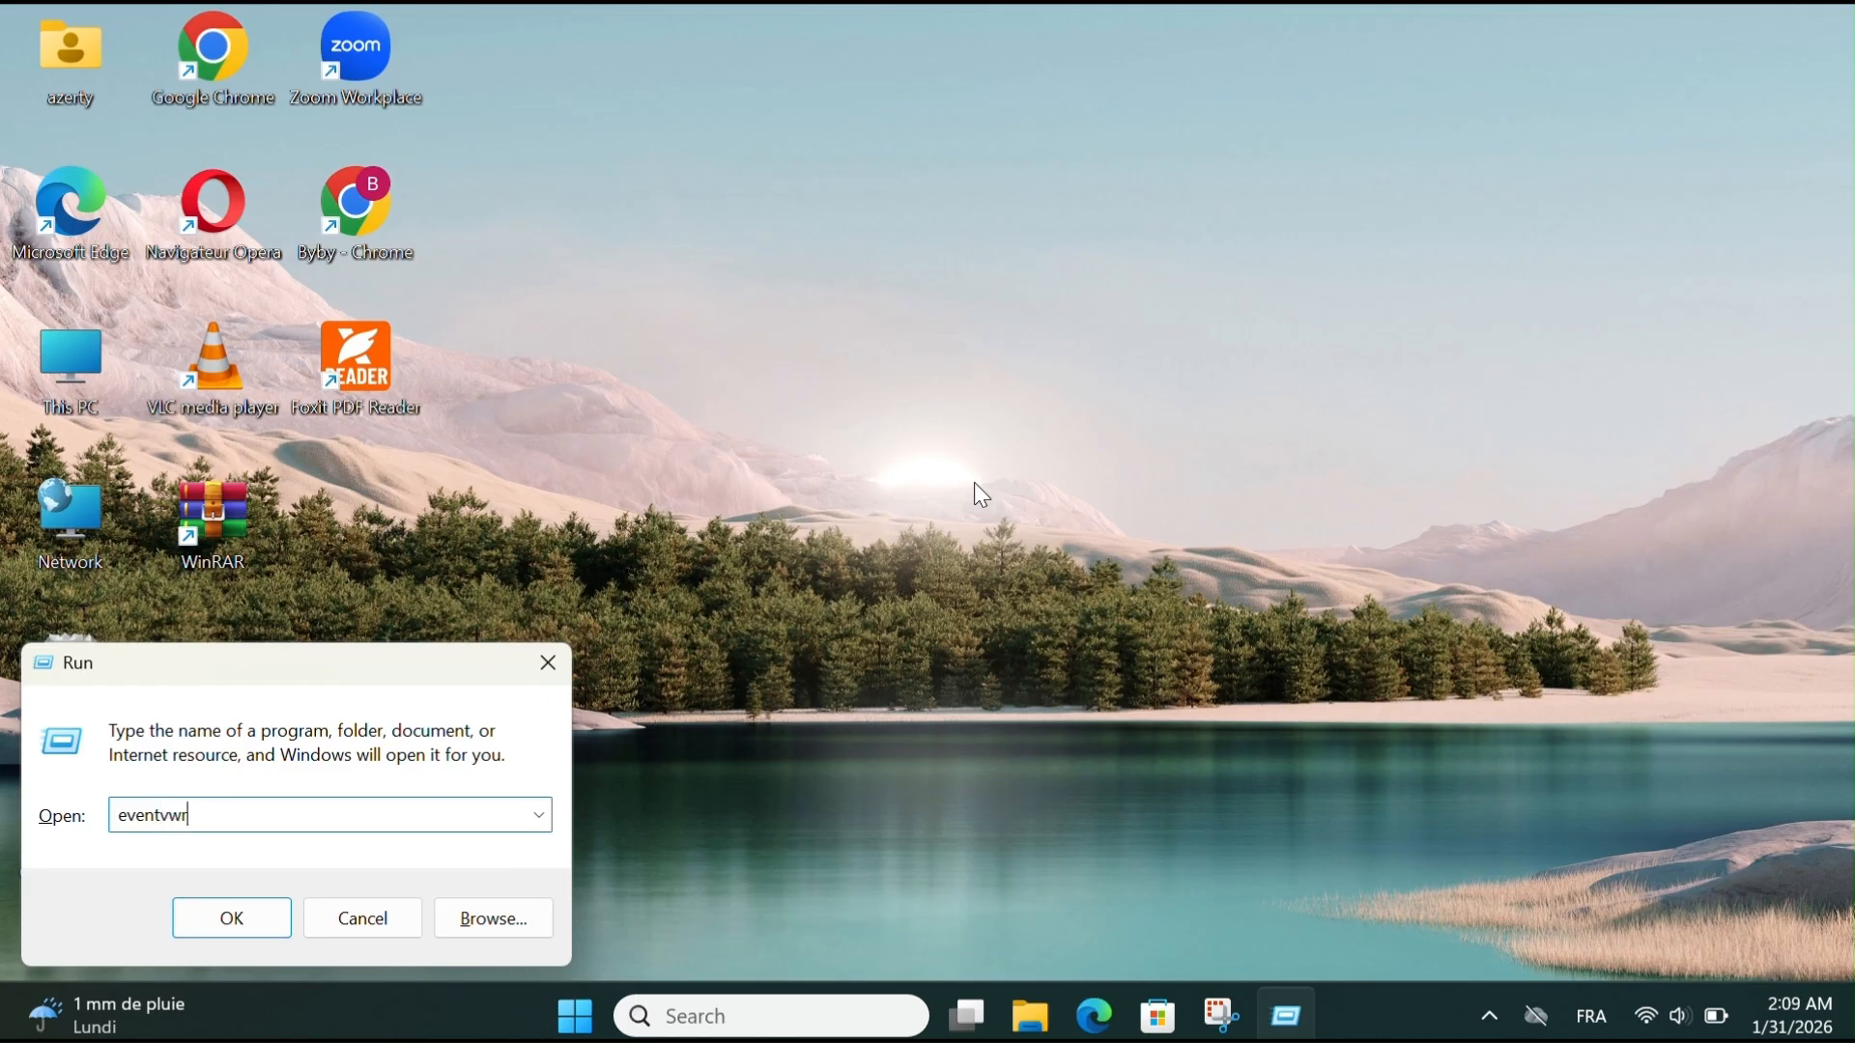
{"action": "key", "text": "Return"}
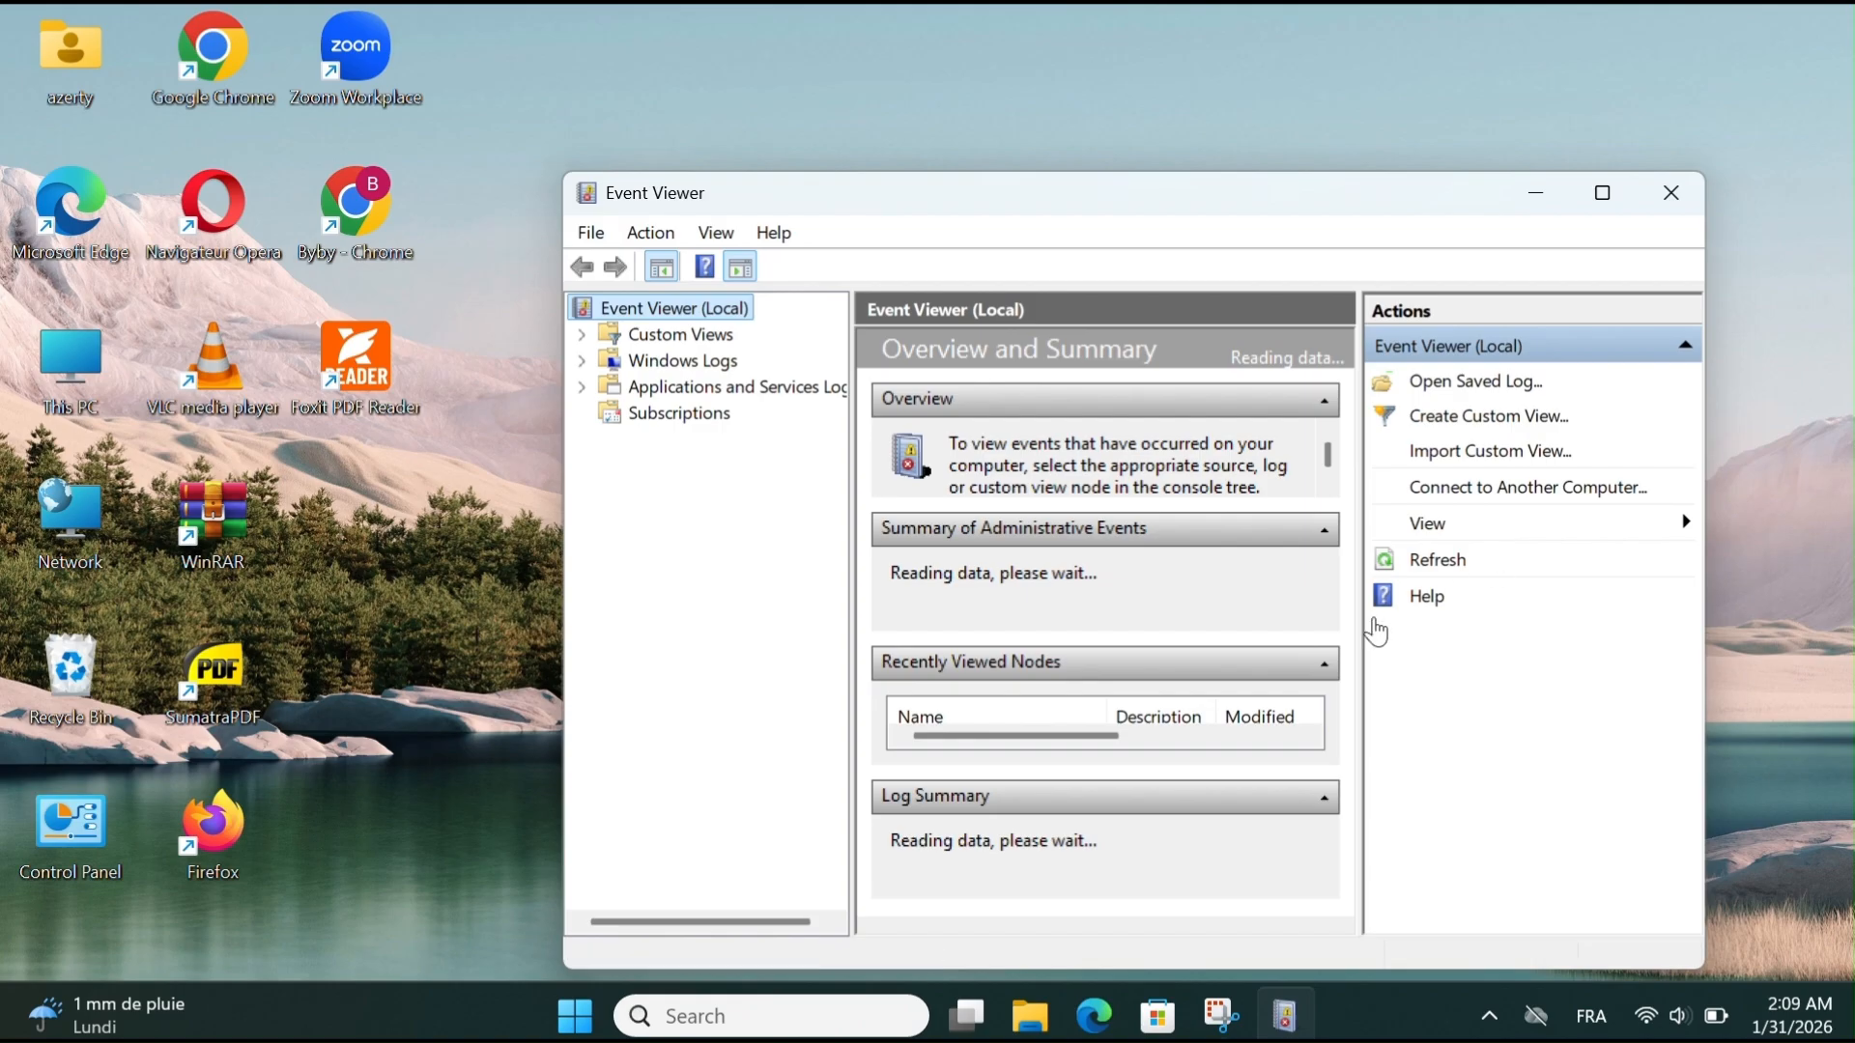
- Browse Custom Views, Windows Logs, Applications and Services Logs and Subscriptions, return to the Event Viewer overview and close it
{"action": "left_click", "coordinate": [681, 335]}
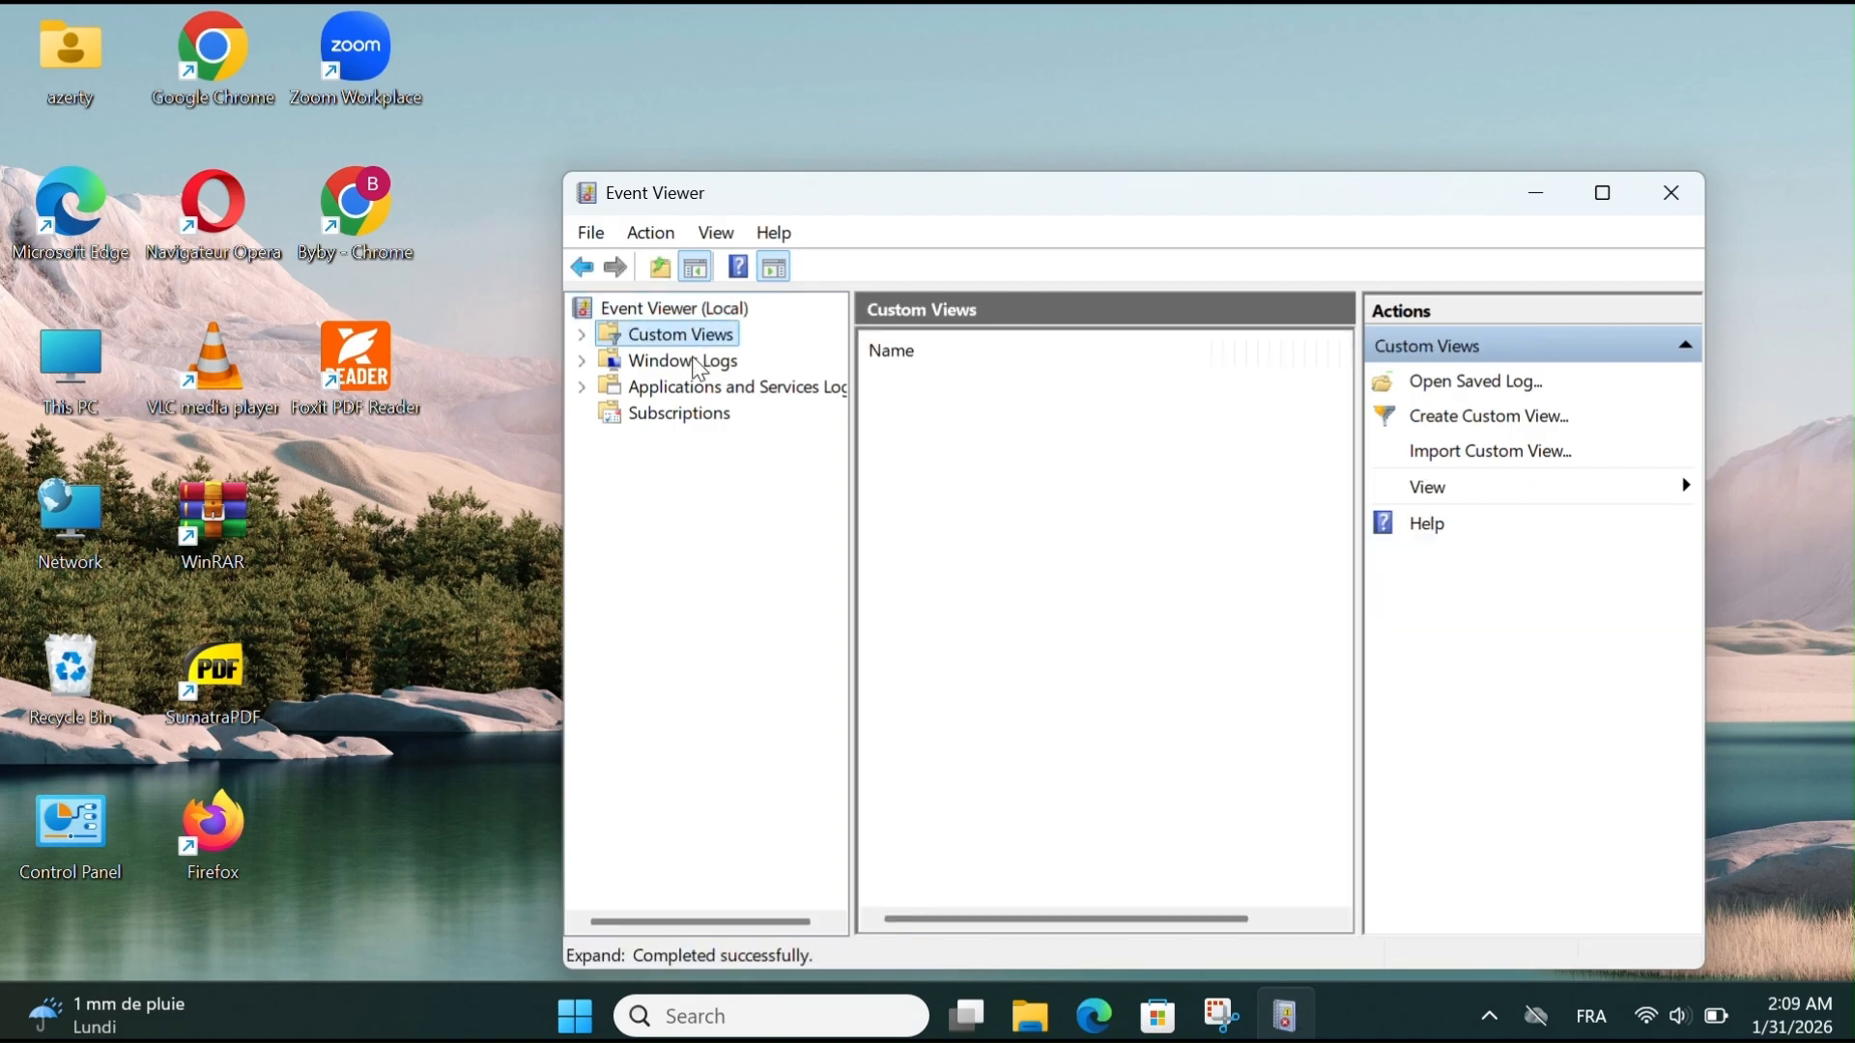
{"action": "left_click", "coordinate": [683, 361]}
{"action": "left_click", "coordinate": [700, 386]}
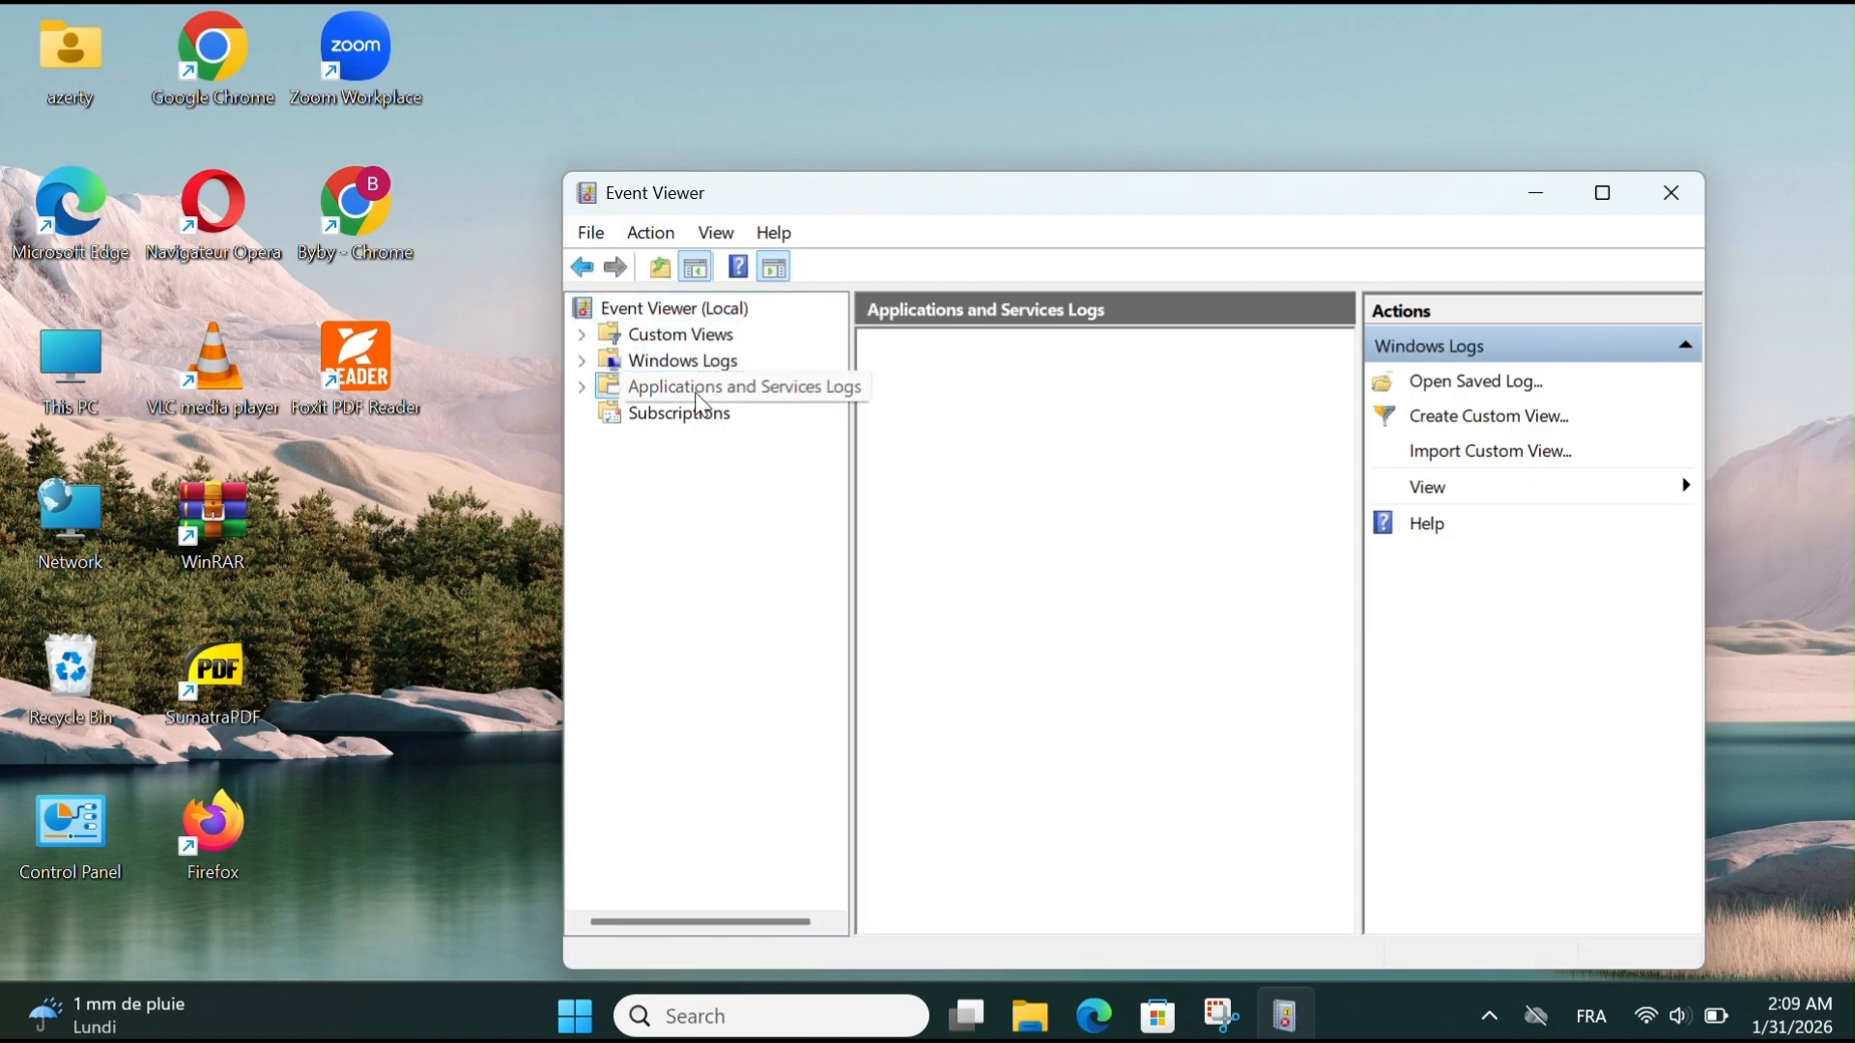
{"action": "left_click", "coordinate": [686, 422]}
{"action": "left_click", "coordinate": [683, 361]}
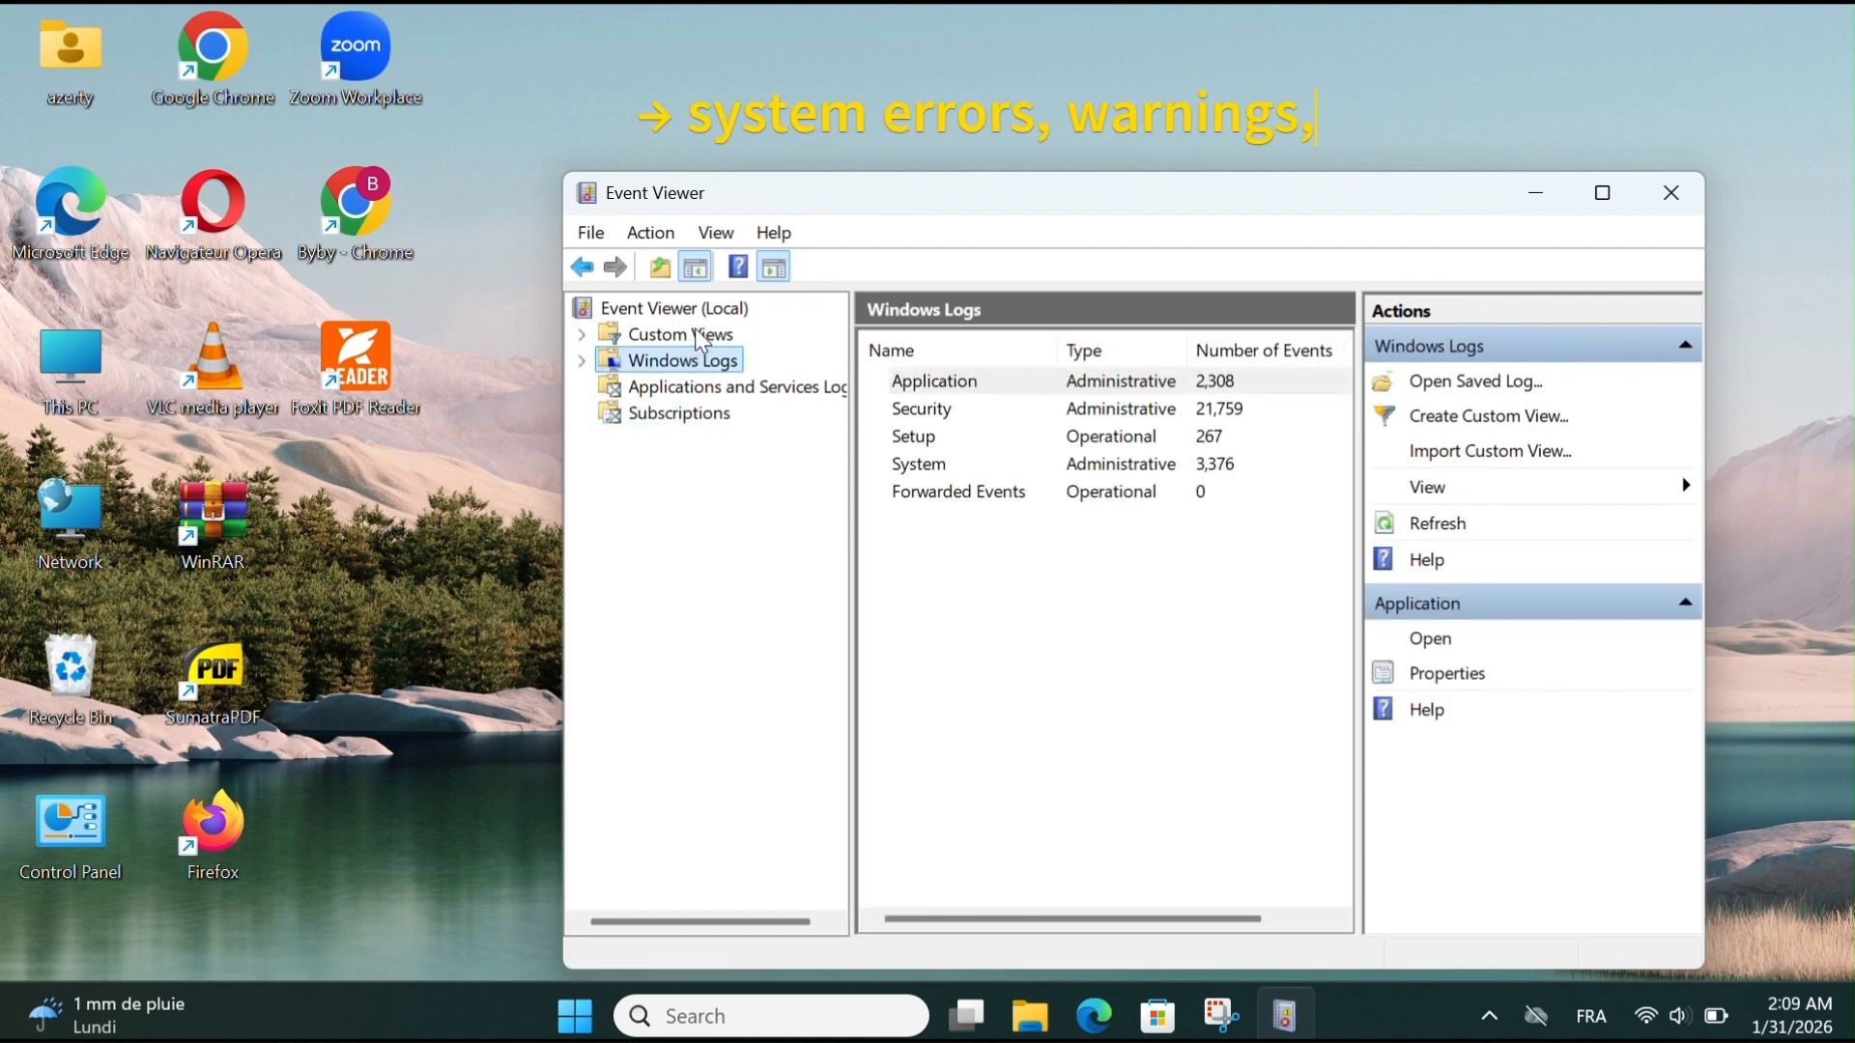
{"action": "left_click", "coordinate": [700, 336]}
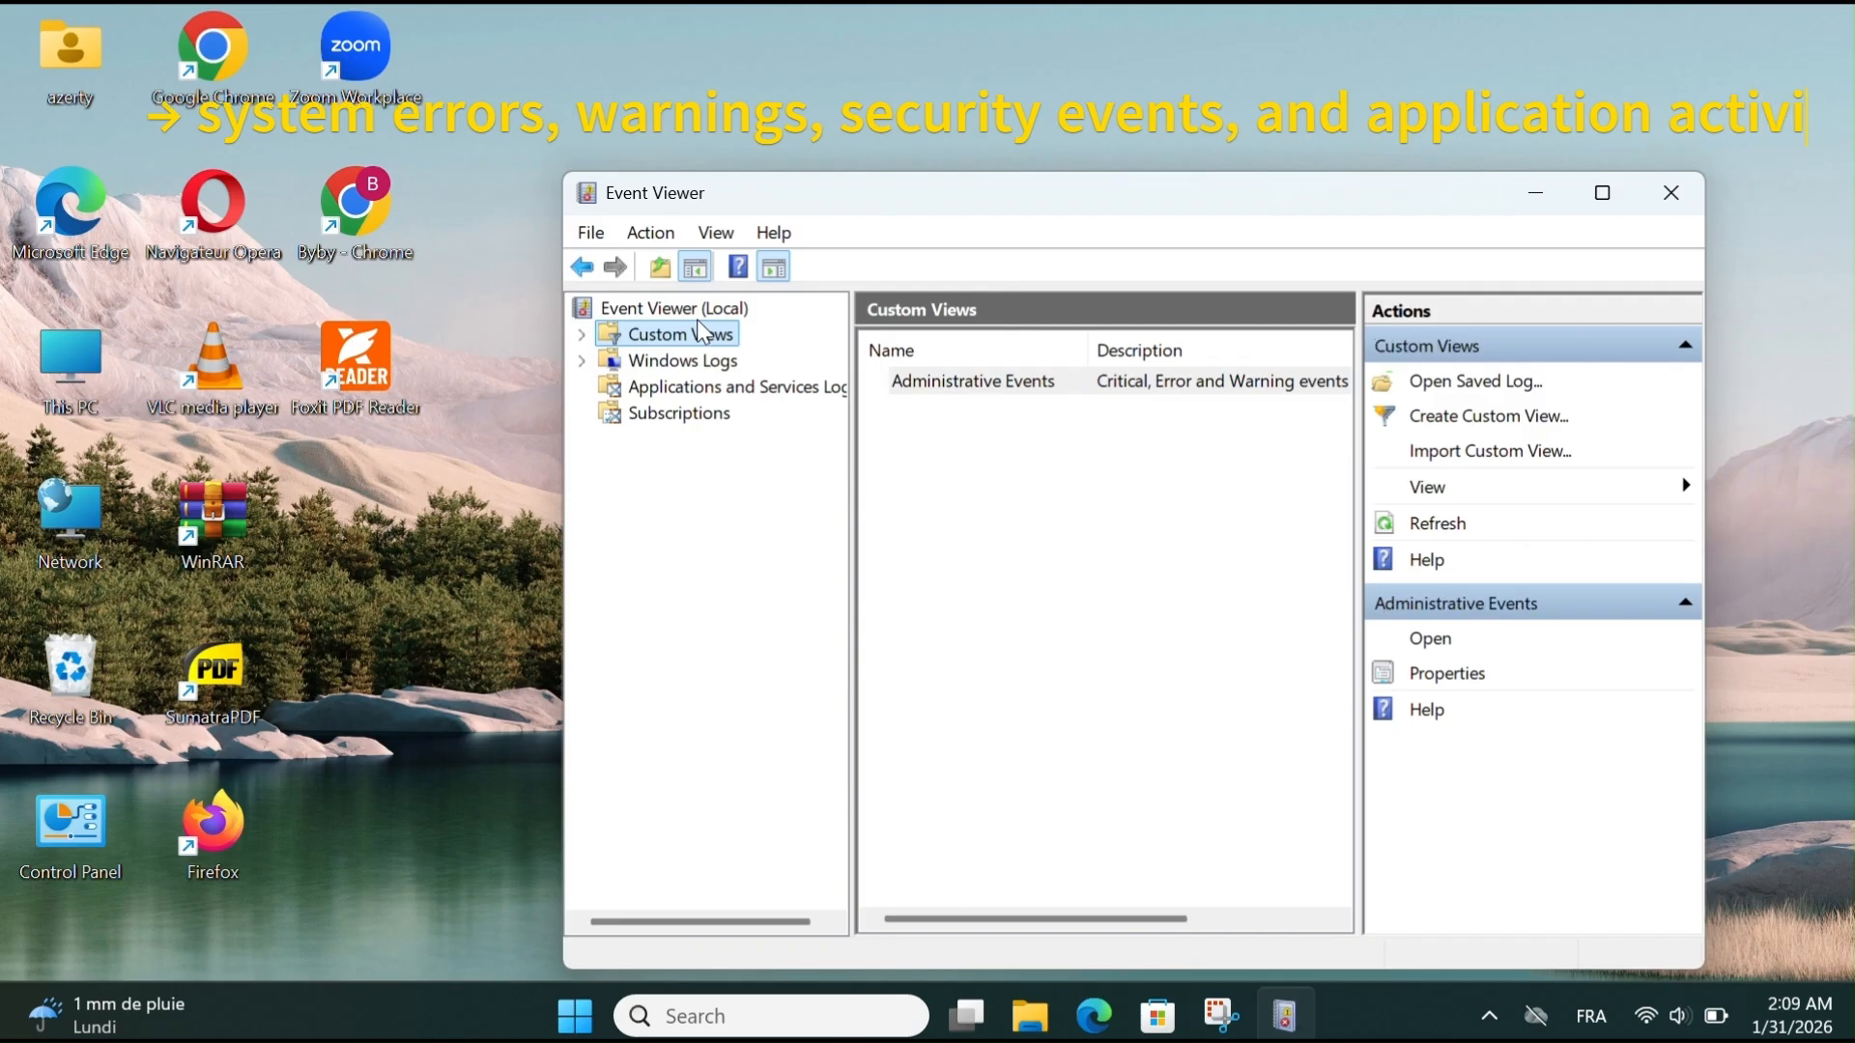
{"action": "left_click", "coordinate": [702, 312]}
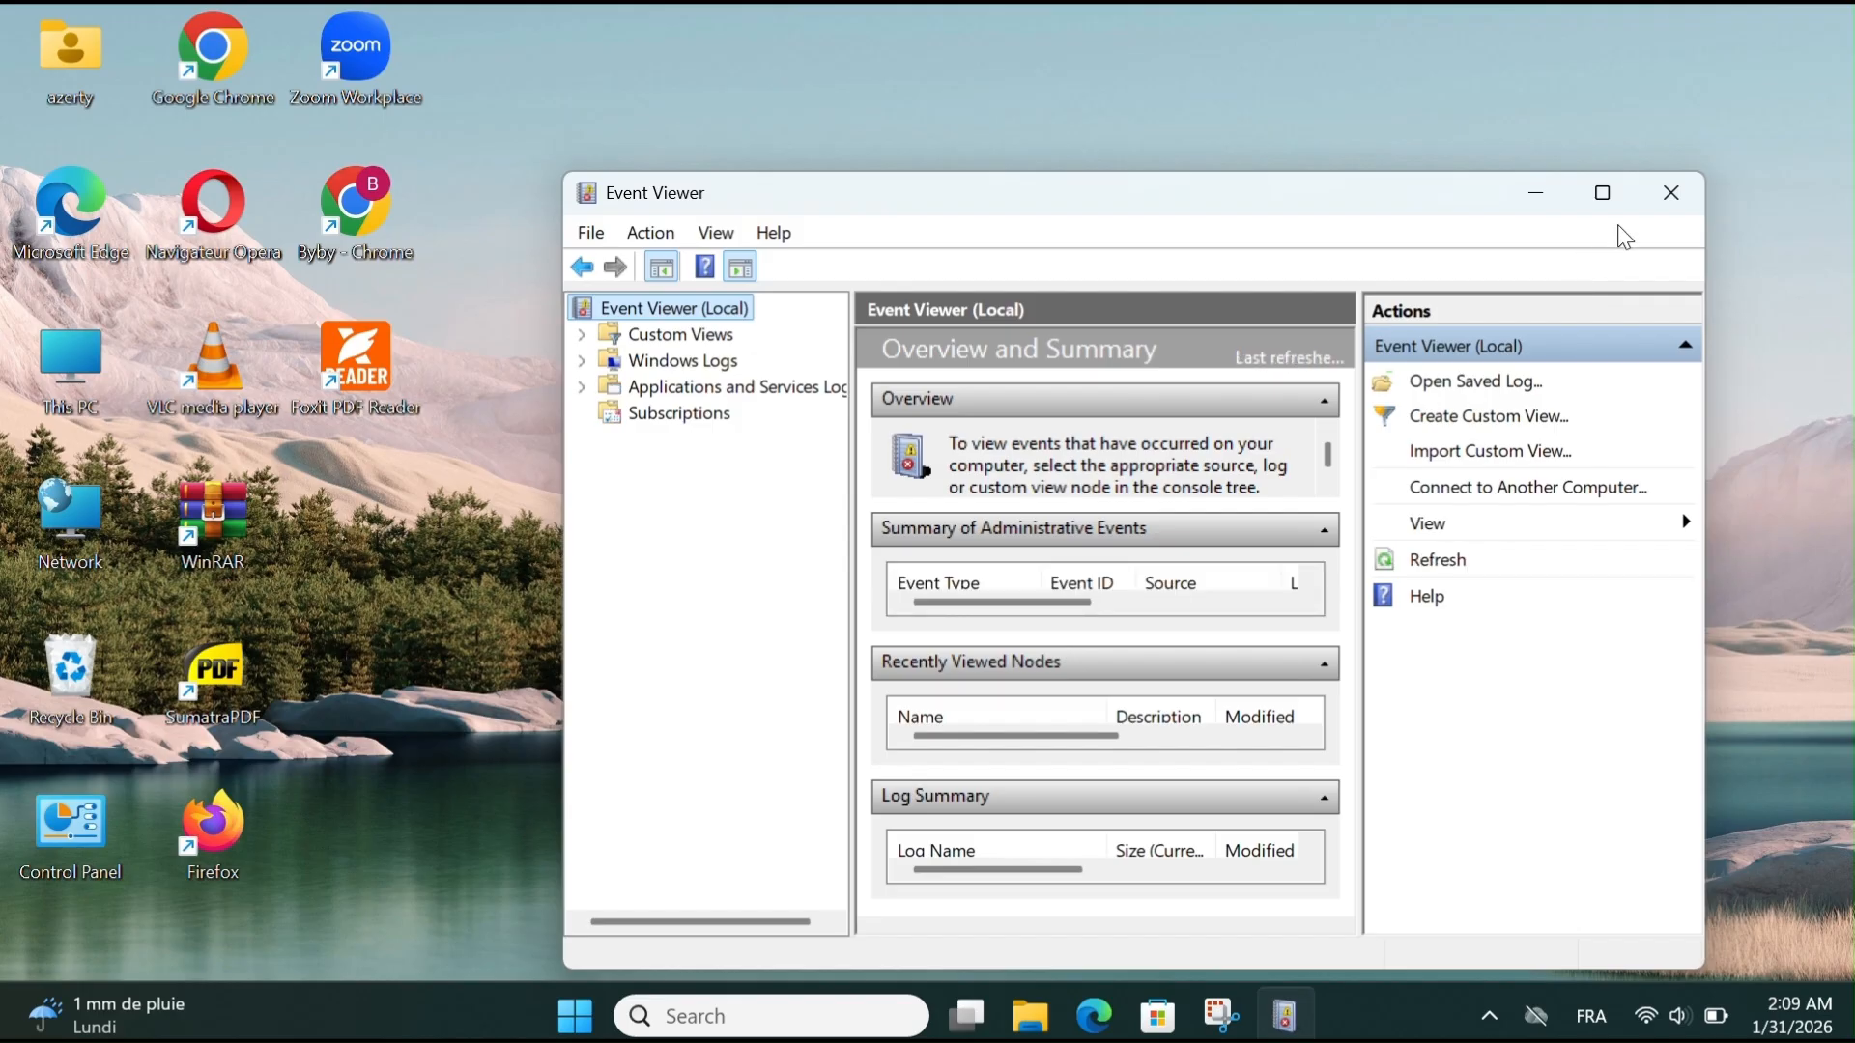
{"action": "left_click", "coordinate": [1674, 205]}
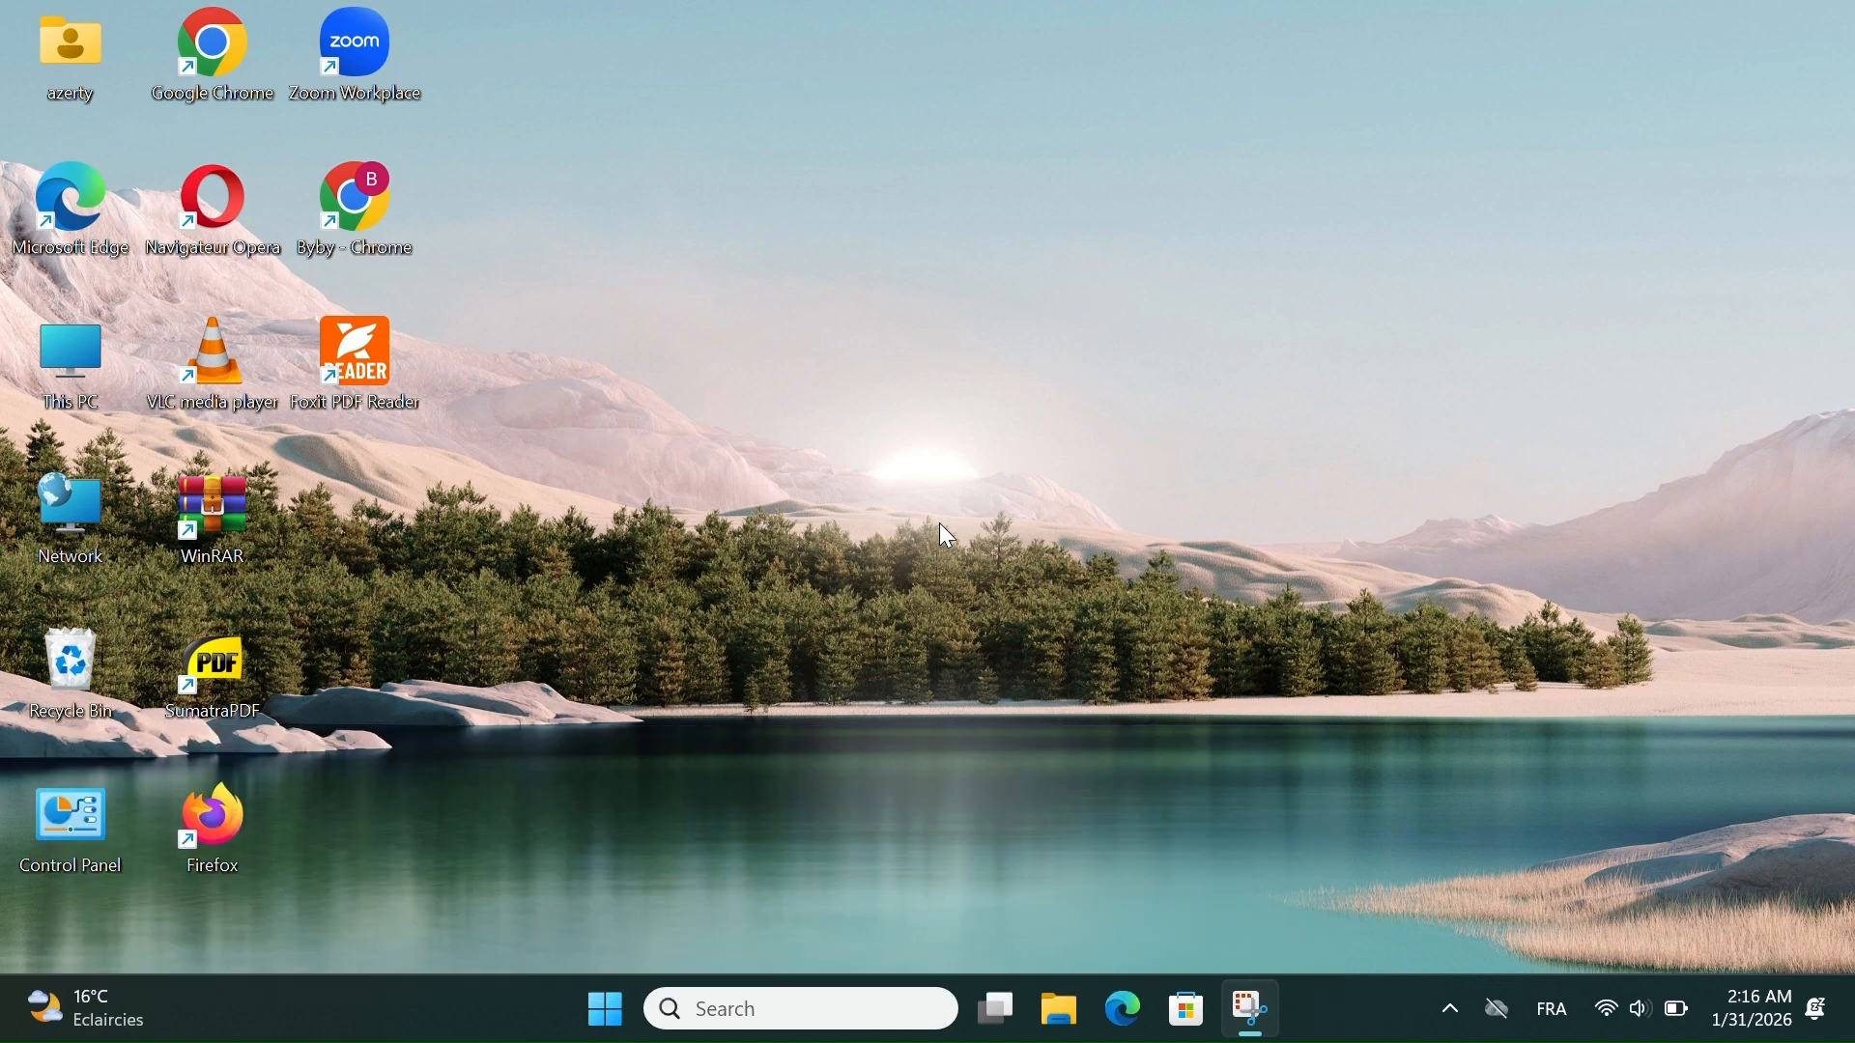
- Open Task Manager by running the taskmgr command
{"action": "key", "text": "super+r"}
{"action": "type", "text": "ta"}
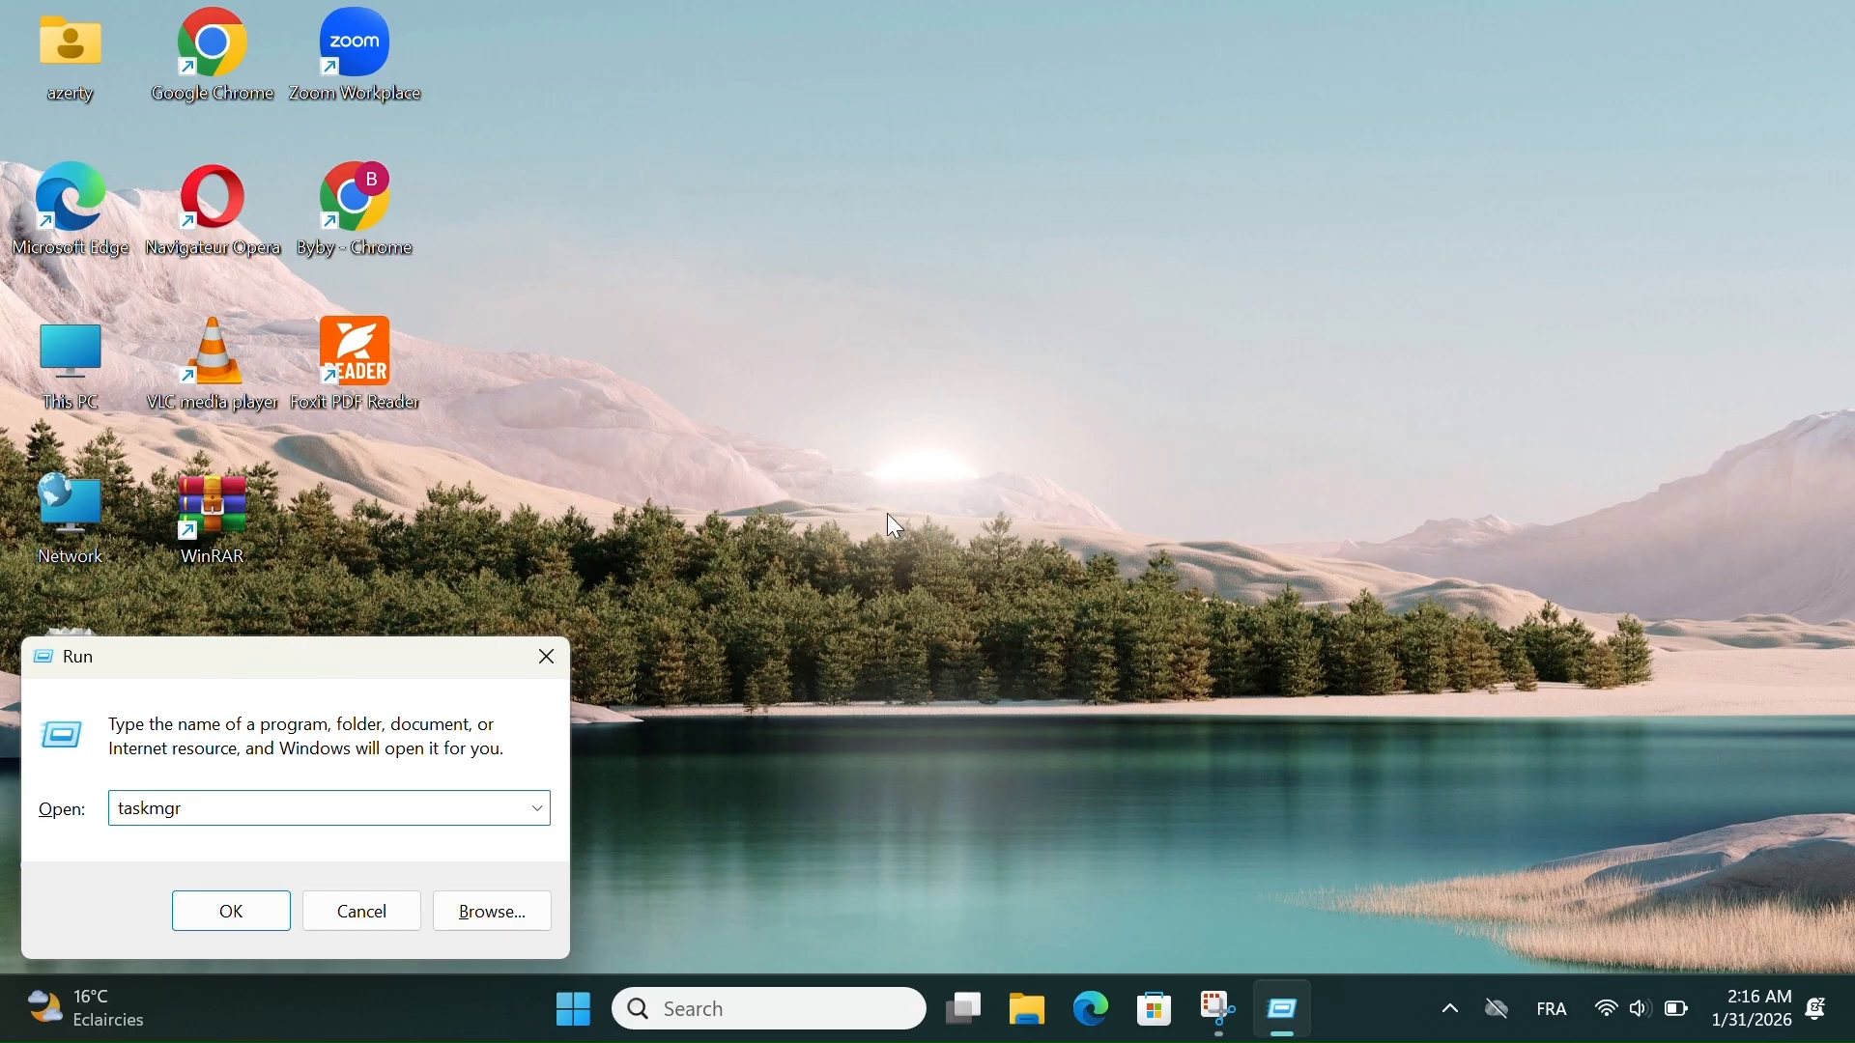
{"action": "key", "text": "Return"}
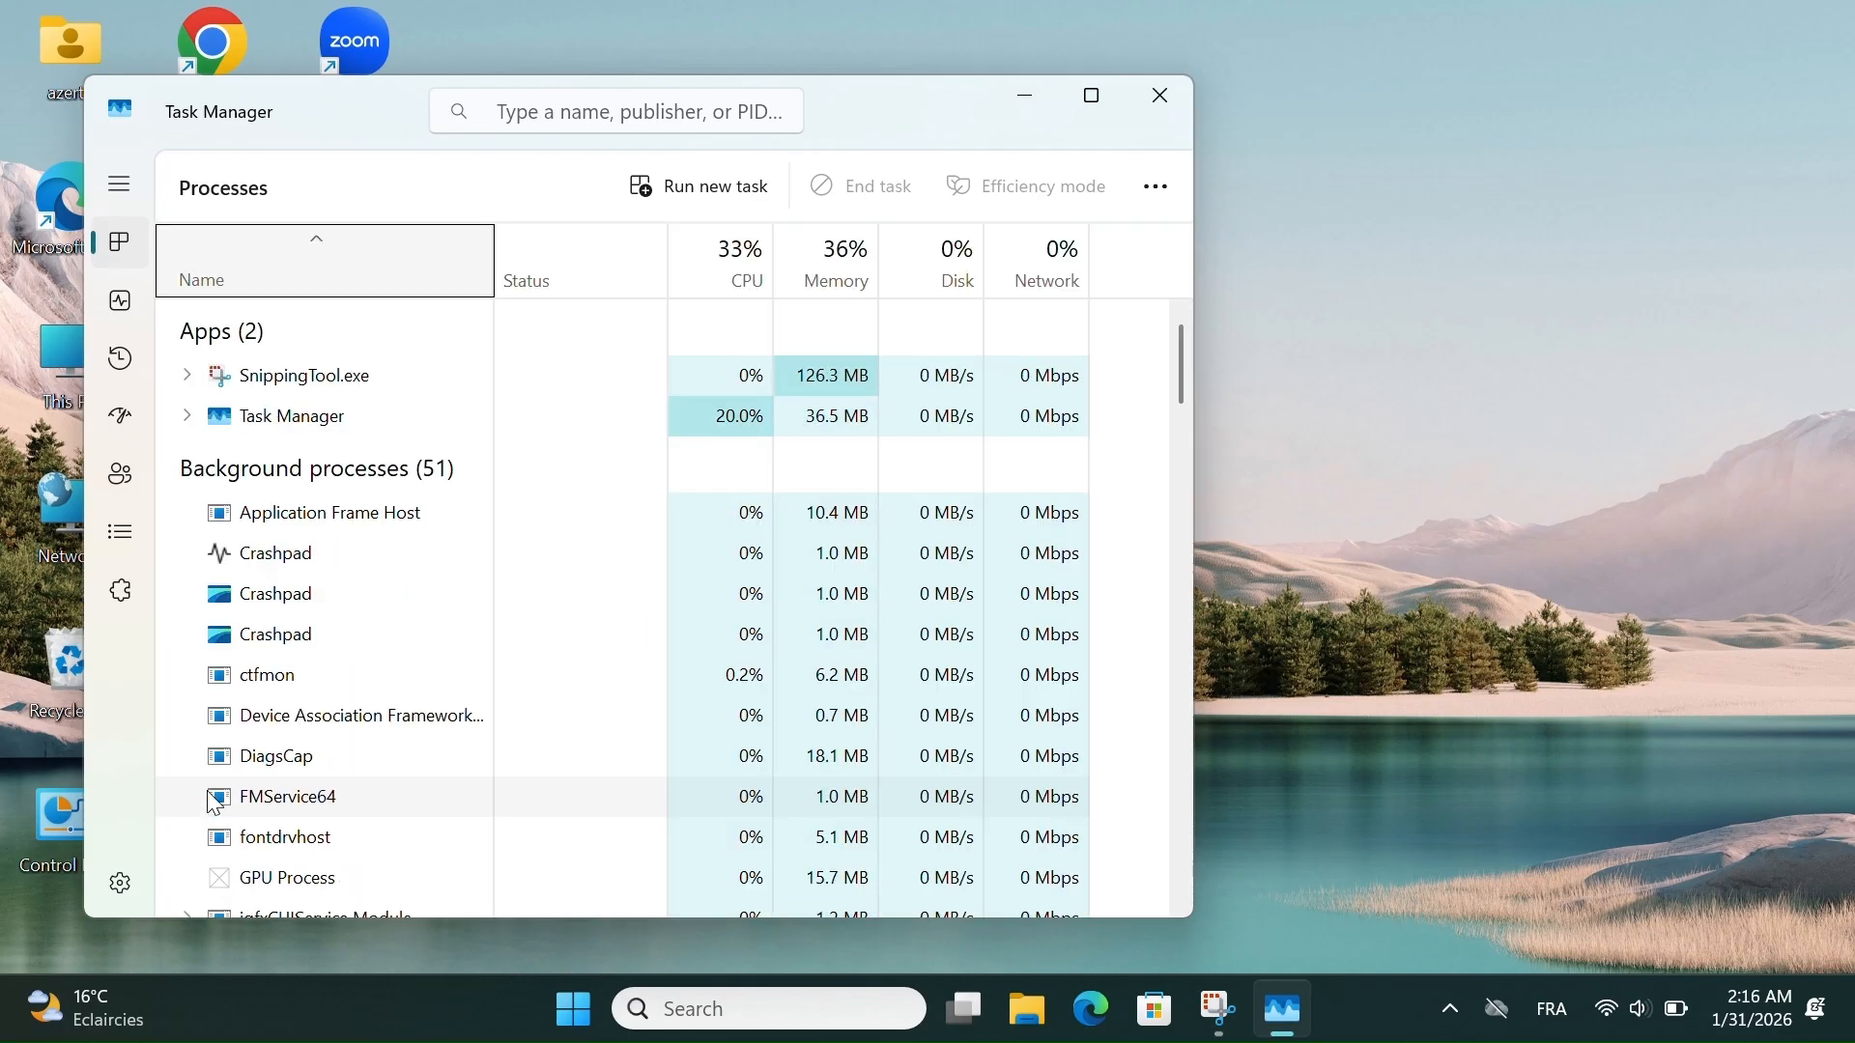
- View the CPU, Memory and GPU 0 performance graphs in Task Manager
{"action": "left_click", "coordinate": [131, 305]}
{"action": "left_click", "coordinate": [131, 305]}
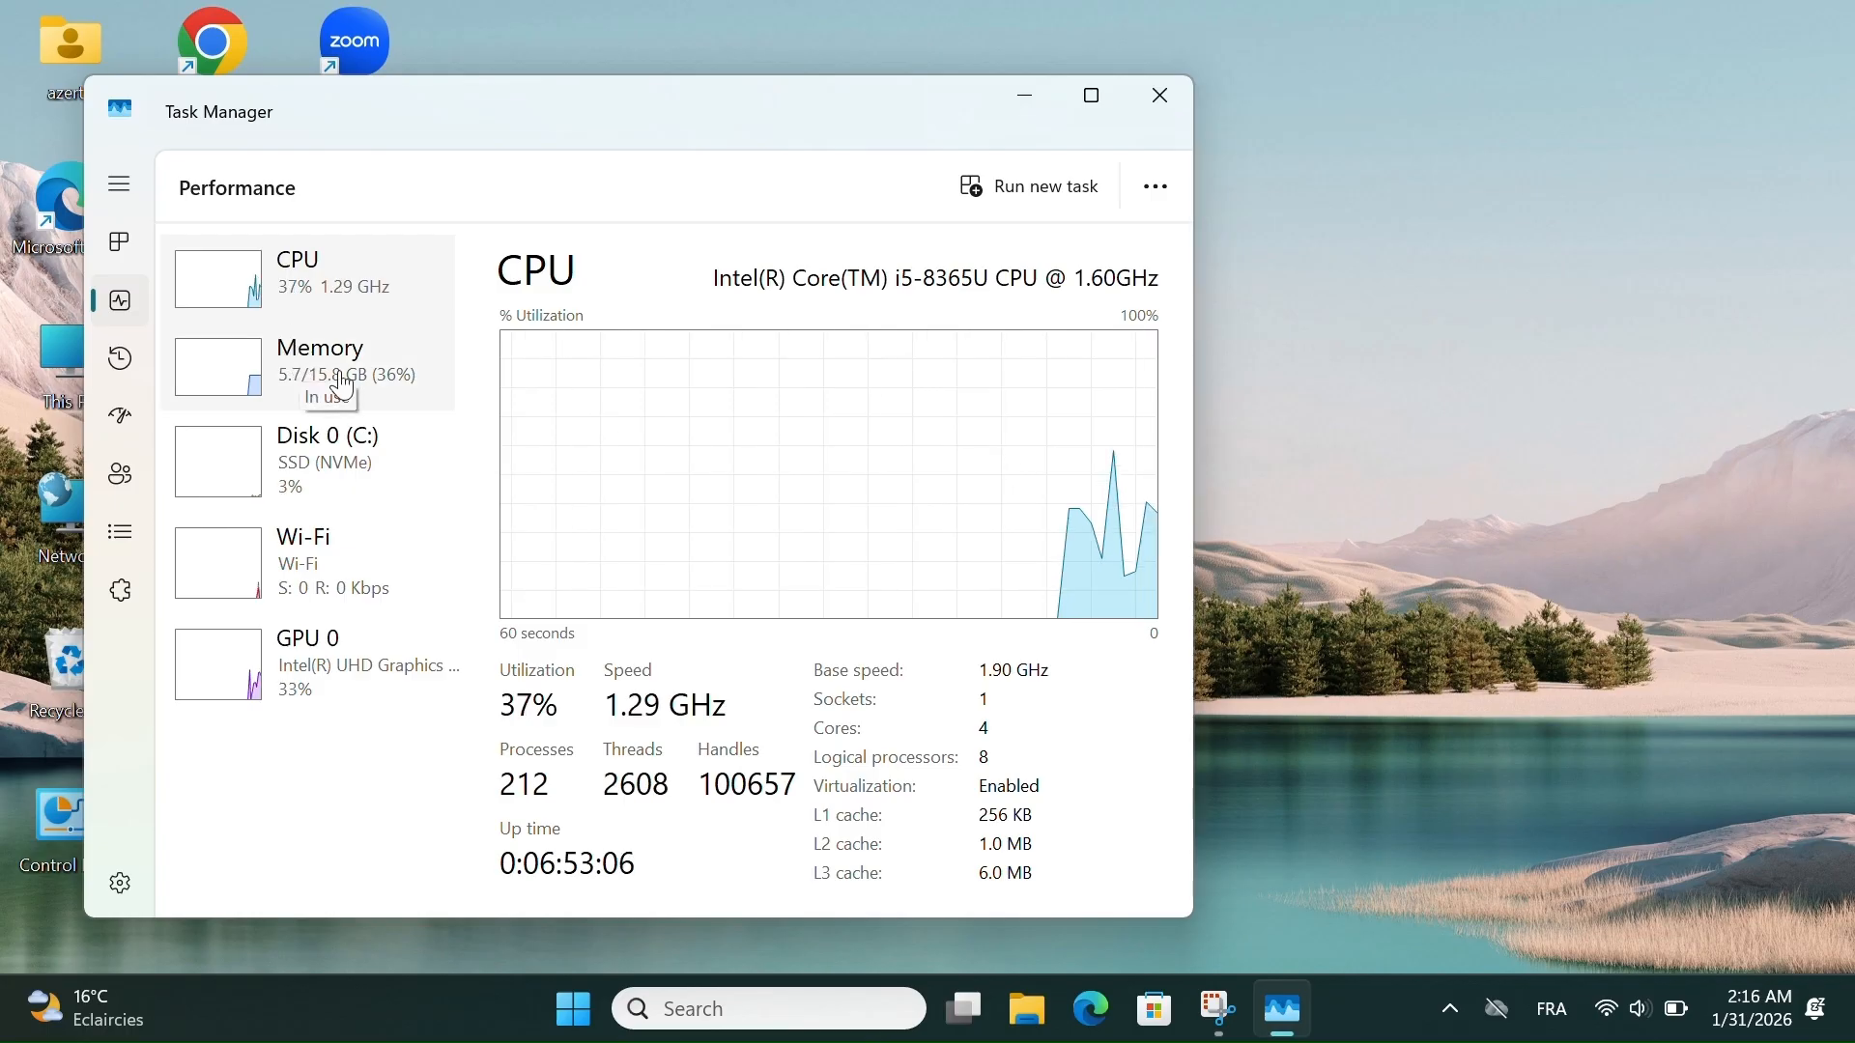
{"action": "left_click", "coordinate": [269, 369]}
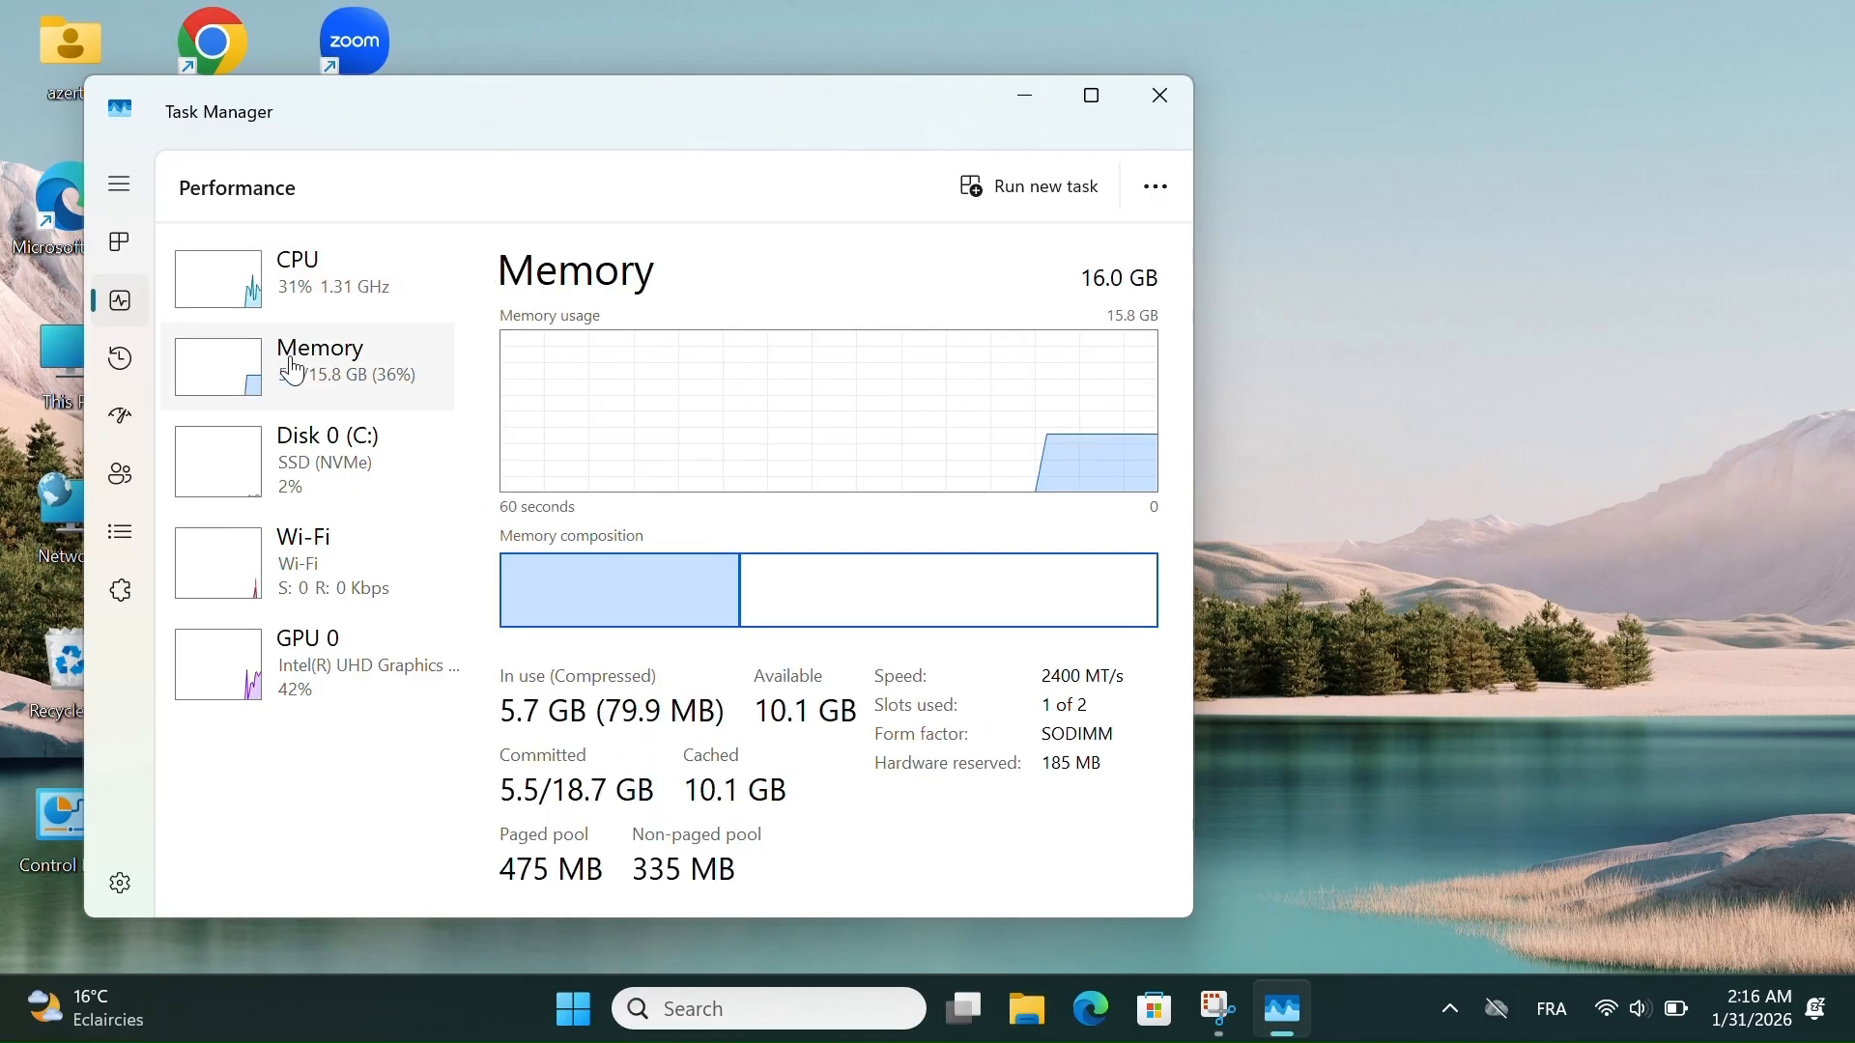
{"action": "left_click", "coordinate": [385, 683]}
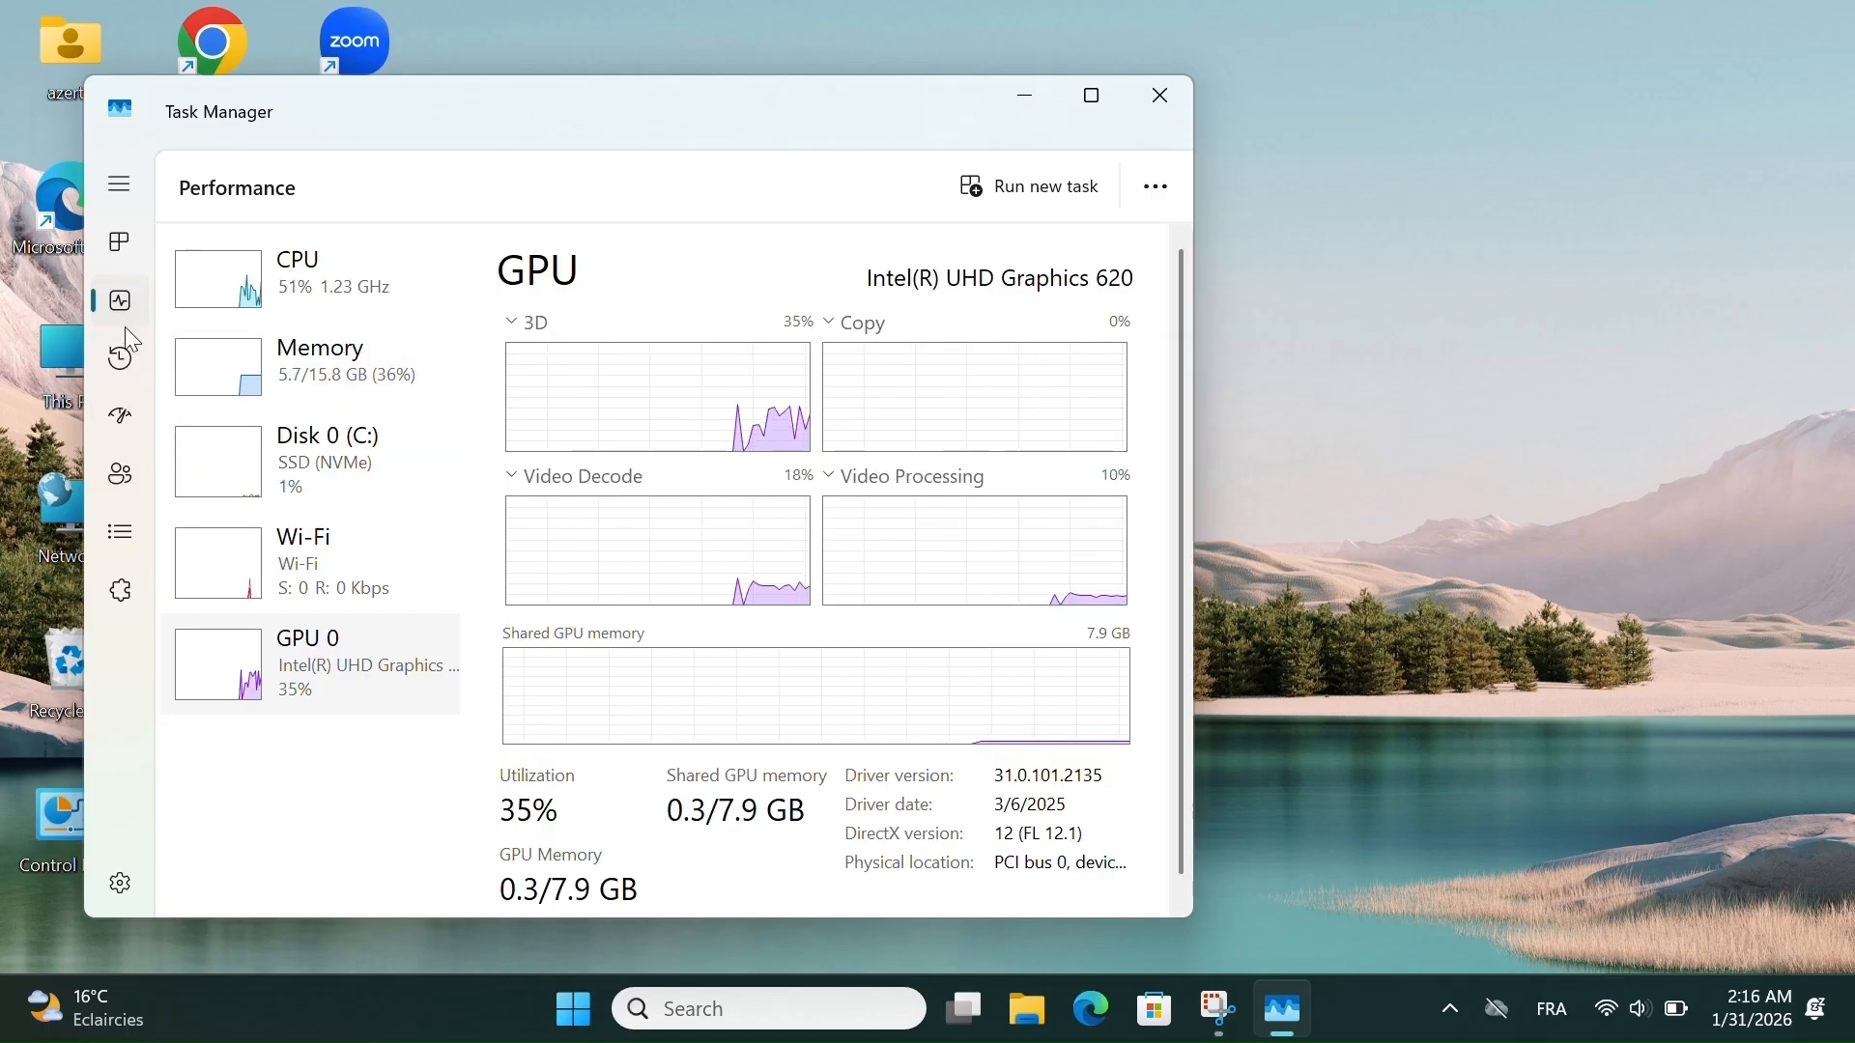
- View the app history and the startup apps, select Microsoft Teams, and return to the list of processes
{"action": "left_click", "coordinate": [119, 359]}
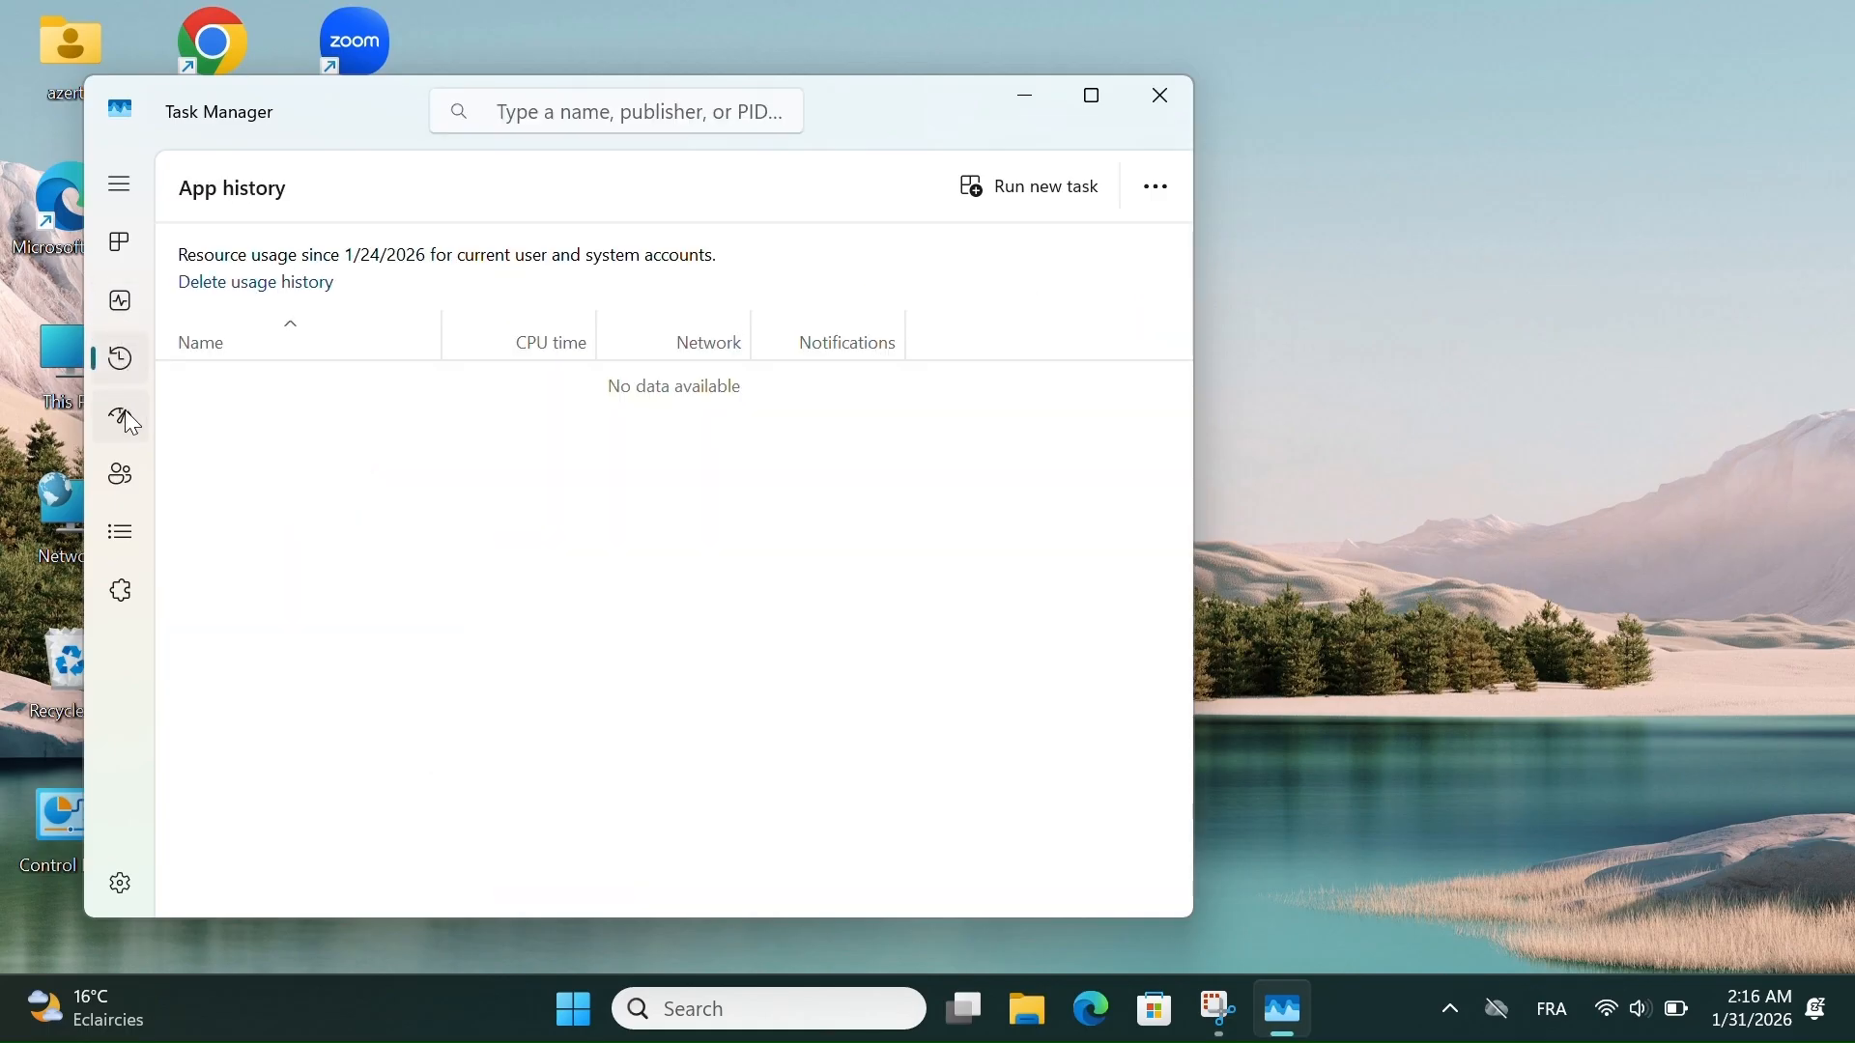
{"action": "left_click", "coordinate": [123, 415]}
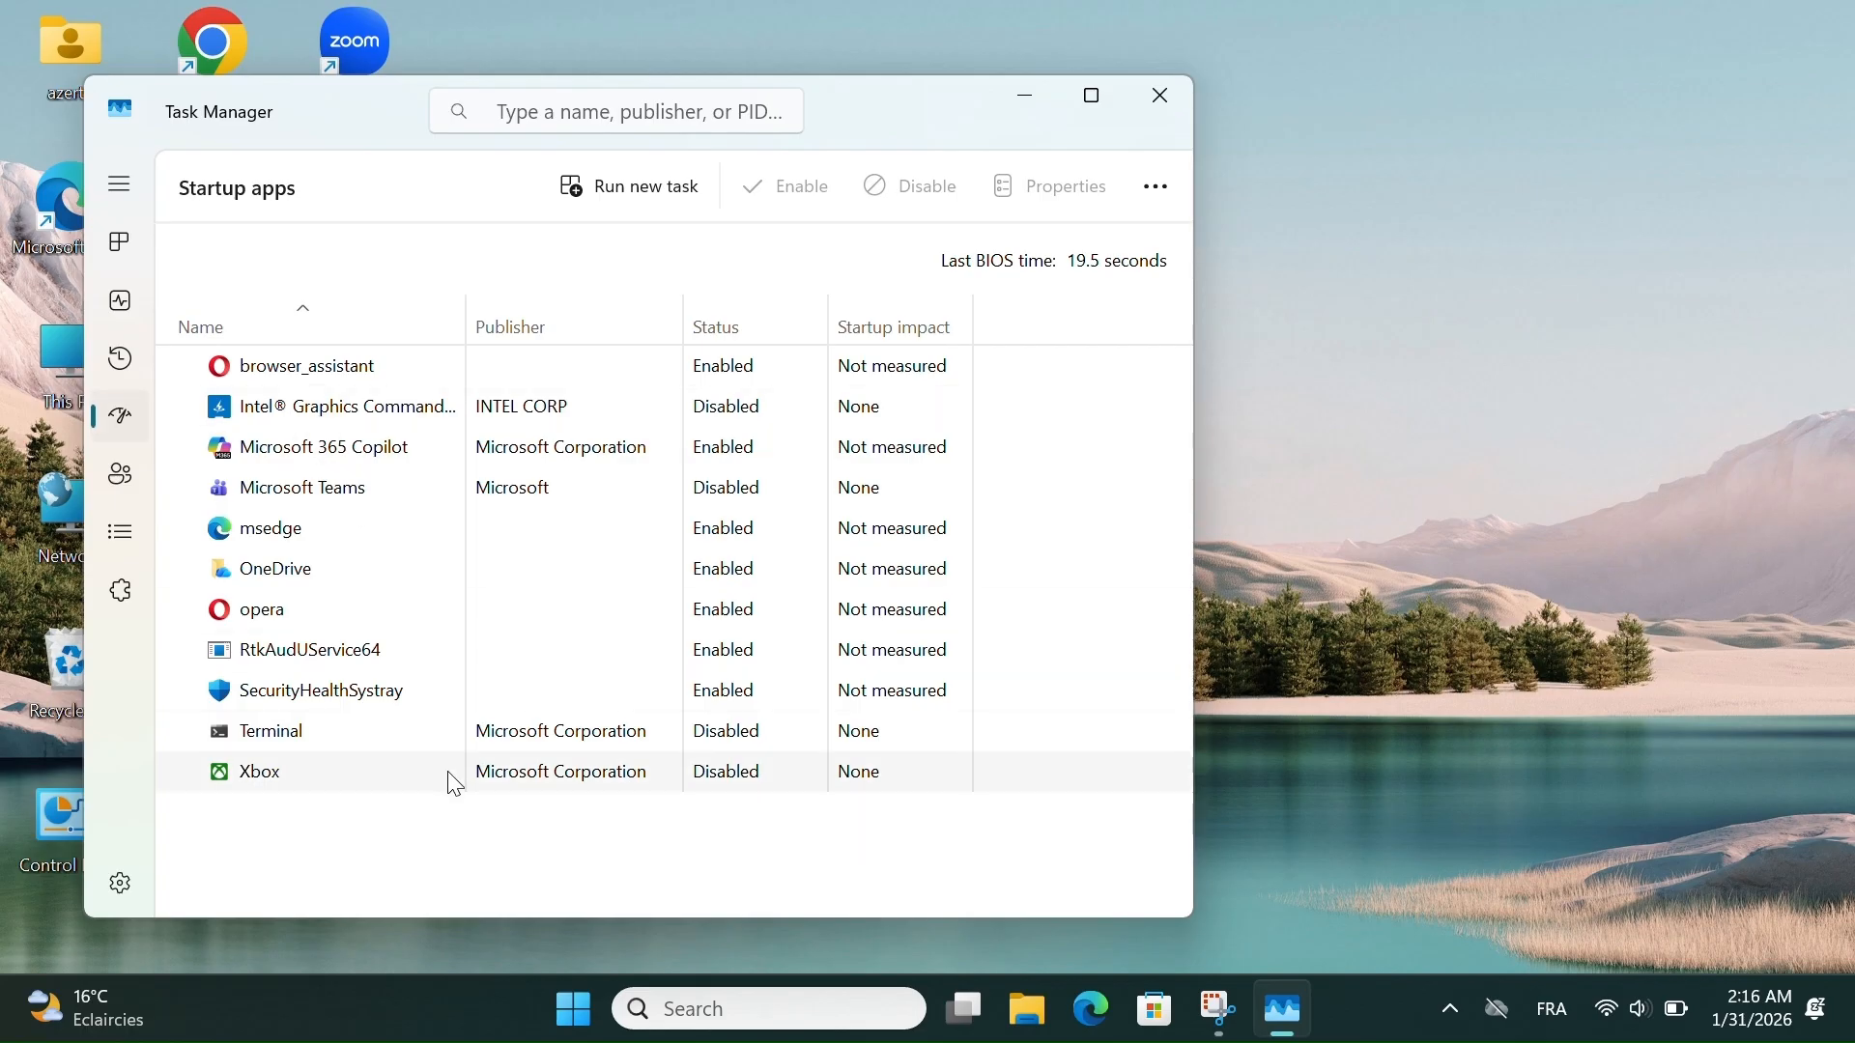
{"action": "left_click", "coordinate": [837, 494]}
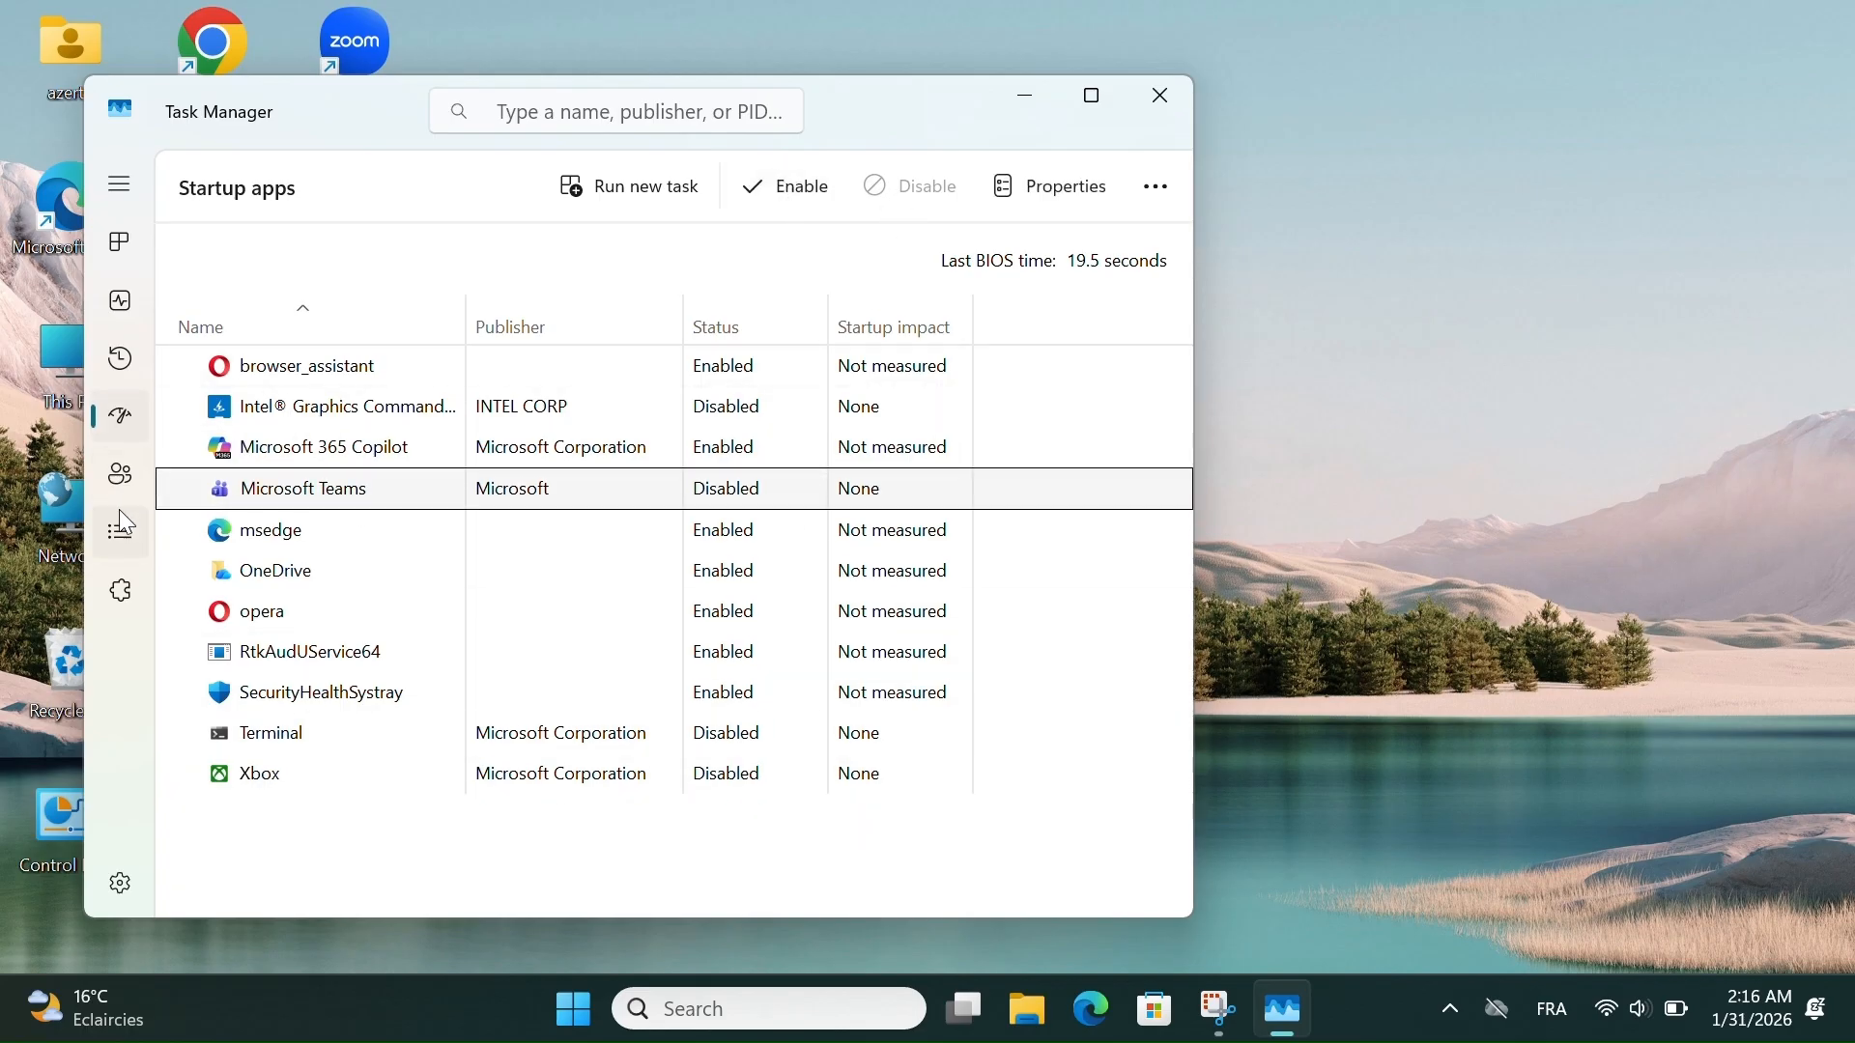
{"action": "left_click", "coordinate": [121, 232]}
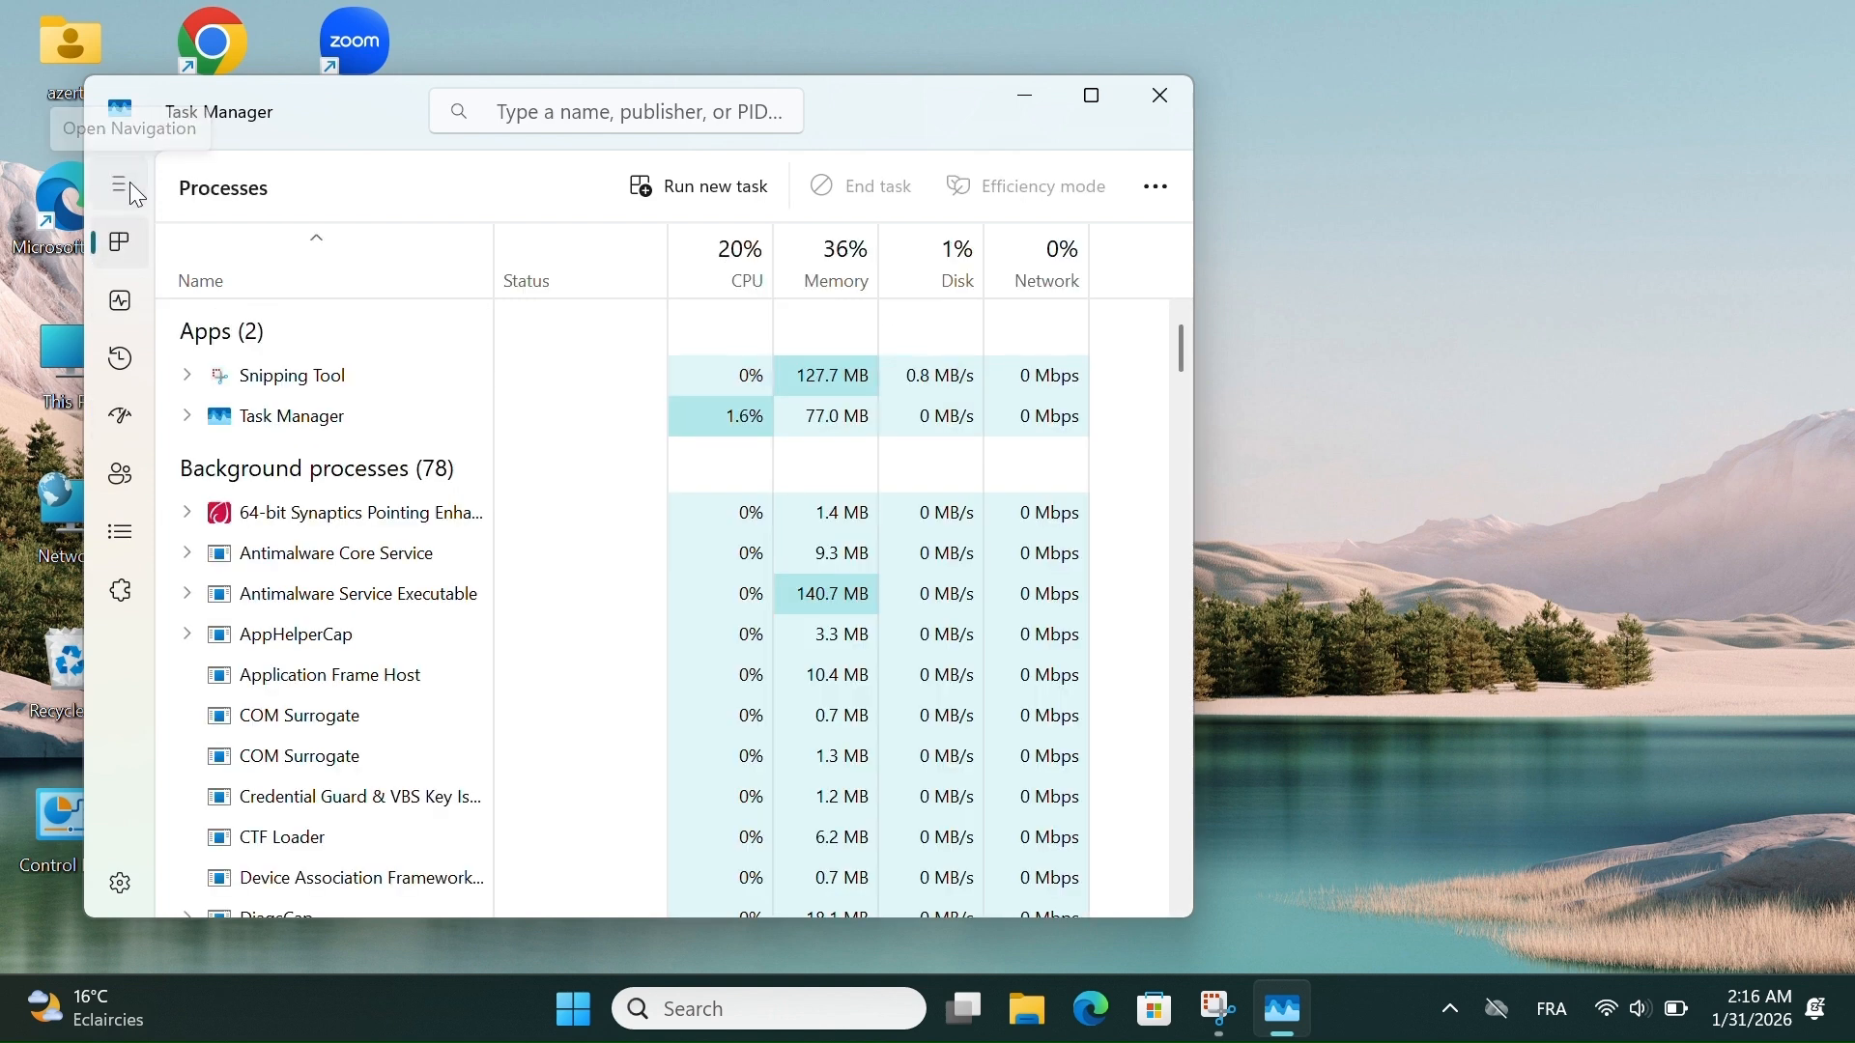
- Revisit the startup apps, selecting Microsoft Teams again, and go back to Processes with the navigation labels expanded
{"action": "left_click", "coordinate": [121, 358]}
{"action": "left_click", "coordinate": [121, 415]}
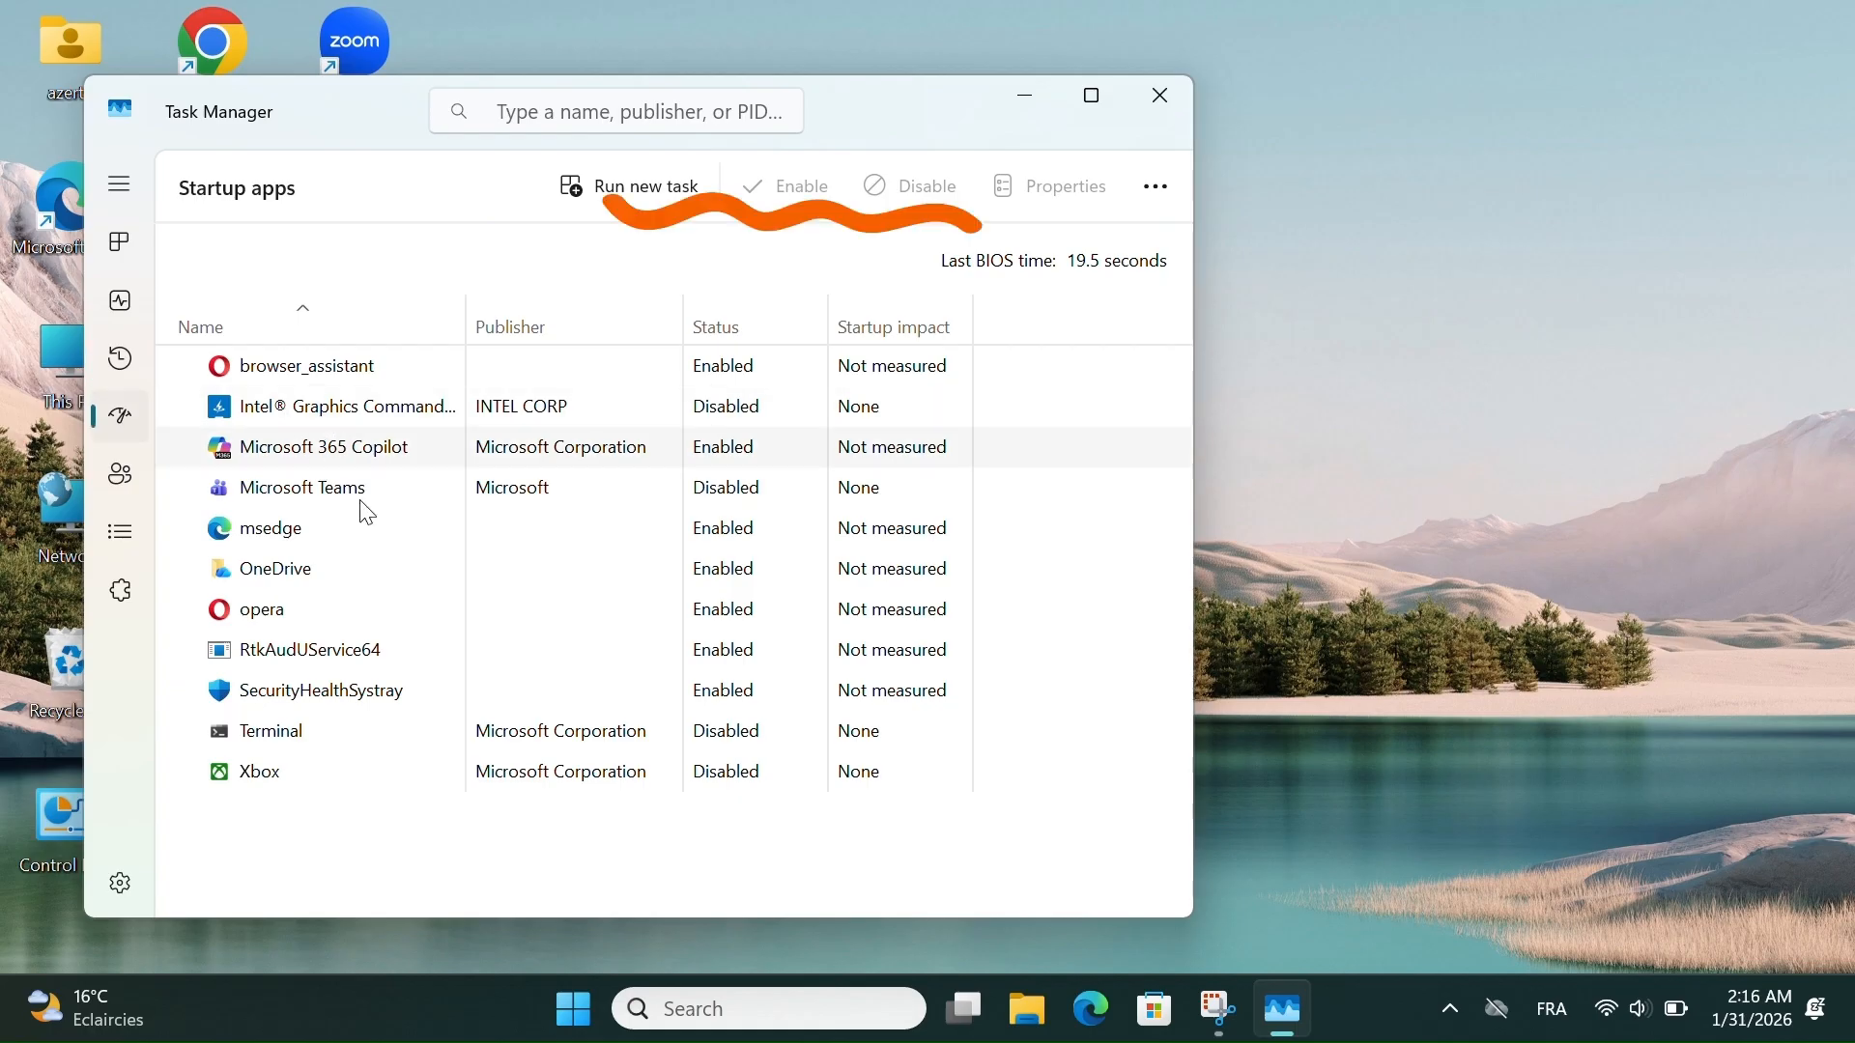
{"action": "left_click", "coordinate": [817, 495]}
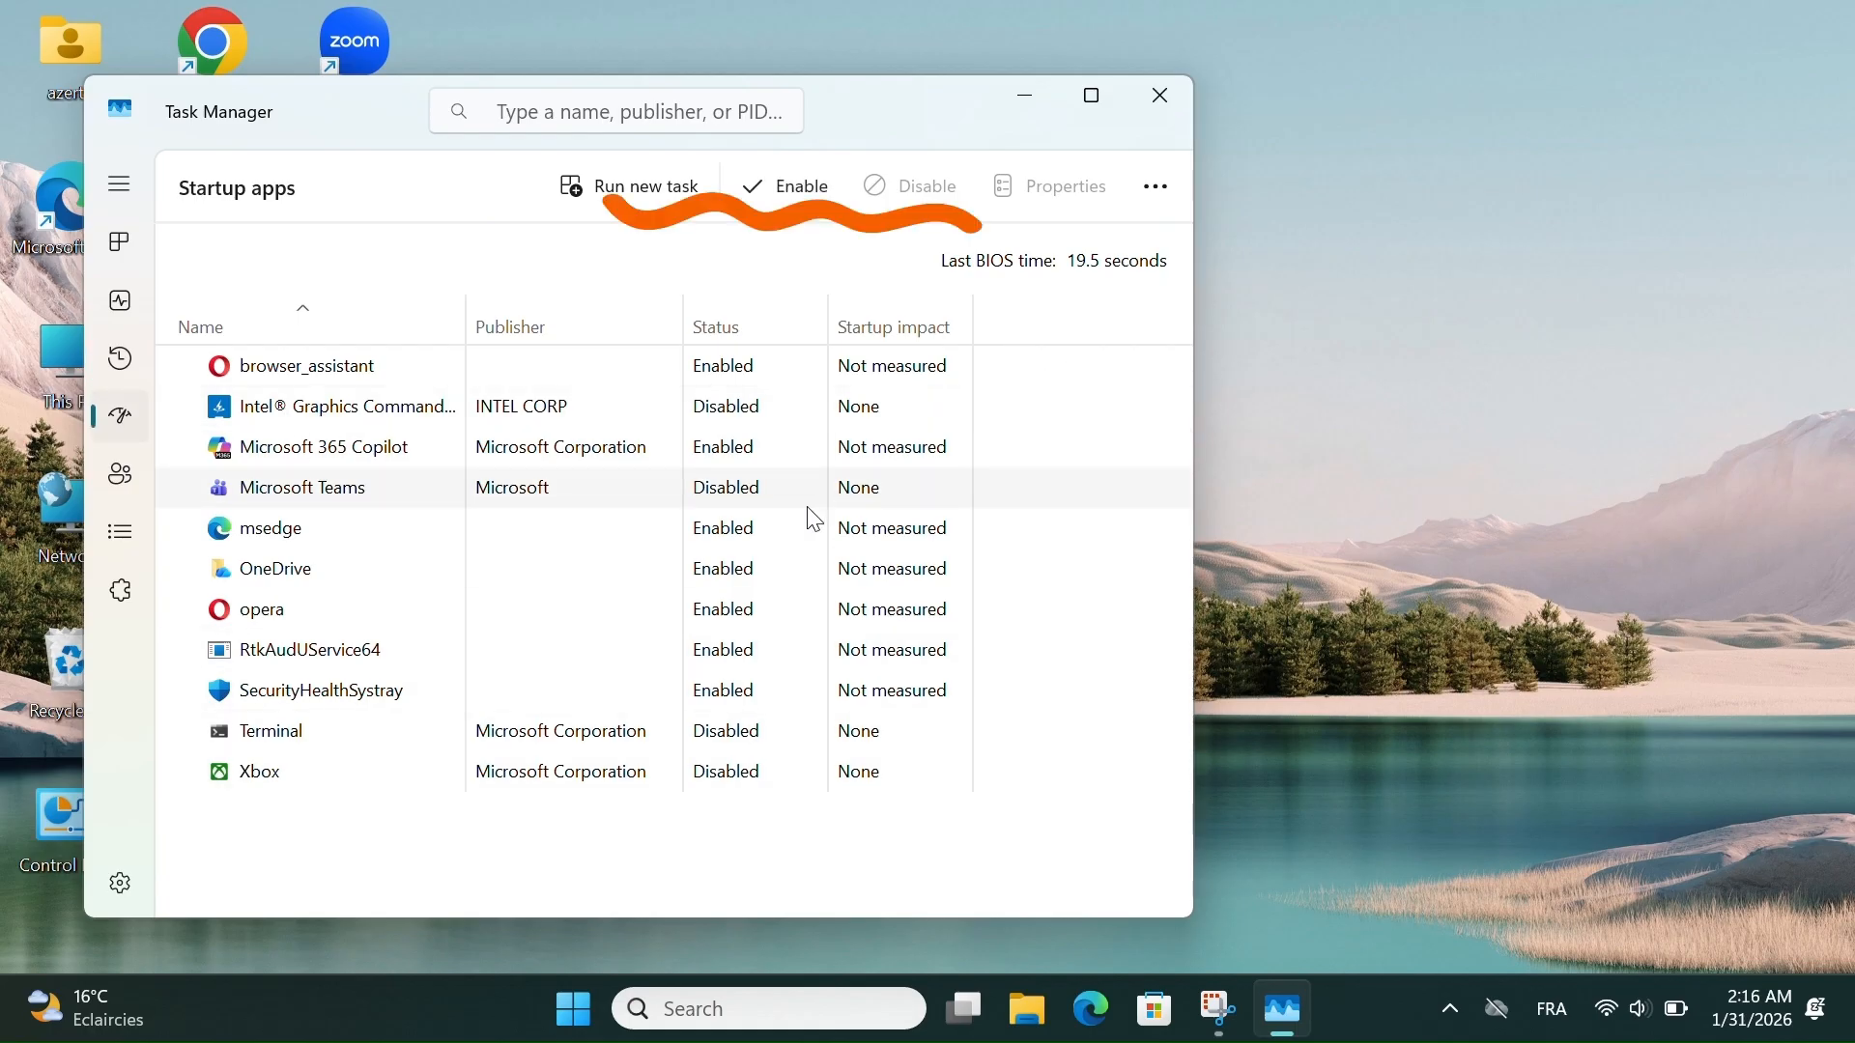
{"action": "left_click", "coordinate": [813, 476]}
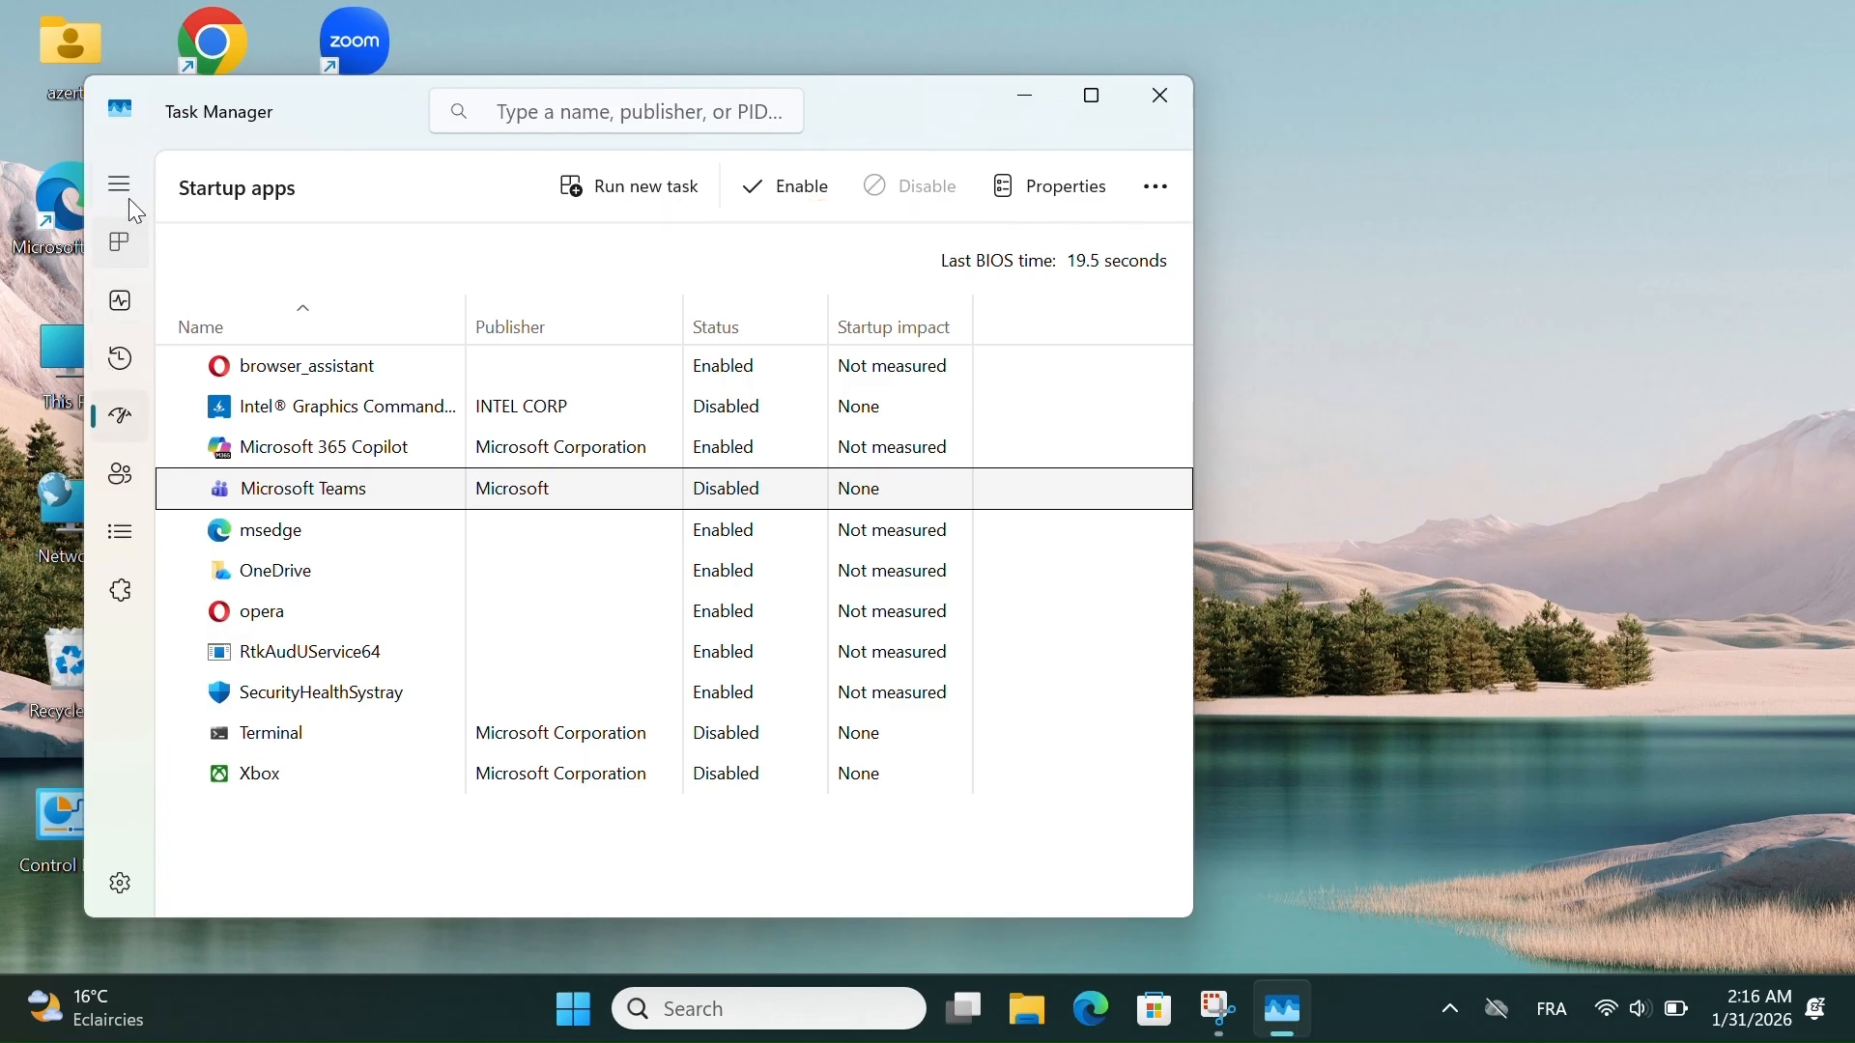
{"action": "left_click", "coordinate": [124, 226]}
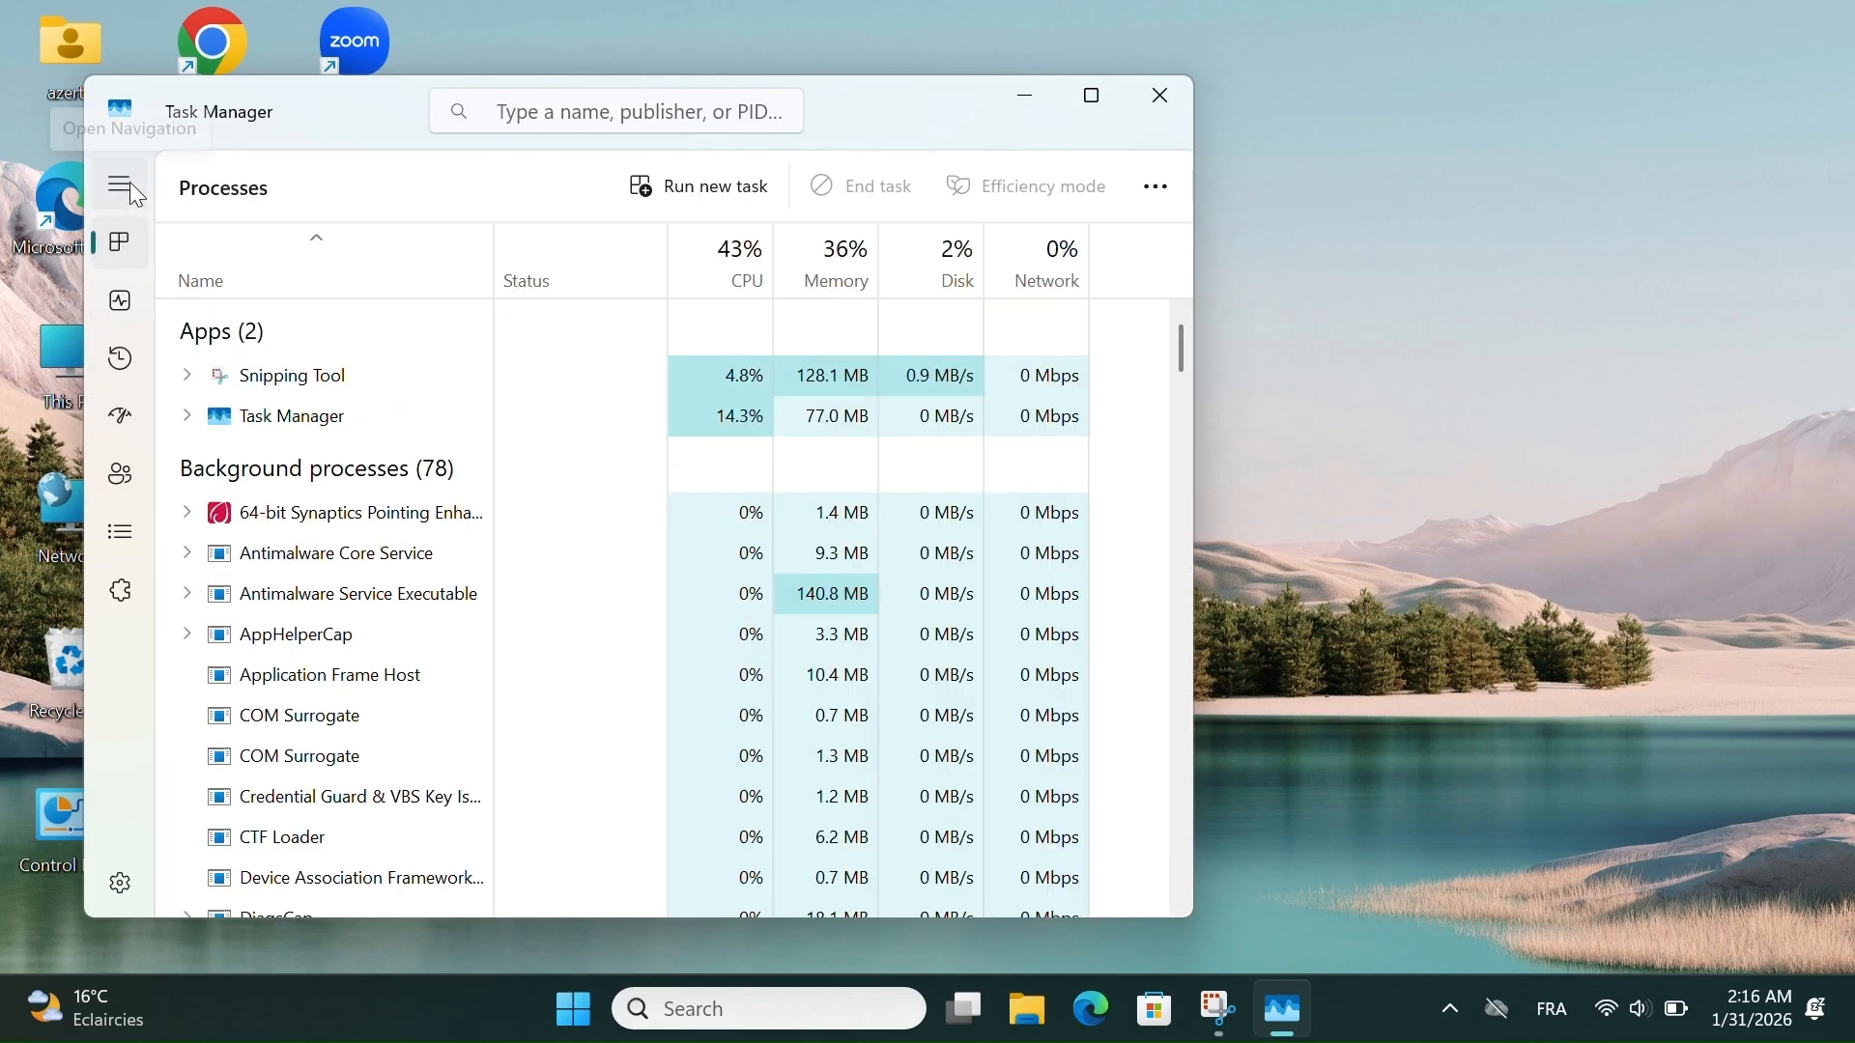
{"action": "left_click", "coordinate": [130, 186]}
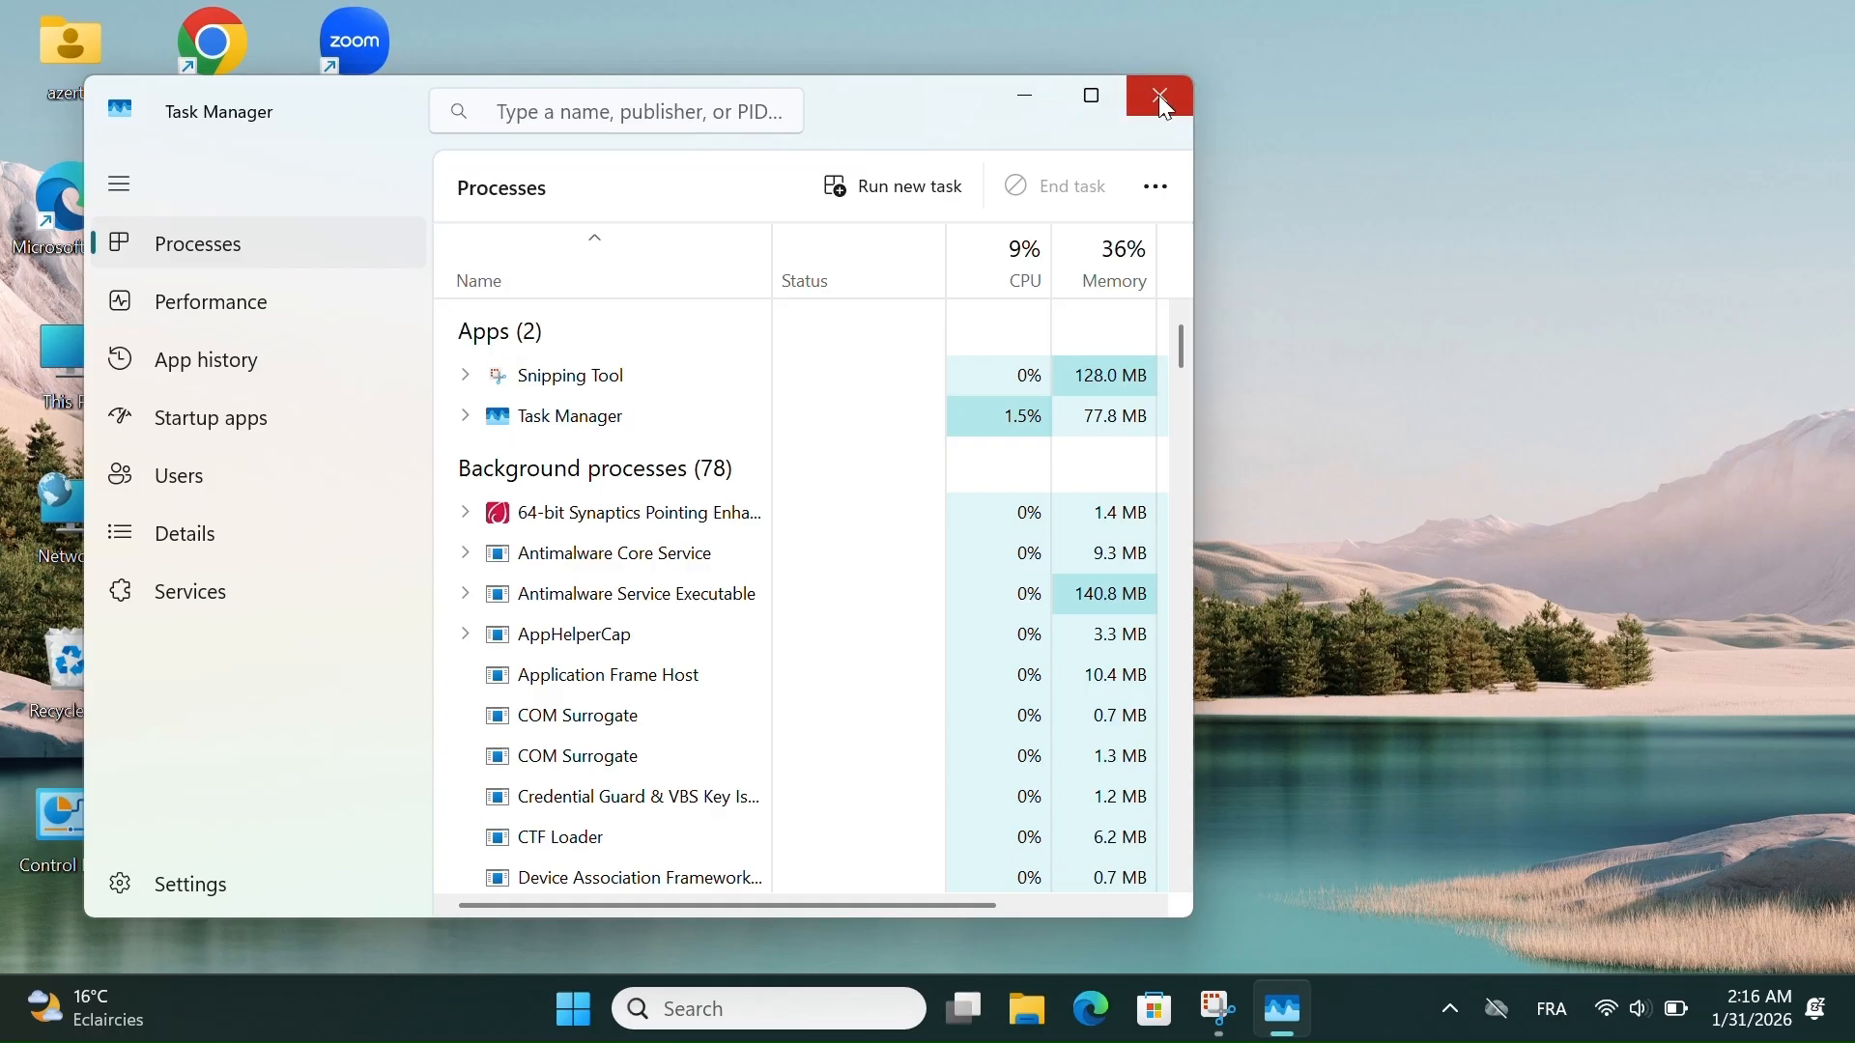